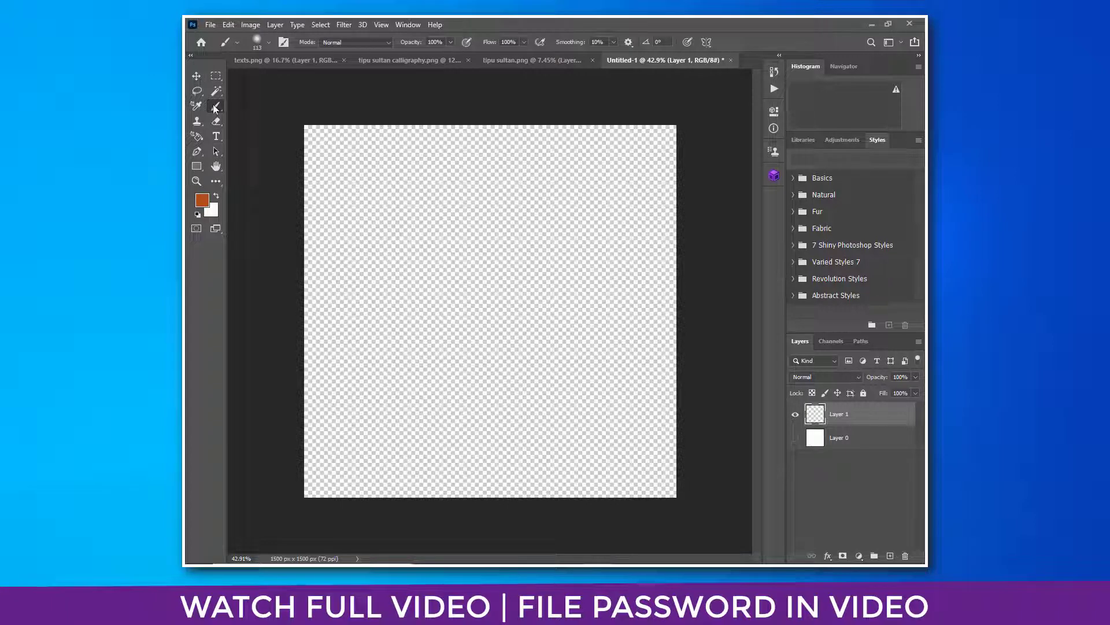
# Choose the pwdy 1 splatter brush from the Brushes load me first group and reduce its size to about 337 px
pyautogui.click(269, 41)
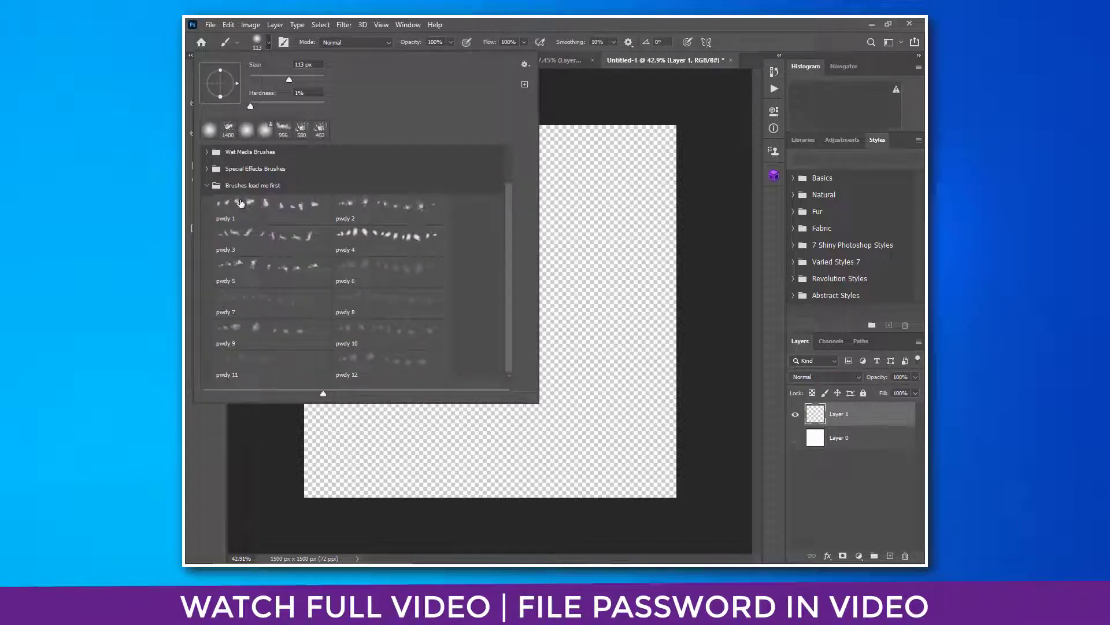
pyautogui.click(252, 202)
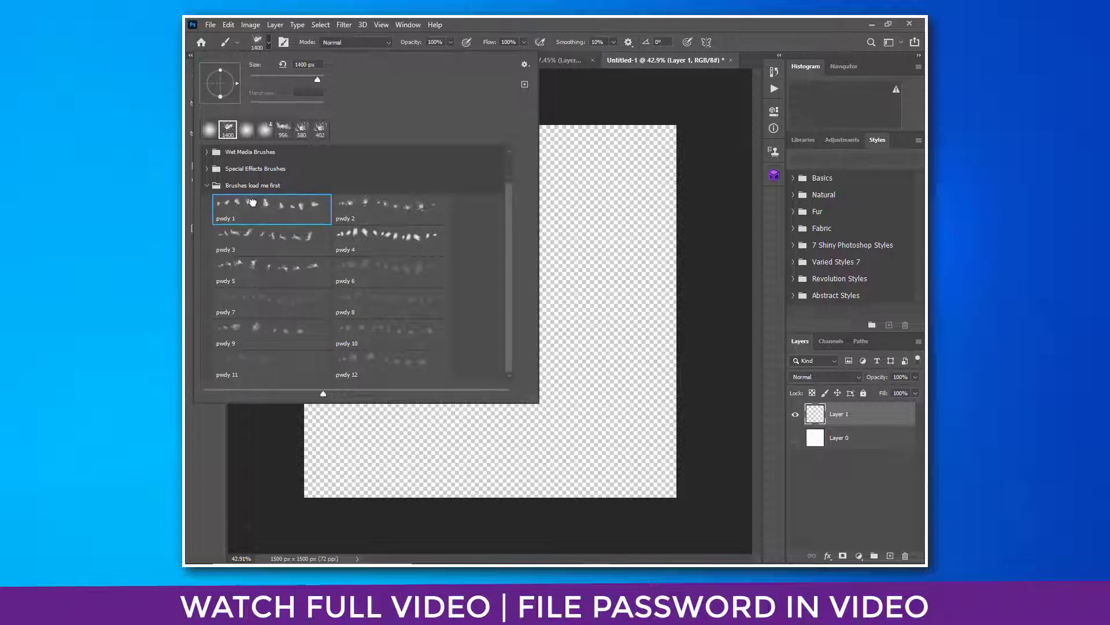
pyautogui.click(589, 236)
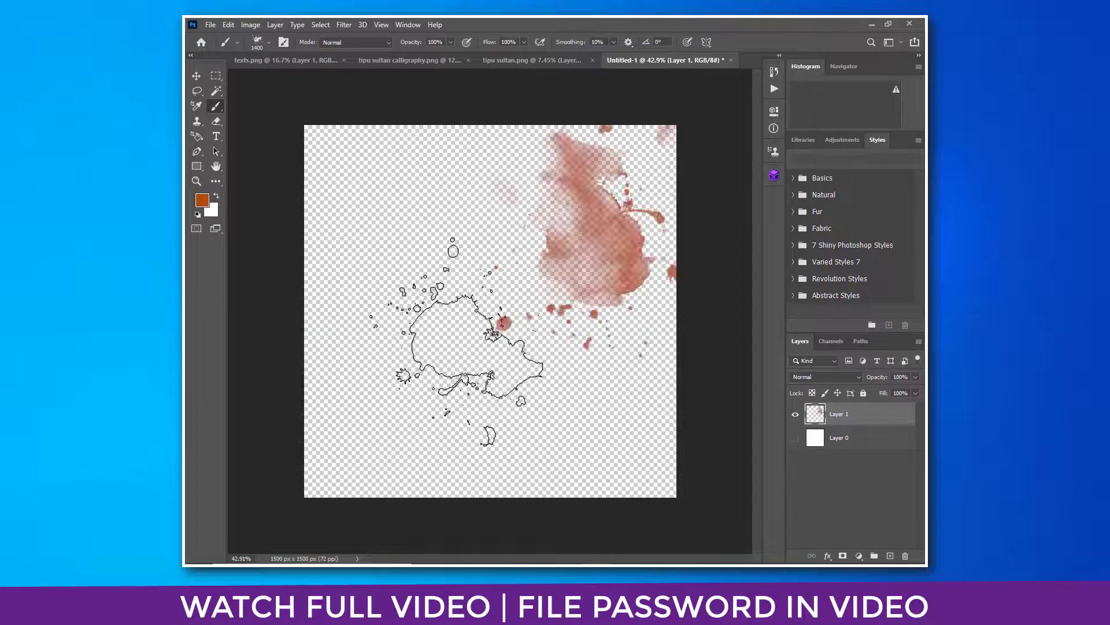
pyautogui.hotkey('ctrl', 'z')
pyautogui.moveTo(551, 282); pyautogui.dragTo(420, 295)
# Stamp overlapping burnt-orange splatters over the middle of the canvas on Layer 1, enlarging the brush to about 491 px
pyautogui.click(392, 241)
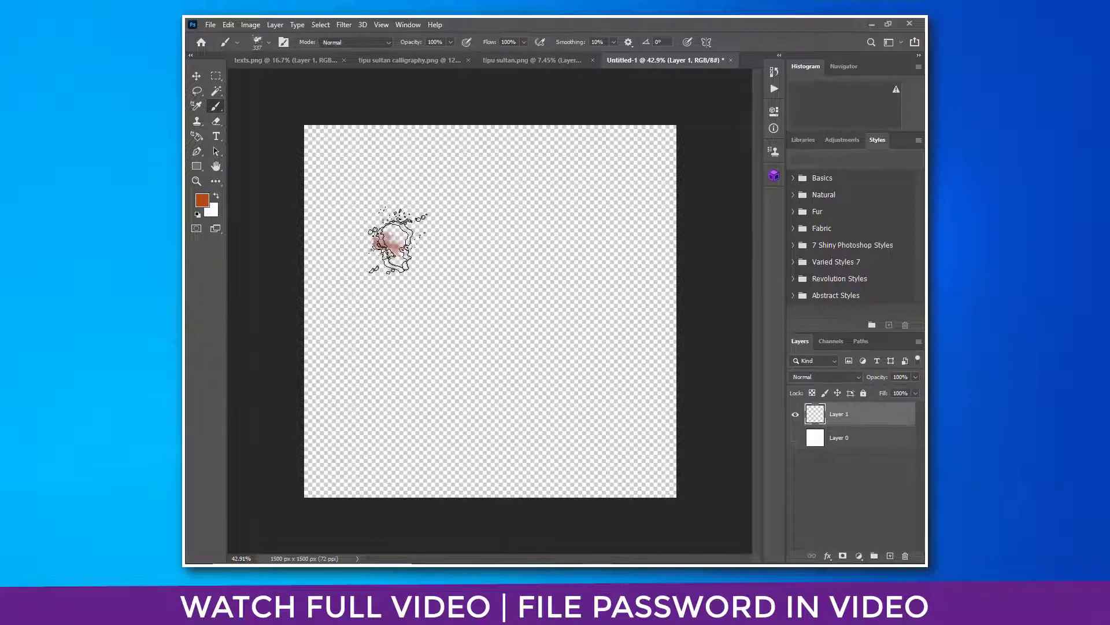
pyautogui.moveTo(422, 235); pyautogui.dragTo(440, 239)
pyautogui.click(436, 239)
pyautogui.click(461, 225)
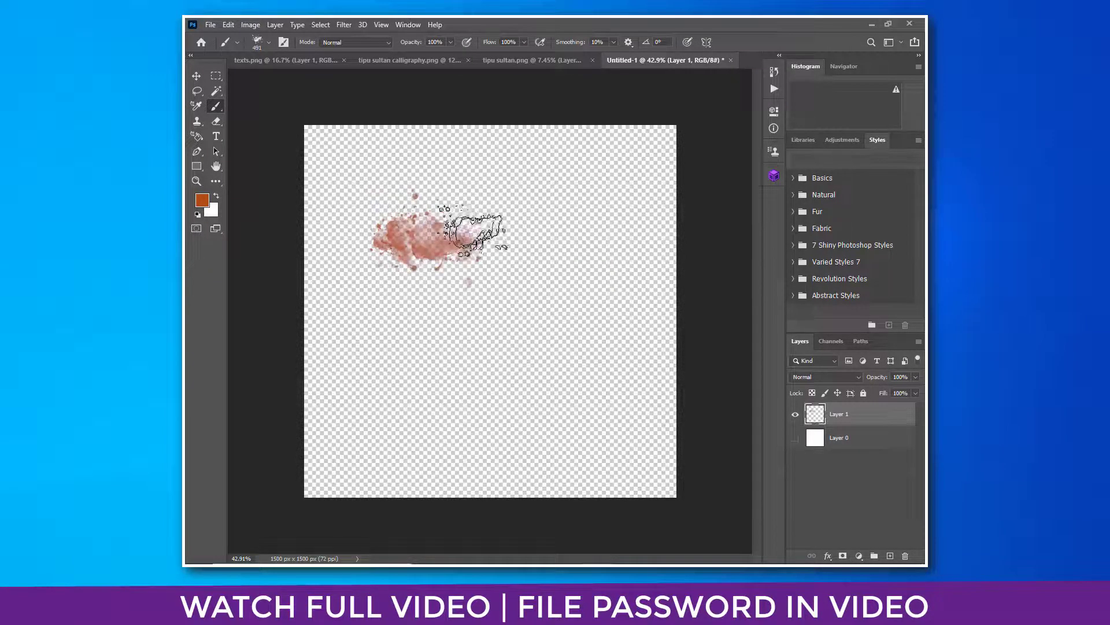
pyautogui.click(450, 210)
pyautogui.click(524, 205)
pyautogui.click(567, 239)
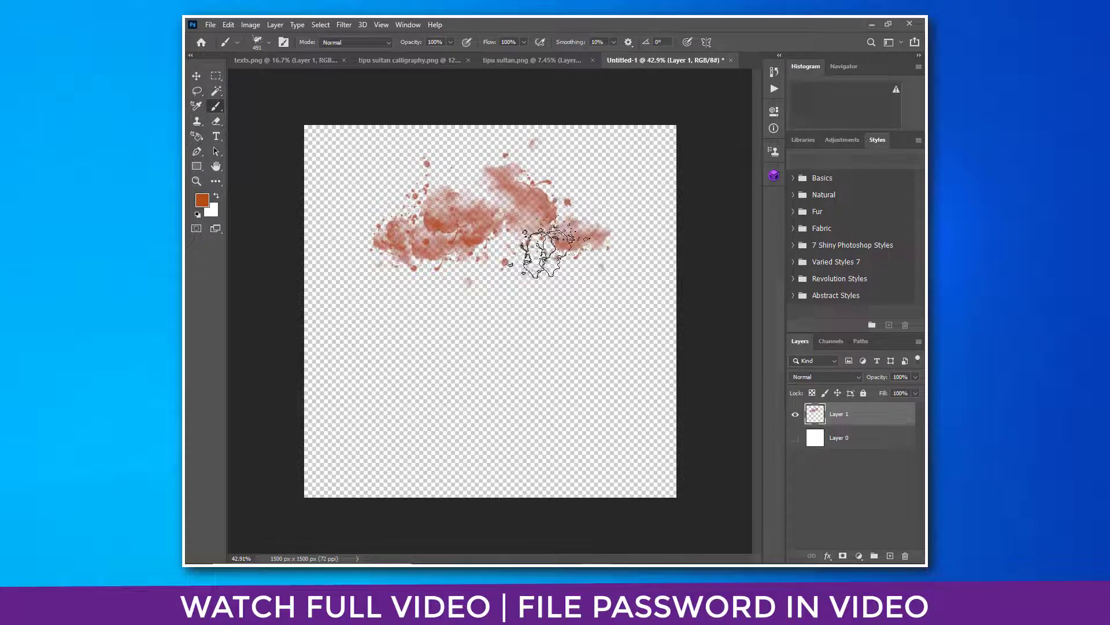
pyautogui.click(524, 258)
pyautogui.click(452, 280)
pyautogui.click(416, 278)
pyautogui.click(393, 307)
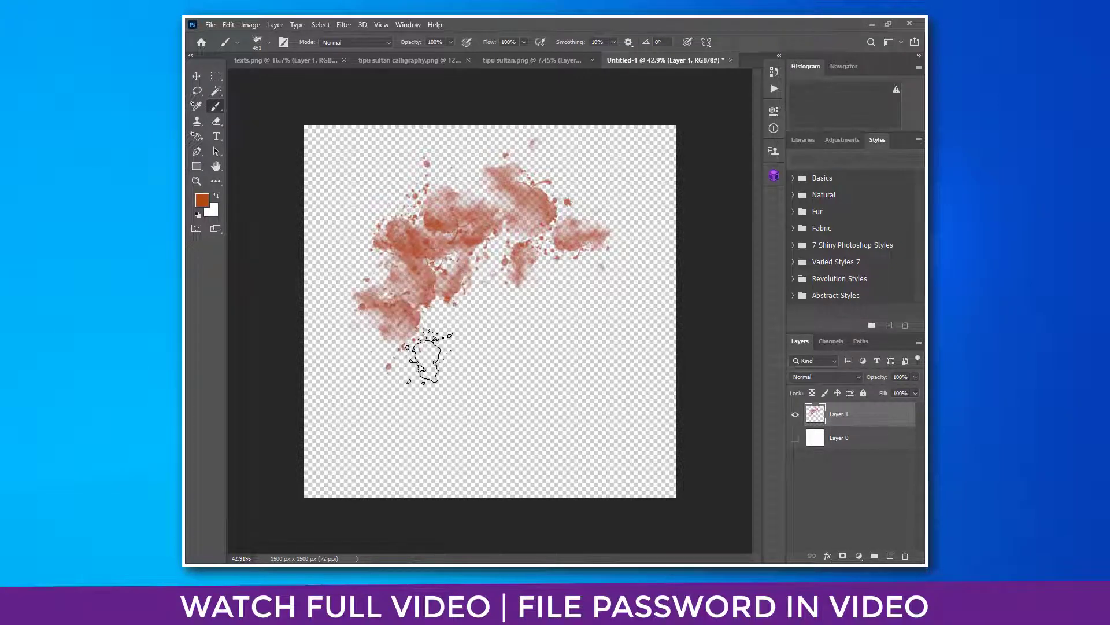
pyautogui.click(424, 359)
pyautogui.click(498, 368)
pyautogui.click(556, 361)
pyautogui.click(588, 330)
pyautogui.click(584, 282)
pyautogui.click(506, 267)
pyautogui.click(478, 307)
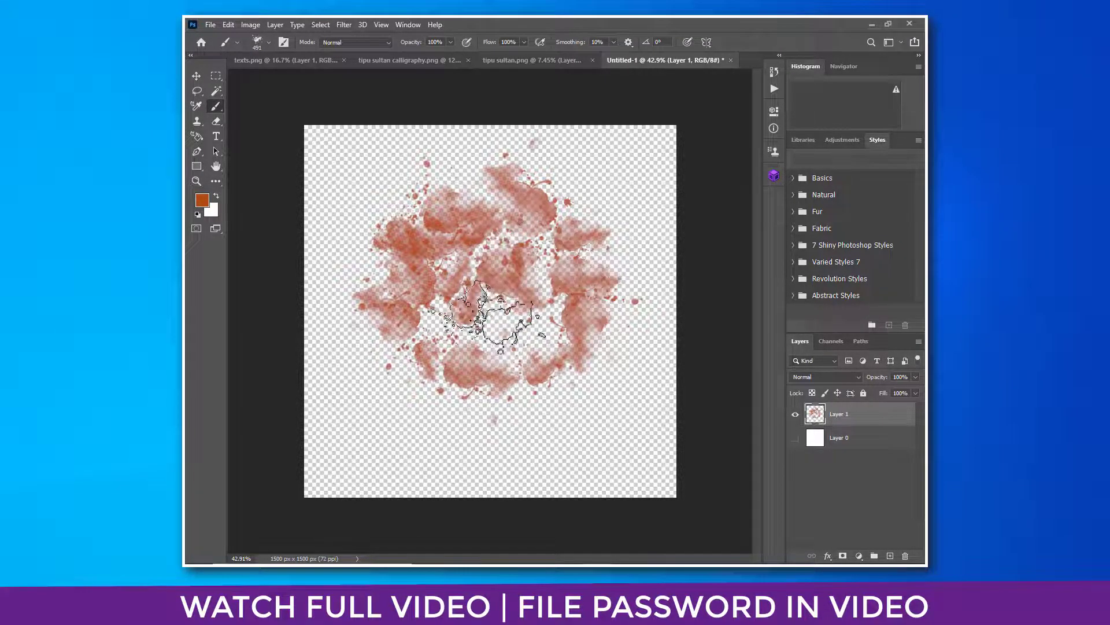
pyautogui.click(528, 321)
pyautogui.moveTo(472, 263); pyautogui.dragTo(489, 264)
pyautogui.click(468, 328)
pyautogui.click(404, 340)
pyautogui.click(377, 414)
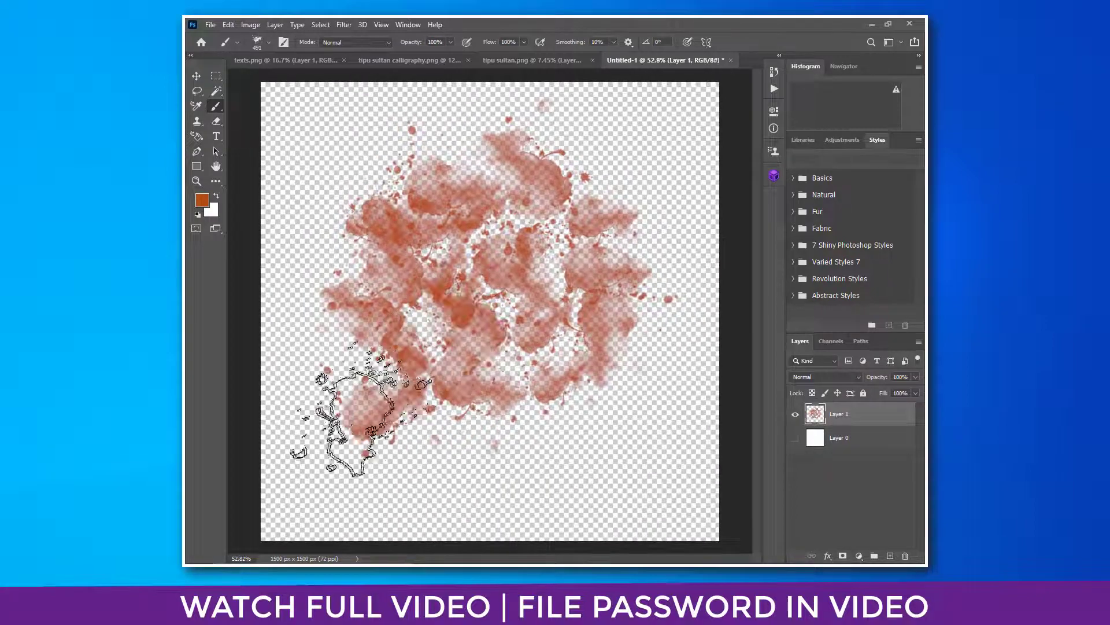
pyautogui.click(405, 434)
pyautogui.click(482, 445)
pyautogui.click(561, 442)
pyautogui.click(616, 436)
pyautogui.click(640, 389)
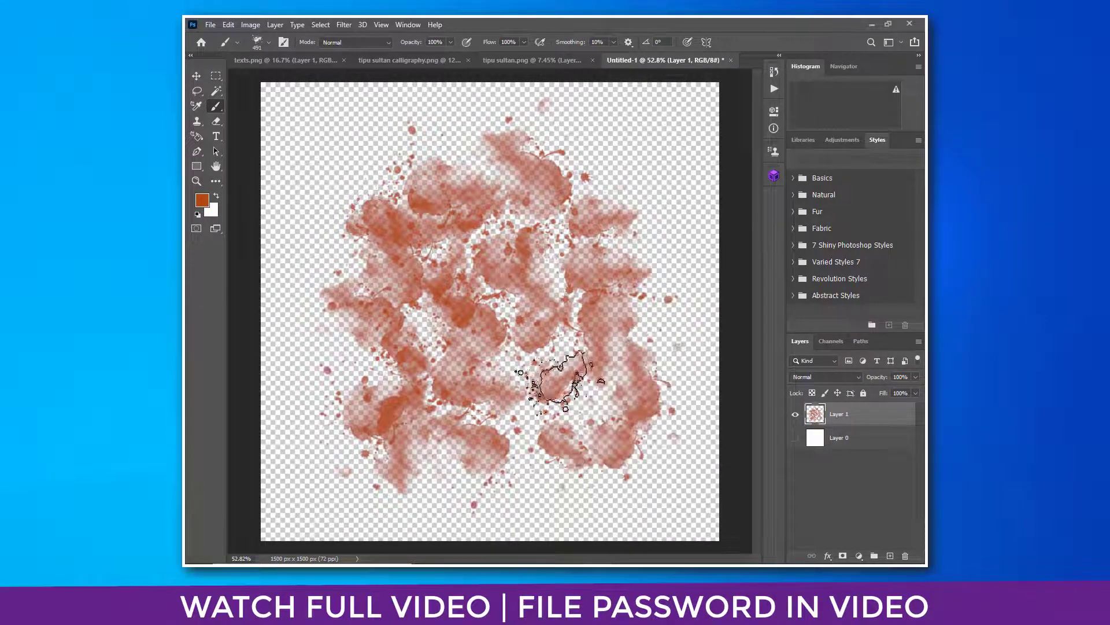
pyautogui.click(561, 379)
pyautogui.click(512, 408)
pyautogui.click(486, 399)
pyautogui.click(555, 366)
pyautogui.click(533, 260)
pyautogui.click(474, 223)
pyautogui.click(407, 280)
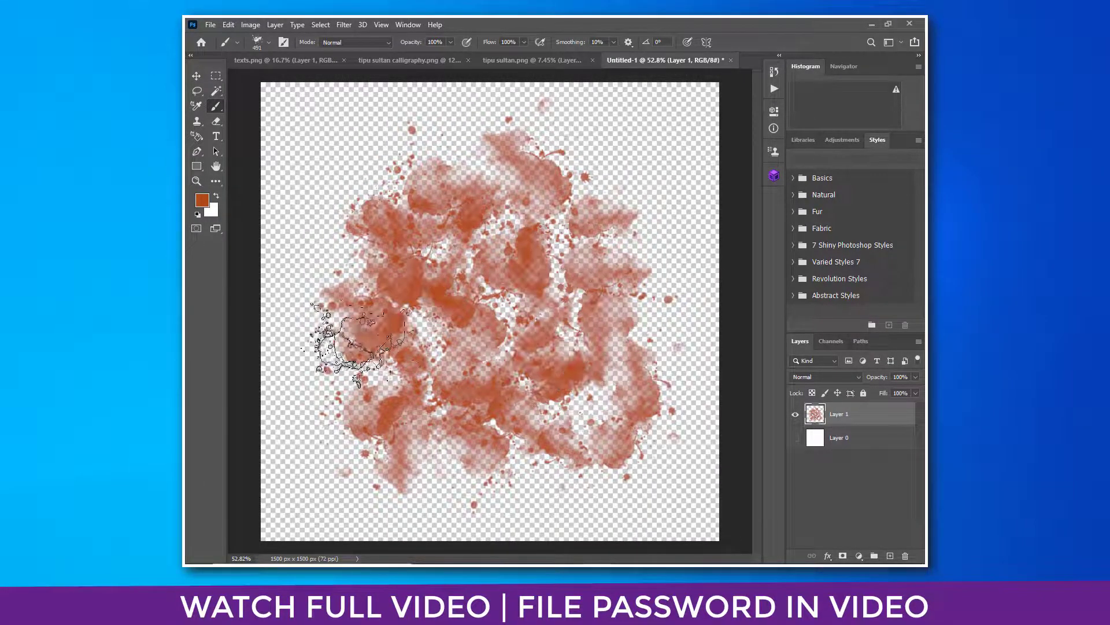
pyautogui.click(351, 342)
pyautogui.click(393, 379)
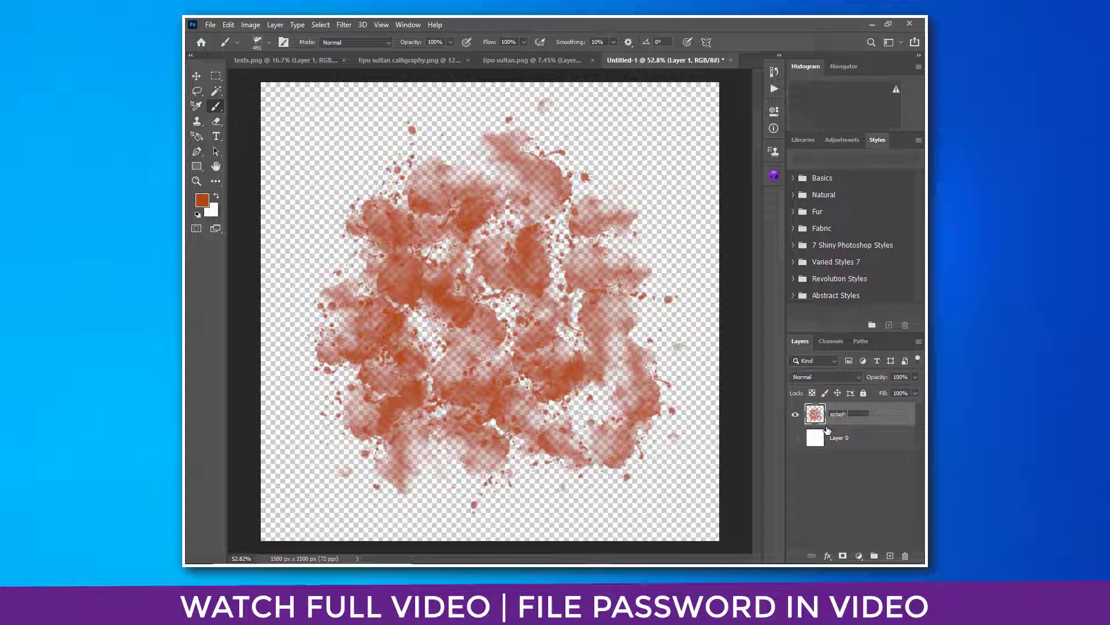
# Name the painted layer splash 1 and add a new layer above it named splash 2
pyautogui.write('1')
pyautogui.press('Return')
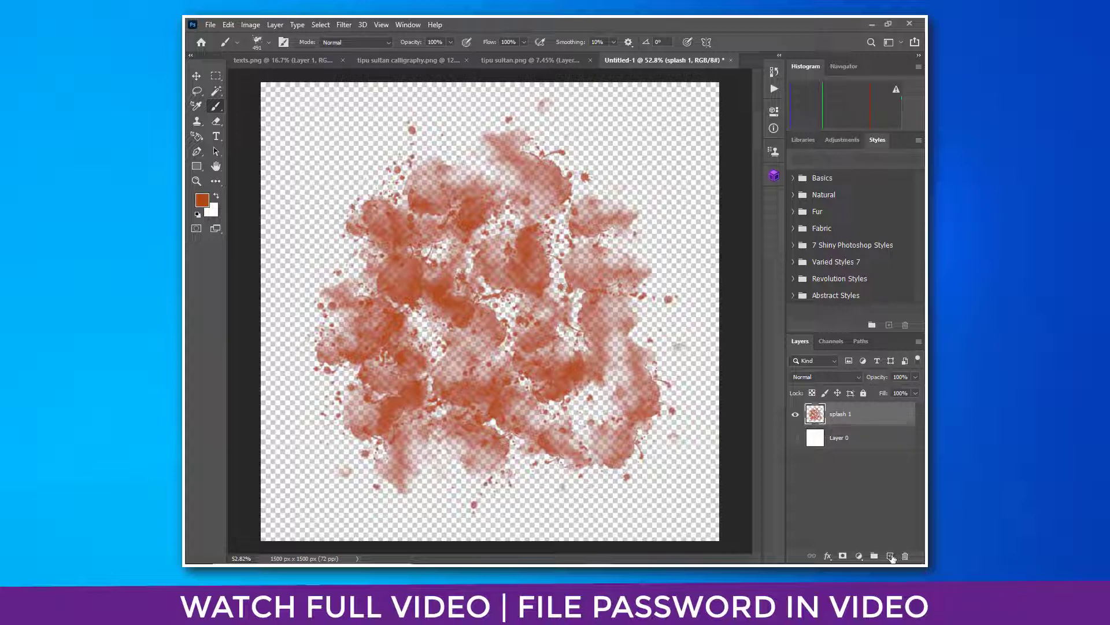
pyautogui.click(891, 556)
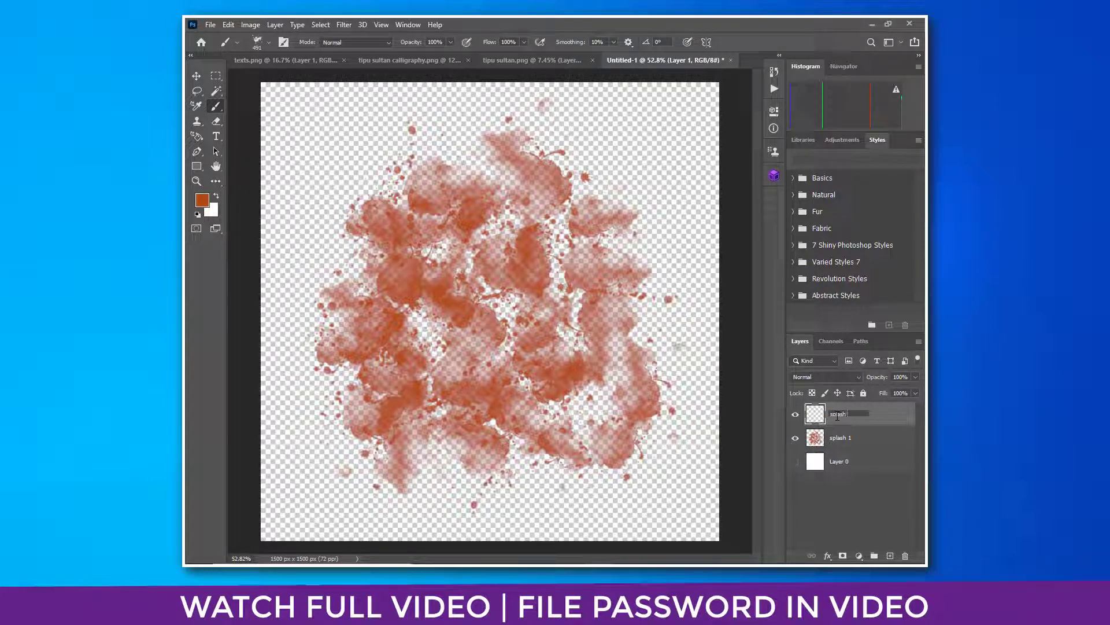
pyautogui.press('Return')
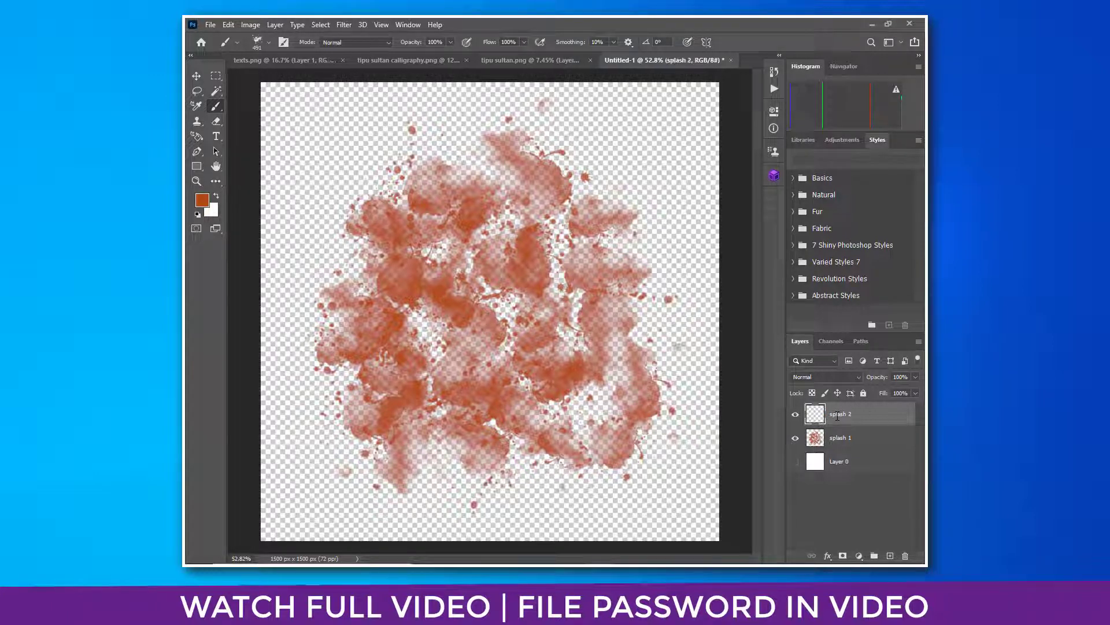
# Set the foreground colour to dark green 2f7d00 and return to the Brush tool
pyautogui.click(202, 201)
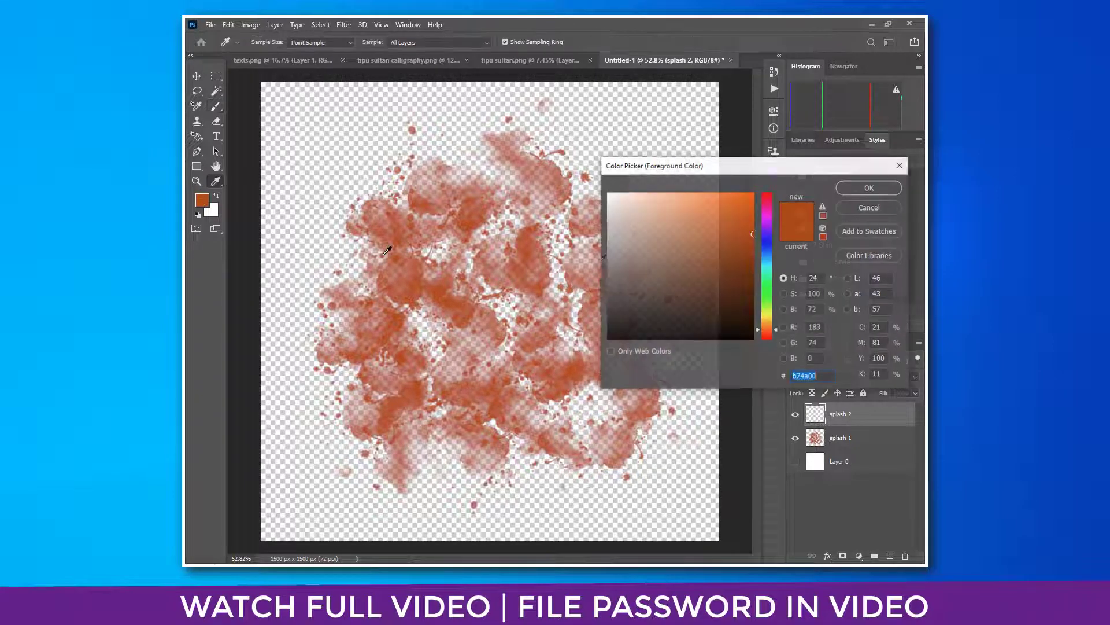
pyautogui.moveTo(769, 270); pyautogui.dragTo(771, 304)
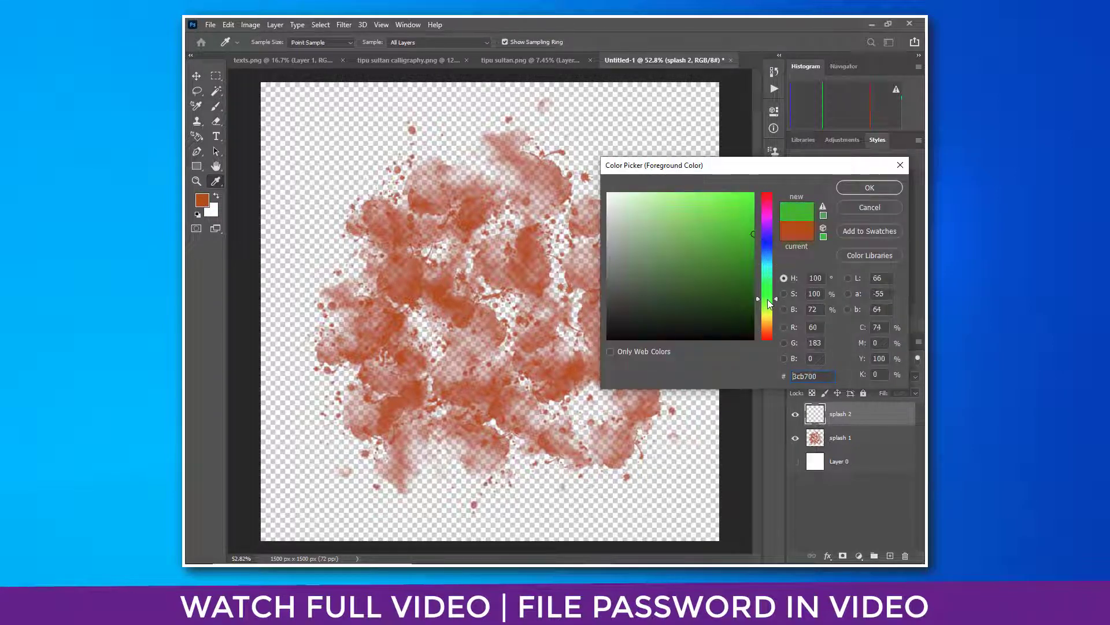
pyautogui.click(753, 267)
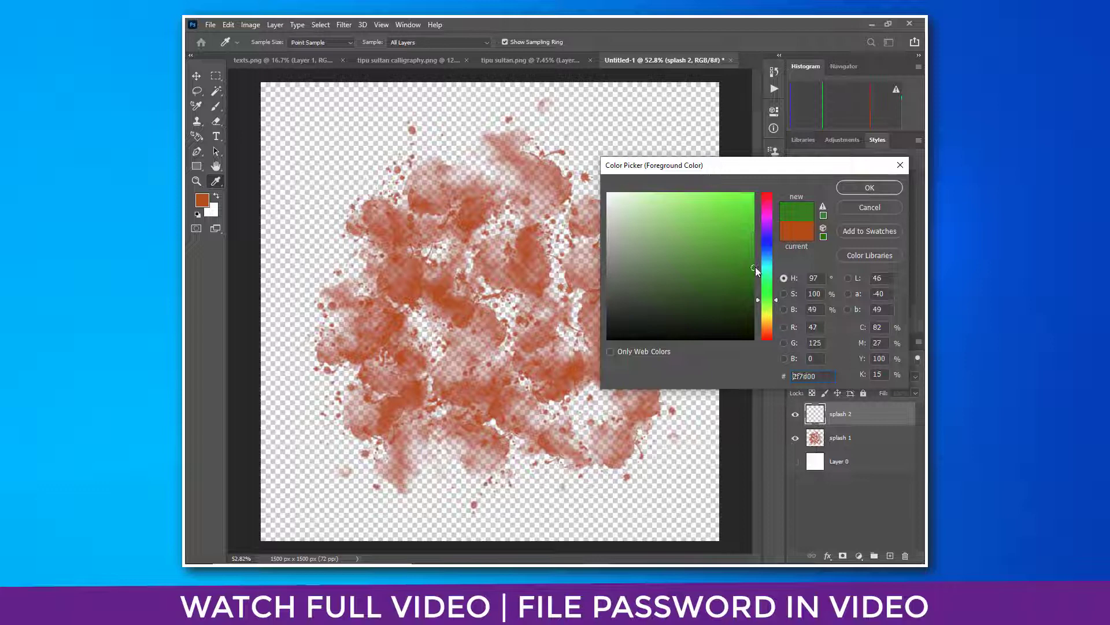
pyautogui.click(858, 189)
pyautogui.press('b')
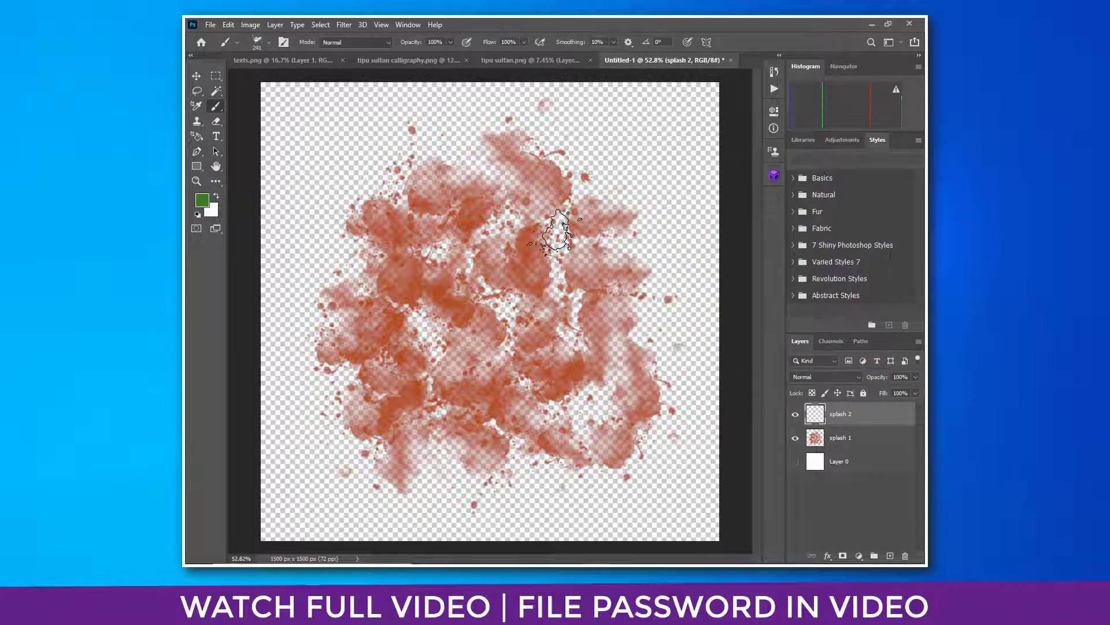
# Stamp smaller dark green splatters on the splash 2 layer over the centre and upper-left parts of the orange cluster
pyautogui.moveTo(557, 232)
pyautogui.mouseDown()
pyautogui.moveTo(574, 282)
pyautogui.moveTo(570, 338)
pyautogui.mouseUp()
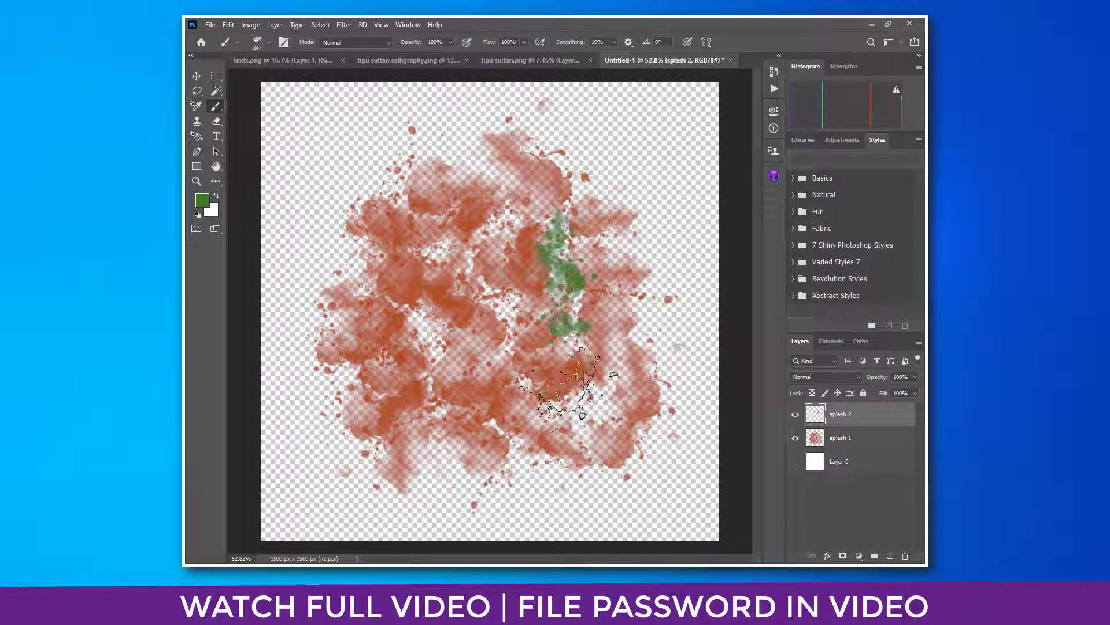
pyautogui.moveTo(585, 386); pyautogui.dragTo(576, 417)
pyautogui.click(480, 399)
pyautogui.click(427, 334)
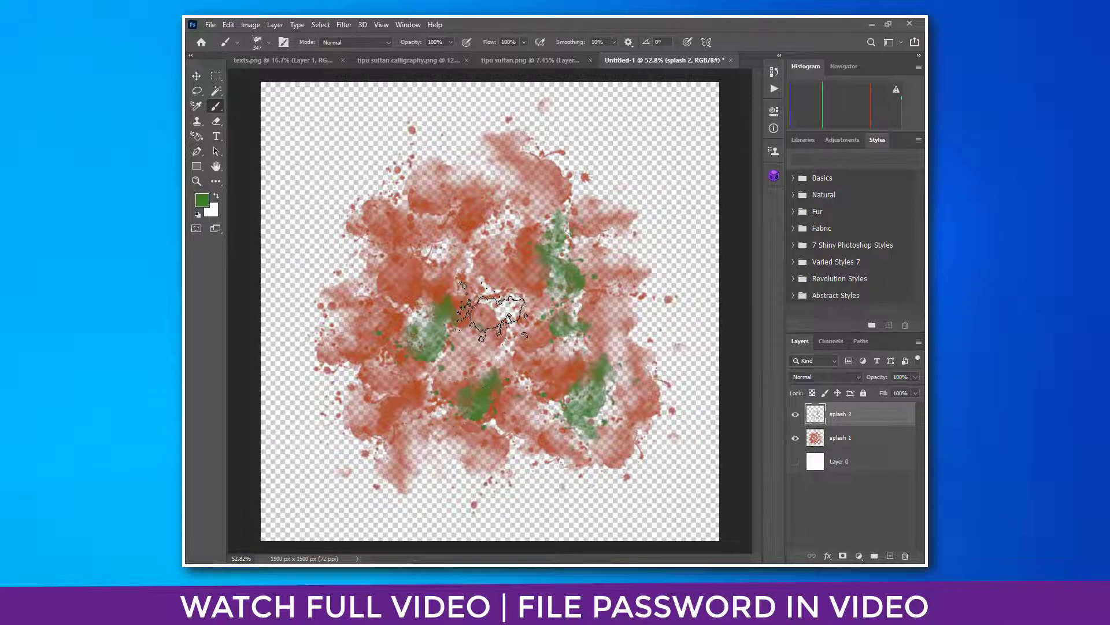
pyautogui.click(495, 314)
pyautogui.click(494, 362)
pyautogui.click(448, 250)
pyautogui.click(493, 221)
pyautogui.click(493, 164)
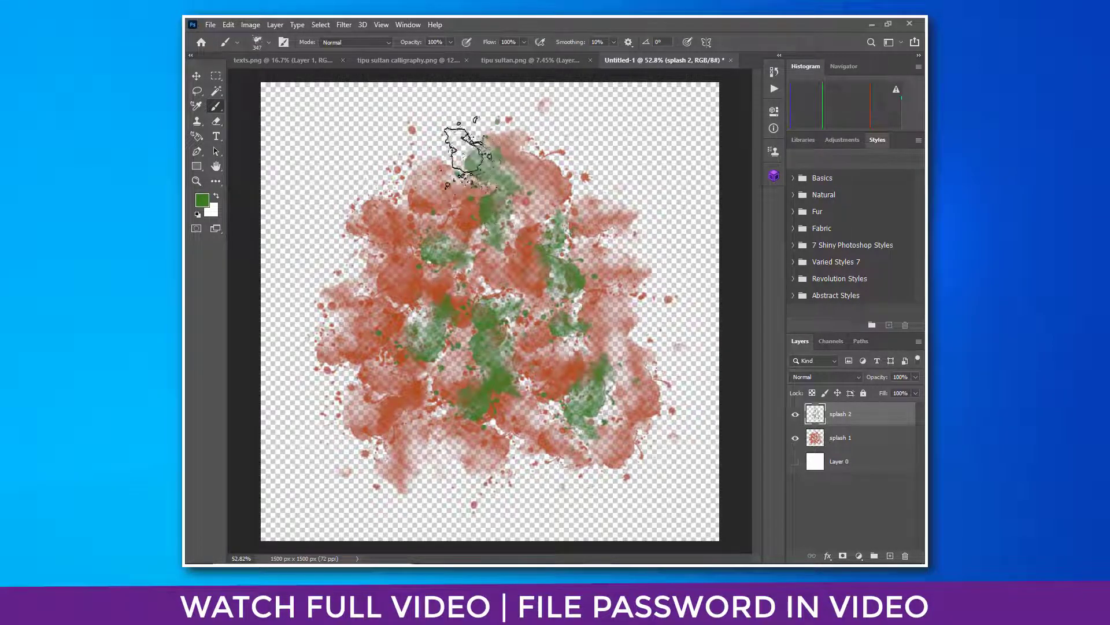
pyautogui.click(467, 154)
pyautogui.moveTo(378, 207); pyautogui.dragTo(384, 207)
pyautogui.click(373, 188)
pyautogui.click(348, 246)
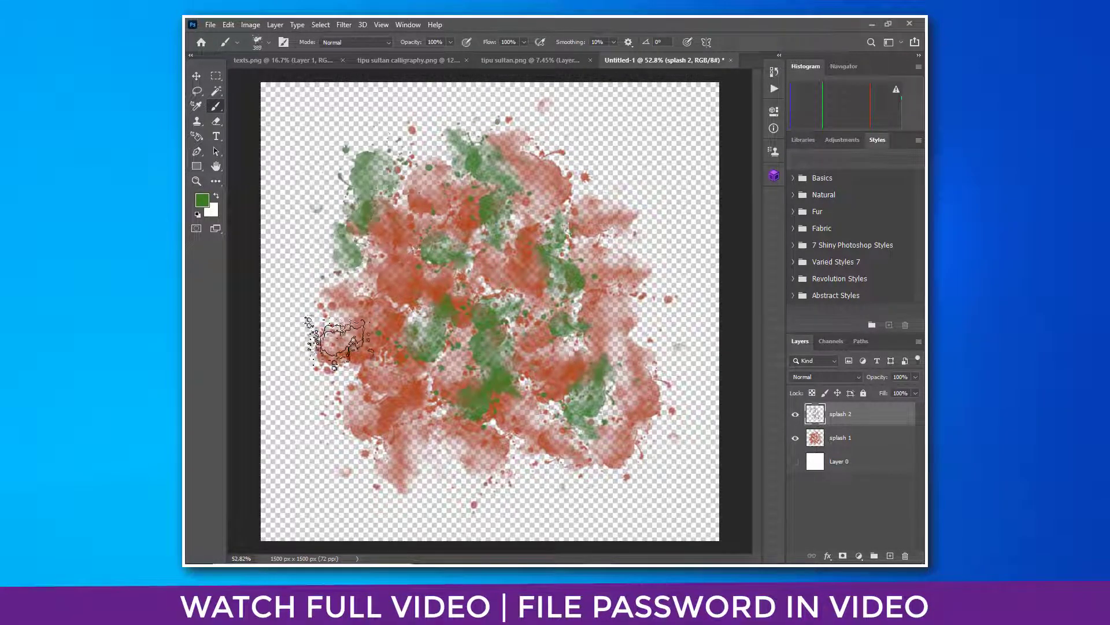
# Change the foreground to a brighter green and stamp splatters of varying size around the cluster on splash 2
pyautogui.click(202, 200)
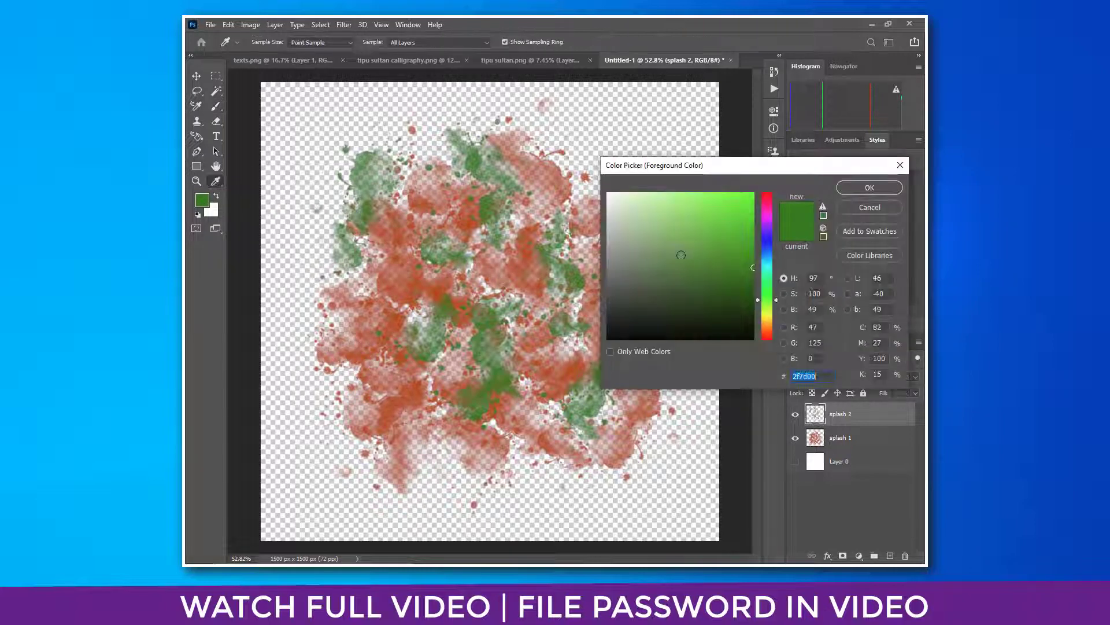
pyautogui.click(850, 189)
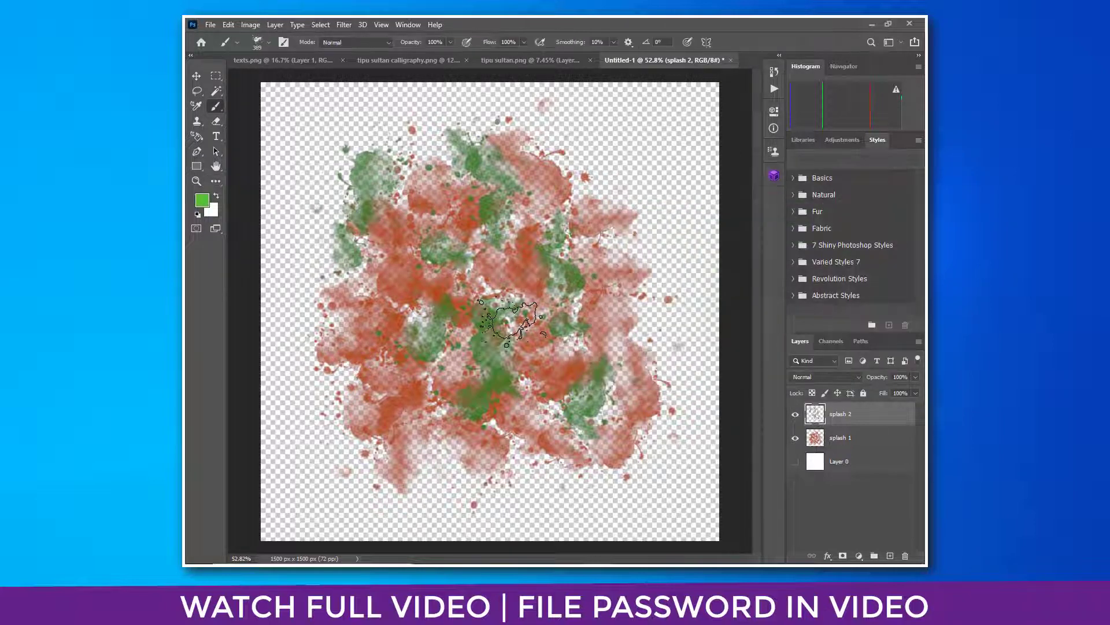
pyautogui.click(508, 321)
pyautogui.moveTo(388, 376); pyautogui.dragTo(395, 399)
pyautogui.click(384, 401)
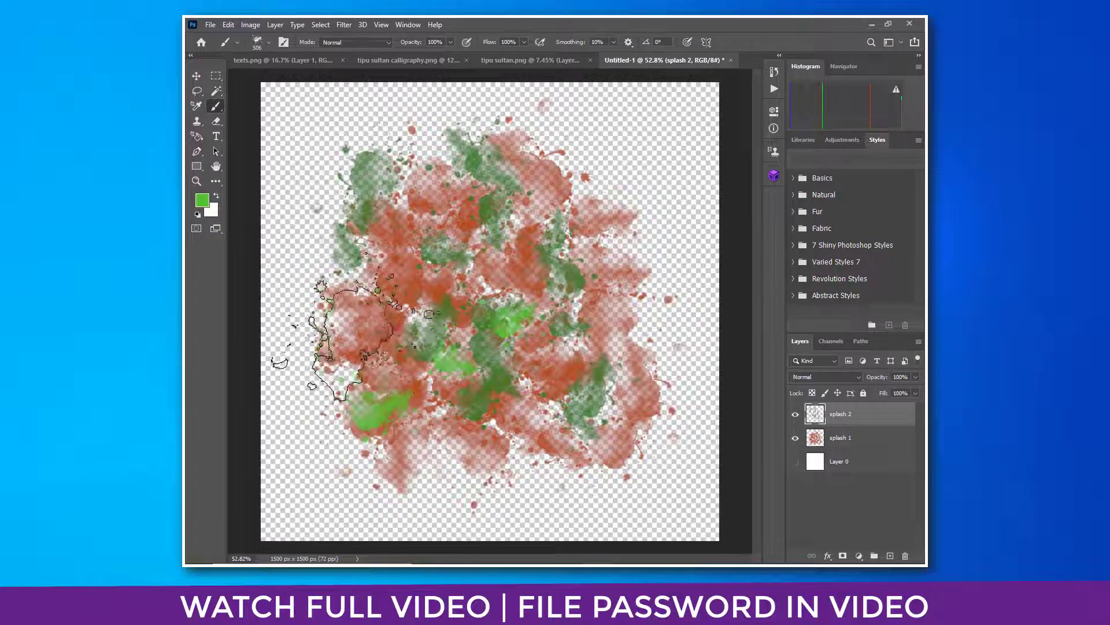
pyautogui.click(352, 344)
pyautogui.click(398, 260)
pyautogui.click(426, 198)
pyautogui.click(559, 211)
pyautogui.click(593, 378)
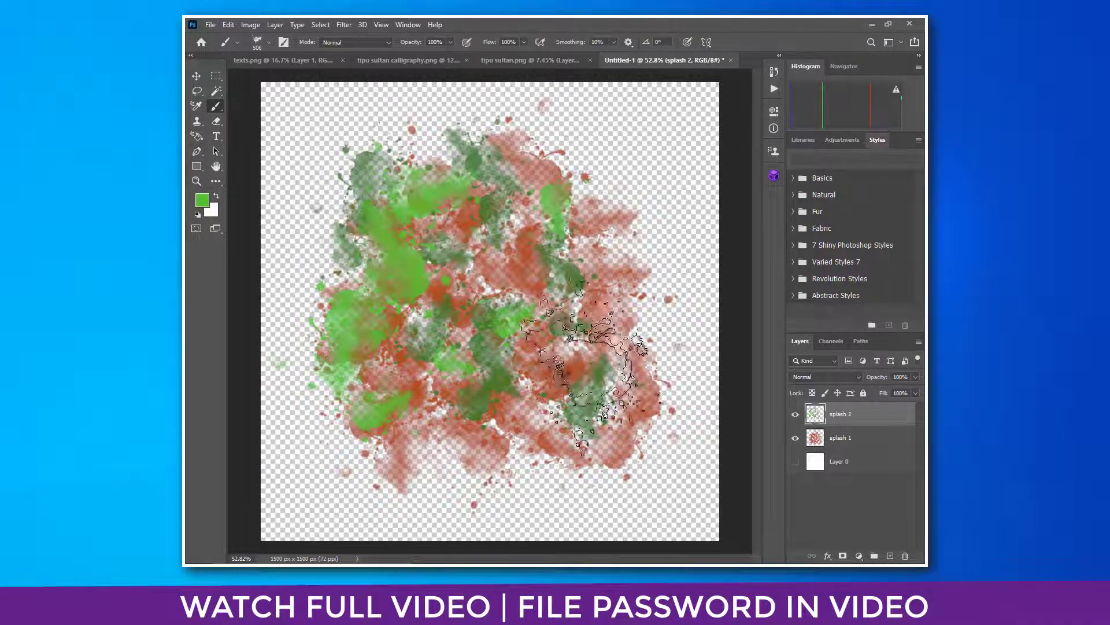
pyautogui.click(503, 416)
# Reduce the brush size to about 234 px and add a new layer named splash 3 above splash 2
pyautogui.keyDown('alt'); pyautogui.click(611, 309); pyautogui.keyUp('alt')
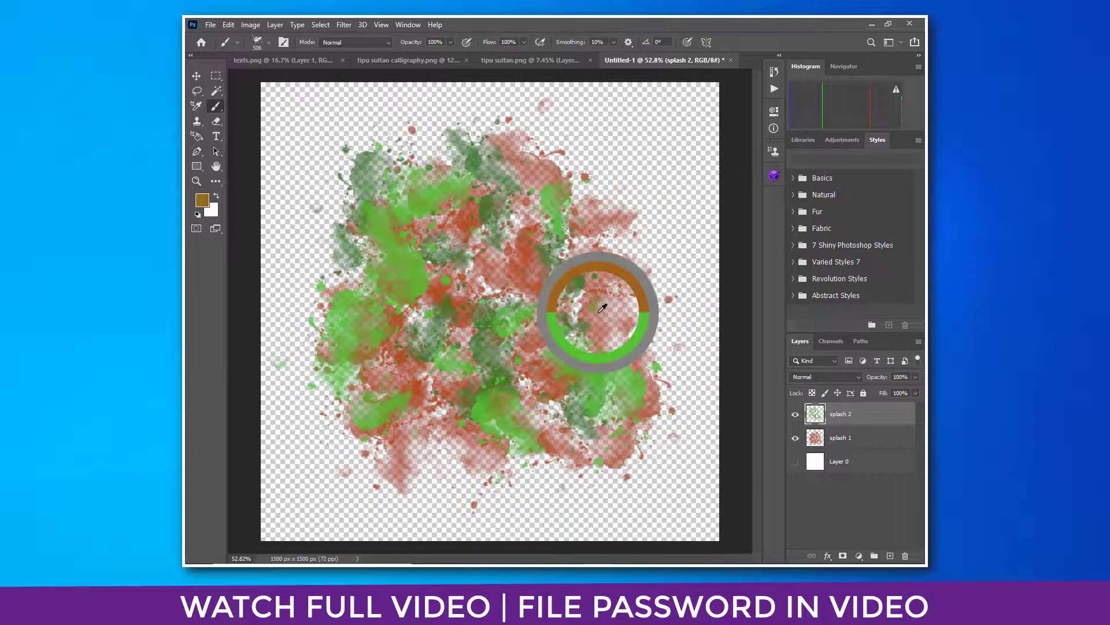
pyautogui.moveTo(576, 313); pyautogui.dragTo(538, 312)
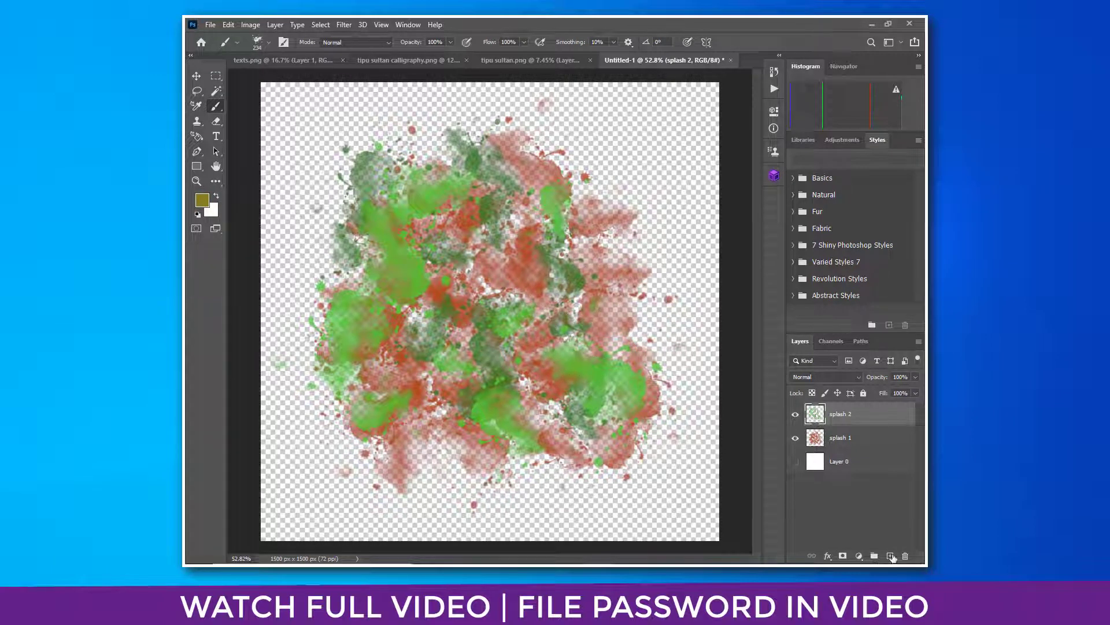
pyautogui.click(891, 556)
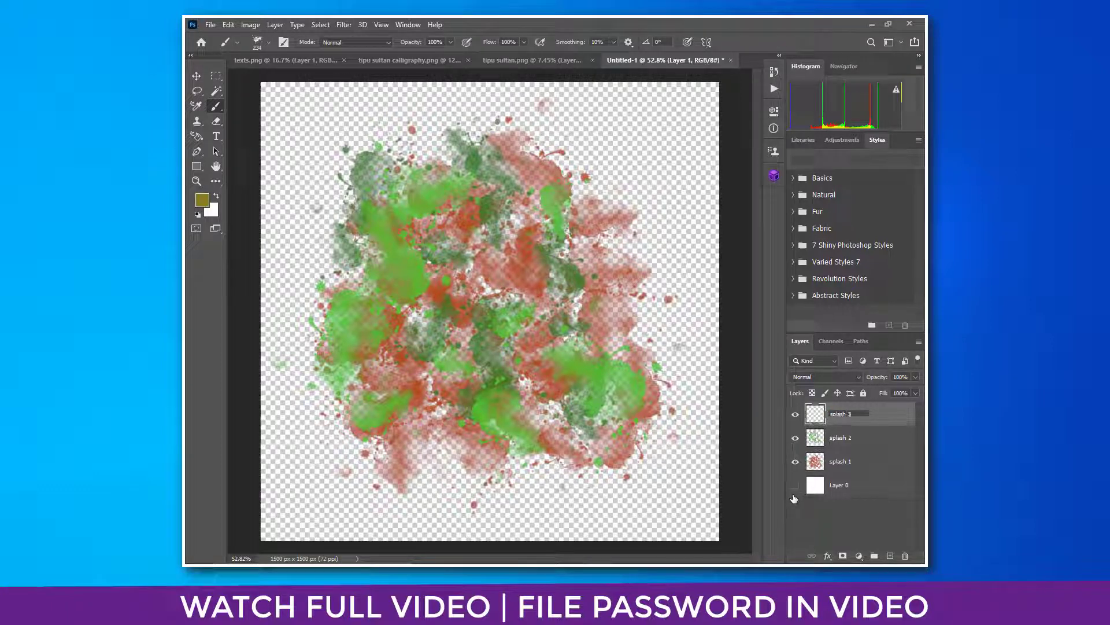
pyautogui.press('Return')
# Set the foreground colour to yellow-orange f5ad00
pyautogui.click(210, 207)
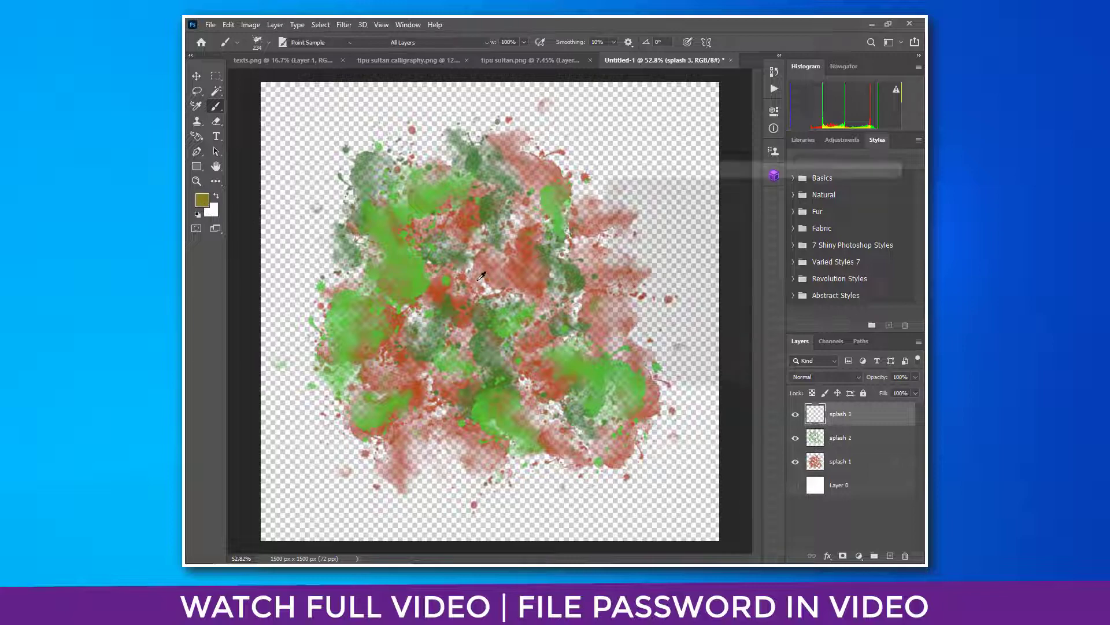
pyautogui.moveTo(693, 257); pyautogui.dragTo(775, 201)
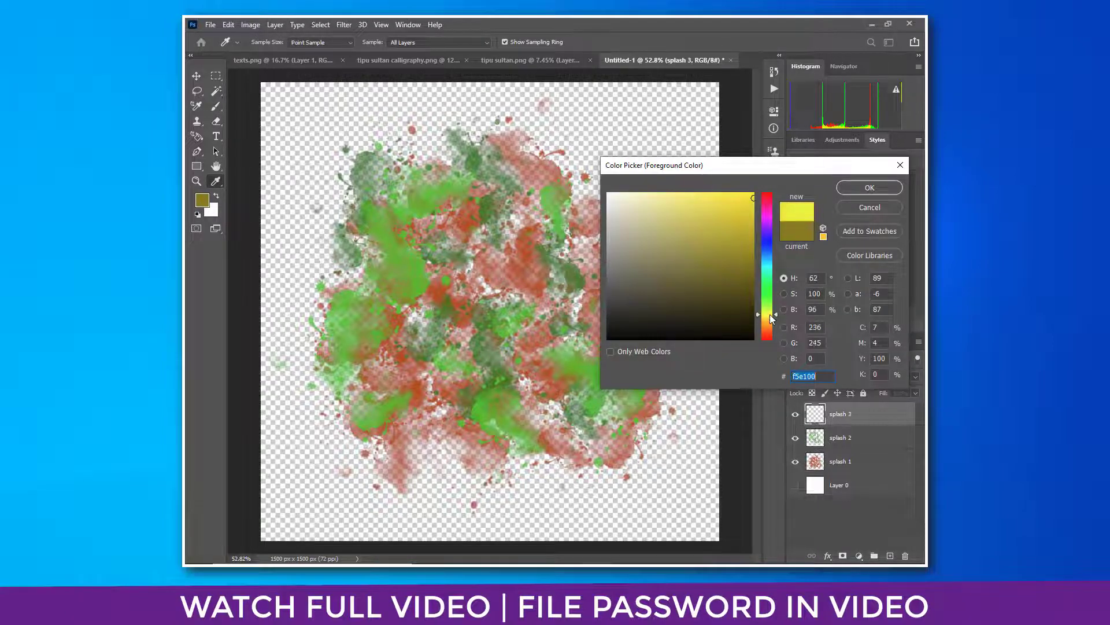
pyautogui.moveTo(769, 318); pyautogui.dragTo(769, 322)
pyautogui.click(862, 185)
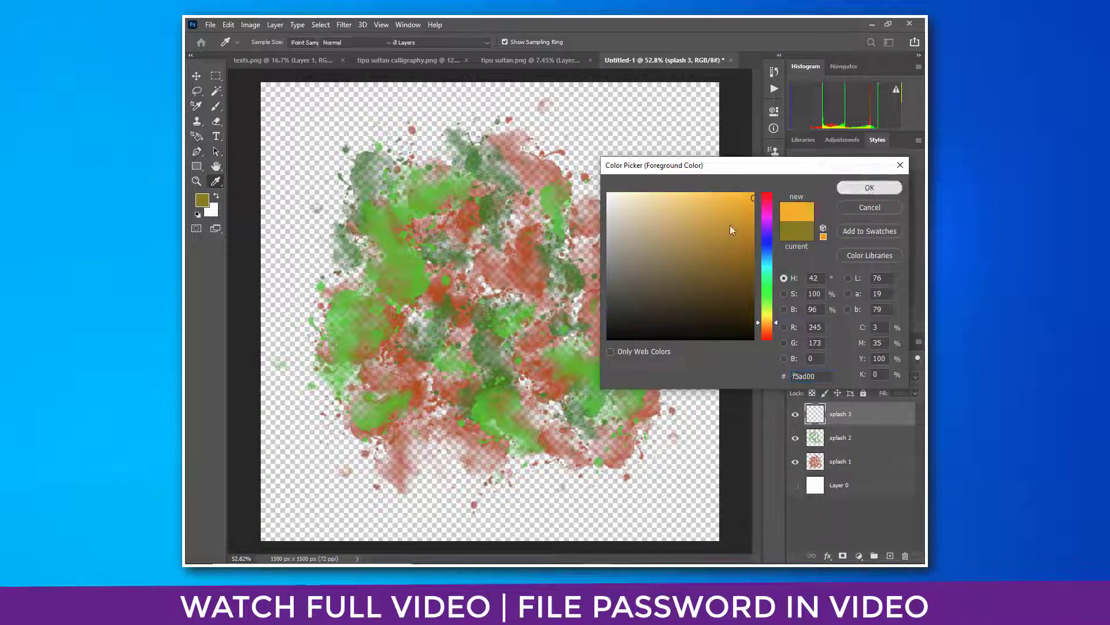
# Stamp yellow-orange splatters of varying brush size across the cluster on splash 3, and undo the last one at the upper edge
pyautogui.keyDown('alt'); pyautogui.rightClick(549, 216); pyautogui.keyUp('alt')
pyautogui.click(533, 177)
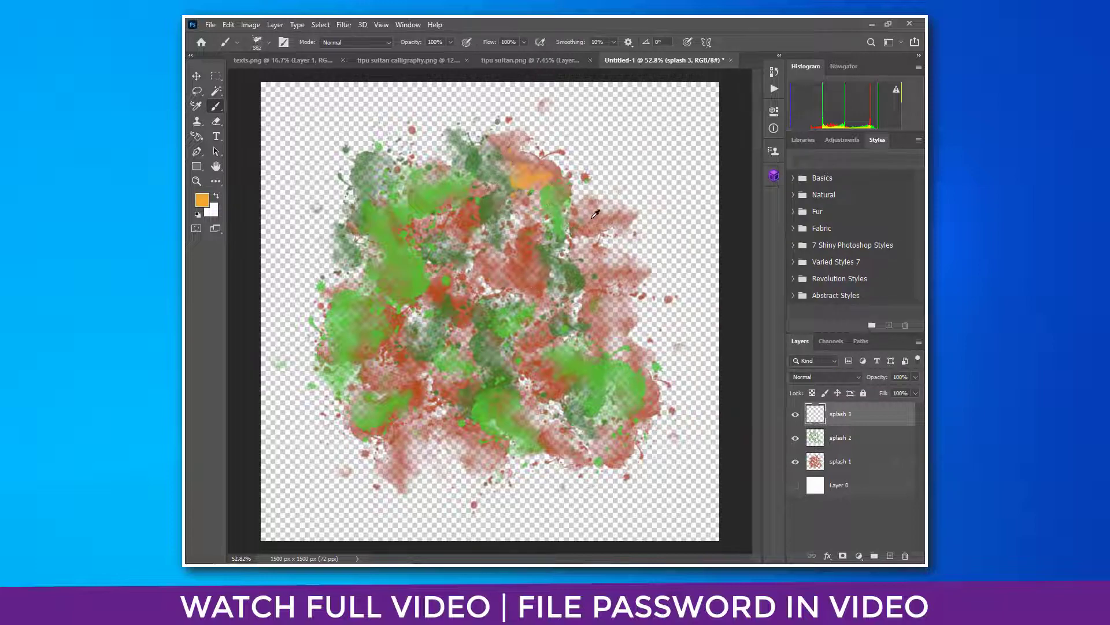
pyautogui.moveTo(592, 218)
pyautogui.mouseDown()
pyautogui.moveTo(612, 283)
pyautogui.moveTo(687, 291)
pyautogui.mouseUp()
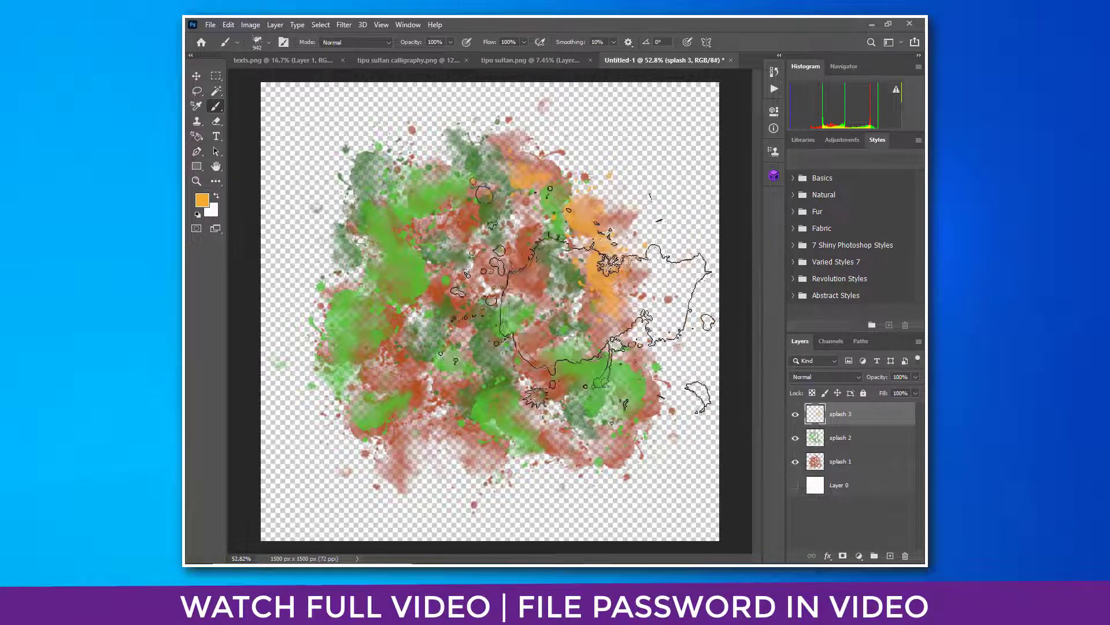
pyautogui.click(575, 316)
pyautogui.click(557, 408)
pyautogui.click(381, 428)
pyautogui.click(561, 191)
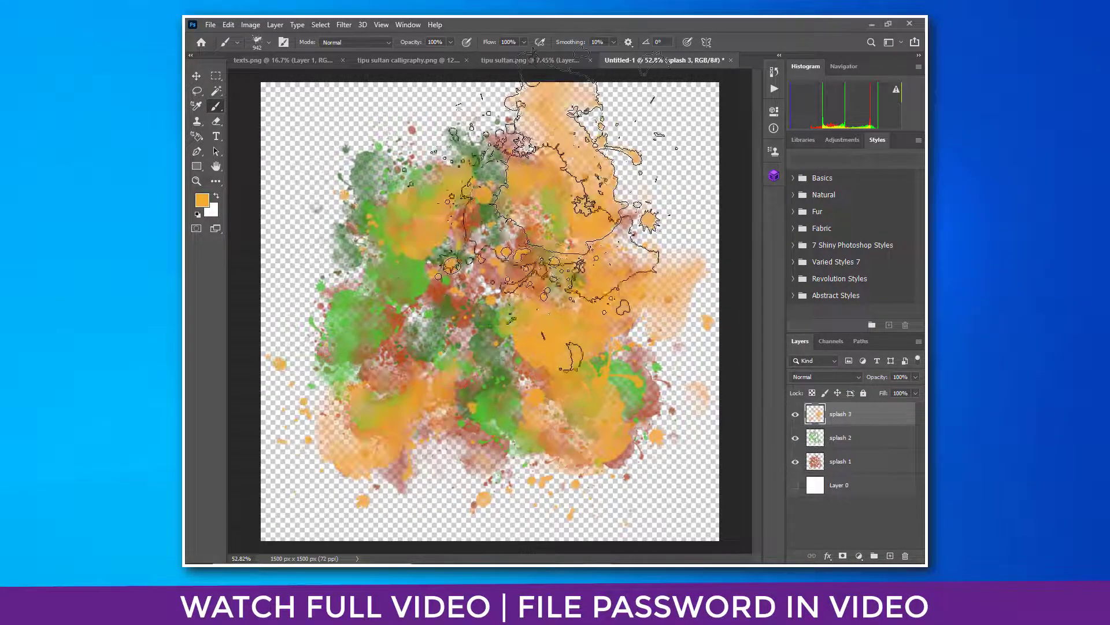
pyautogui.moveTo(542, 273); pyautogui.dragTo(446, 273)
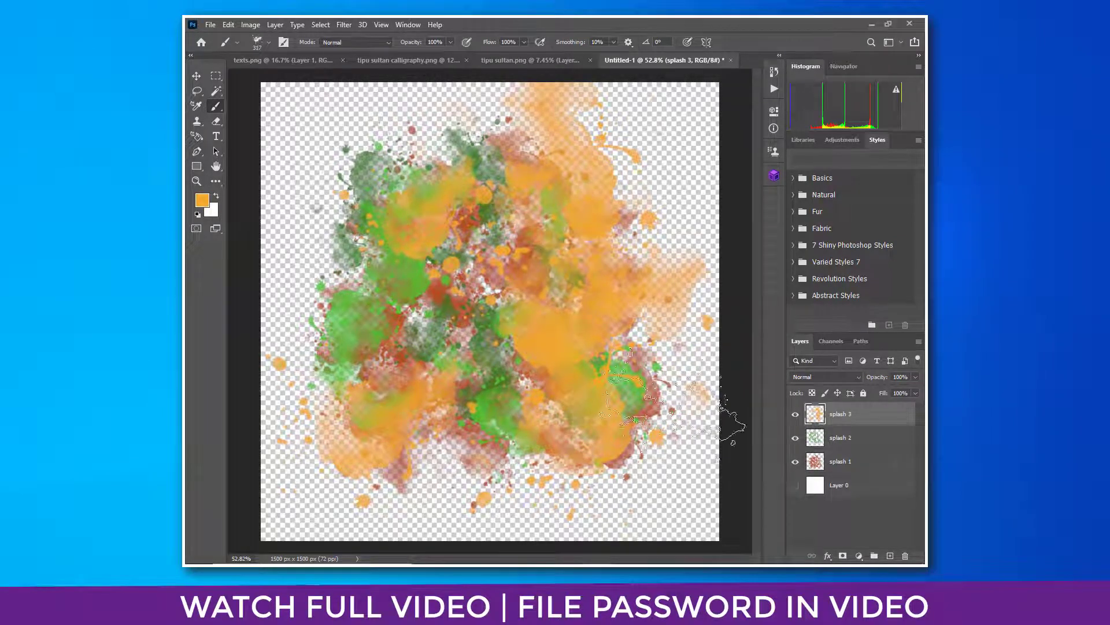
pyautogui.hotkey('ctrl', 'z')
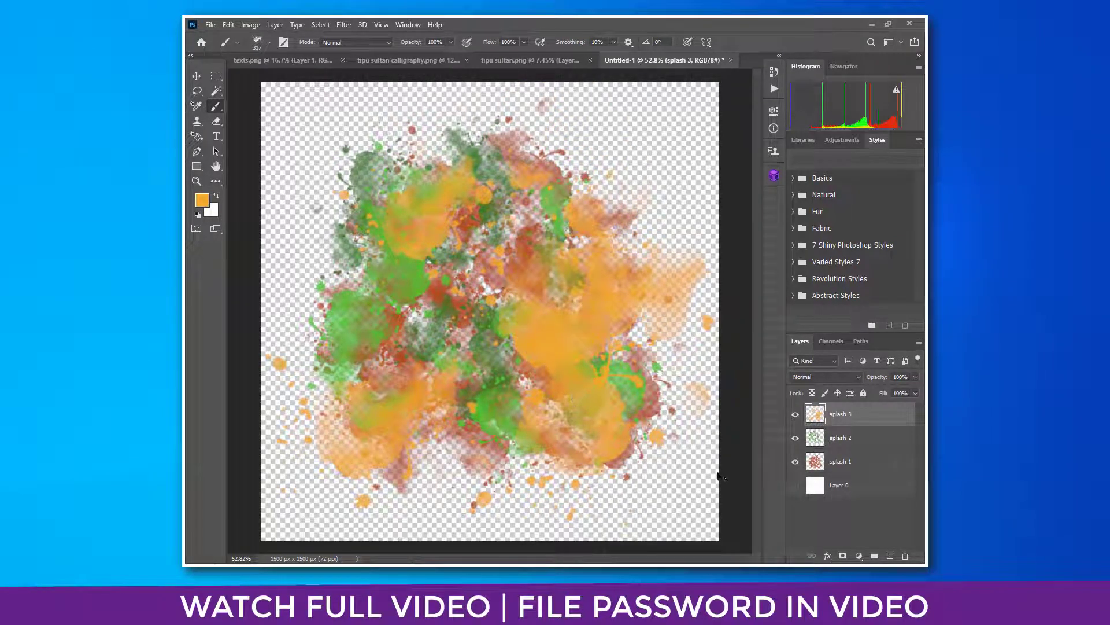
# Group the layers splash 1, splash 2 and splash 3 and name the group BG SPLASH
pyautogui.keyDown('shift'); pyautogui.click(850, 462); pyautogui.keyUp('shift')
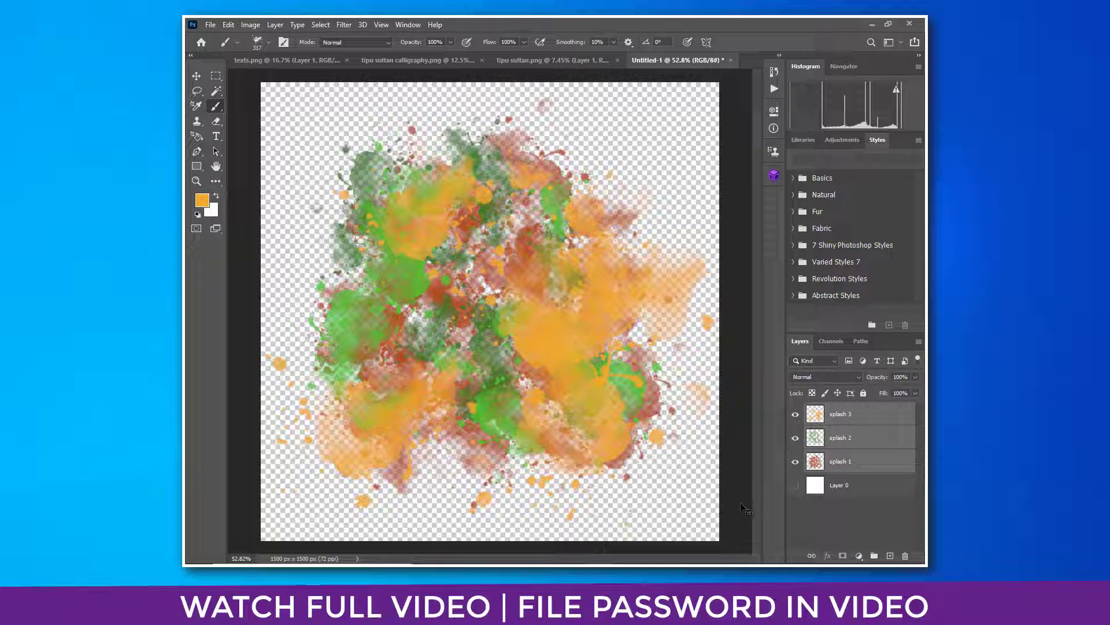
pyautogui.hotkey('ctrl', 'g')
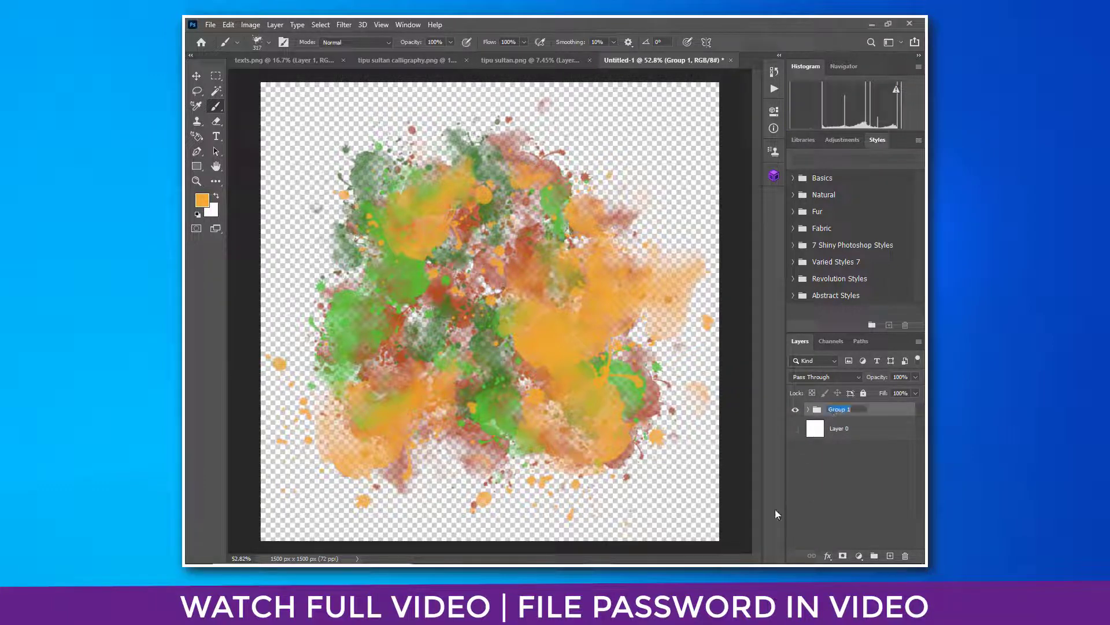
pyautogui.press('BackSpace')
pyautogui.write('BG SPLASH')
pyautogui.press('Return')
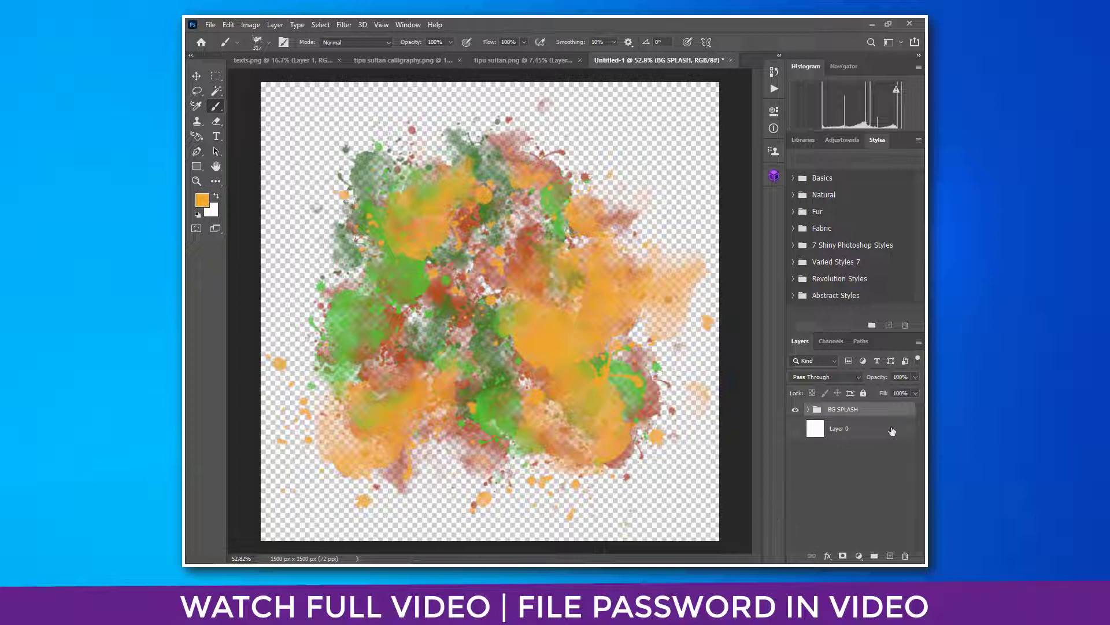
# Scale the BG SPLASH group down slightly about its centre so the splatters sit further inside the canvas
pyautogui.hotkey('ctrl', 't')
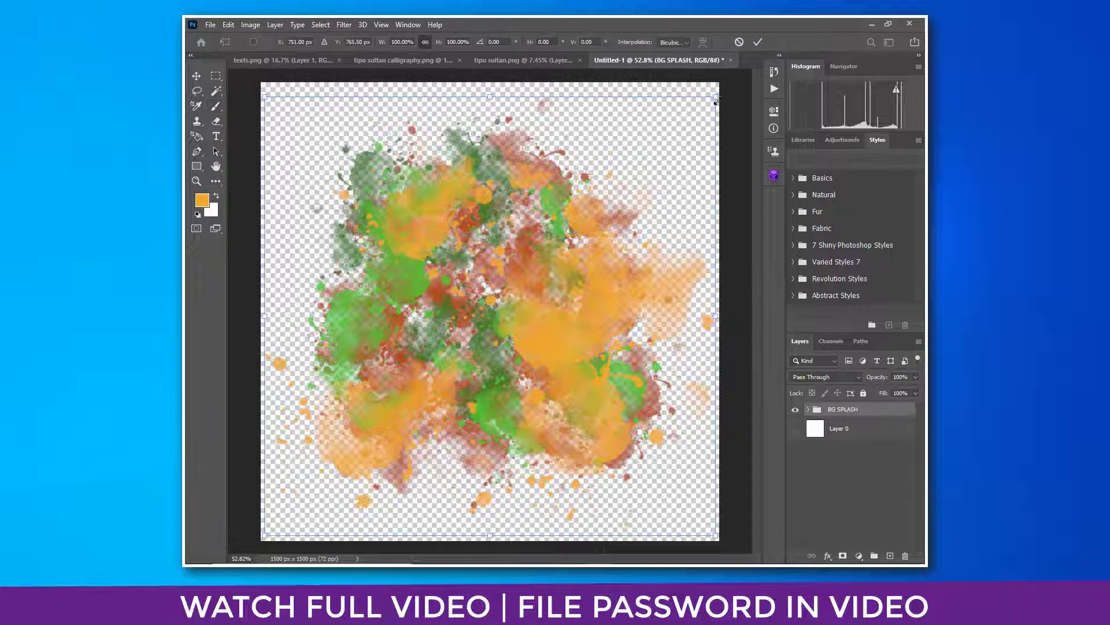
pyautogui.moveTo(715, 98); pyautogui.dragTo(702, 108)
pyautogui.press('Return')
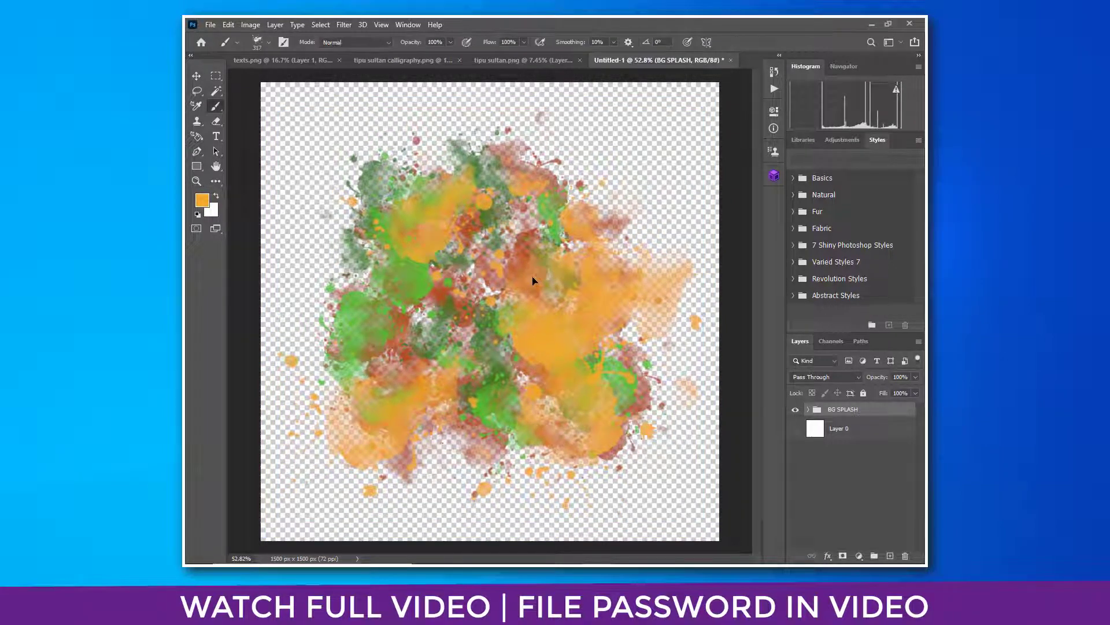
pyautogui.moveTo(619, 294); pyautogui.dragTo(612, 304)
pyautogui.click(796, 432)
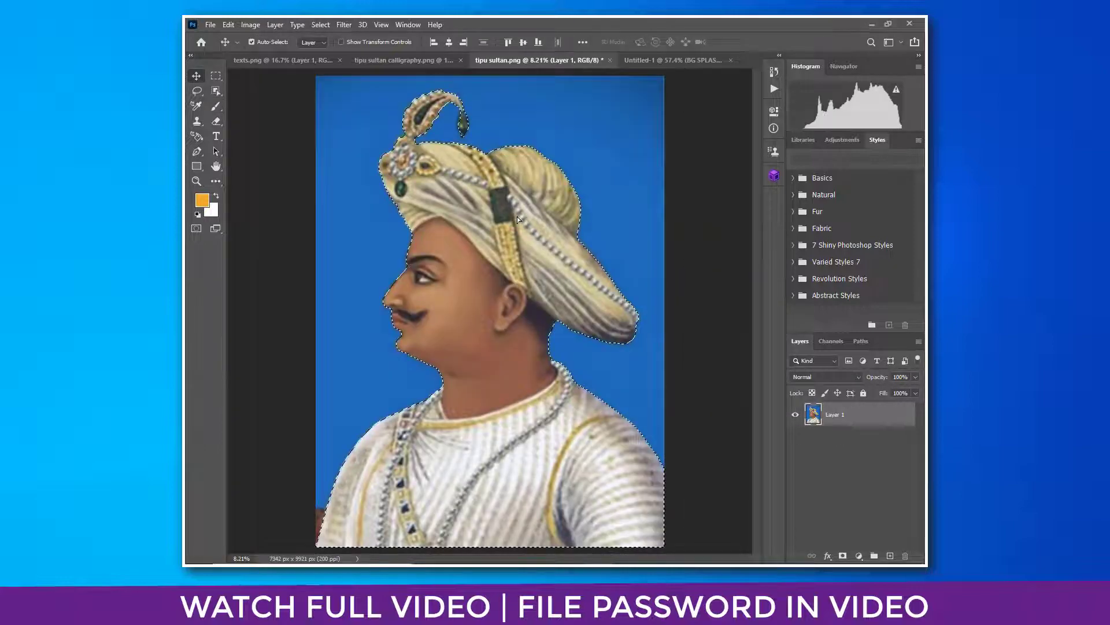
# Copy the selected portrait cutout from tipu sultan.png into the splatter document as a layer above BG SPLASH
pyautogui.moveTo(540, 236); pyautogui.dragTo(658, 81)
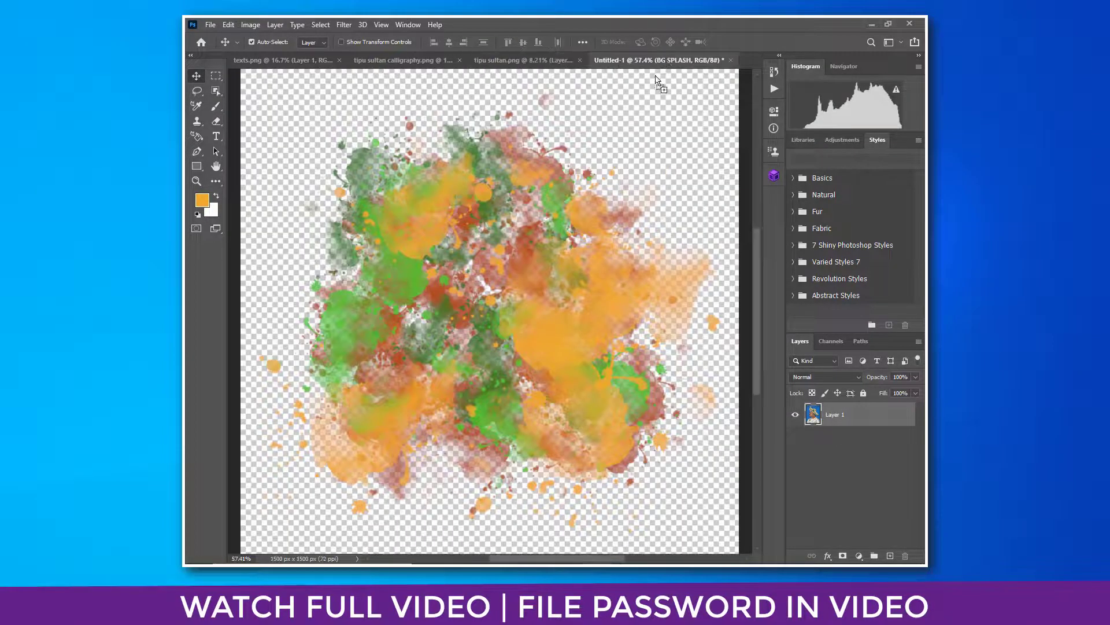
pyautogui.moveTo(484, 281); pyautogui.dragTo(483, 280)
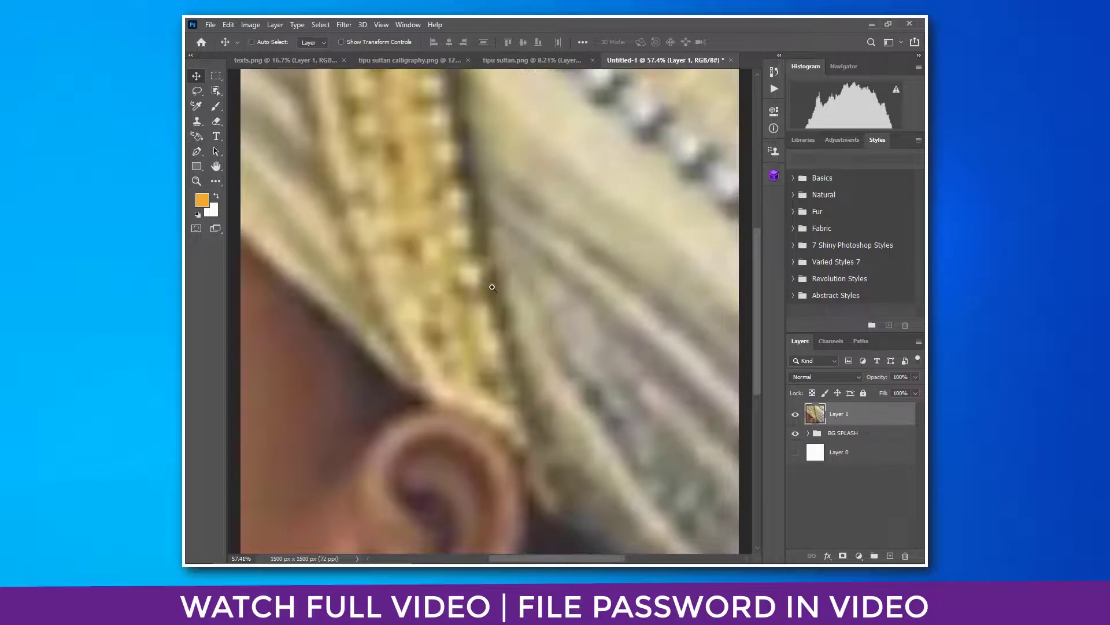
pyautogui.keyDown('ctrl'); pyautogui.rightClick(483, 288); pyautogui.keyUp('ctrl')
pyautogui.click(516, 295)
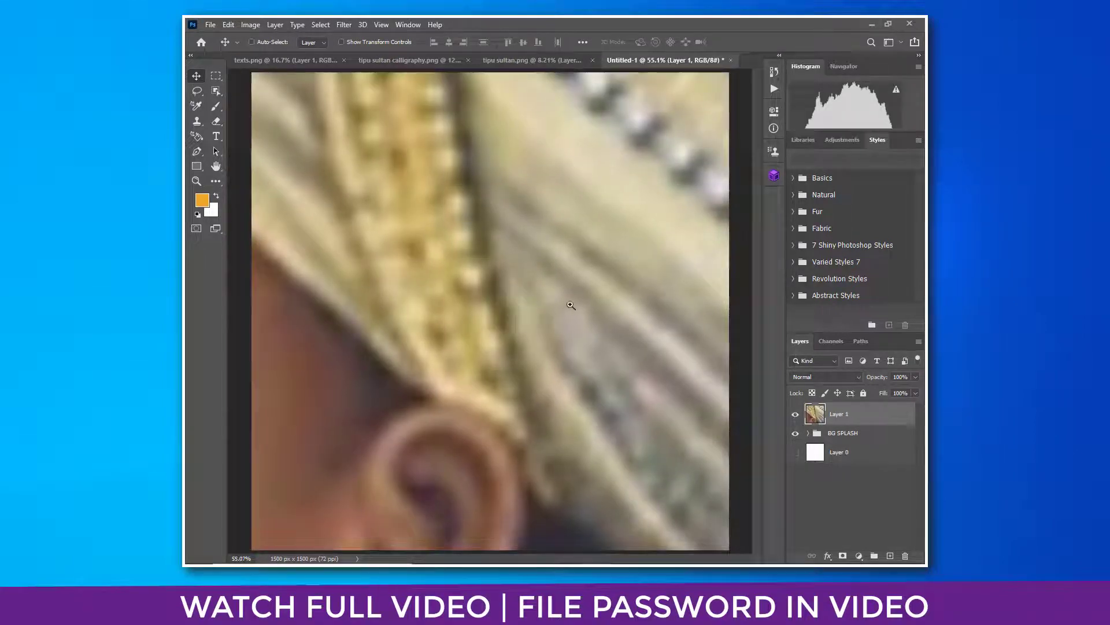
pyautogui.moveTo(569, 306); pyautogui.dragTo(449, 312)
# Scale the portrait layer down to about 13.09% and position it centrally over the splatters
pyautogui.hotkey('ctrl', 't')
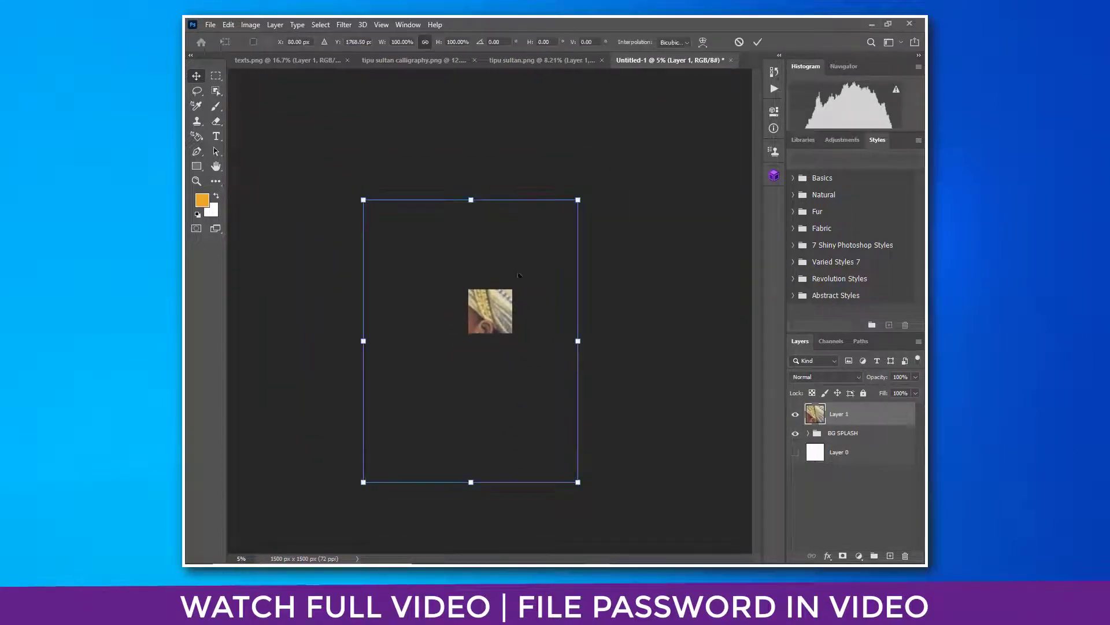
pyautogui.moveTo(581, 198); pyautogui.dragTo(506, 312)
pyautogui.hotkey('ctrl', '0')
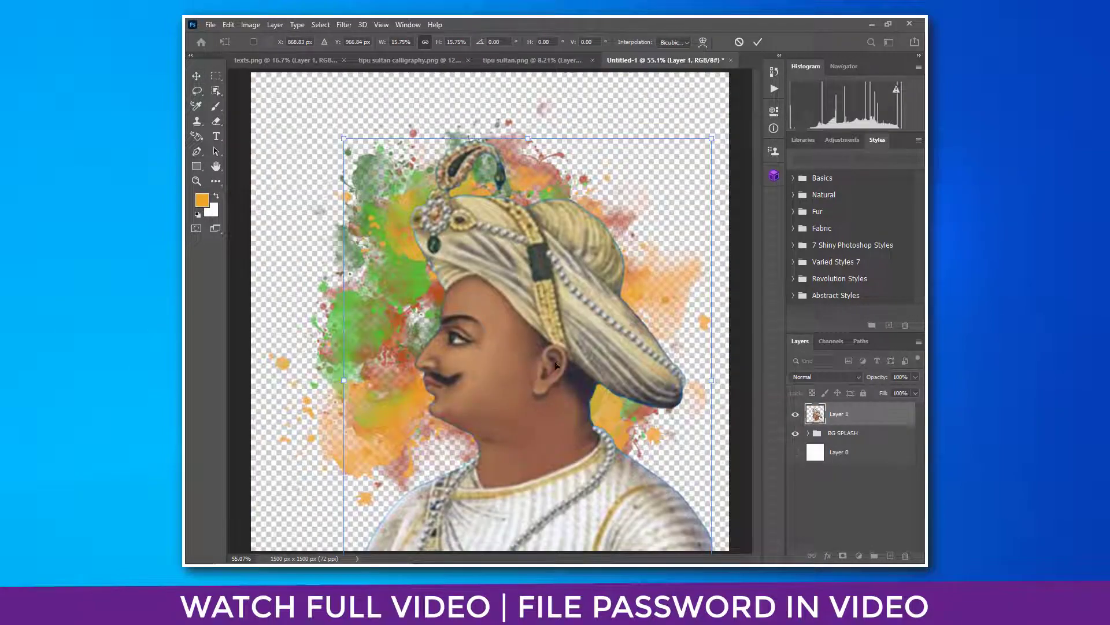
pyautogui.moveTo(558, 366); pyautogui.dragTo(516, 277)
pyautogui.moveTo(563, 307); pyautogui.dragTo(535, 306)
pyautogui.moveTo(611, 124); pyautogui.dragTo(596, 167)
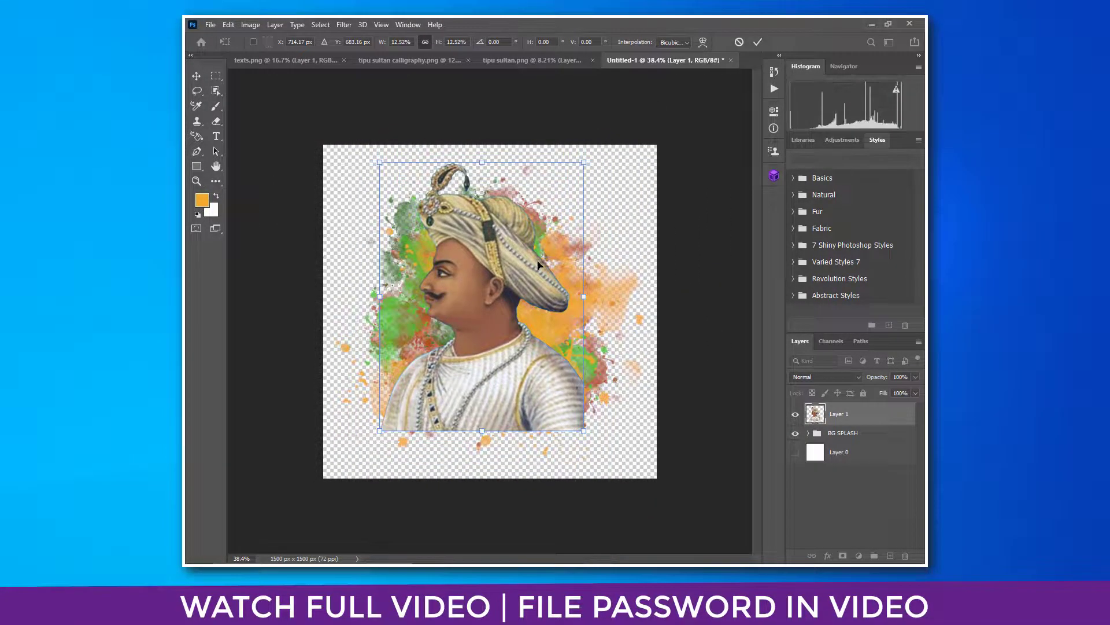
pyautogui.moveTo(534, 264); pyautogui.dragTo(514, 236)
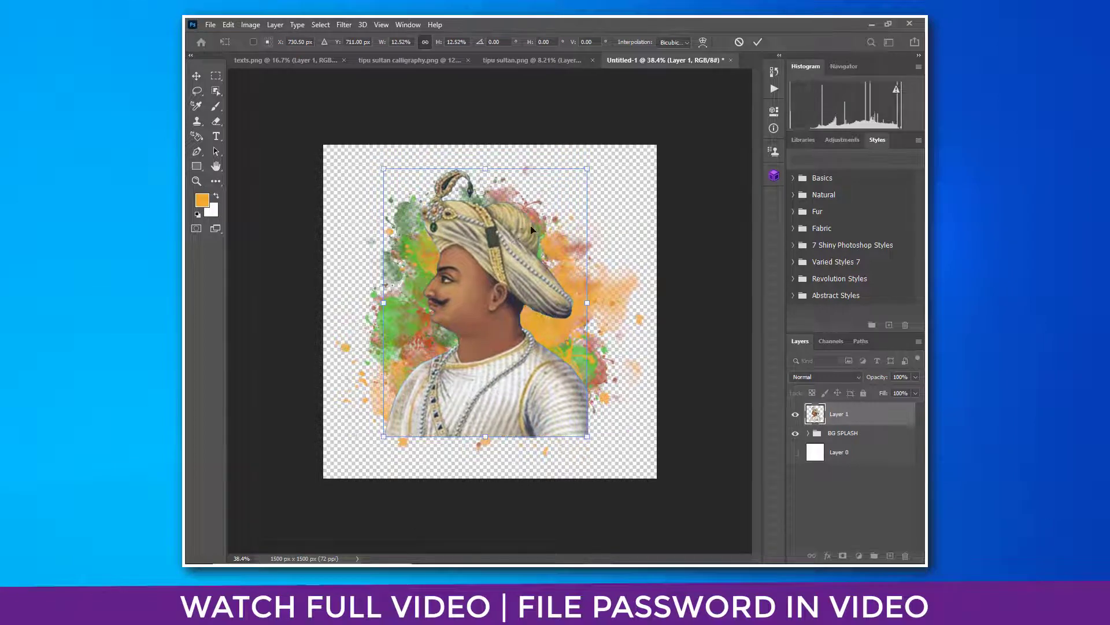
pyautogui.moveTo(584, 169); pyautogui.dragTo(591, 162)
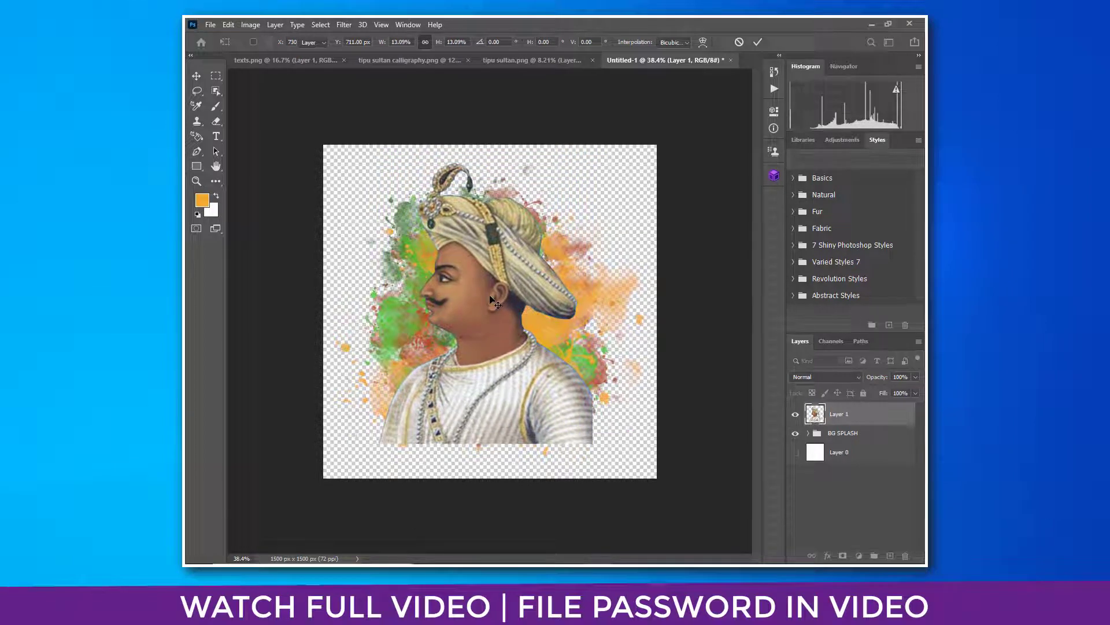
pyautogui.press('Return')
# Add a layer mask to the portrait layer and activate the Brush tool with black as foreground colour
pyautogui.moveTo(458, 353); pyautogui.dragTo(486, 353)
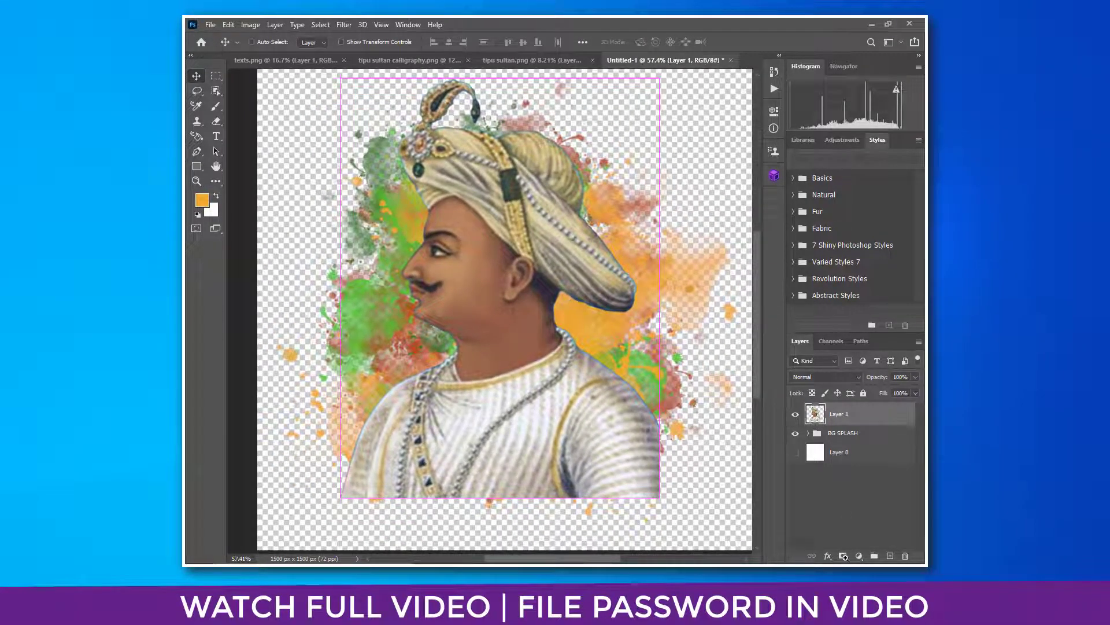
pyautogui.click(844, 556)
pyautogui.press('b')
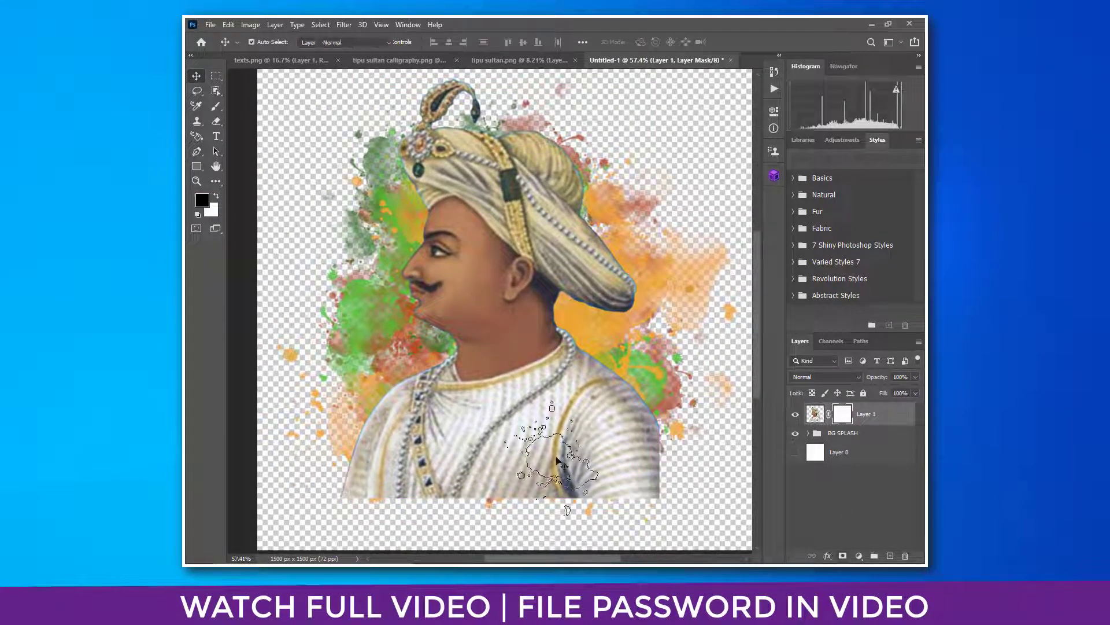
# Choose the Soft Round brush from General Brushes and reduce its size for masking the portrait's edges
pyautogui.click(257, 41)
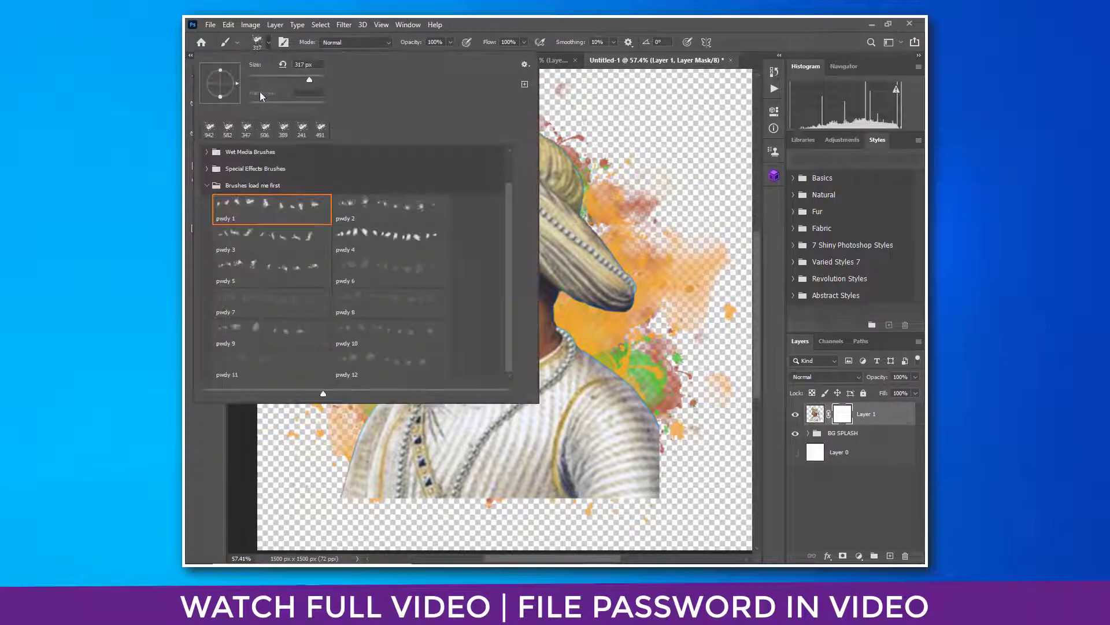
pyautogui.scroll(2, 237, 170)
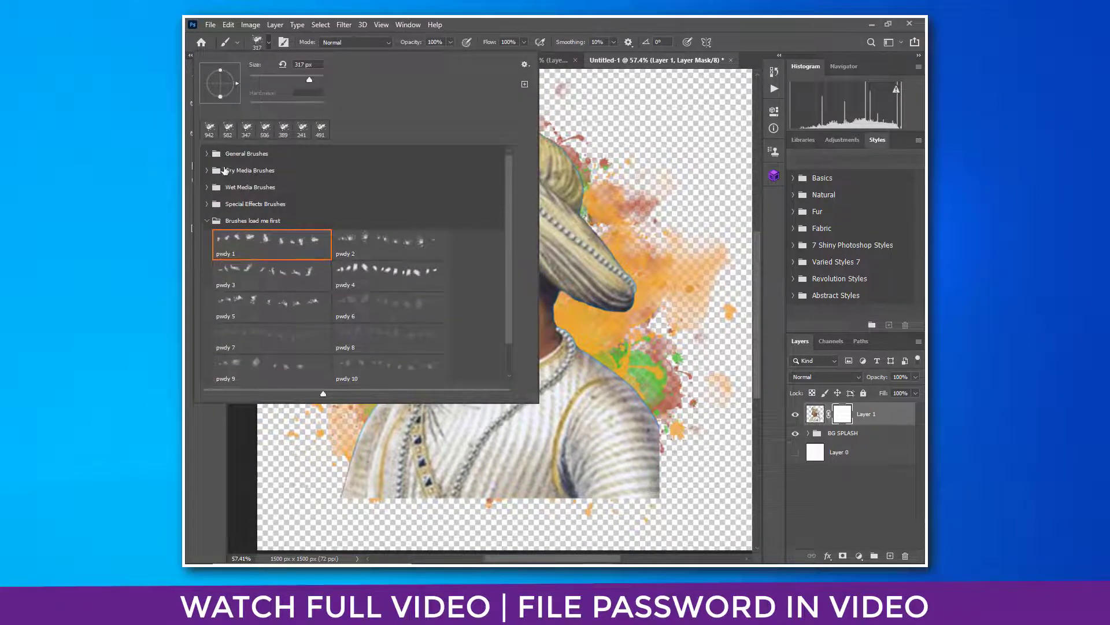
pyautogui.click(207, 155)
pyautogui.click(243, 169)
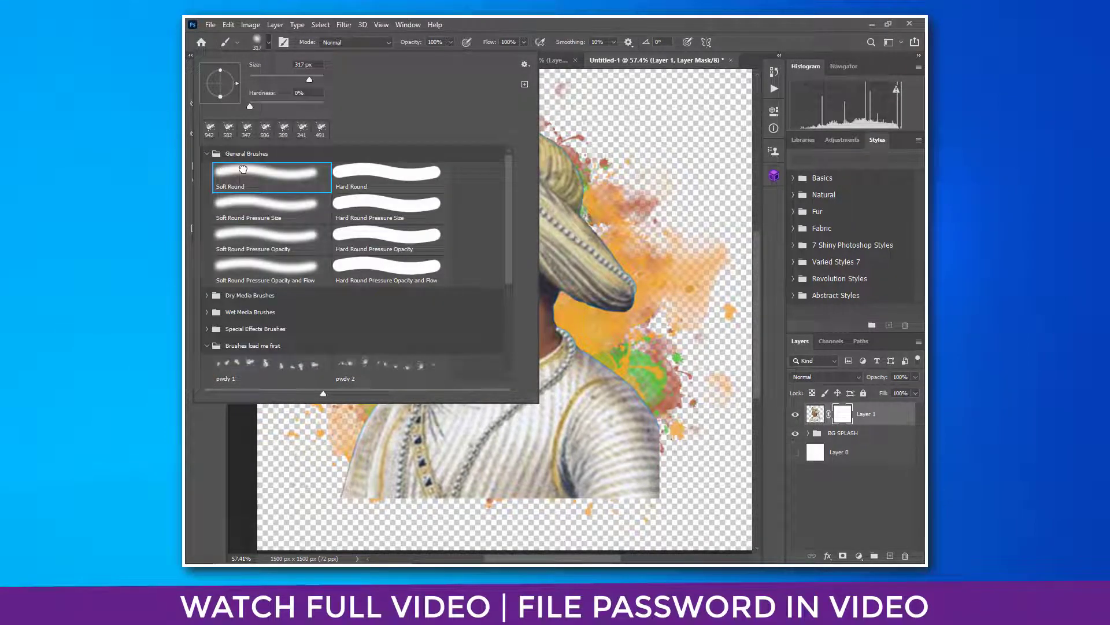
pyautogui.press('Return')
pyautogui.moveTo(588, 199); pyautogui.dragTo(539, 210)
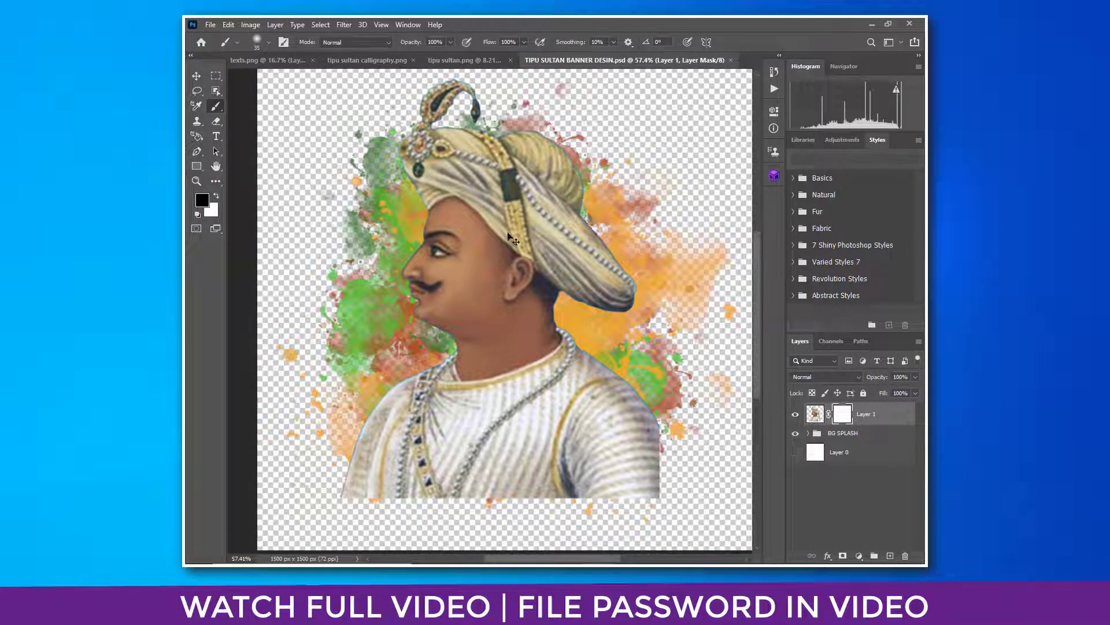
# Paint black on the mask to remove the blue fringe along the turban's upper edge and its front ornament
pyautogui.scroll(3, 533, 203)
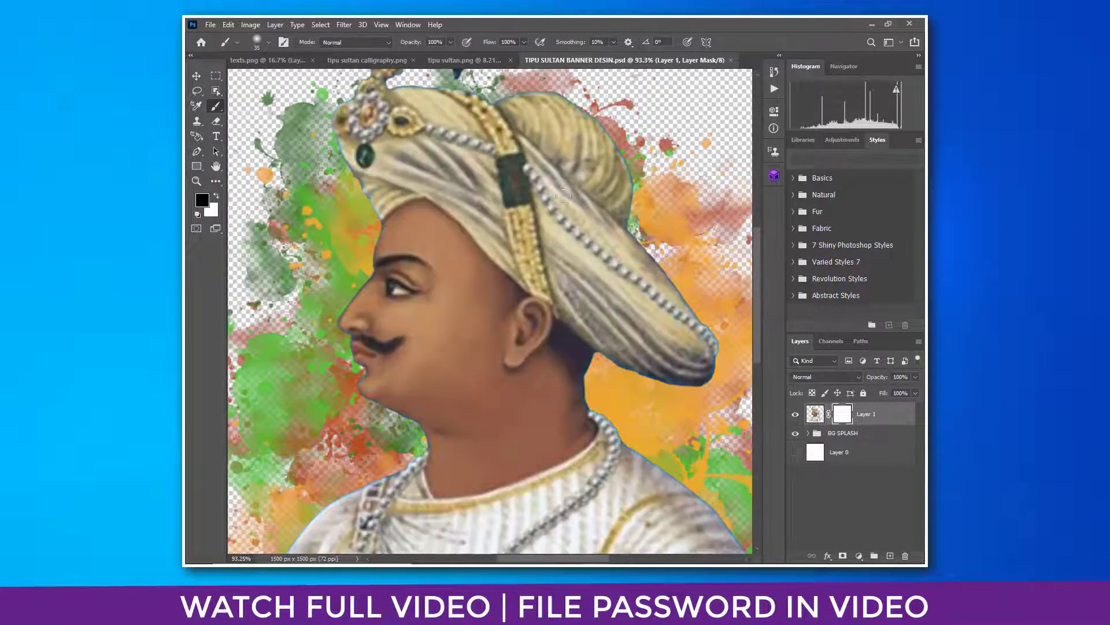
pyautogui.scroll(5, 522, 97)
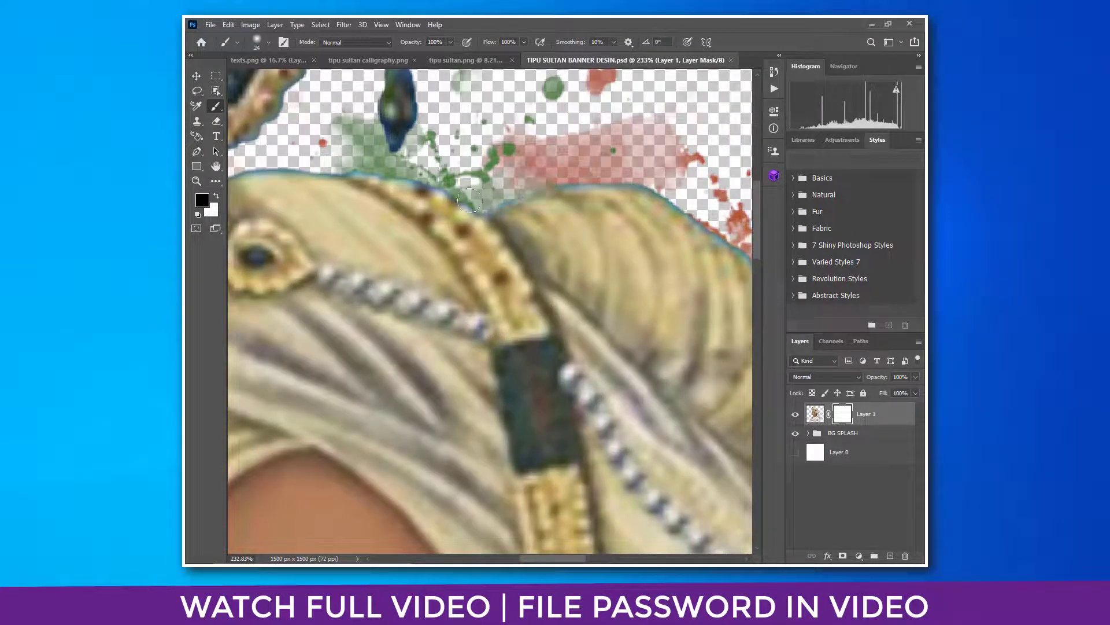
pyautogui.moveTo(446, 189); pyautogui.dragTo(533, 204)
pyautogui.moveTo(446, 184)
pyautogui.mouseDown()
pyautogui.moveTo(344, 188)
pyautogui.moveTo(308, 176)
pyautogui.moveTo(345, 151)
pyautogui.mouseUp()
pyautogui.moveTo(378, 166); pyautogui.dragTo(328, 303)
pyautogui.moveTo(298, 273)
pyautogui.mouseDown()
pyautogui.moveTo(396, 186)
pyautogui.moveTo(424, 193)
pyautogui.mouseUp()
pyautogui.moveTo(424, 193); pyautogui.dragTo(599, 229)
pyautogui.moveTo(600, 229); pyautogui.dragTo(475, 197)
# Mask out the blue fringe along the face profile, the front shoulder and the sleeve down to the portrait's lower edge
pyautogui.scroll(-10, 475, 196)
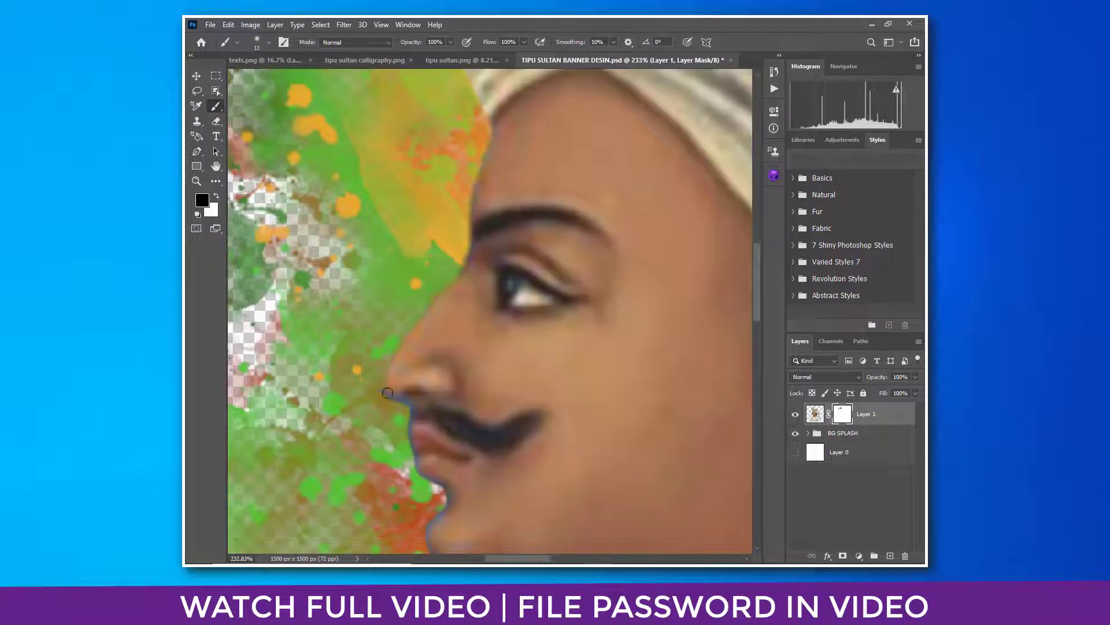
pyautogui.scroll(-10, 418, 283)
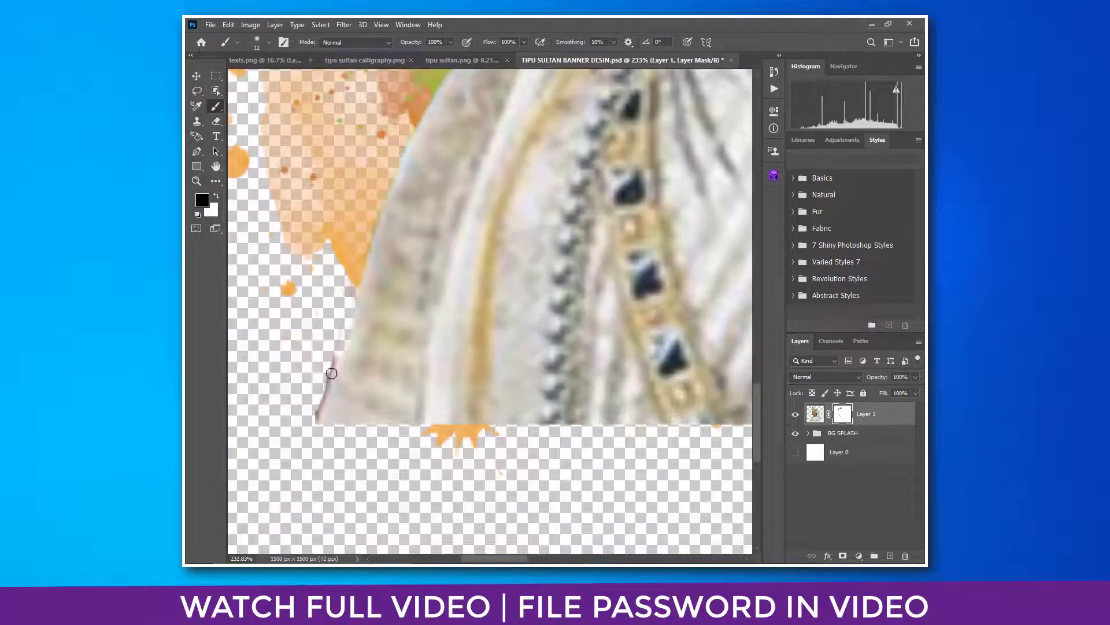
pyautogui.scroll(-5, 332, 373)
pyautogui.scroll(5, 595, 280)
pyautogui.moveTo(405, 162)
pyautogui.mouseDown()
pyautogui.moveTo(530, 233)
pyautogui.moveTo(567, 344)
pyautogui.moveTo(561, 382)
pyautogui.mouseUp()
pyautogui.keyDown('alt'); pyautogui.rightClick(458, 266); pyautogui.keyUp('alt')
pyautogui.moveTo(555, 278); pyautogui.dragTo(382, 228)
pyautogui.moveTo(550, 197); pyautogui.dragTo(512, 289)
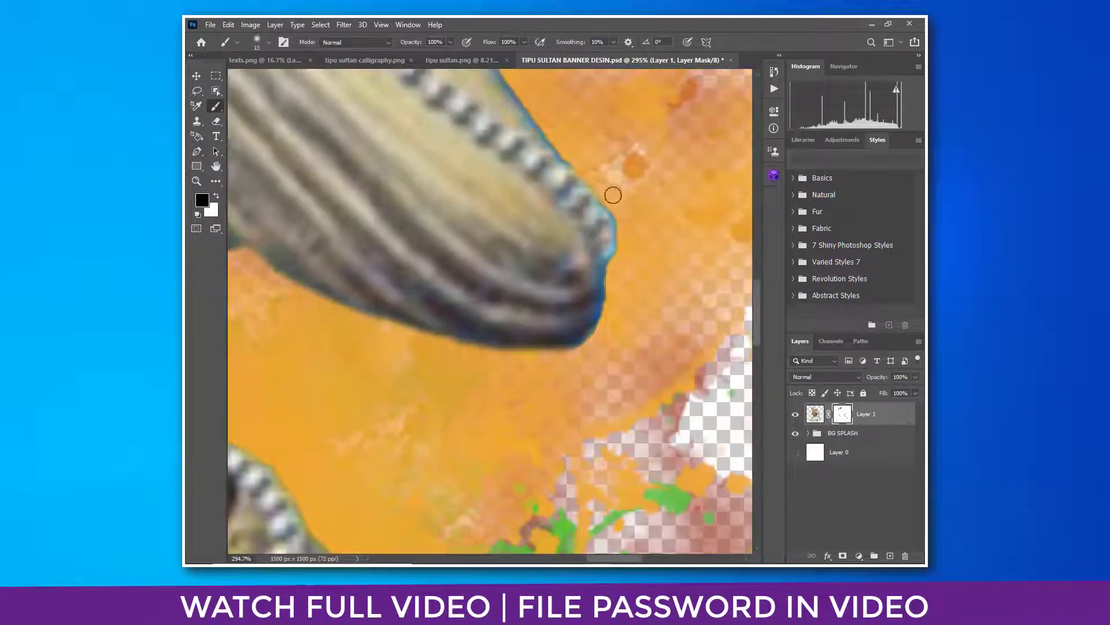
# Mask out the blue fringe around the turban's rear tip and along its back and rounded upper edge
pyautogui.moveTo(614, 196); pyautogui.dragTo(554, 347)
pyautogui.moveTo(532, 231)
pyautogui.mouseDown()
pyautogui.moveTo(547, 395)
pyautogui.moveTo(585, 326)
pyautogui.mouseUp()
pyautogui.moveTo(521, 255); pyautogui.dragTo(596, 423)
pyautogui.moveTo(491, 220); pyautogui.dragTo(557, 442)
pyautogui.moveTo(465, 181); pyautogui.dragTo(502, 340)
pyautogui.moveTo(416, 220); pyautogui.dragTo(526, 419)
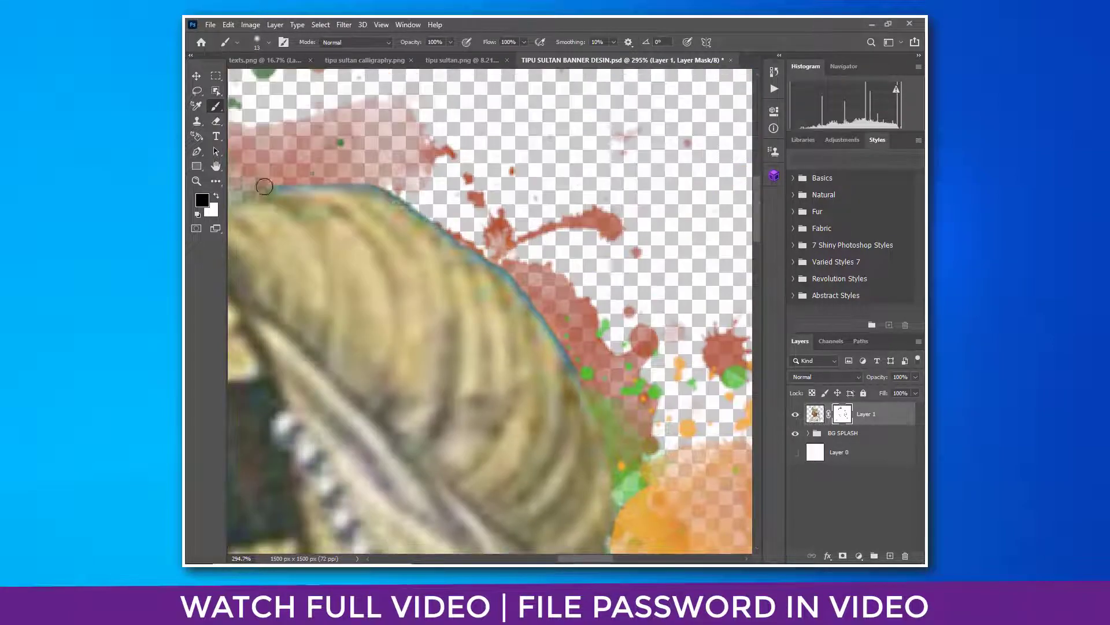
pyautogui.moveTo(497, 370); pyautogui.dragTo(480, 225)
pyautogui.moveTo(431, 101); pyautogui.dragTo(523, 174)
# Show the white Layer 0 background and move the masked portrait slightly upward over the splatters
pyautogui.hotkey('ctrl', '0')
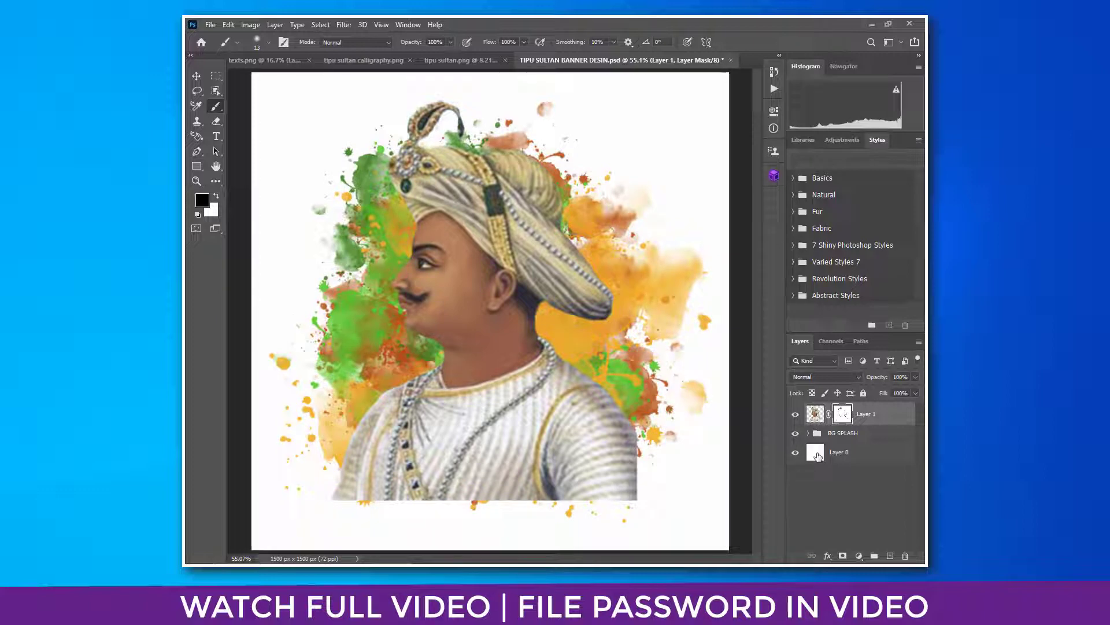
pyautogui.click(815, 414)
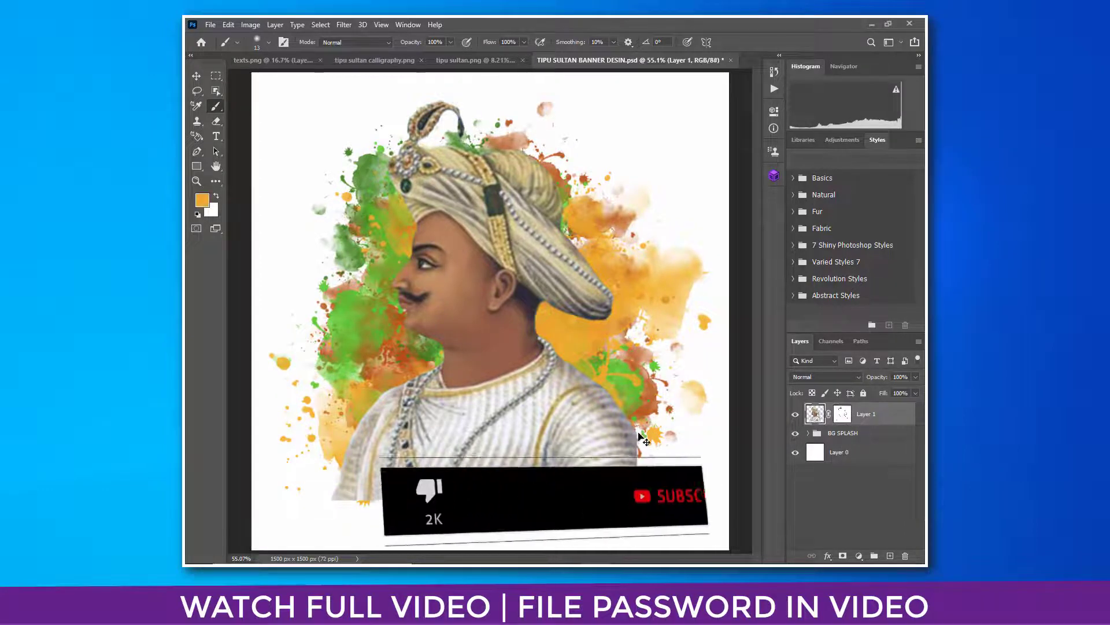
pyautogui.click(842, 413)
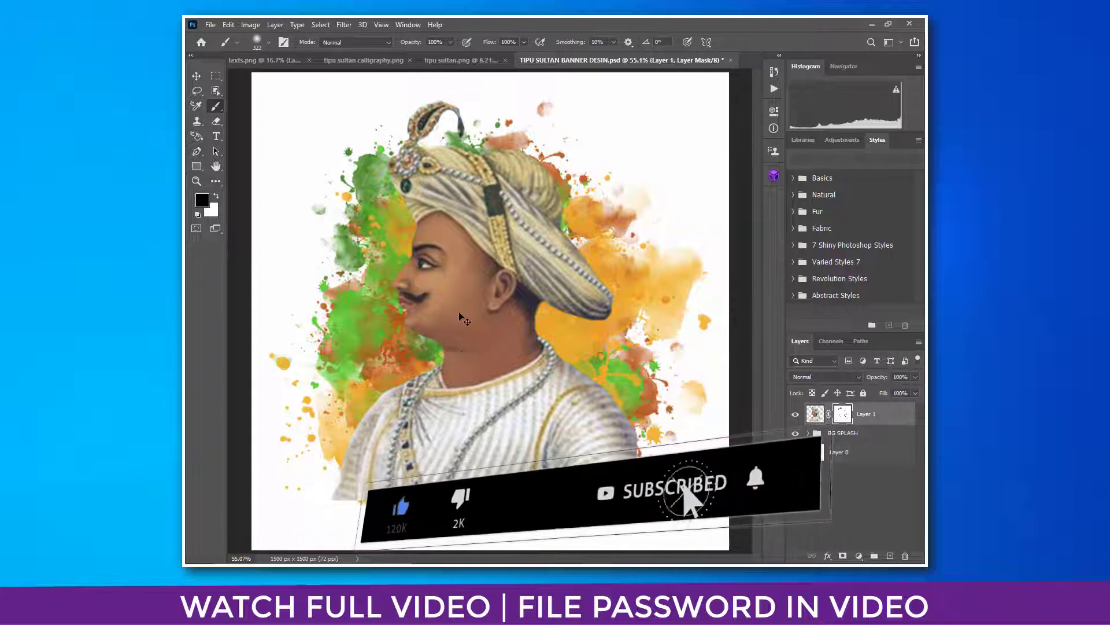
pyautogui.hotkey('ctrl', 't')
pyautogui.moveTo(472, 311); pyautogui.dragTo(472, 299)
pyautogui.press('Return')
pyautogui.press('b')
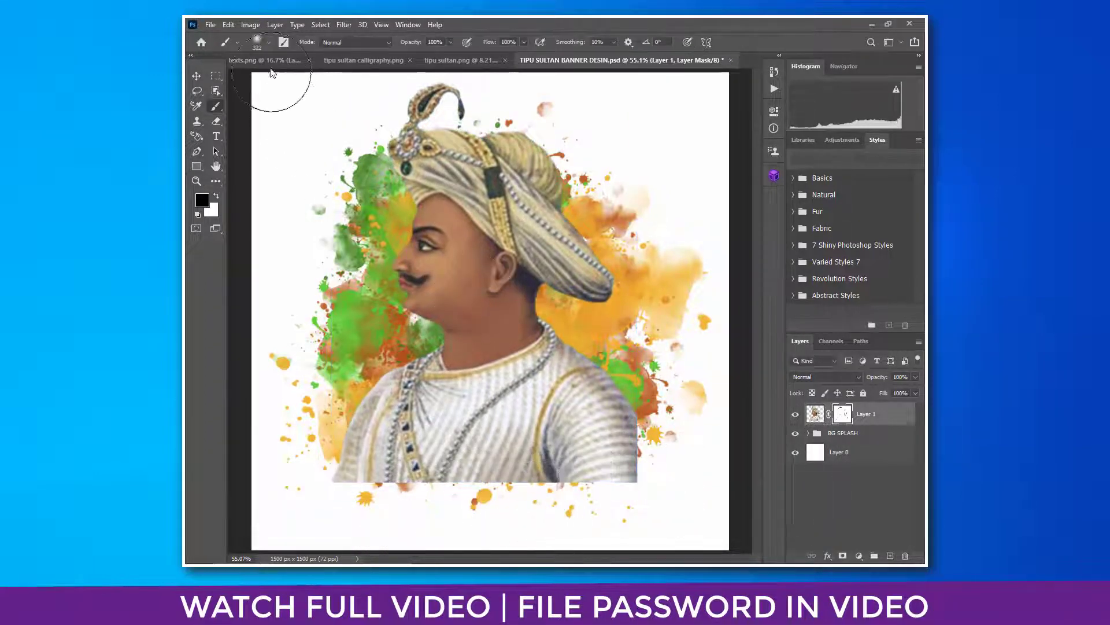
# Choose the pwdy 1 splatter brush from the Brushes load me first set and reduce its size to about 151 px
pyautogui.click(257, 44)
pyautogui.scroll(-3, 250, 296)
pyautogui.scroll(3, 237, 269)
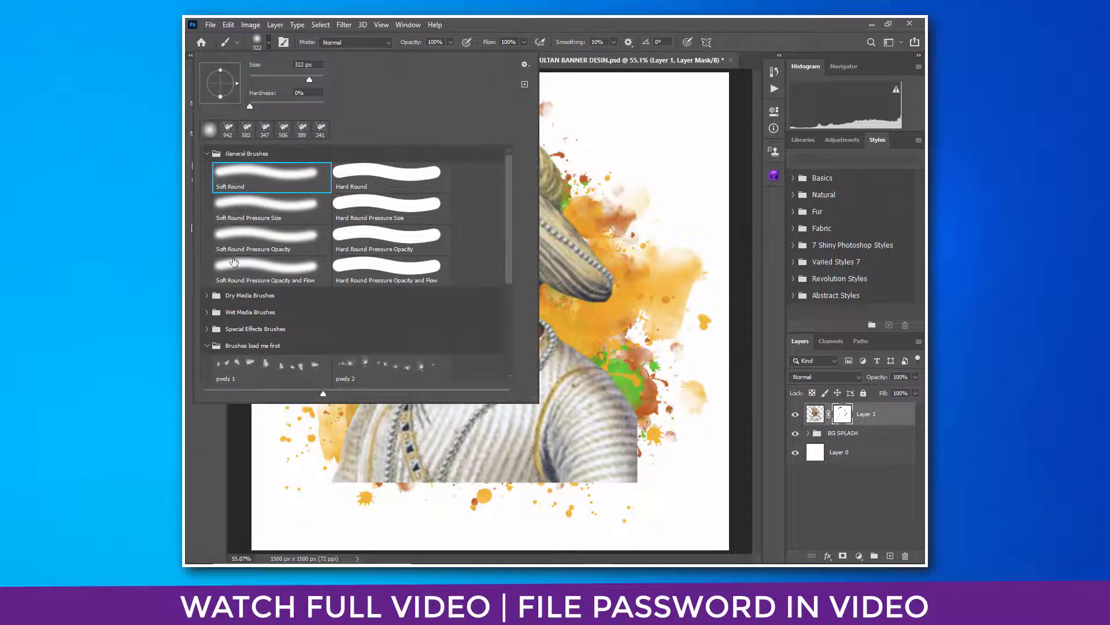
pyautogui.click(205, 154)
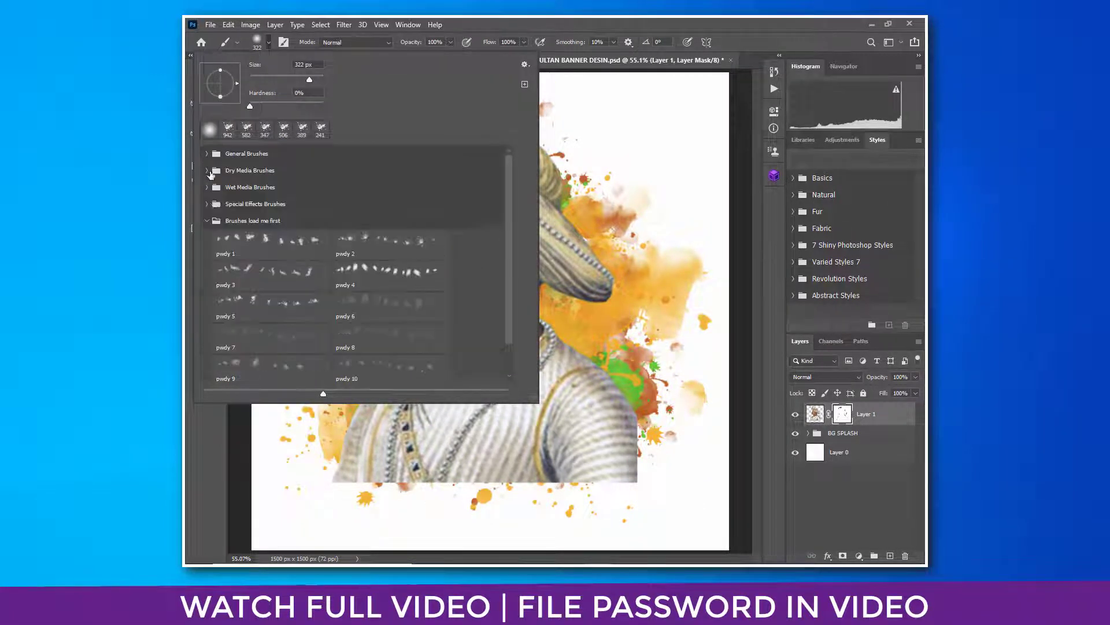
pyautogui.doubleClick(235, 243)
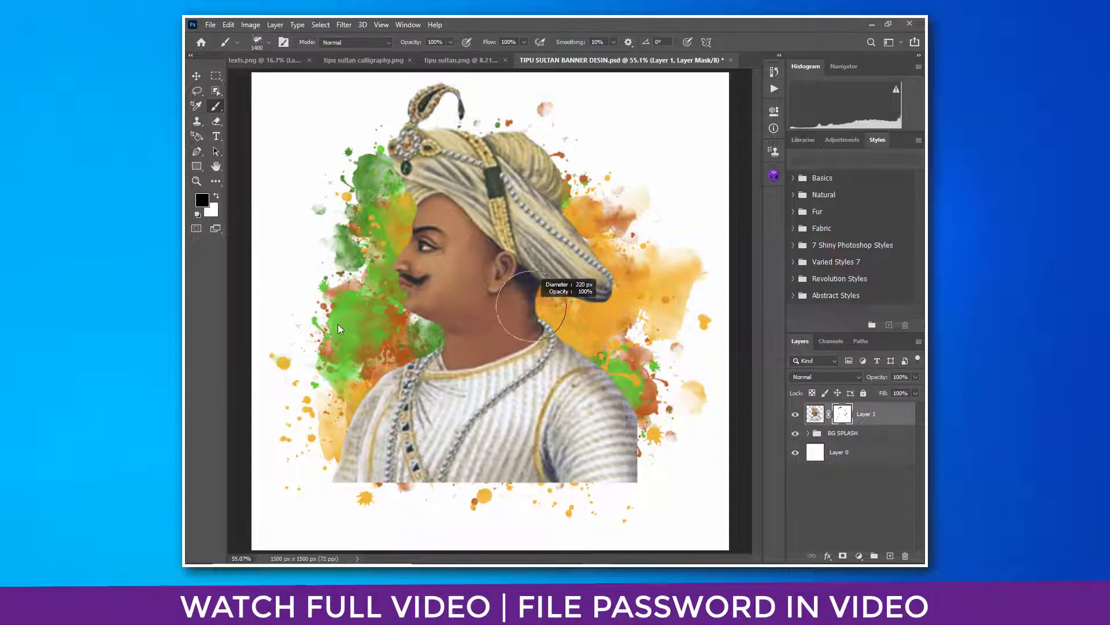
pyautogui.moveTo(338, 324); pyautogui.dragTo(313, 332)
# Paint black splatter strokes on the portrait's mask to break up its straight lower edge into the orange splashes
pyautogui.moveTo(344, 482); pyautogui.dragTo(359, 482)
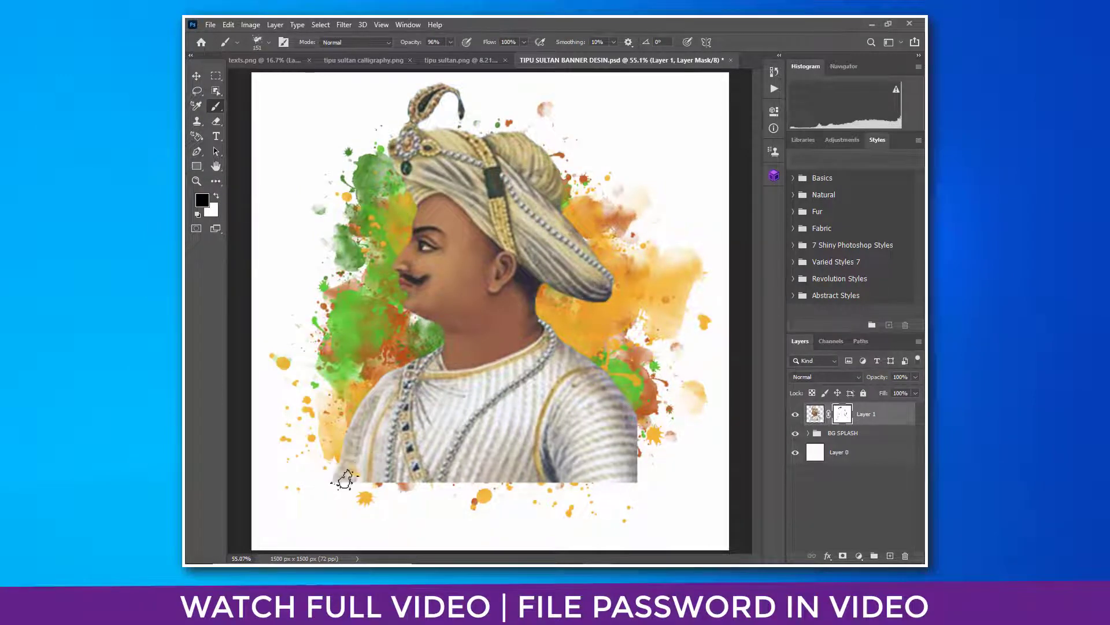
pyautogui.moveTo(463, 482); pyautogui.dragTo(512, 482)
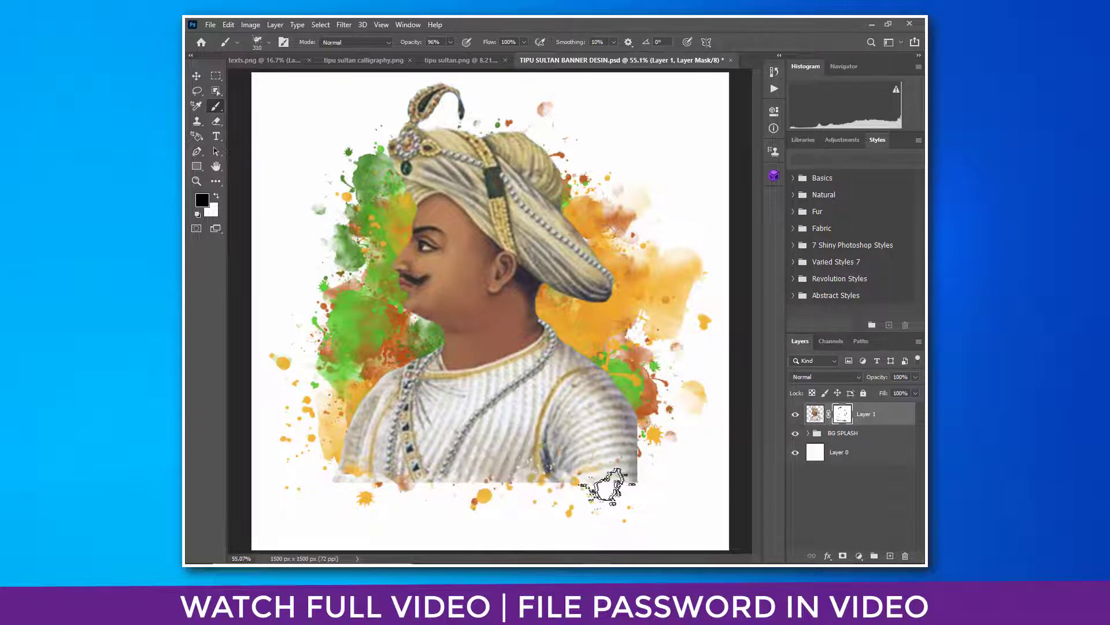
pyautogui.moveTo(555, 477)
pyautogui.mouseDown()
pyautogui.moveTo(366, 465)
pyautogui.moveTo(350, 485)
pyautogui.mouseUp()
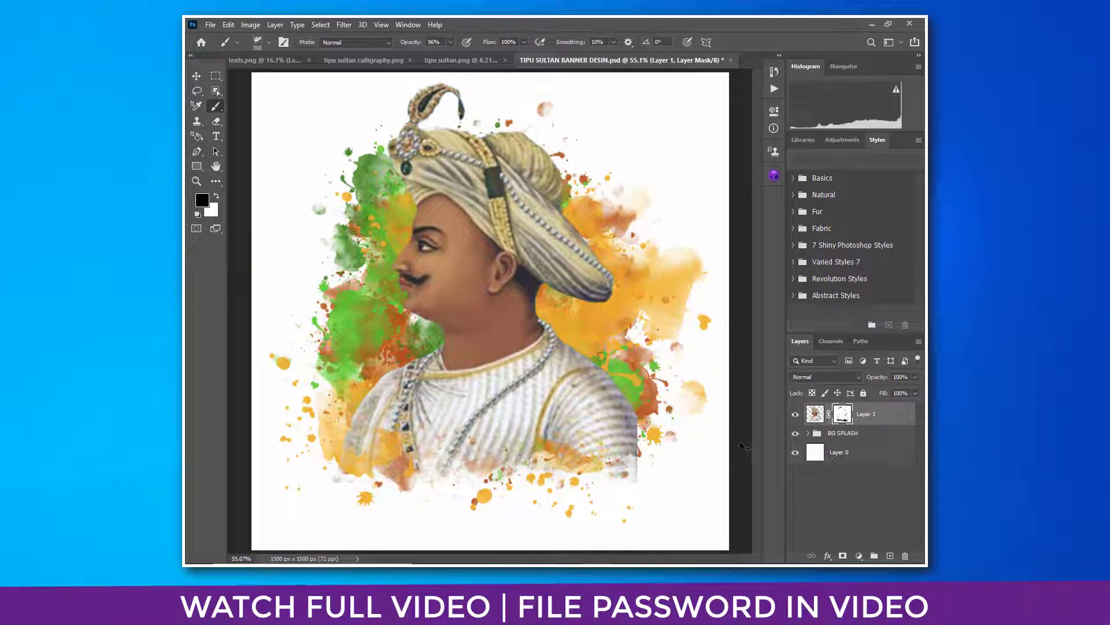
# Scale the masked portrait up to about 102% so its bounding box reaches the canvas's upper edge
pyautogui.hotkey('ctrl', 't')
pyautogui.moveTo(633, 296); pyautogui.dragTo(615, 292)
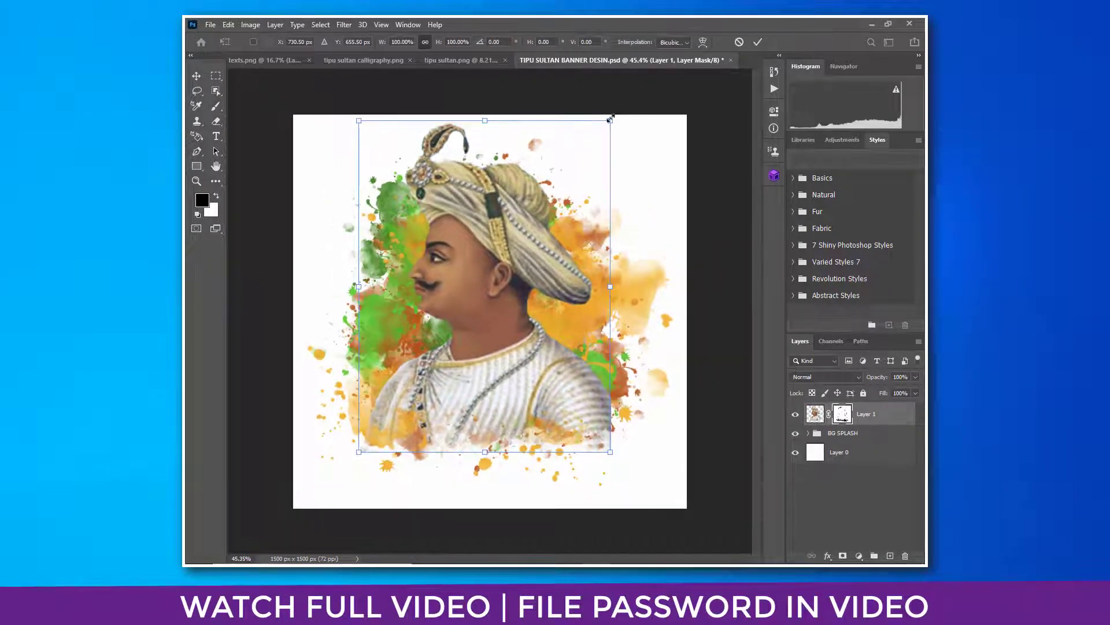
pyautogui.moveTo(611, 119); pyautogui.dragTo(614, 114)
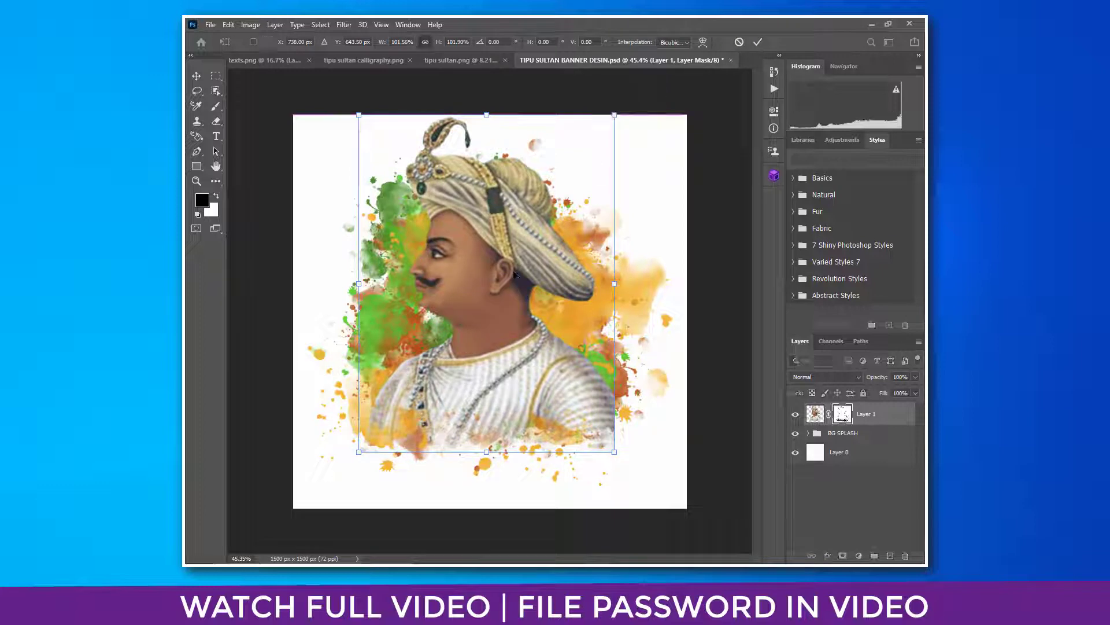
pyautogui.press('Return')
# Mask out the sleeve's hard rear corner at the portrait's lower edge with the splatter brush
pyautogui.press('b')
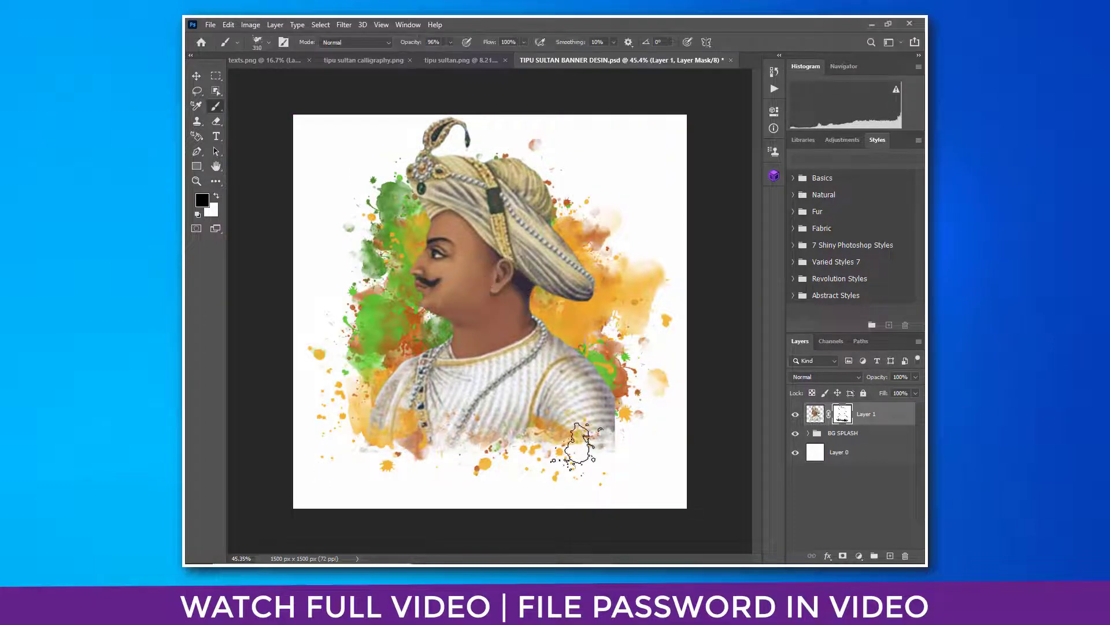
pyautogui.click(618, 434)
pyautogui.click(626, 416)
pyautogui.click(630, 414)
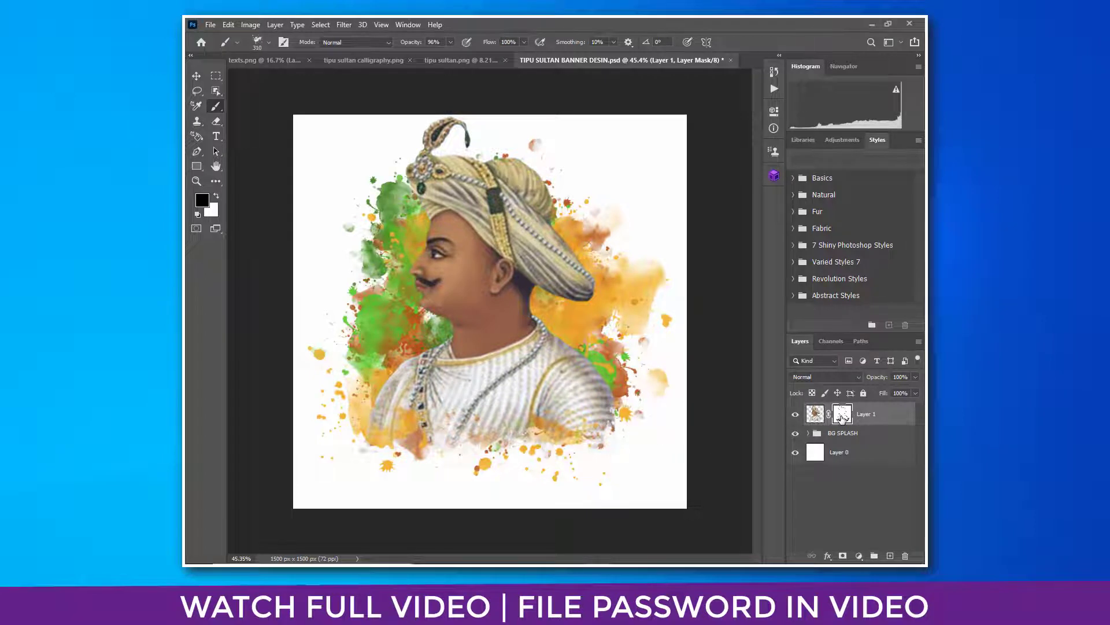
# Compare the portrait with its layer mask disabled and re-enabled, and save the banner file
pyautogui.keyDown('shift'); pyautogui.click(842, 415); pyautogui.keyUp('shift')
pyautogui.keyDown('shift'); pyautogui.click(842, 415); pyautogui.keyUp('shift')
pyautogui.moveTo(504, 350)
pyautogui.mouseDown()
pyautogui.moveTo(491, 332)
pyautogui.moveTo(530, 331)
pyautogui.mouseUp()
pyautogui.hotkey('ctrl', 's')
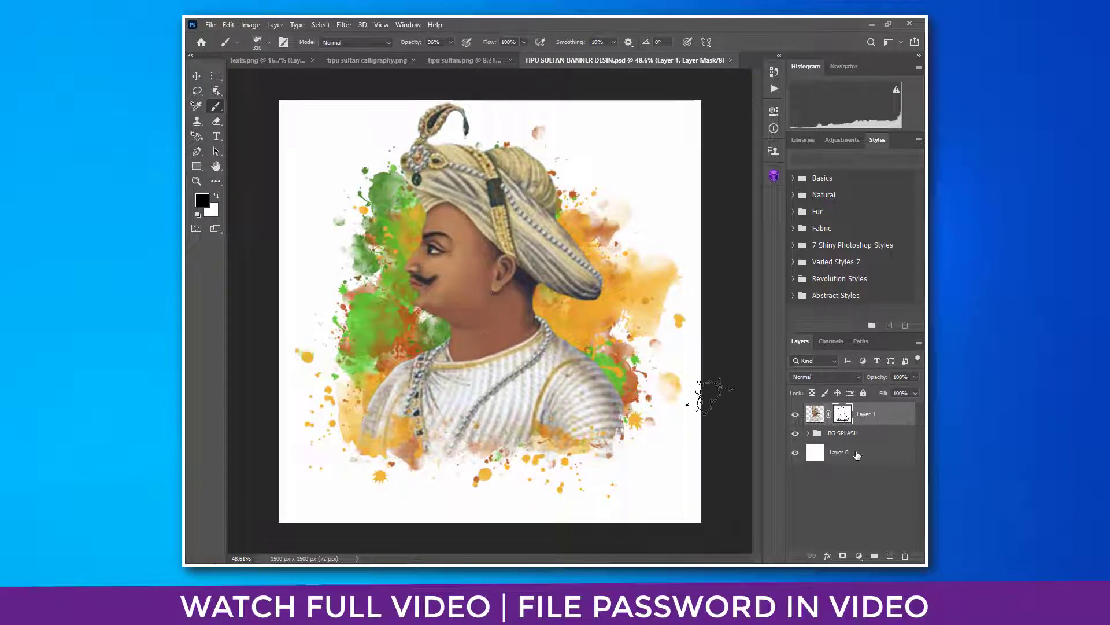
# Apply the Texturizer filter to Layer 0 with Canvas texture, 61% scaling, relief 5 and light from Top, and save the banner
pyautogui.click(872, 454)
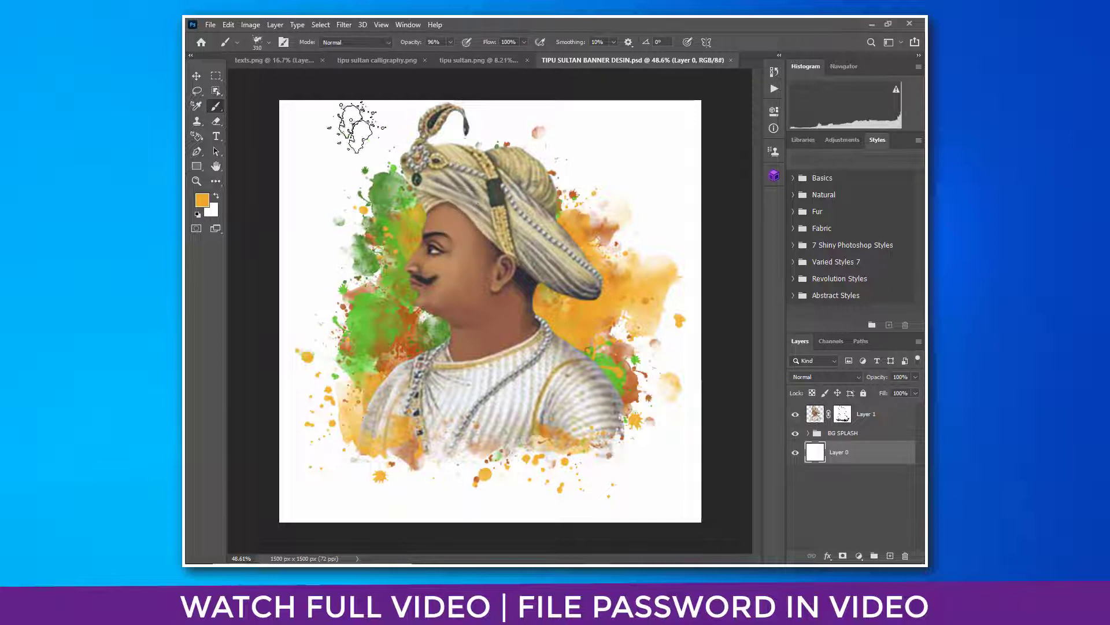
pyautogui.click(343, 24)
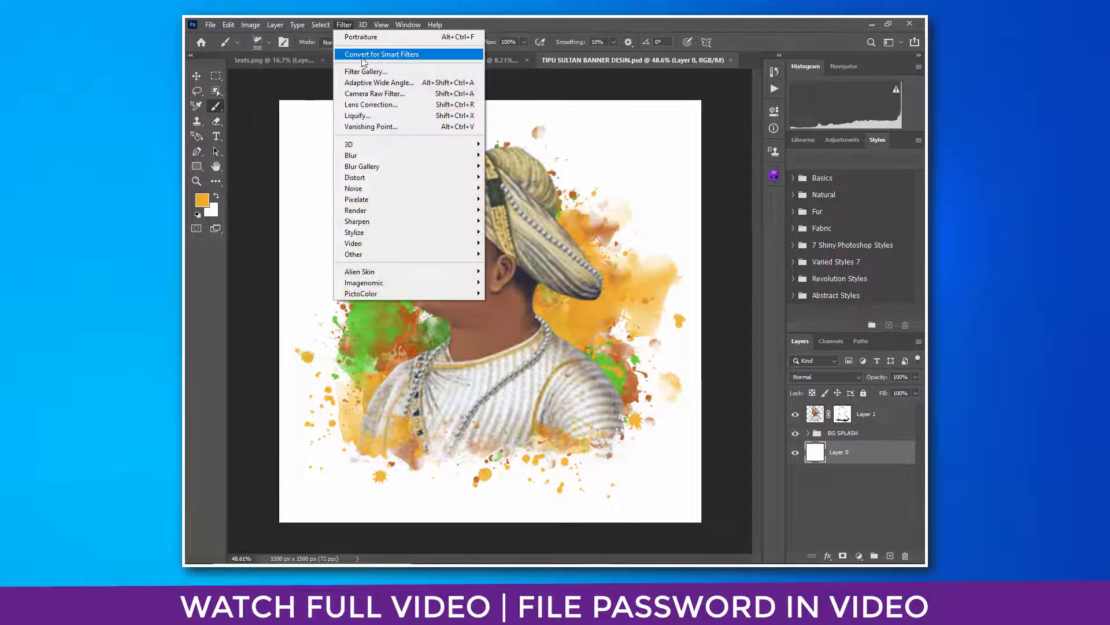
pyautogui.click(366, 71)
pyautogui.moveTo(791, 166)
pyautogui.mouseDown()
pyautogui.moveTo(814, 167)
pyautogui.moveTo(792, 165)
pyautogui.mouseUp()
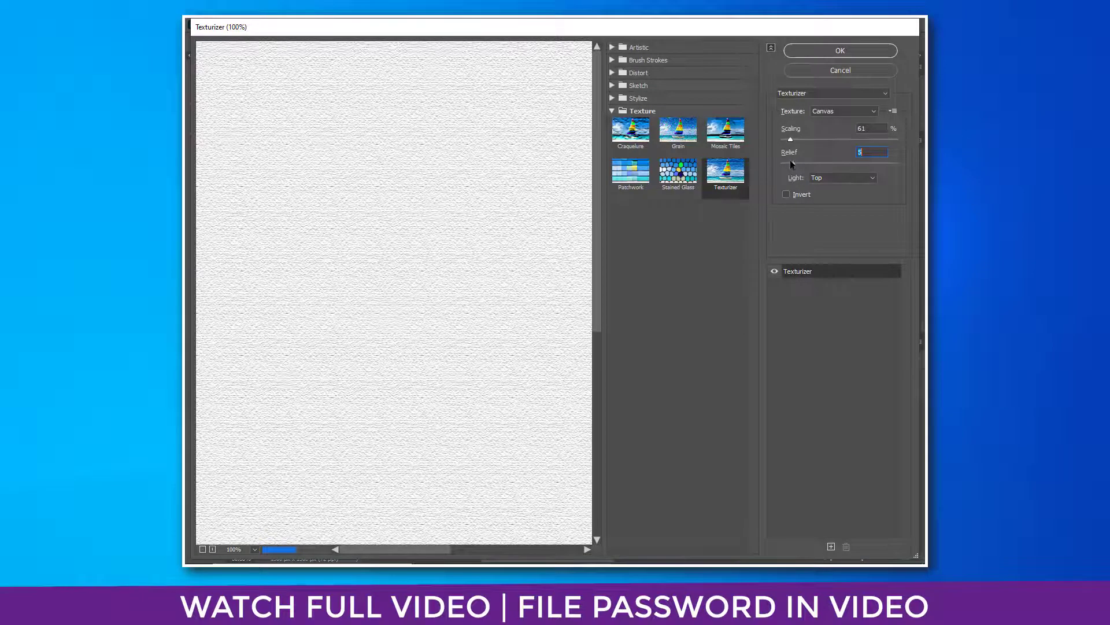
pyautogui.click(831, 52)
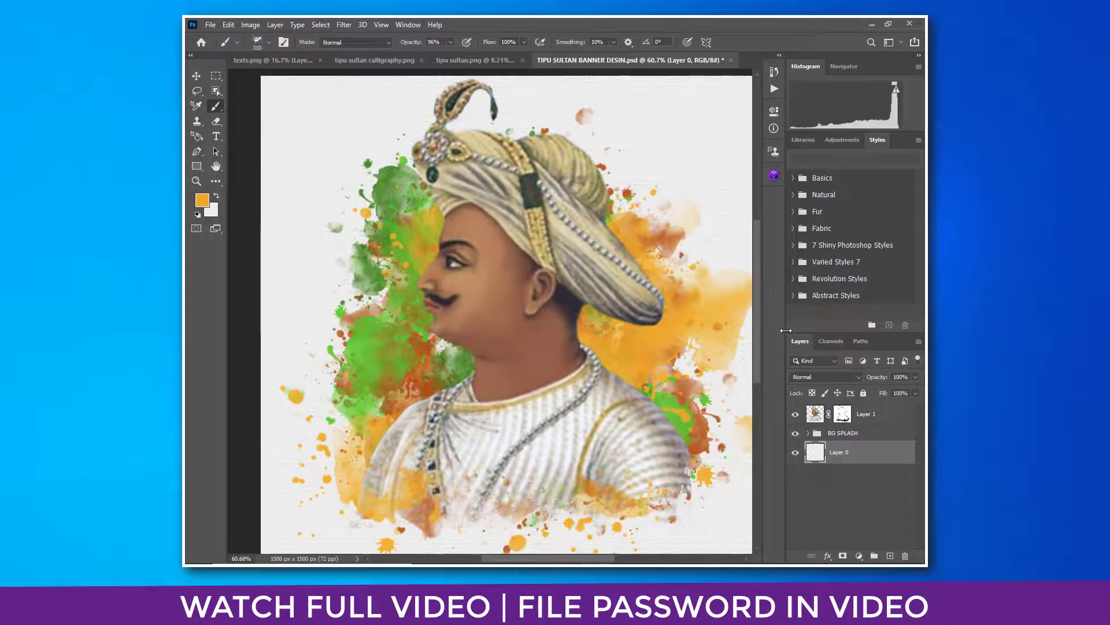
pyautogui.moveTo(701, 118); pyautogui.dragTo(699, 199)
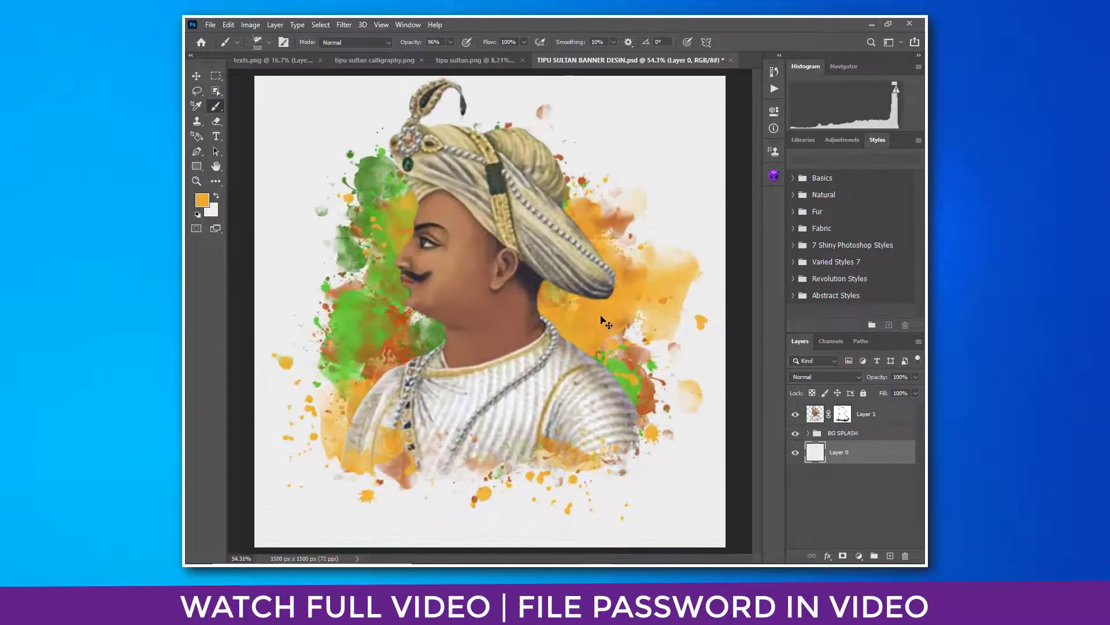
pyautogui.hotkey('ctrl', 's')
pyautogui.moveTo(621, 292)
pyautogui.mouseDown()
pyautogui.moveTo(611, 293)
pyautogui.moveTo(616, 303)
pyautogui.mouseUp()
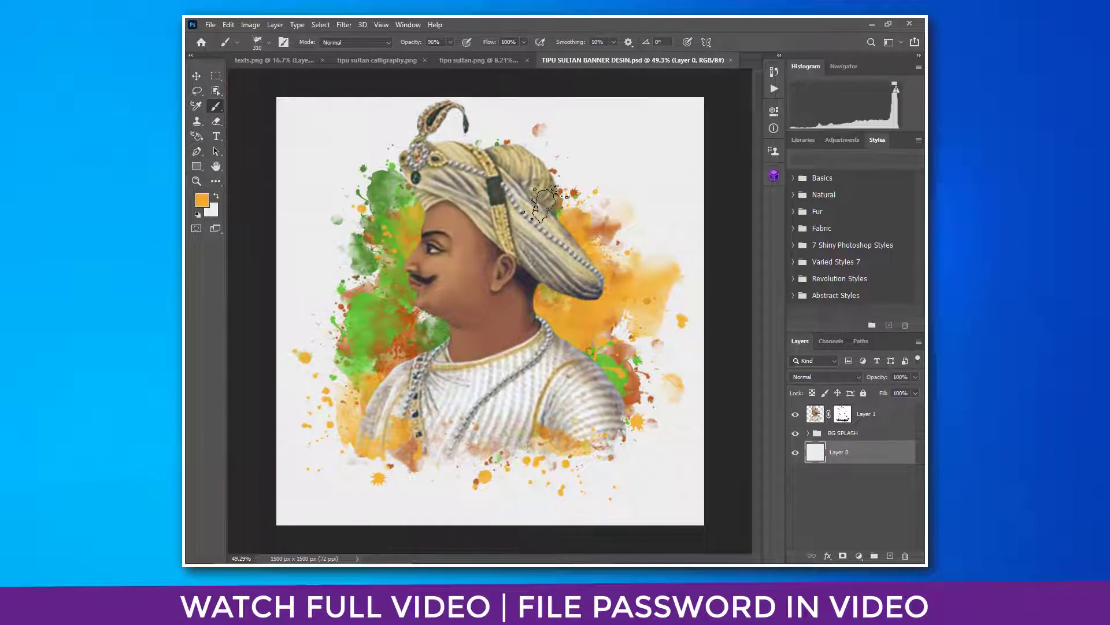
# Copy the calligraphy from tipu sultan calligraphy.png into the banner document as a layer directly above Layer 0
pyautogui.click(376, 63)
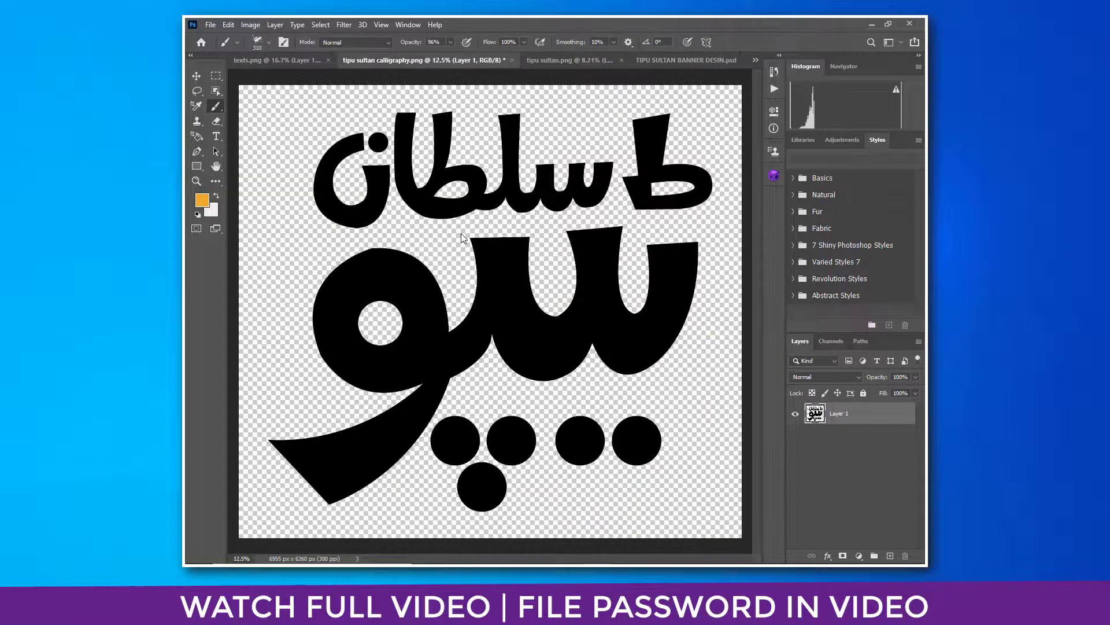
pyautogui.moveTo(579, 242); pyautogui.dragTo(553, 234)
pyautogui.press('v')
pyautogui.moveTo(529, 318); pyautogui.dragTo(509, 410)
pyautogui.scroll(-6, 520, 399)
# Scale the imported calligraphy down to 12.87% around its centre
pyautogui.hotkey('ctrl', 't')
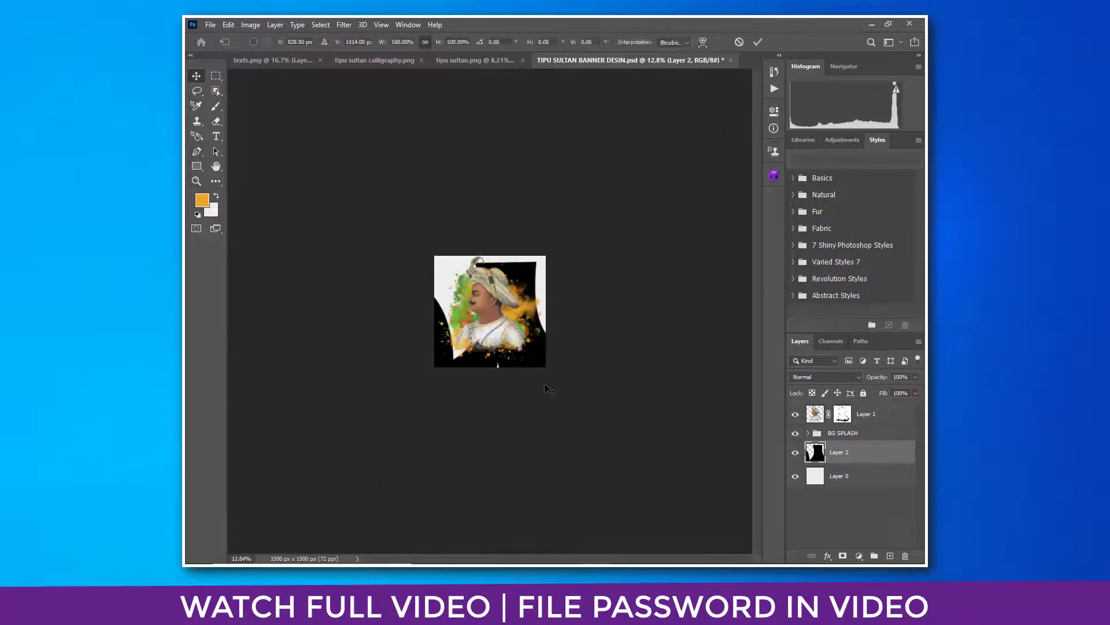
pyautogui.moveTo(723, 133); pyautogui.dragTo(525, 312)
pyautogui.press('Return')
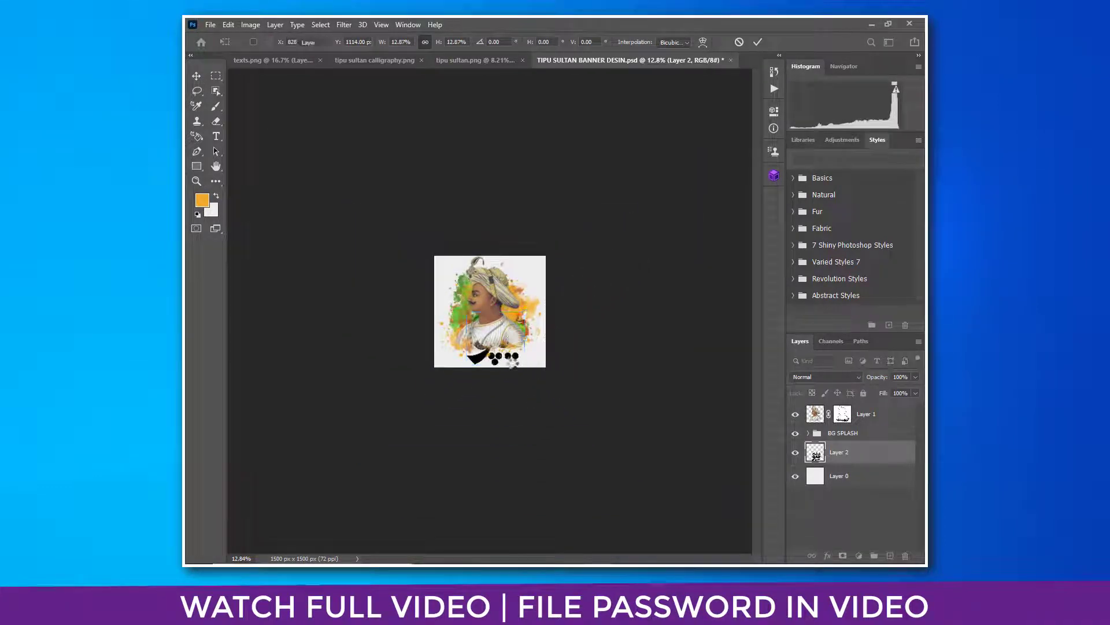
# Raise the calligraphy layer above the BG SPLASH group and the portrait layer
pyautogui.scroll(8, 513, 361)
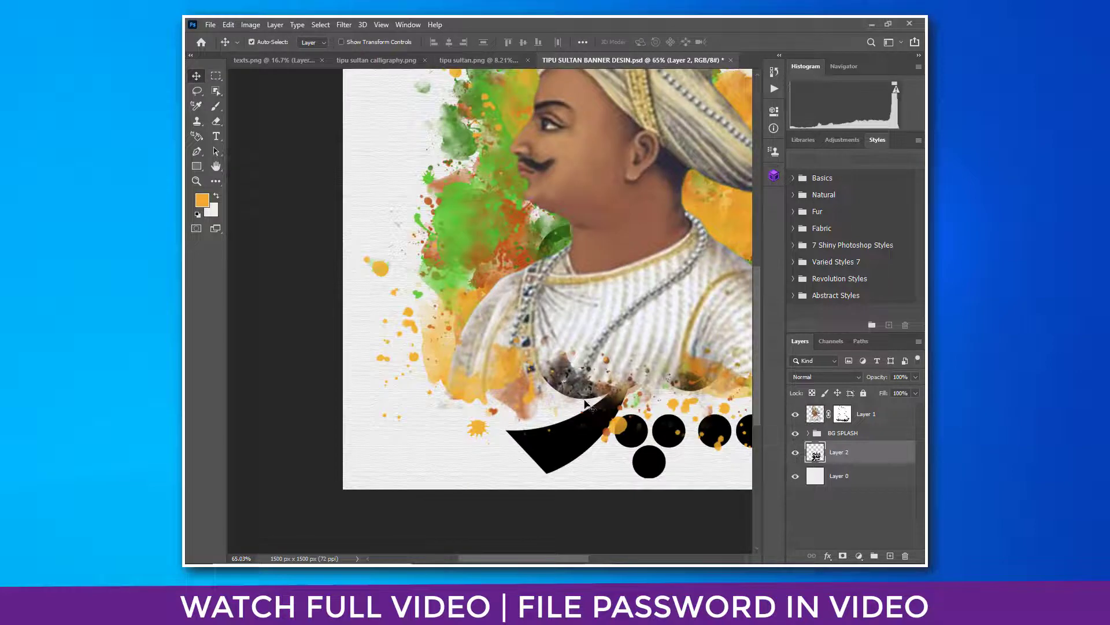
pyautogui.hotkey('ctrl', ']')
pyautogui.hotkey('ctrl', ']')
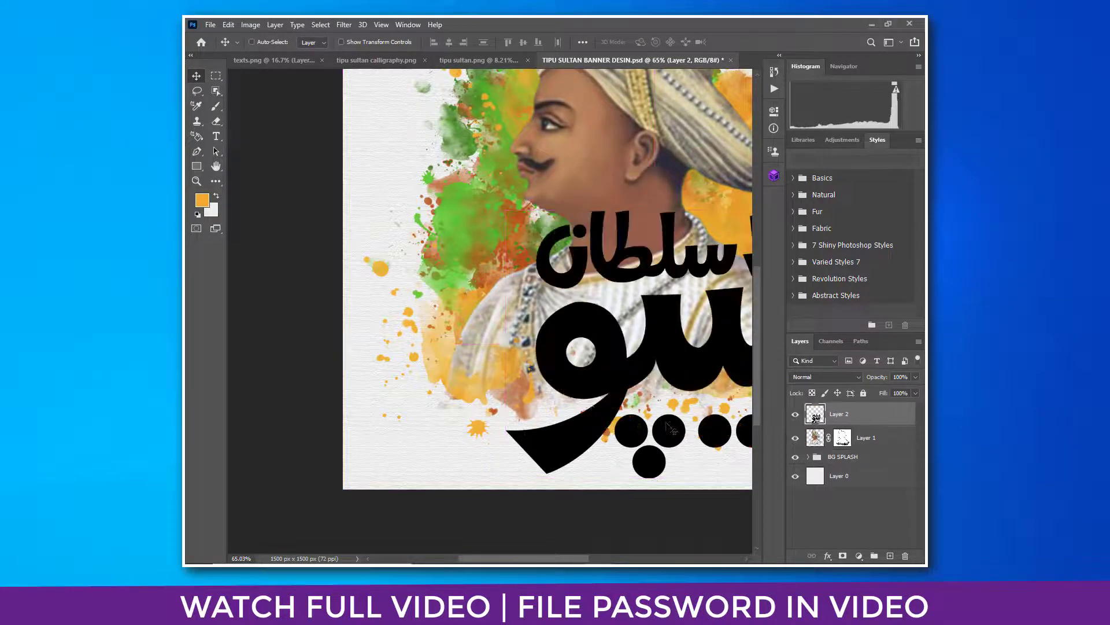
pyautogui.rightClick(543, 363)
pyautogui.click(559, 373)
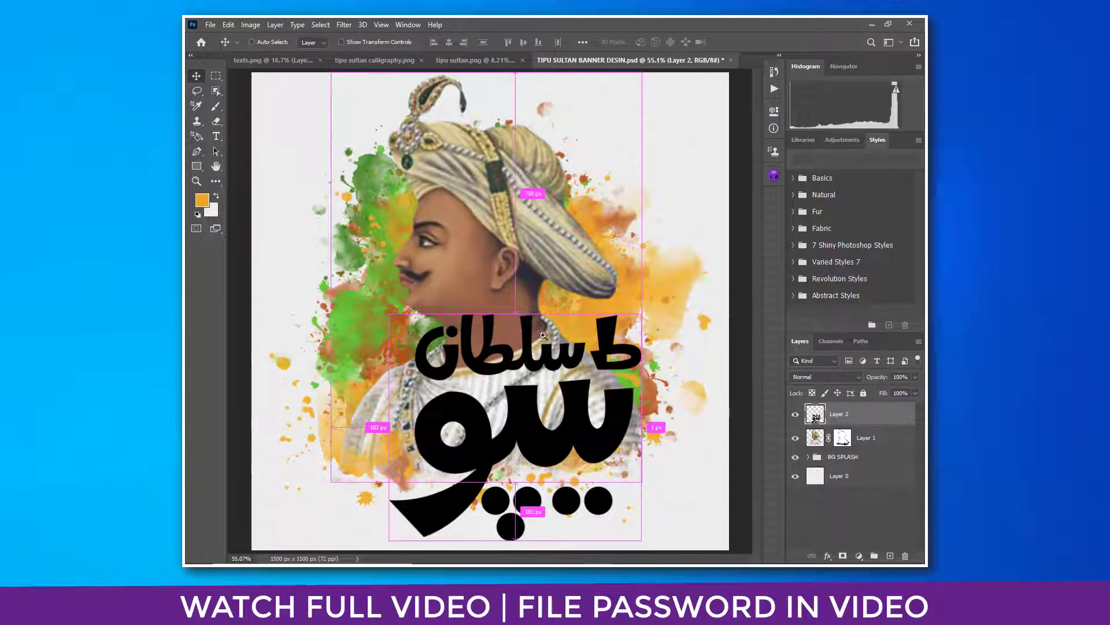
pyautogui.rightClick(539, 351)
pyautogui.click(581, 373)
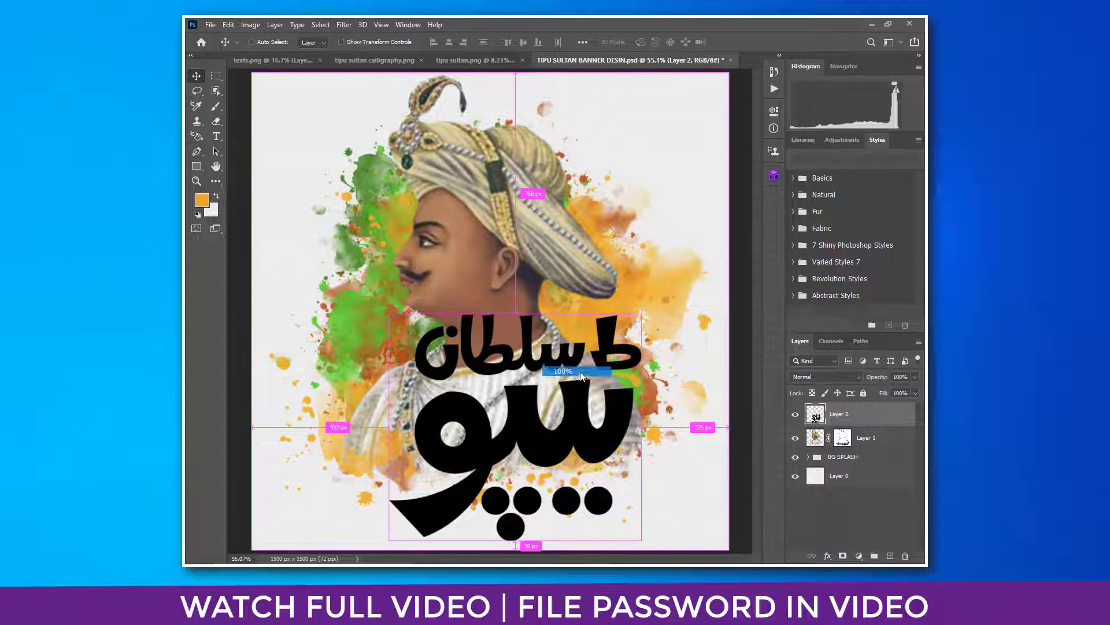
pyautogui.rightClick(520, 365)
pyautogui.click(536, 373)
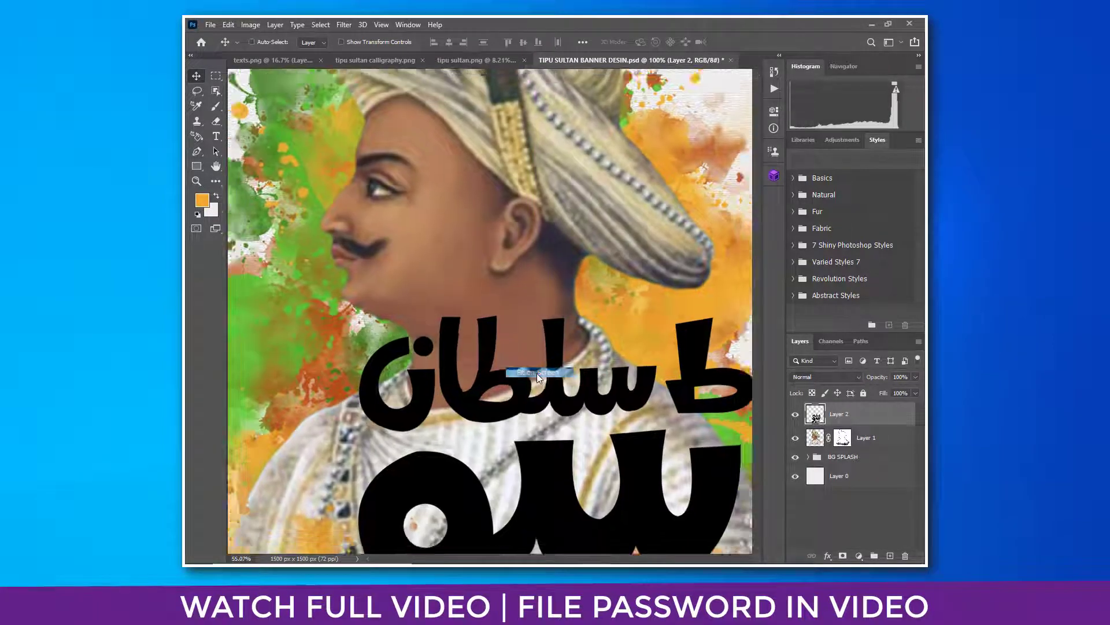
pyautogui.moveTo(574, 370); pyautogui.dragTo(580, 373)
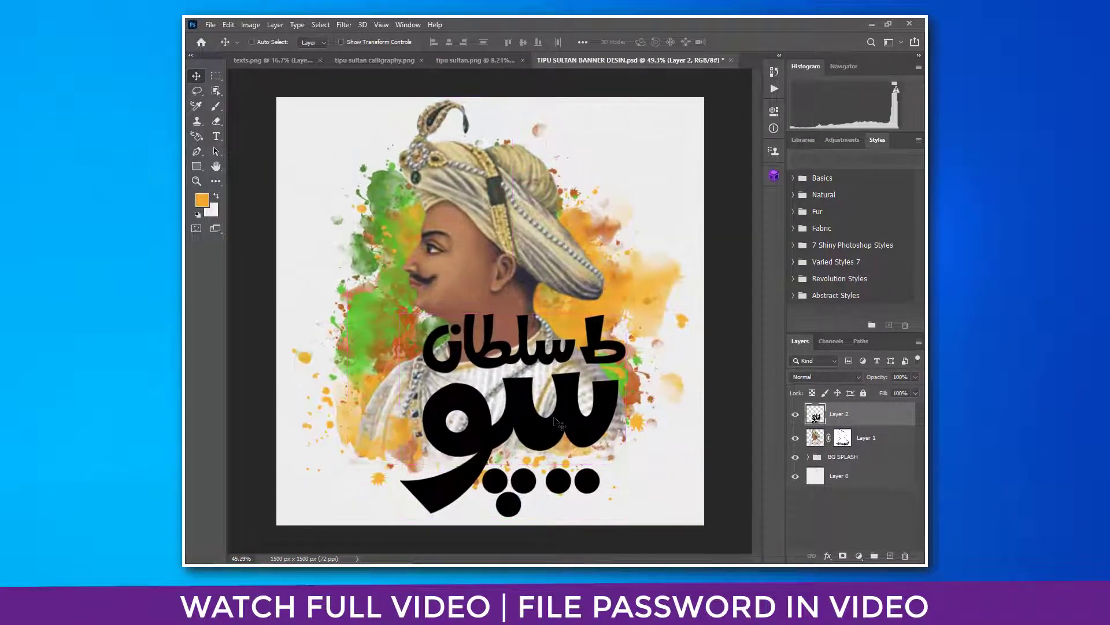
# Resize the calligraphy to 73.04% and centre it horizontally over the lower chest at X 749 px, Y 1221.43 px
pyautogui.hotkey('ctrl', 't')
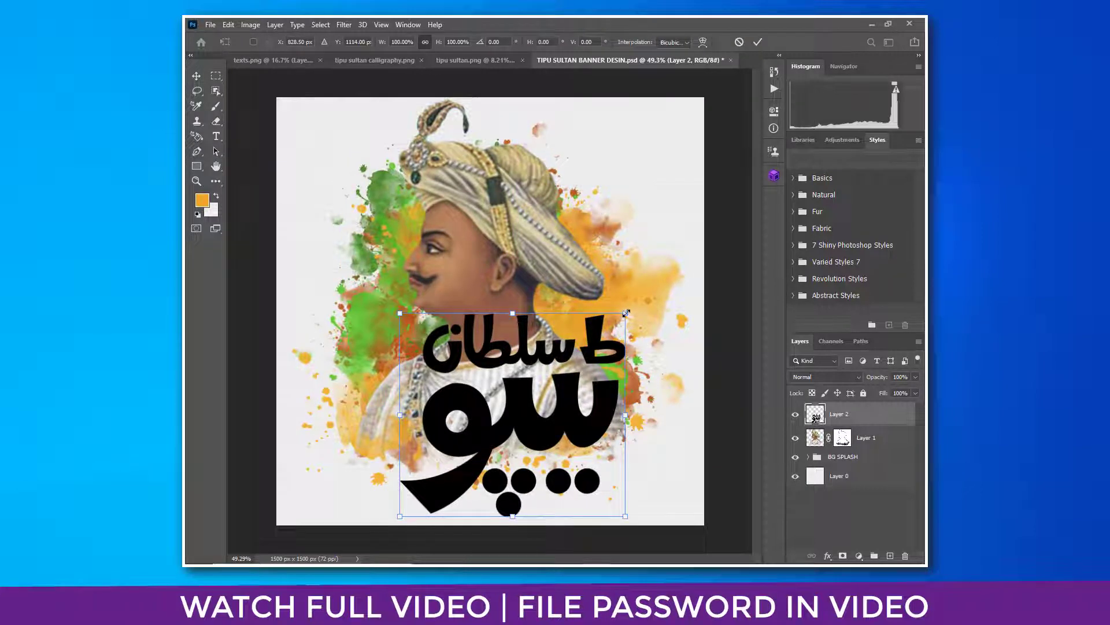
pyautogui.moveTo(626, 313); pyautogui.dragTo(590, 351)
pyautogui.moveTo(553, 411); pyautogui.dragTo(530, 442)
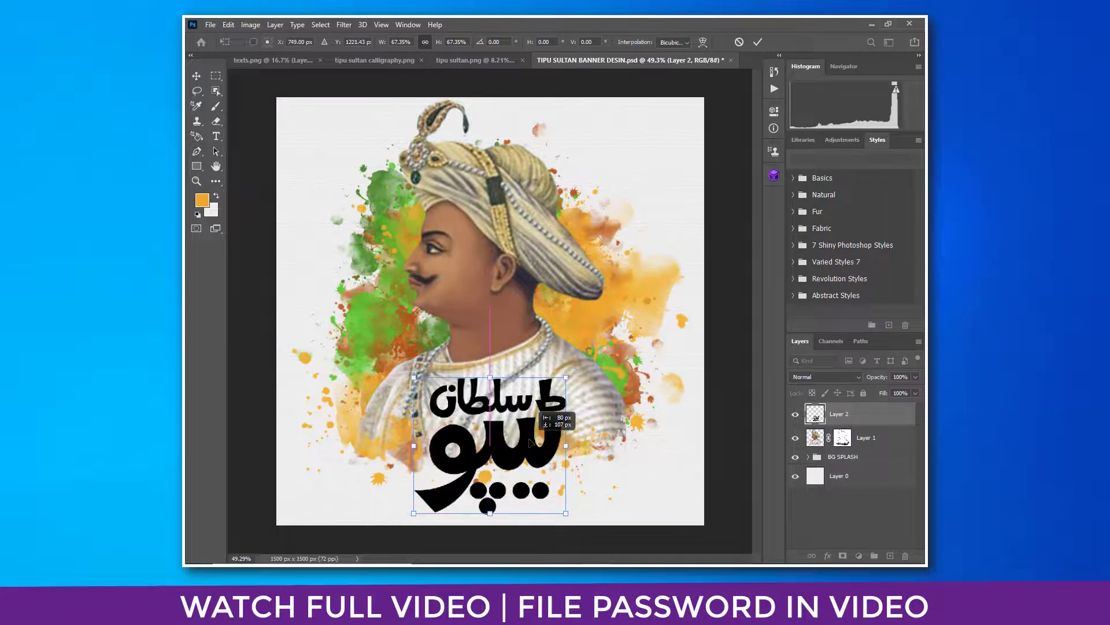
pyautogui.moveTo(566, 377); pyautogui.dragTo(574, 372)
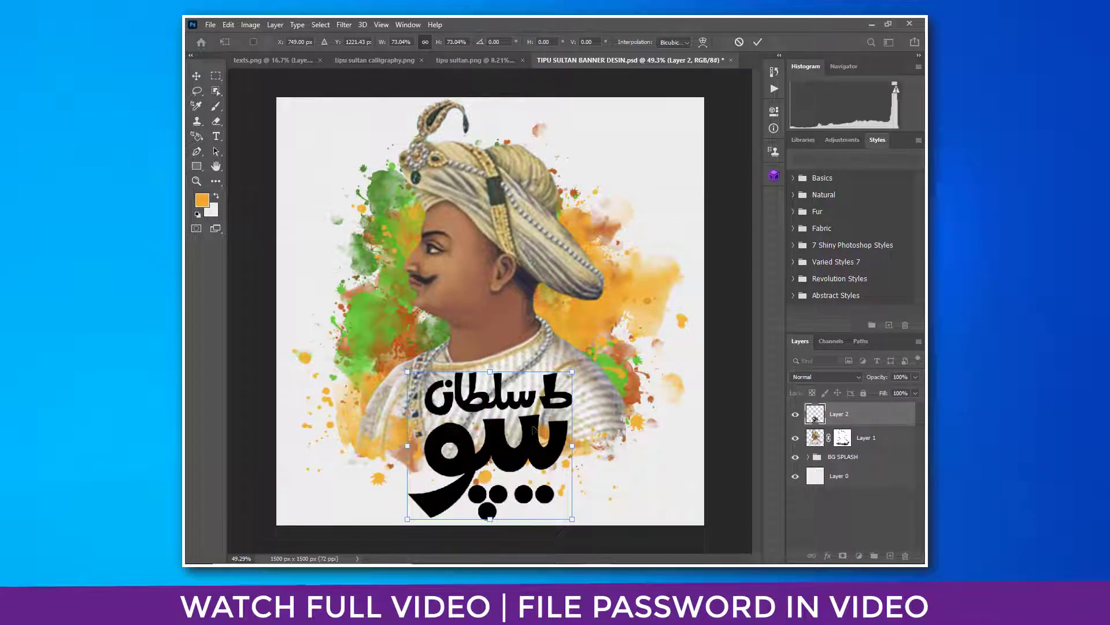
pyautogui.press('Return')
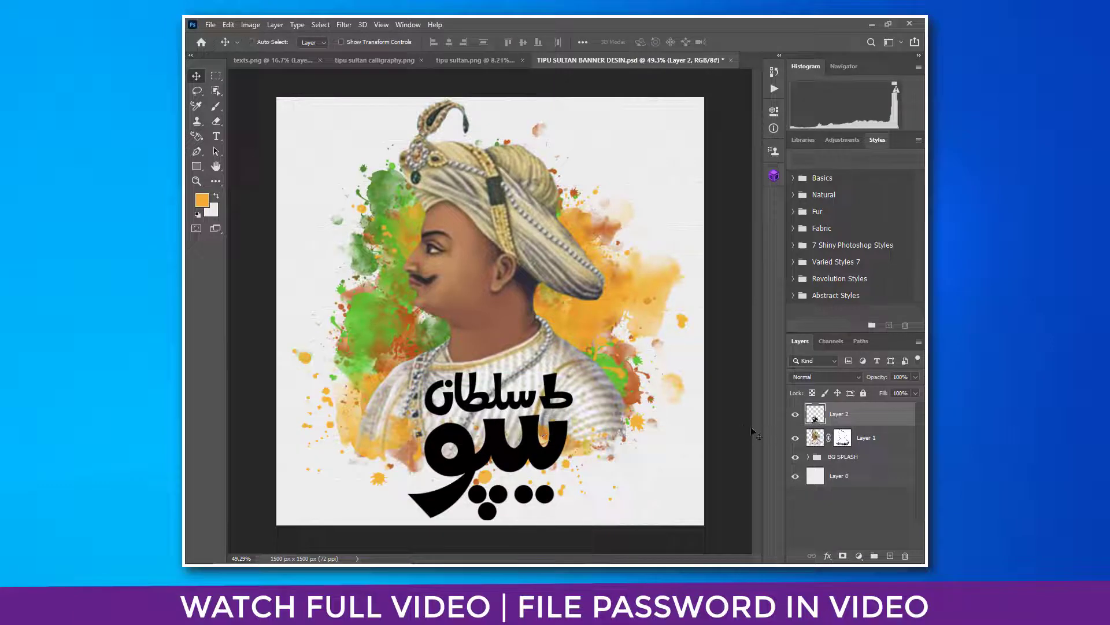
# Duplicate the calligraphy layer and hide the original Layer 2
pyautogui.hotkey('ctrl', 'j')
pyautogui.click(794, 439)
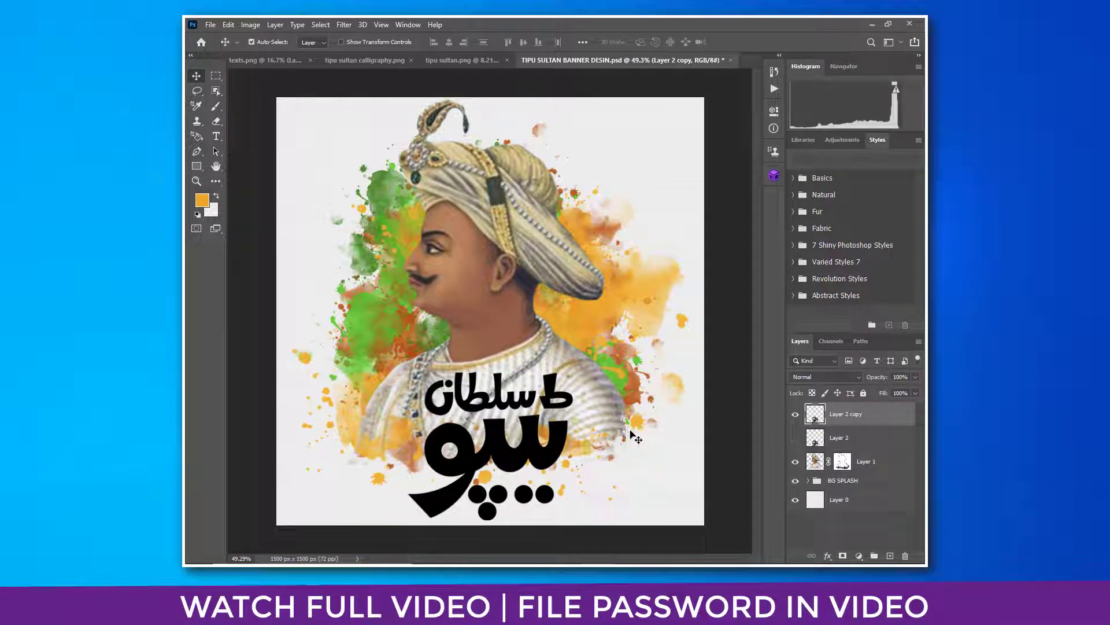
# Open the Eye Candy 7 Chrome effect on the Layer 2 copy calligraphy
pyautogui.click(344, 24)
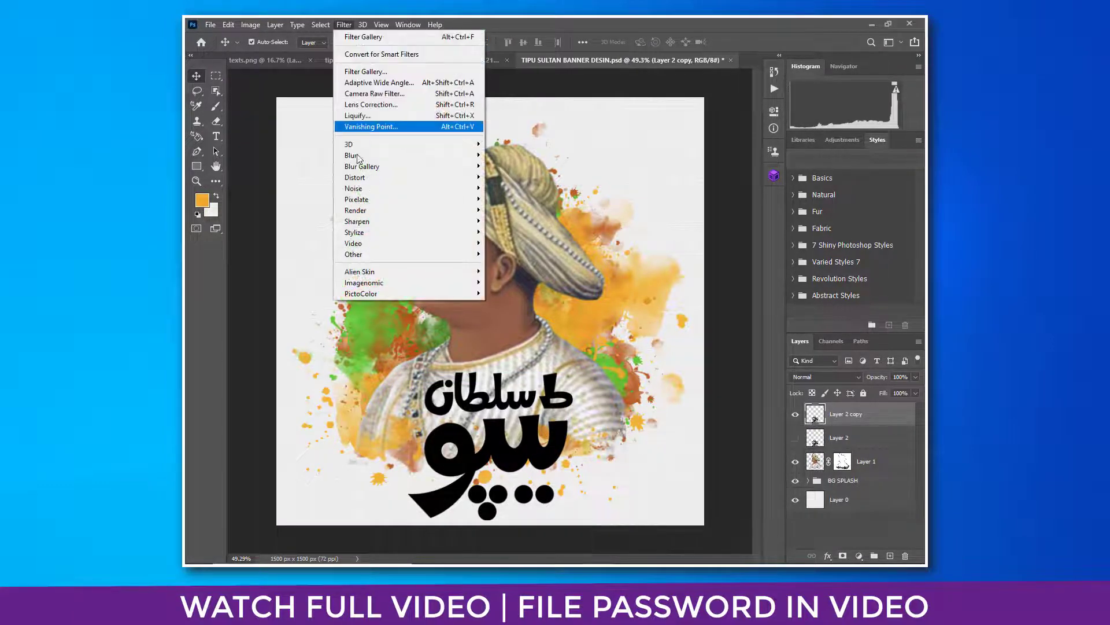
pyautogui.moveTo(395, 276)
pyautogui.click(518, 272)
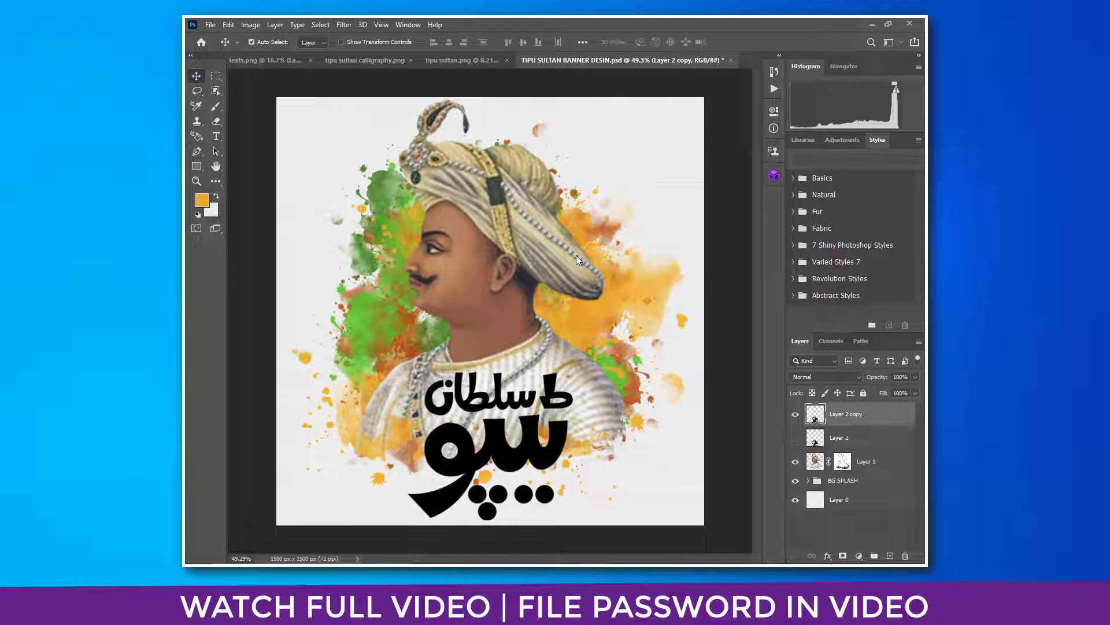
pyautogui.click(563, 309)
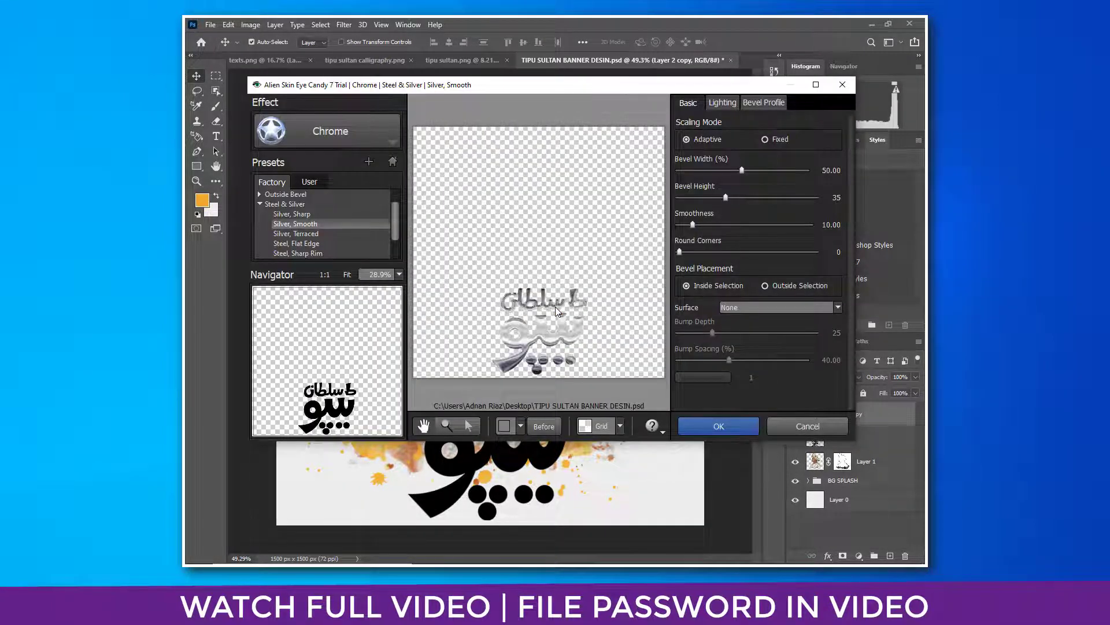
# Try a golden yellow highlight colour on the Silver, Smooth chrome preset
pyautogui.click(260, 205)
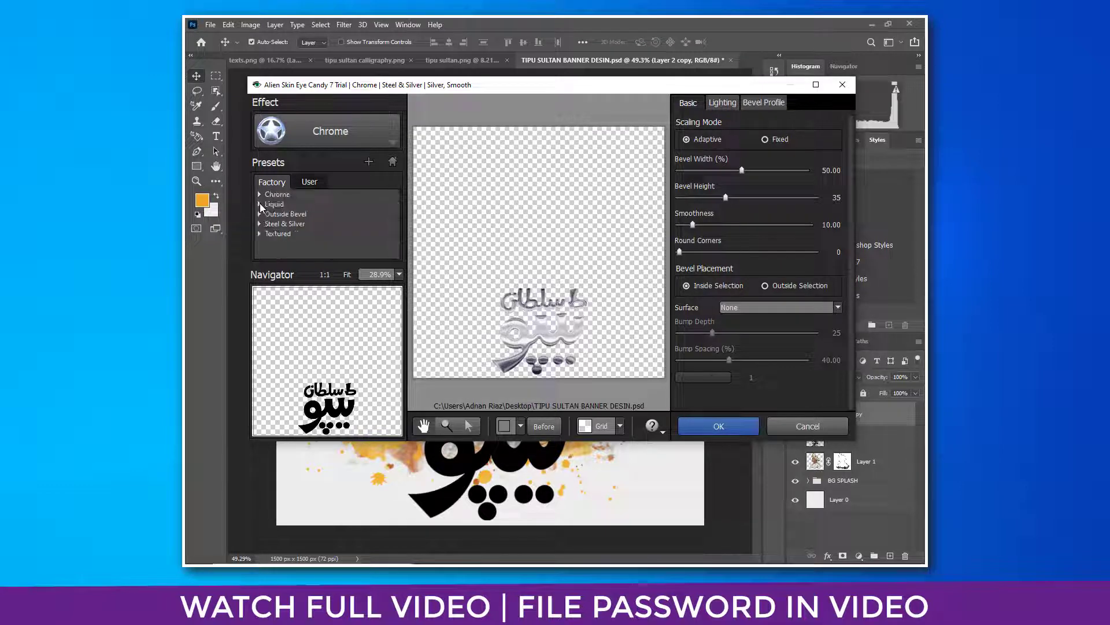
pyautogui.click(260, 204)
pyautogui.click(724, 103)
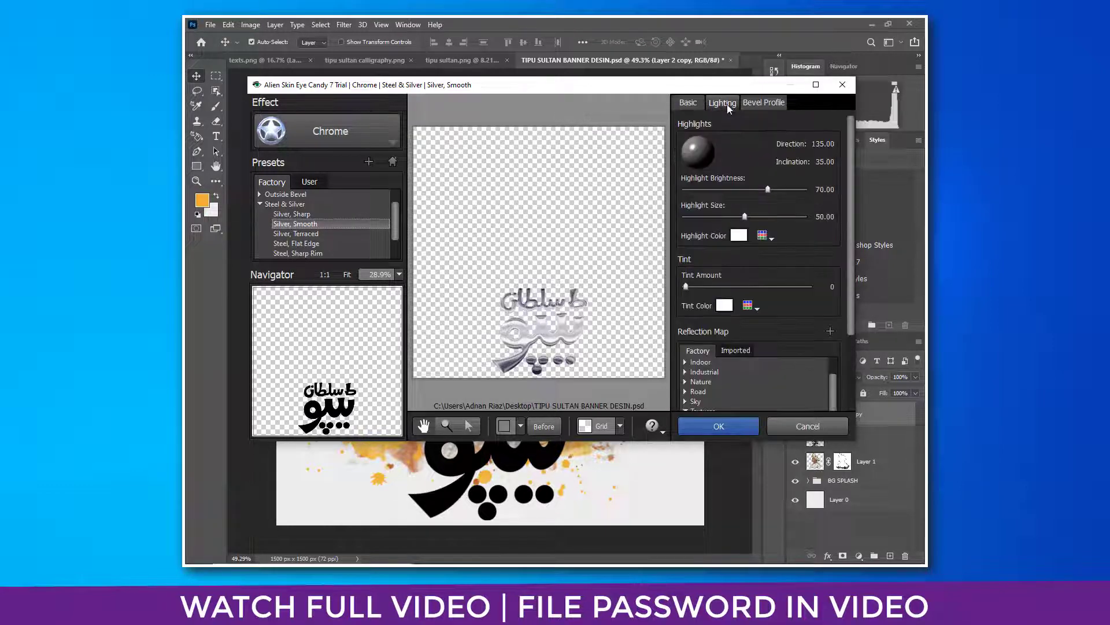
pyautogui.click(739, 235)
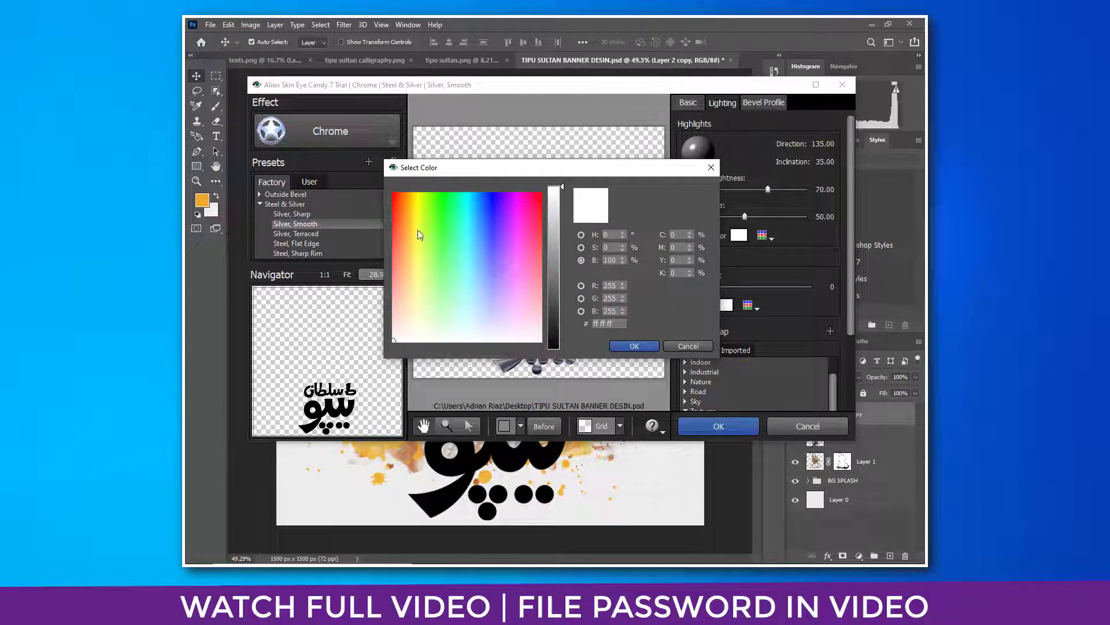
pyautogui.moveTo(422, 235); pyautogui.dragTo(419, 200)
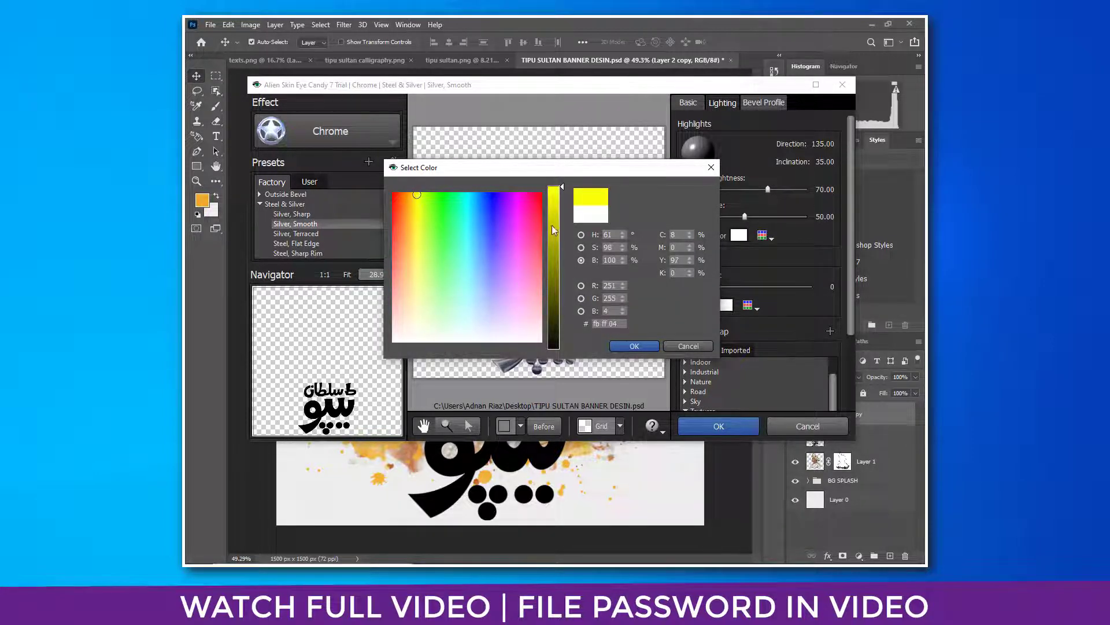
pyautogui.moveTo(552, 227); pyautogui.dragTo(551, 185)
pyautogui.moveTo(414, 221); pyautogui.dragTo(411, 218)
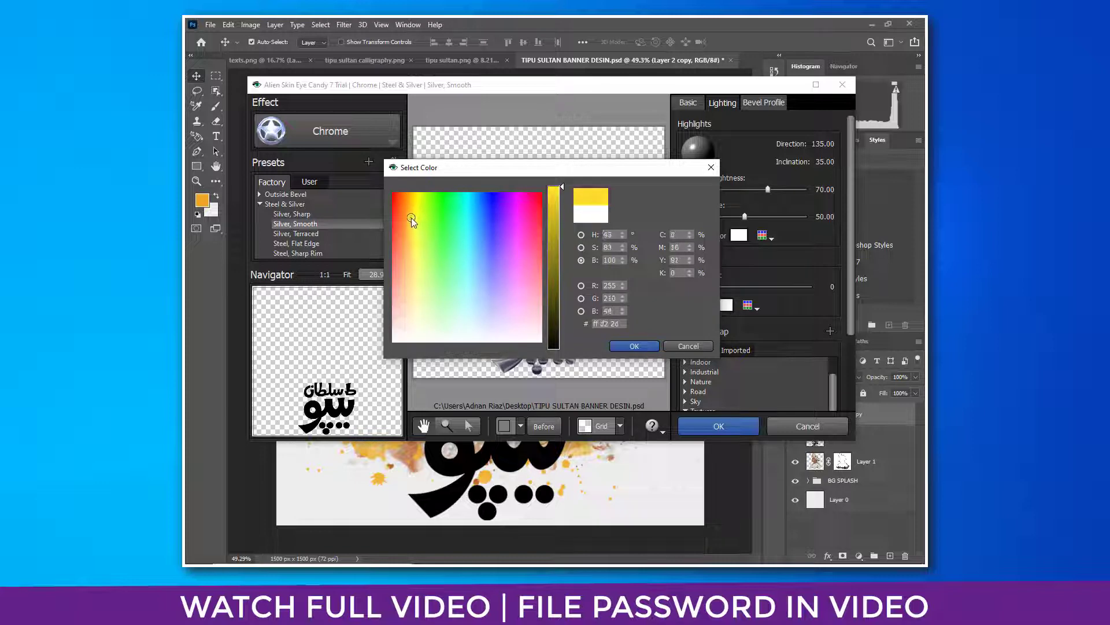
pyautogui.click(635, 346)
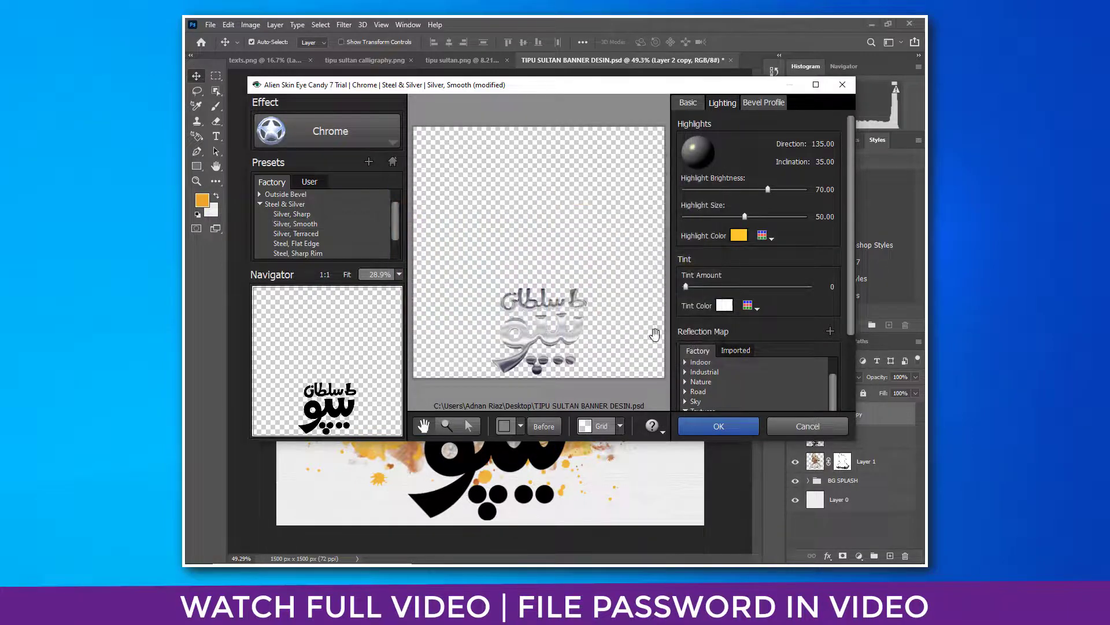
# Try a ffc82f tint colour and set Highlight Brightness and Highlight Size to 100
pyautogui.click(725, 306)
pyautogui.click(410, 220)
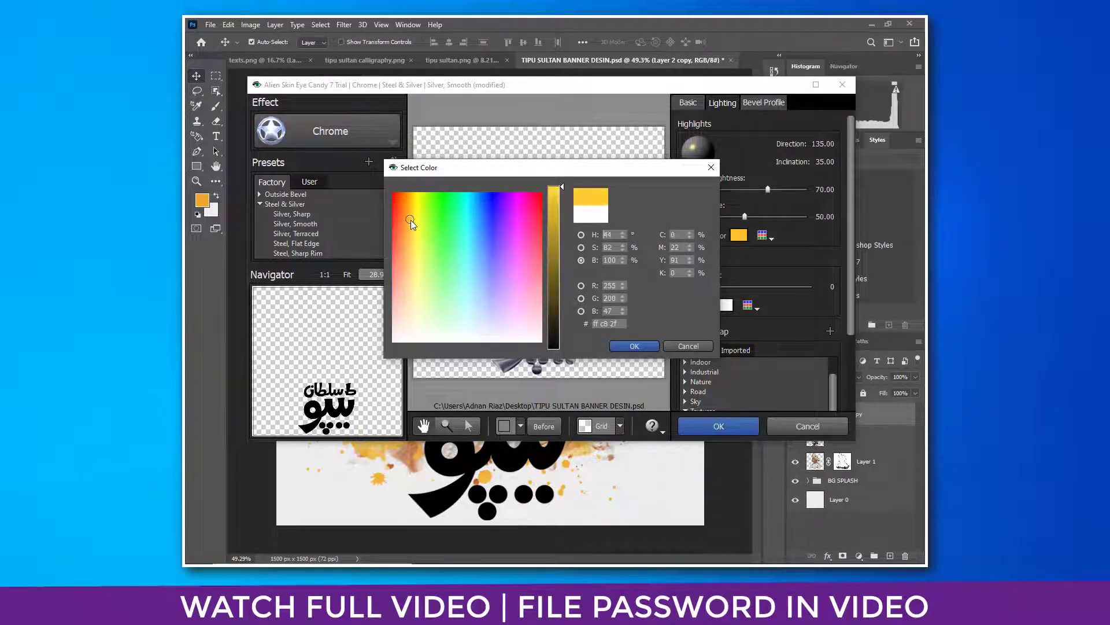
pyautogui.click(635, 345)
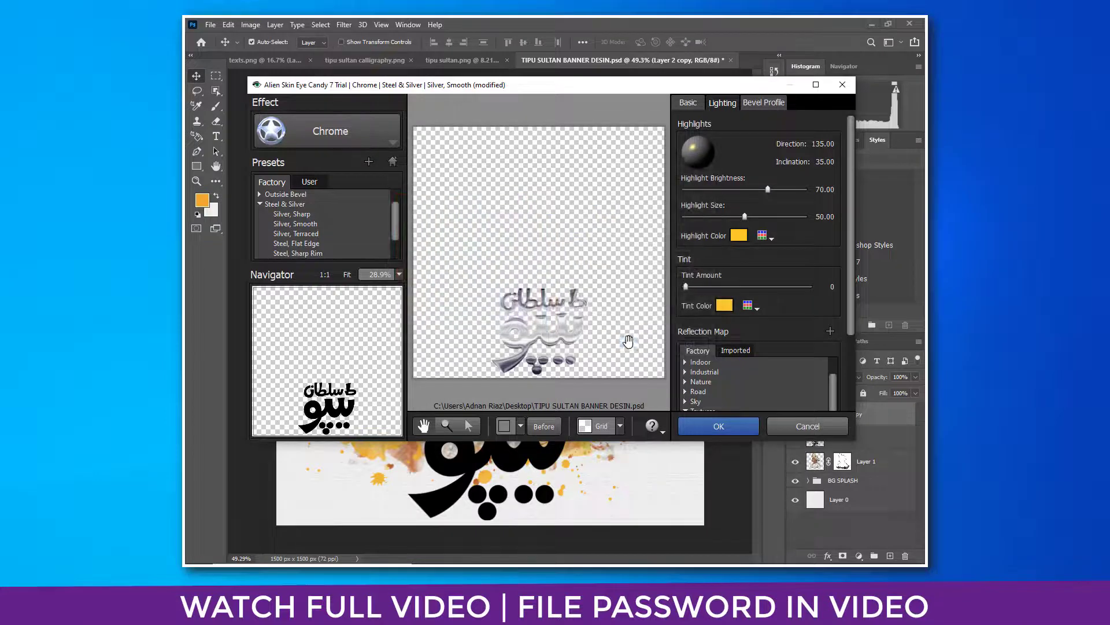
pyautogui.moveTo(771, 190); pyautogui.dragTo(816, 191)
pyautogui.moveTo(745, 215); pyautogui.dragTo(833, 219)
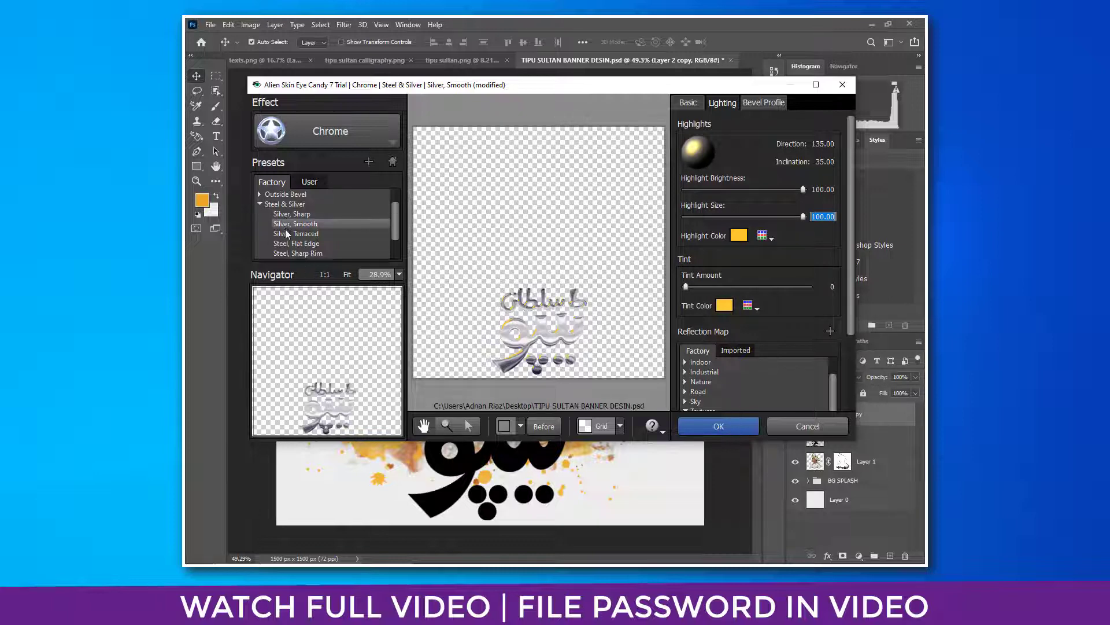
# Choose the Round, Gold preset from the Textured chrome presets
pyautogui.click(259, 204)
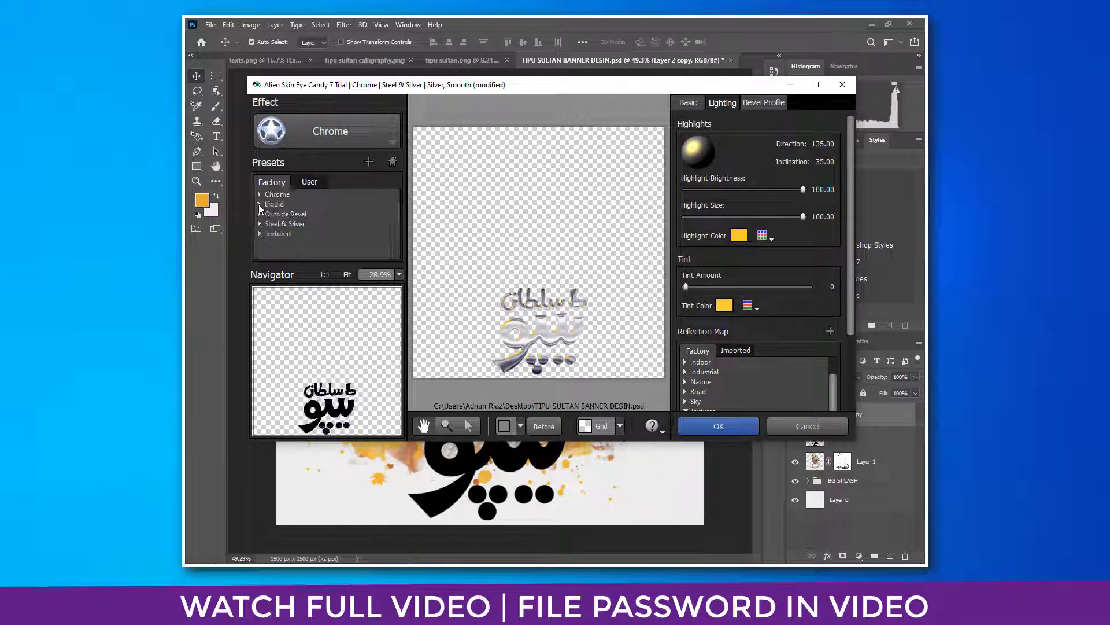
pyautogui.click(260, 233)
pyautogui.scroll(-5, 294, 243)
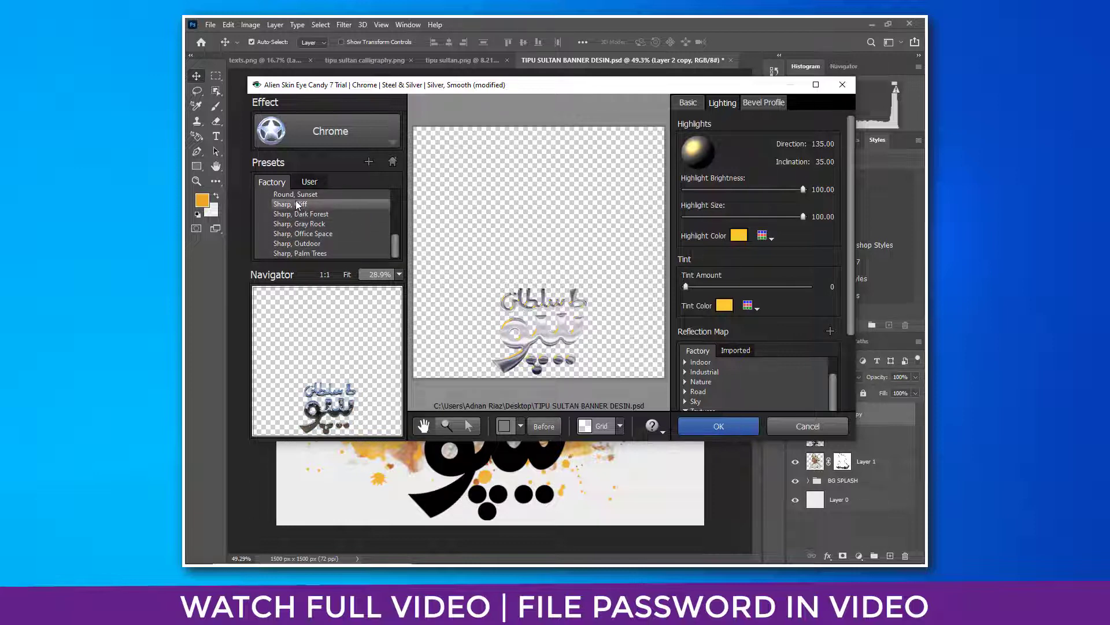
pyautogui.scroll(1, 296, 199)
pyautogui.scroll(1, 297, 196)
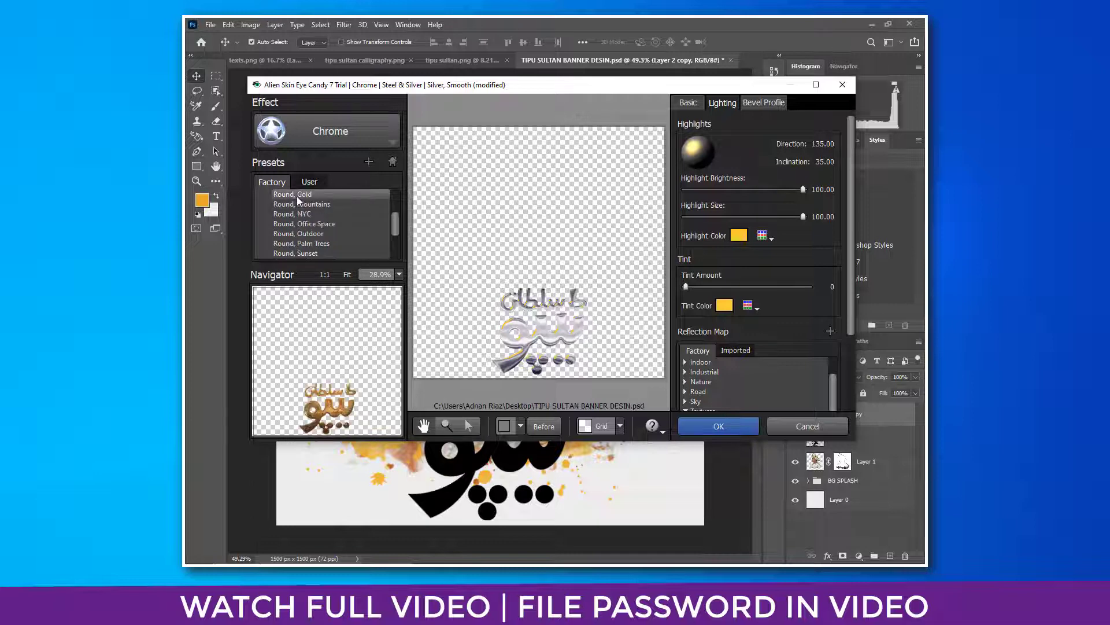
pyautogui.click(297, 196)
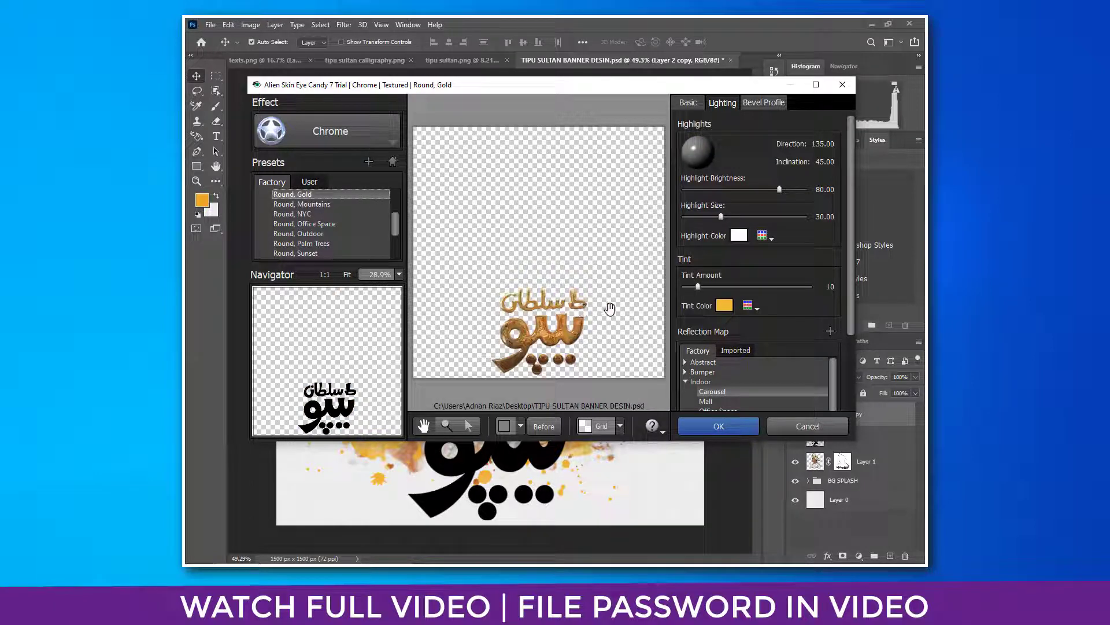
# Apply the chrome effect with Smoothness 0, Bump Depth 6, Bump Spacing 2.39%, Bevel Height 71 and Bevel Width about 22%
pyautogui.click(550, 341)
pyautogui.click(442, 426)
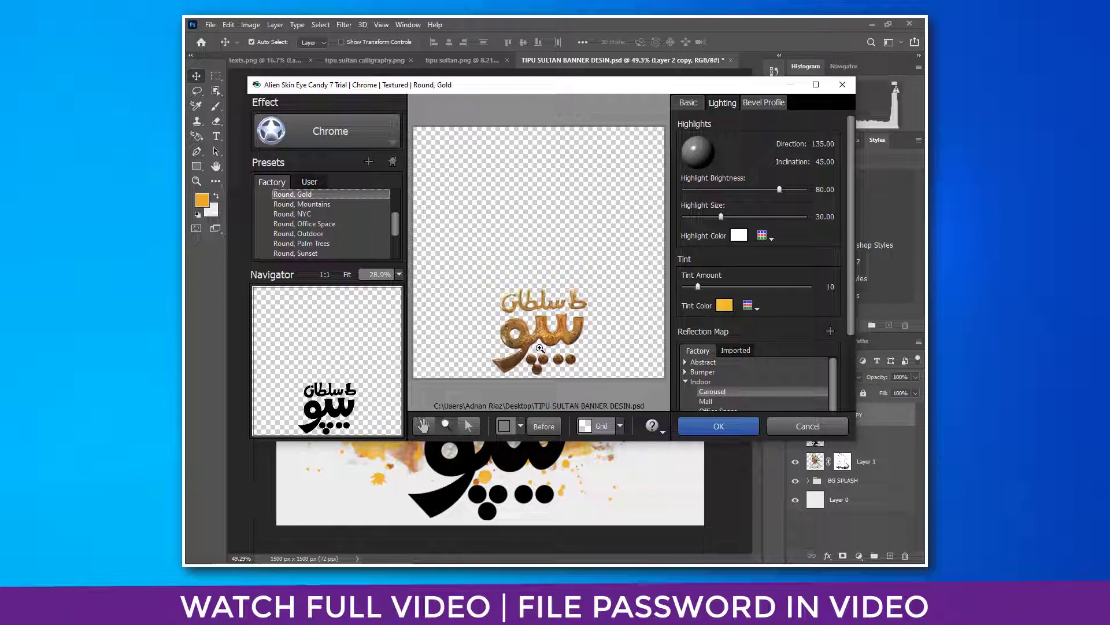
pyautogui.click(540, 348)
pyautogui.click(540, 348)
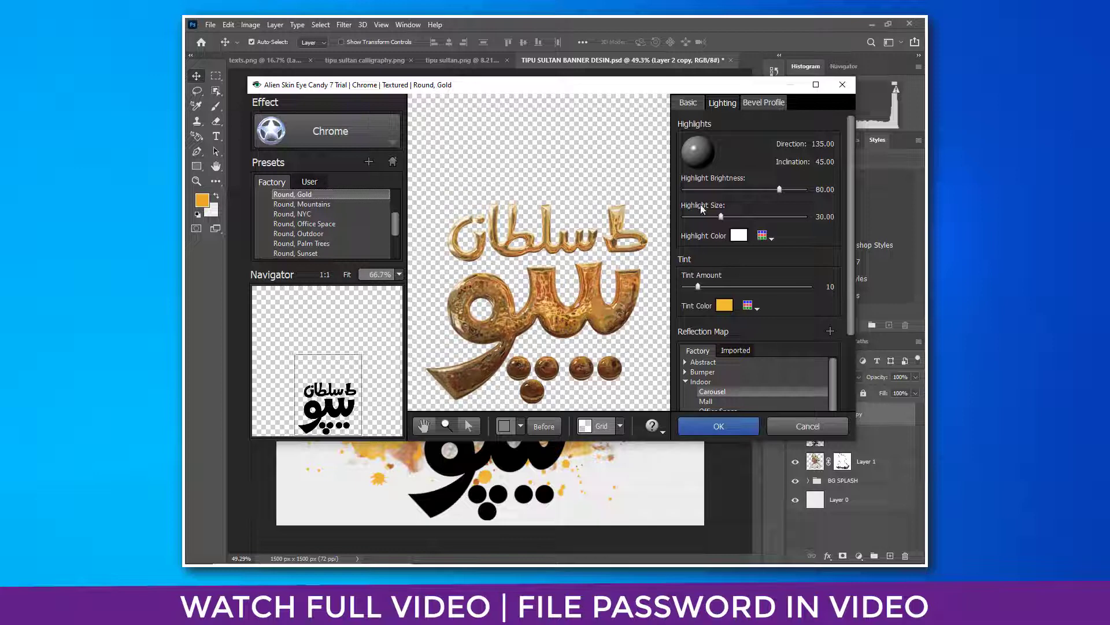
pyautogui.click(689, 102)
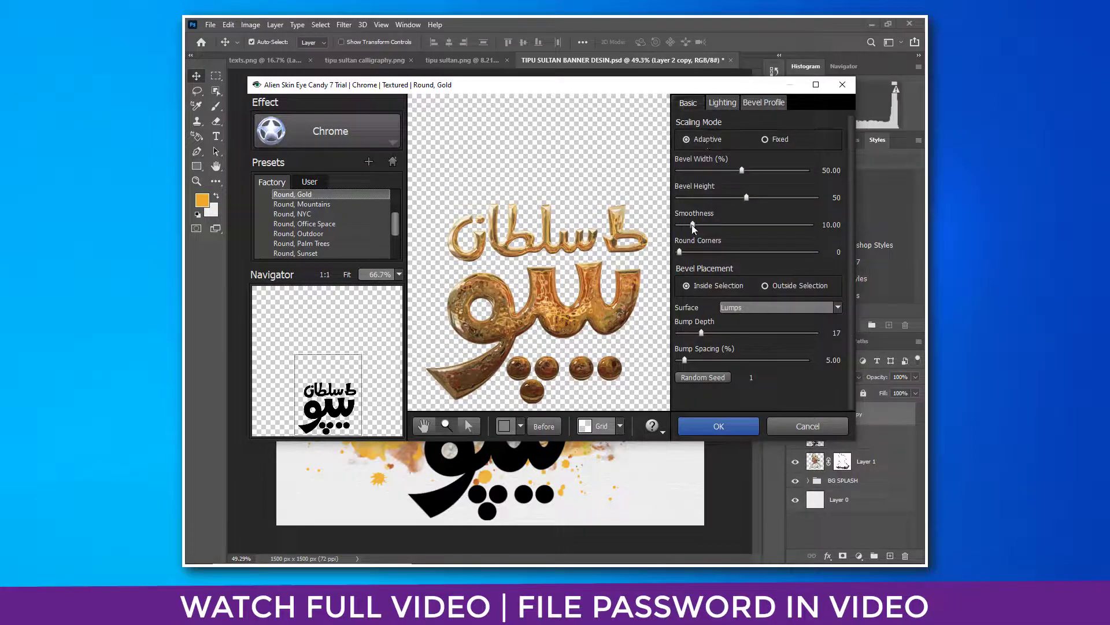
pyautogui.moveTo(692, 224); pyautogui.dragTo(666, 228)
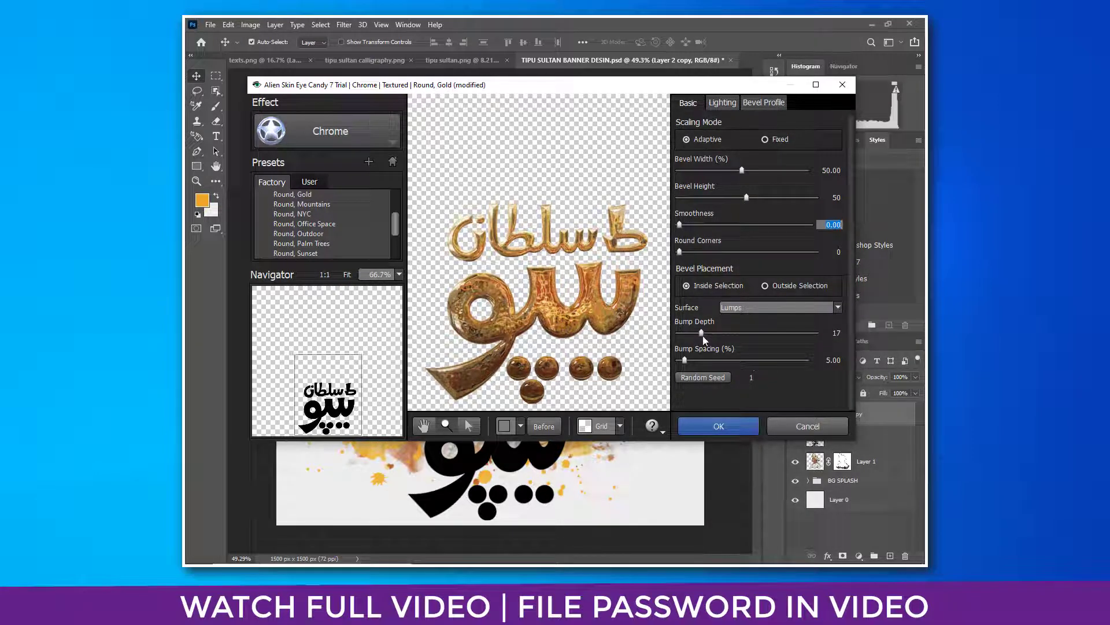
pyautogui.moveTo(702, 333); pyautogui.dragTo(682, 361)
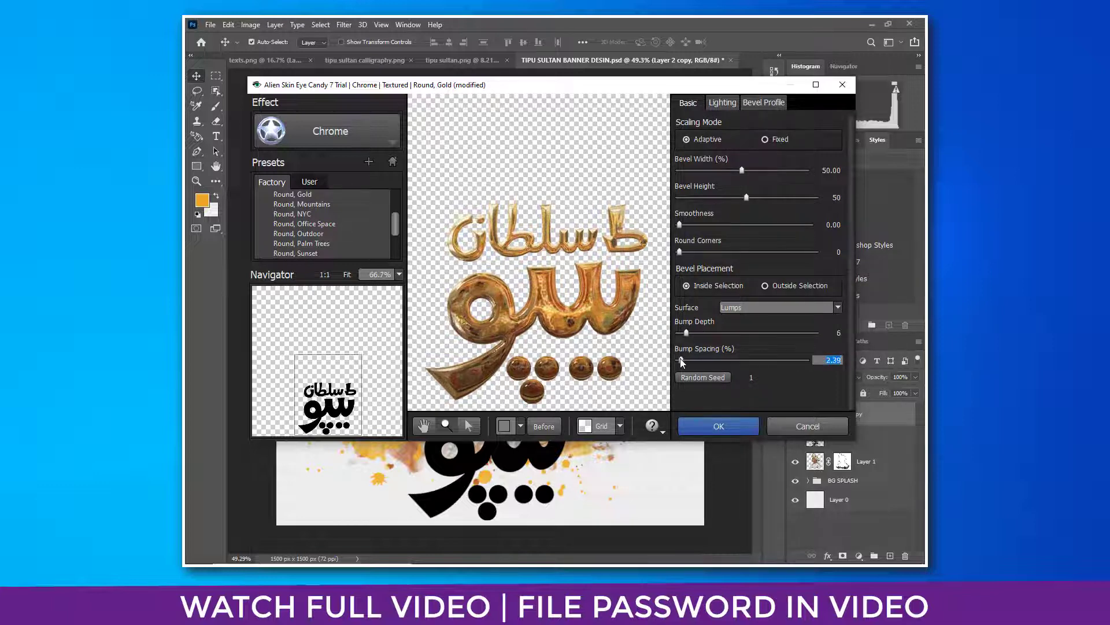
pyautogui.moveTo(752, 197); pyautogui.dragTo(705, 170)
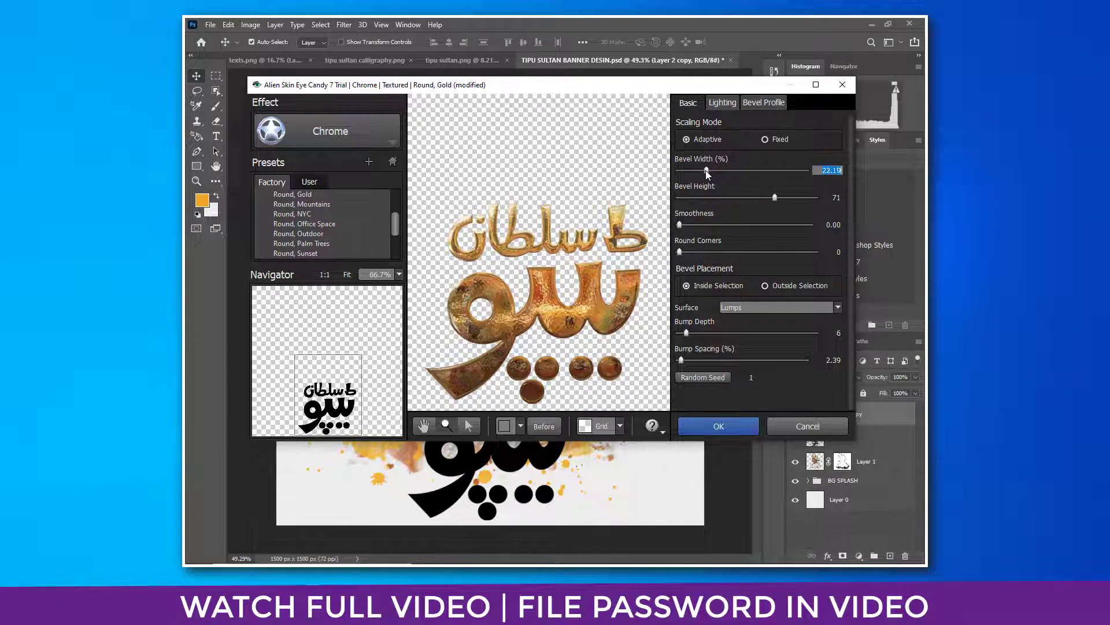
pyautogui.click(718, 426)
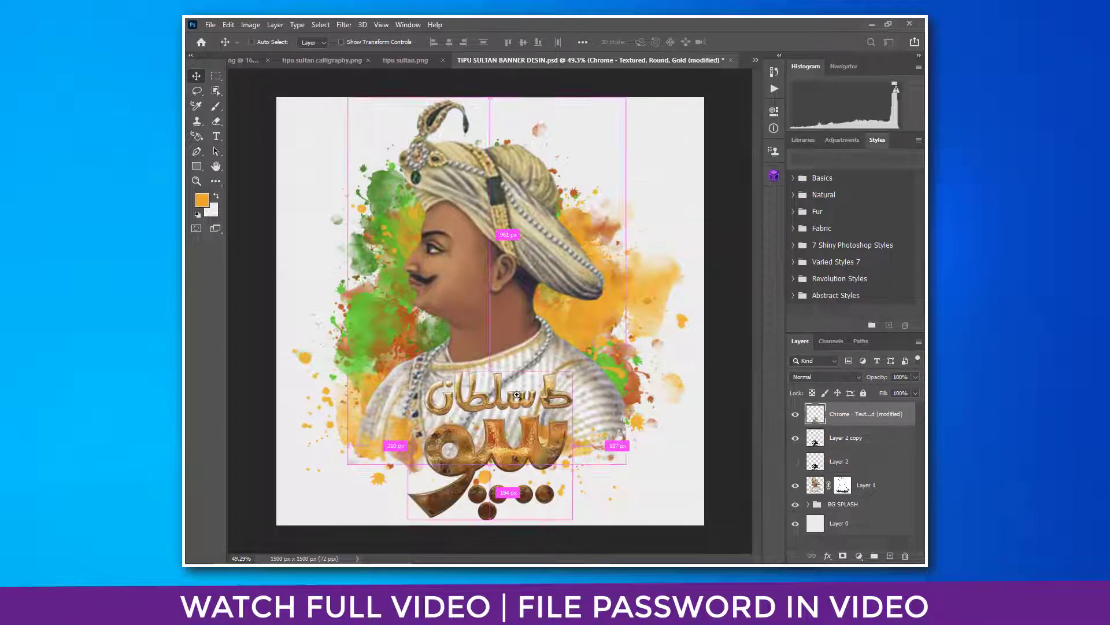
# Hide Layer 2 copy and add a 6 px white outside stroke to the gold chrome calligraphy layer
pyautogui.moveTo(507, 394); pyautogui.dragTo(576, 279)
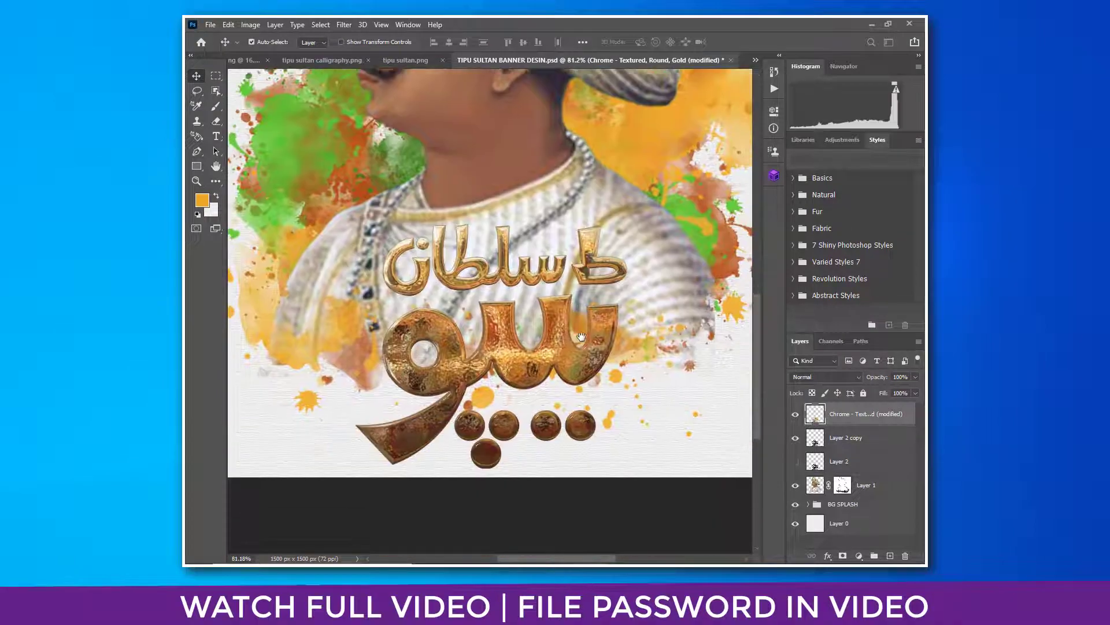
pyautogui.moveTo(544, 359); pyautogui.dragTo(639, 392)
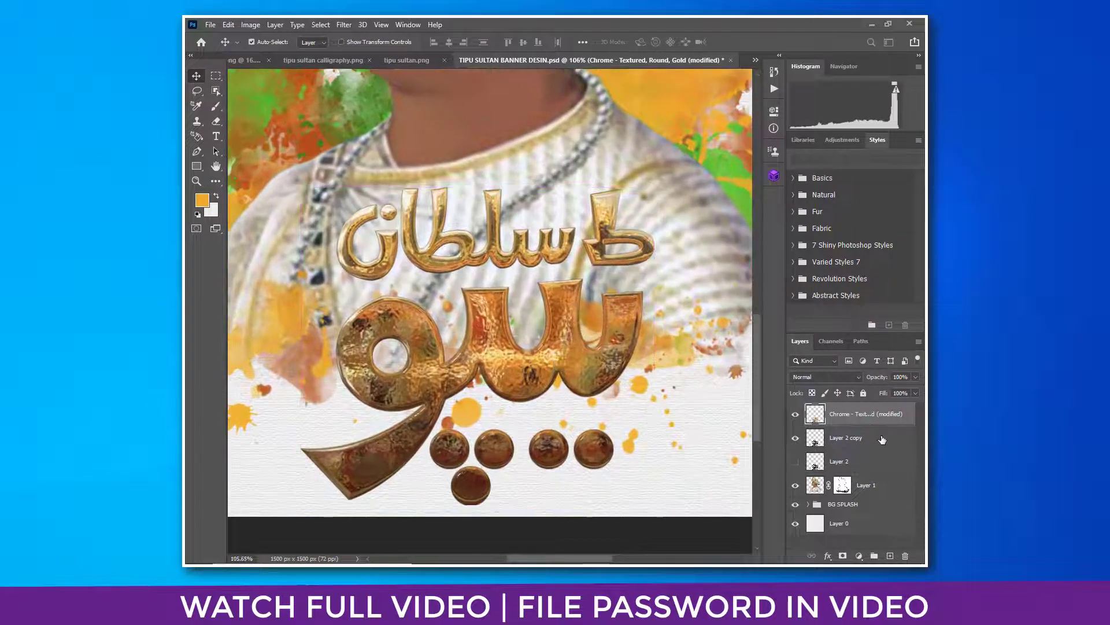
pyautogui.rightClick(902, 414)
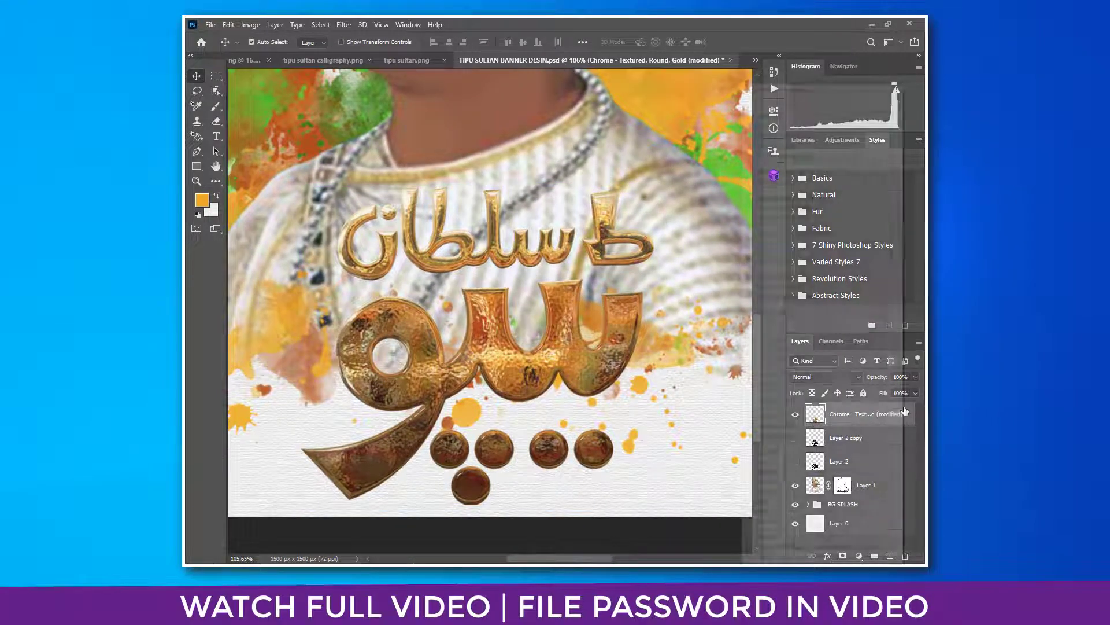
pyautogui.click(793, 91)
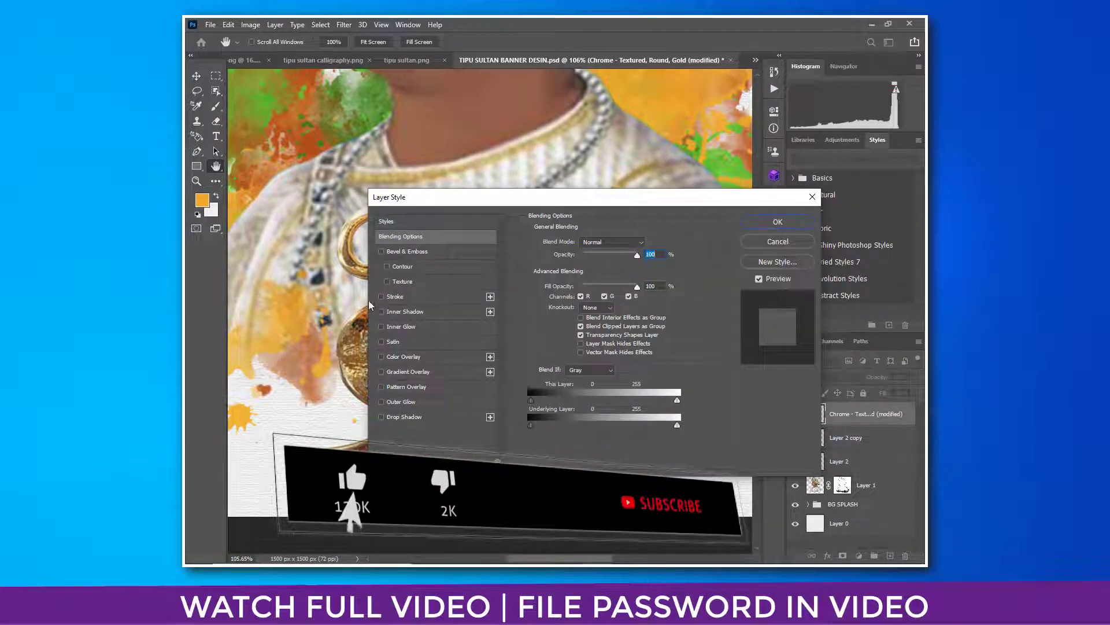
pyautogui.click(395, 296)
pyautogui.moveTo(408, 202); pyautogui.dragTo(540, 173)
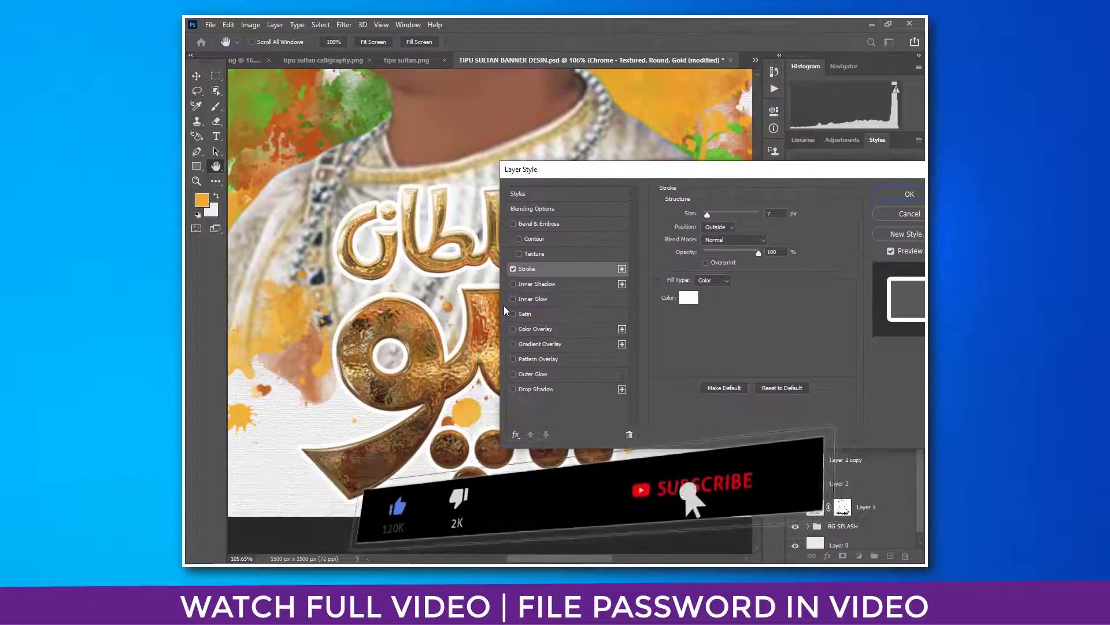
pyautogui.moveTo(697, 216); pyautogui.dragTo(698, 216)
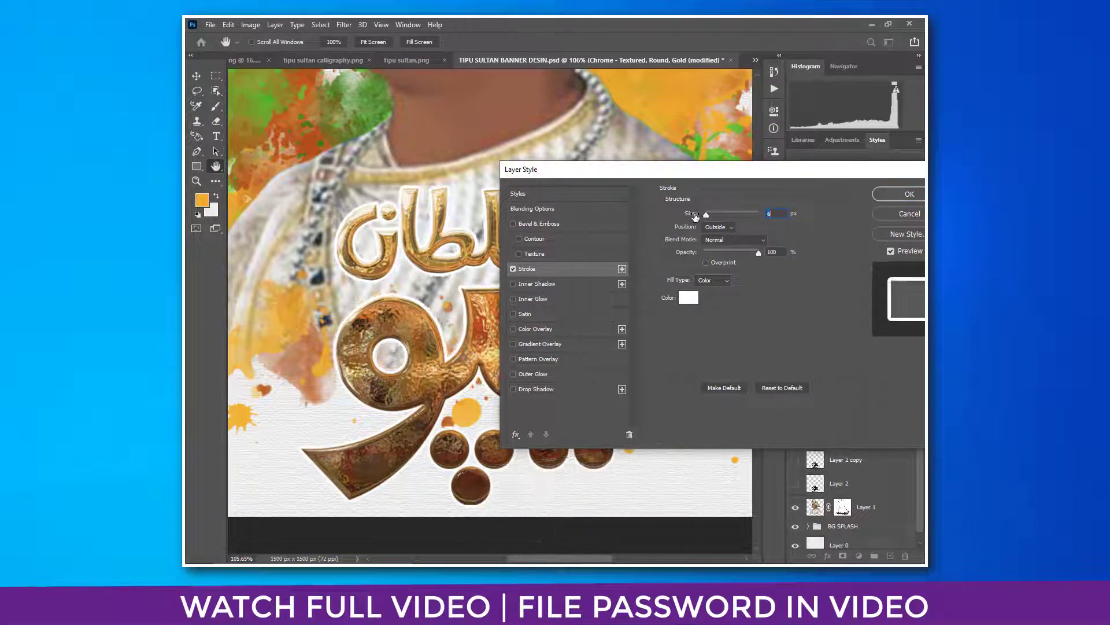
# Add a black drop shadow at 100% opacity to the chrome calligraphy, adjusting its distance and size, and apply the layer style
pyautogui.click(518, 389)
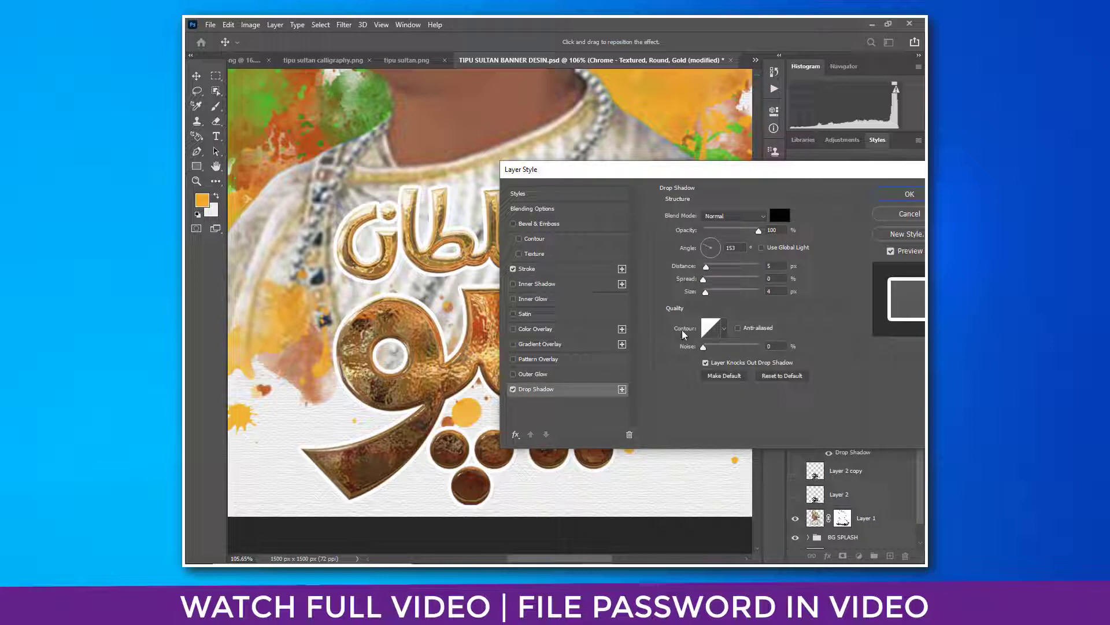
pyautogui.moveTo(683, 266); pyautogui.dragTo(693, 293)
pyautogui.click(895, 198)
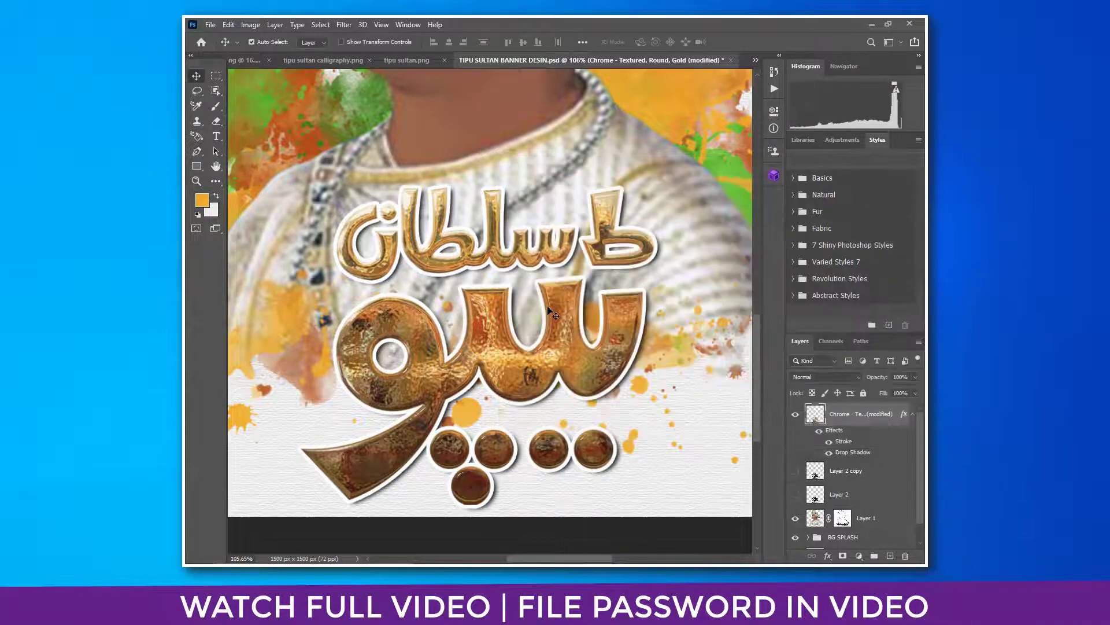
# Show Layer 2 copy beneath the chrome calligraphy and give it a black (000000) Color Overlay
pyautogui.keyDown('ctrl'); pyautogui.rightClick(542, 255); pyautogui.keyUp('ctrl')
pyautogui.click(560, 261)
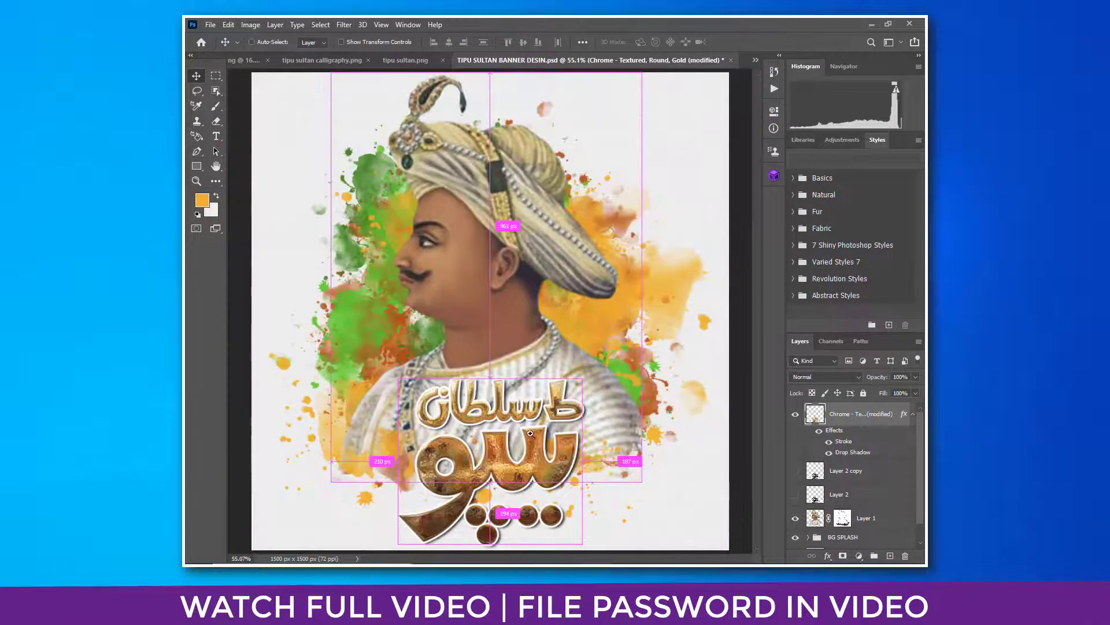
pyautogui.moveTo(515, 430); pyautogui.dragTo(563, 389)
pyautogui.moveTo(560, 506); pyautogui.dragTo(562, 351)
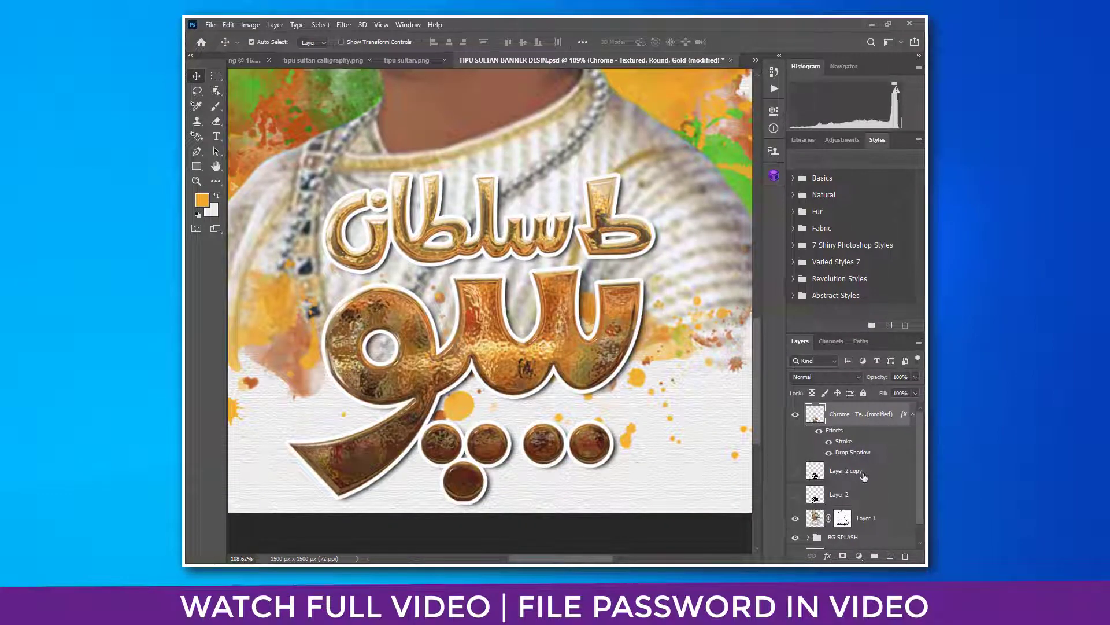
pyautogui.click(882, 474)
pyautogui.rightClick(885, 470)
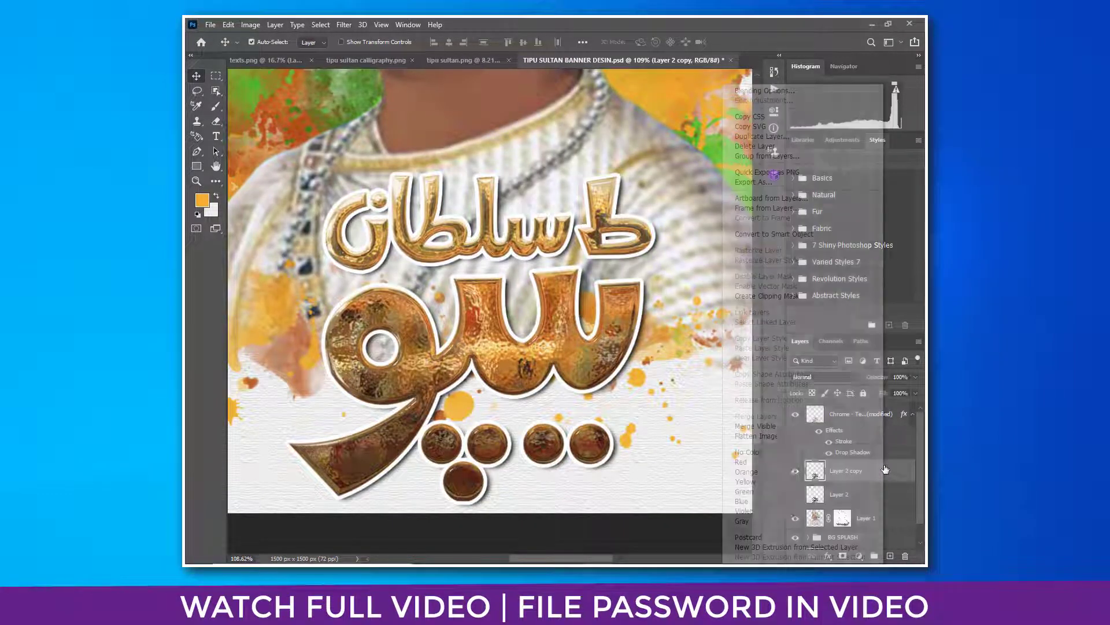
pyautogui.click(755, 91)
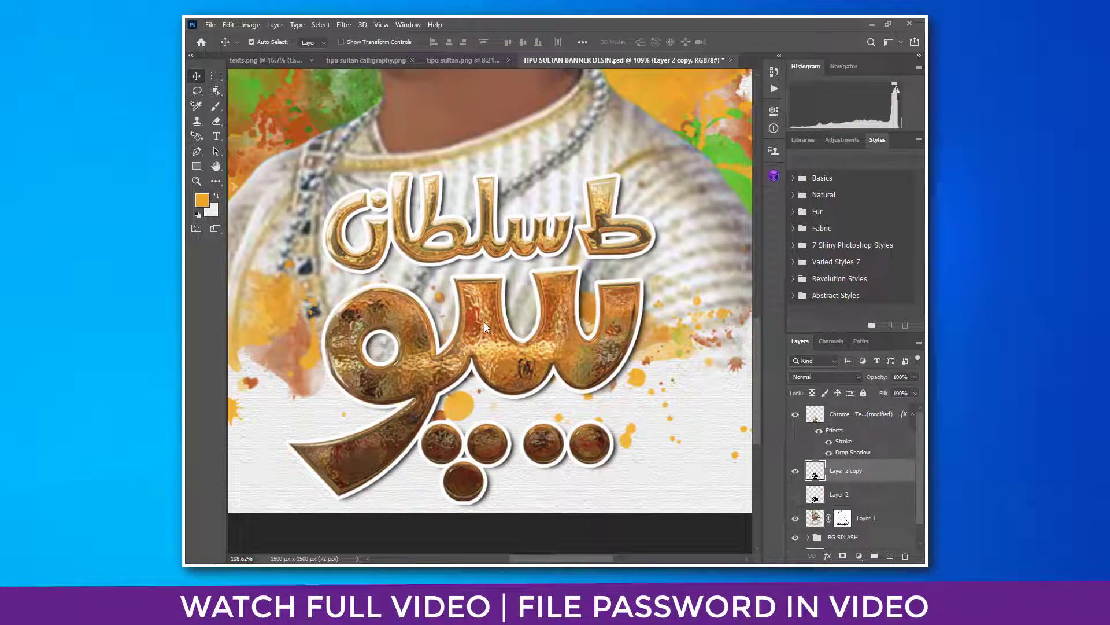
pyautogui.press('F2')
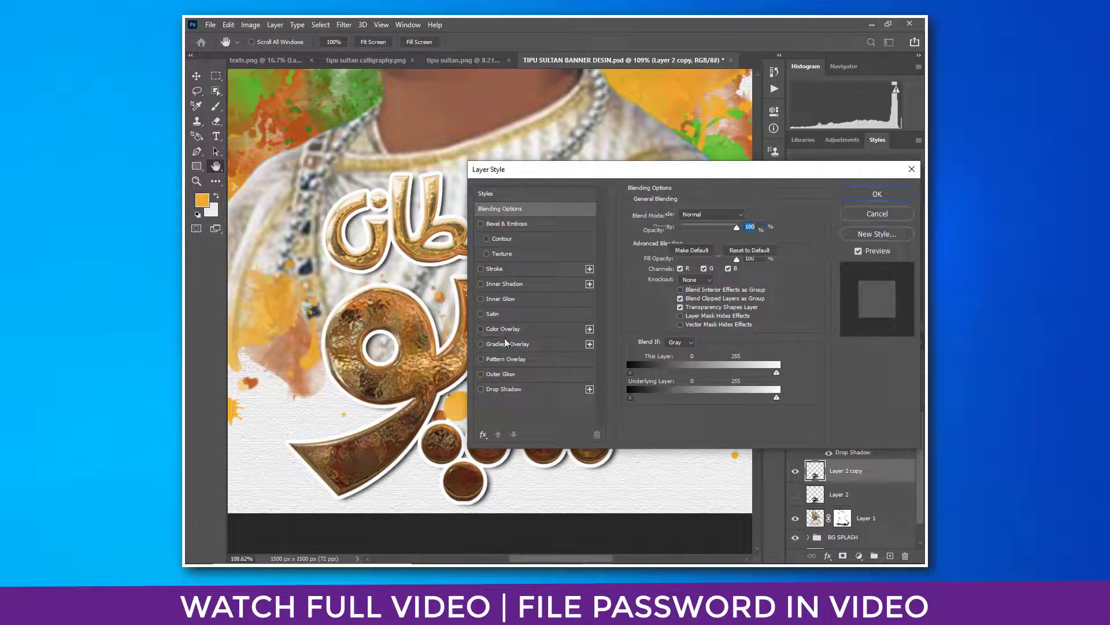
pyautogui.click(502, 329)
pyautogui.click(746, 217)
pyautogui.write('000000')
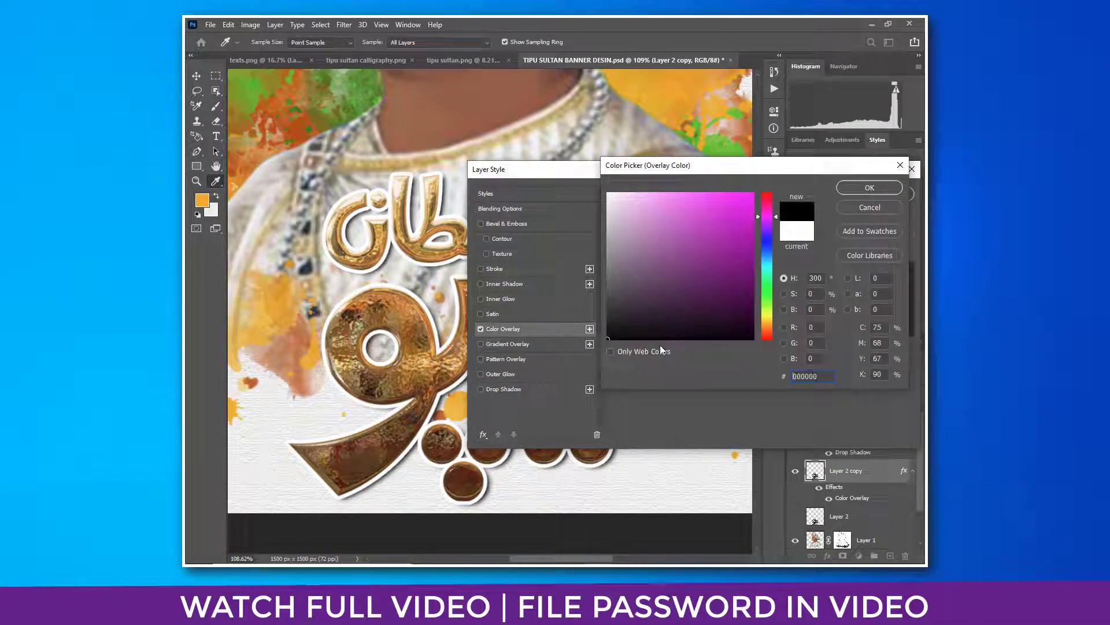
pyautogui.click(869, 188)
# Add a 20 px outside stroke to Layer 2 copy and colour it orange-yellow (ffb400)
pyautogui.click(526, 268)
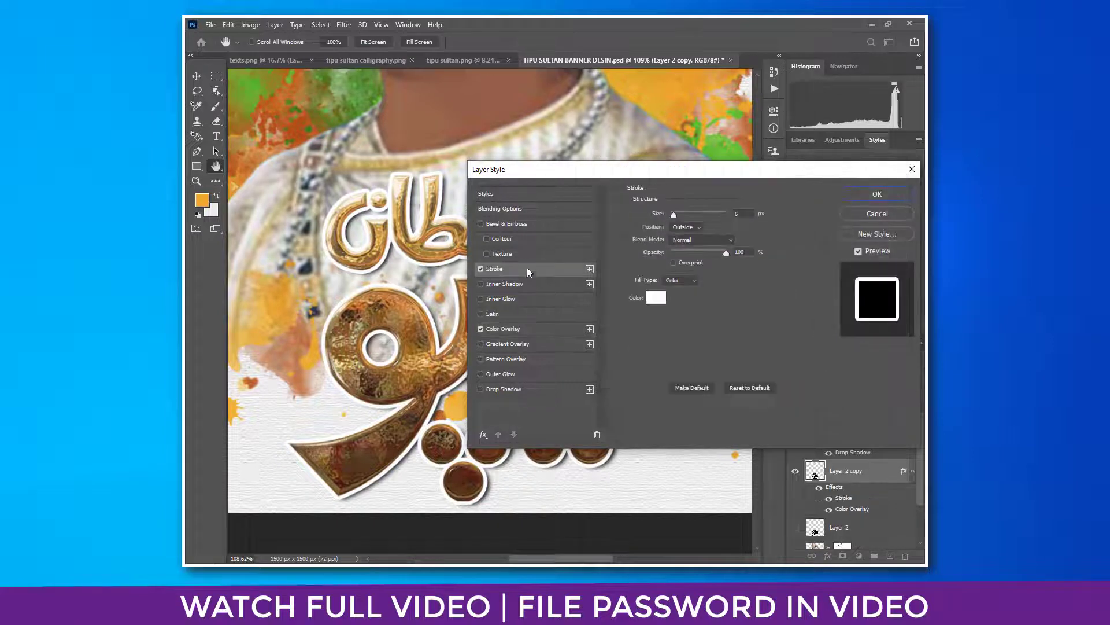
pyautogui.moveTo(657, 216); pyautogui.dragTo(666, 216)
pyautogui.click(654, 300)
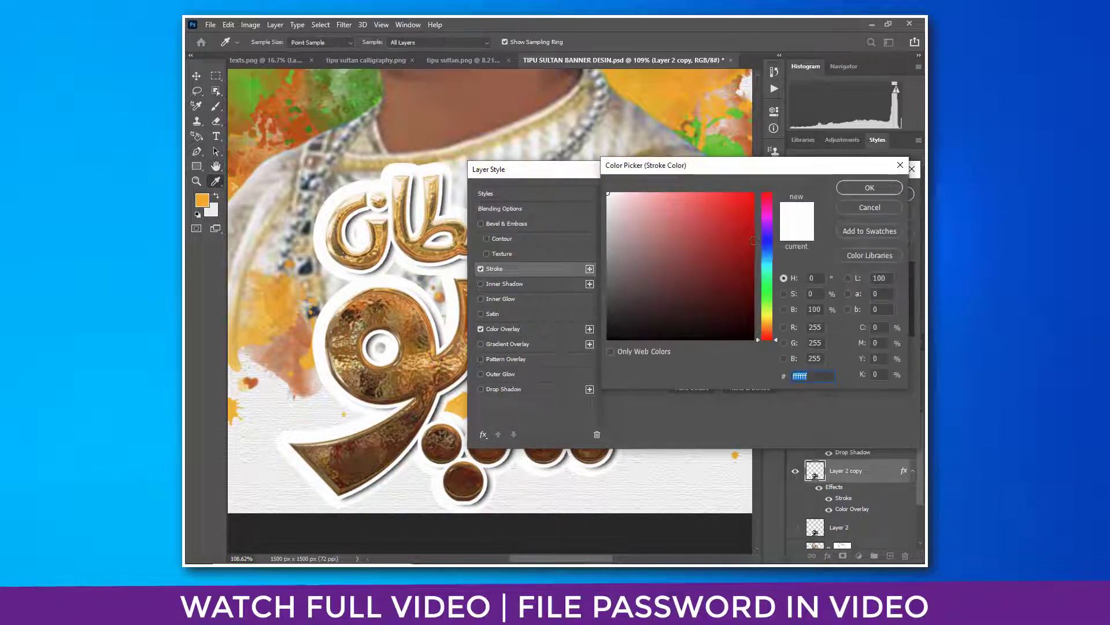
pyautogui.moveTo(768, 294); pyautogui.dragTo(770, 321)
pyautogui.moveTo(741, 230); pyautogui.dragTo(763, 187)
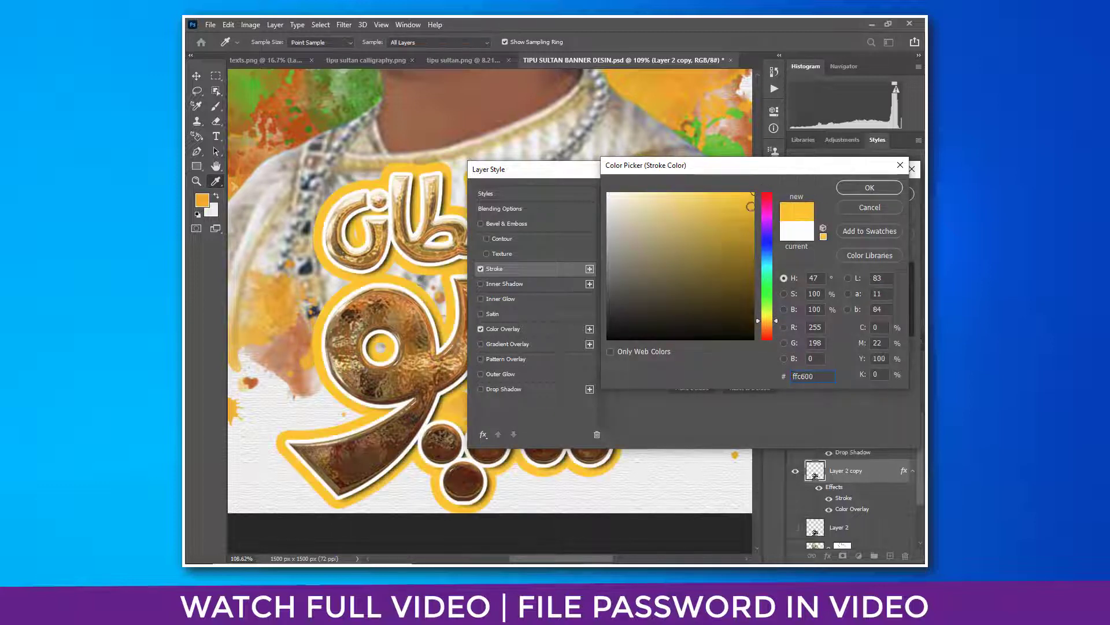
pyautogui.moveTo(765, 320); pyautogui.dragTo(766, 321)
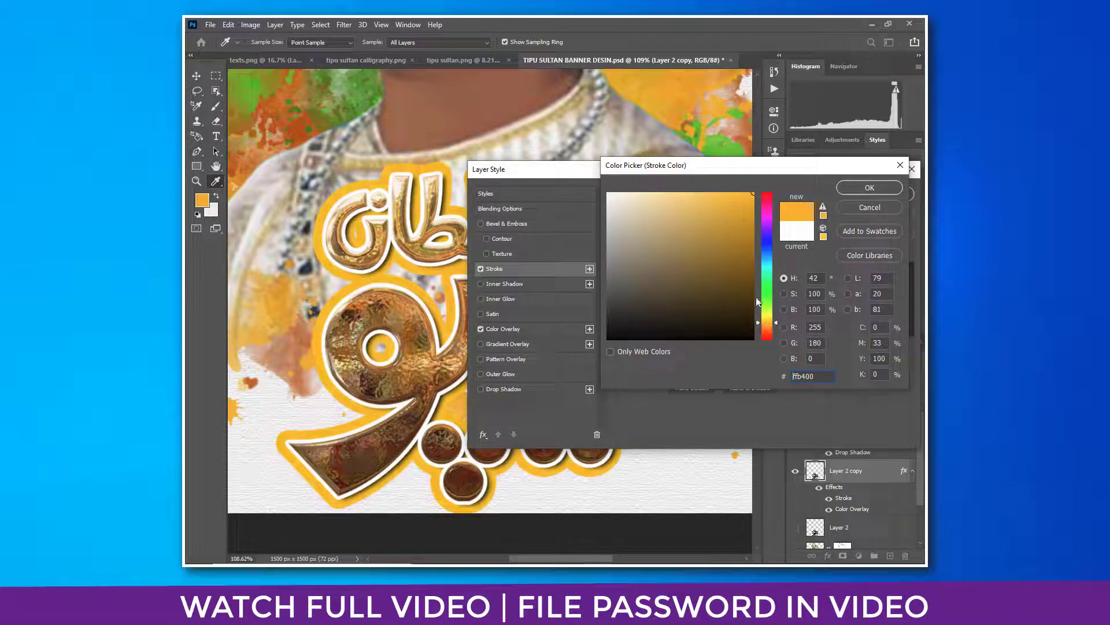
# Change the stroke colour on Layer 2 copy to dark red (5d0000) and apply the layer style
pyautogui.moveTo(700, 171); pyautogui.dragTo(678, 193)
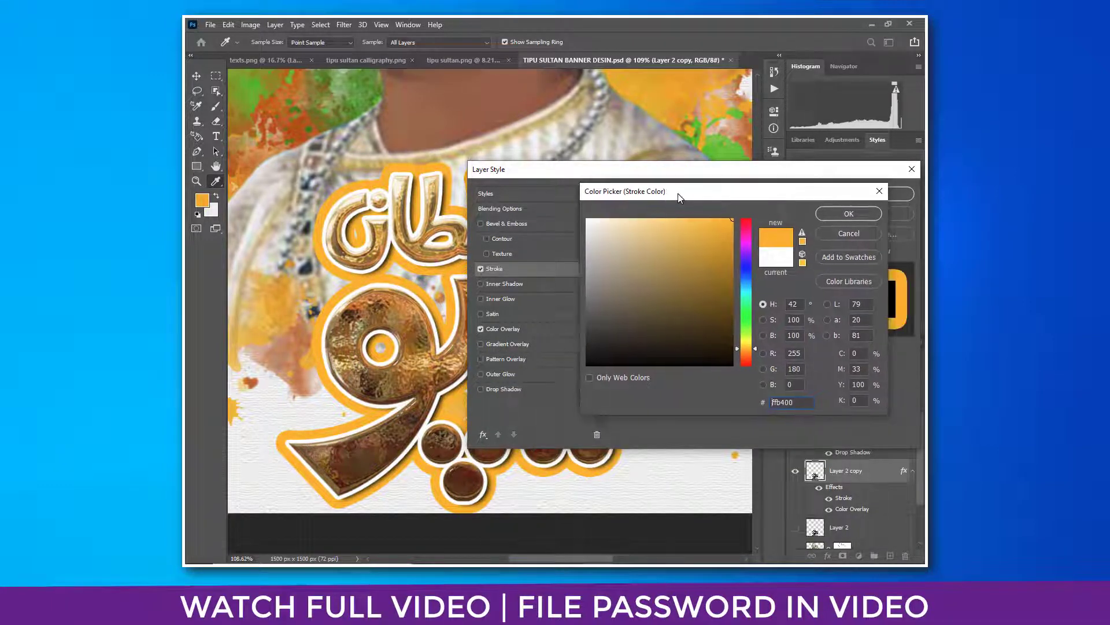
pyautogui.moveTo(748, 304); pyautogui.dragTo(749, 318)
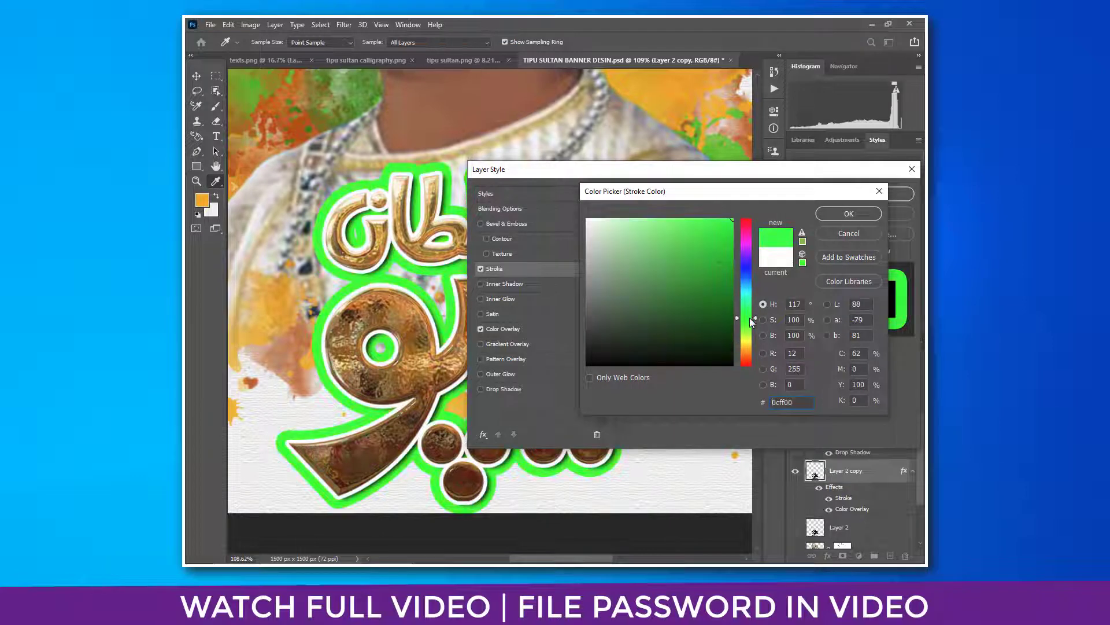
pyautogui.click(731, 309)
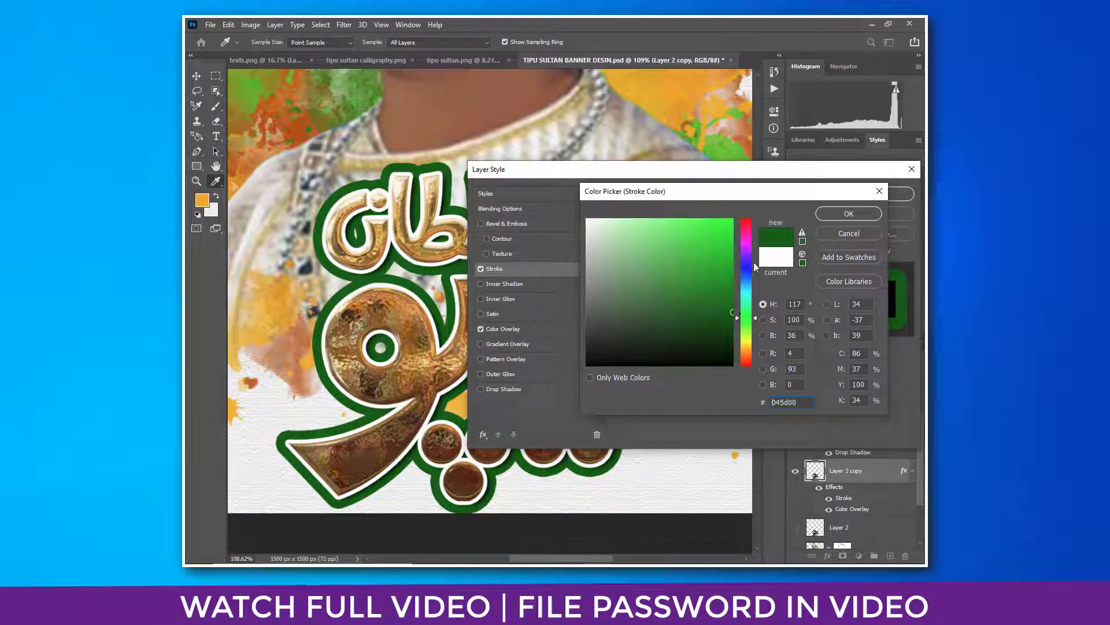
pyautogui.moveTo(752, 267); pyautogui.dragTo(746, 218)
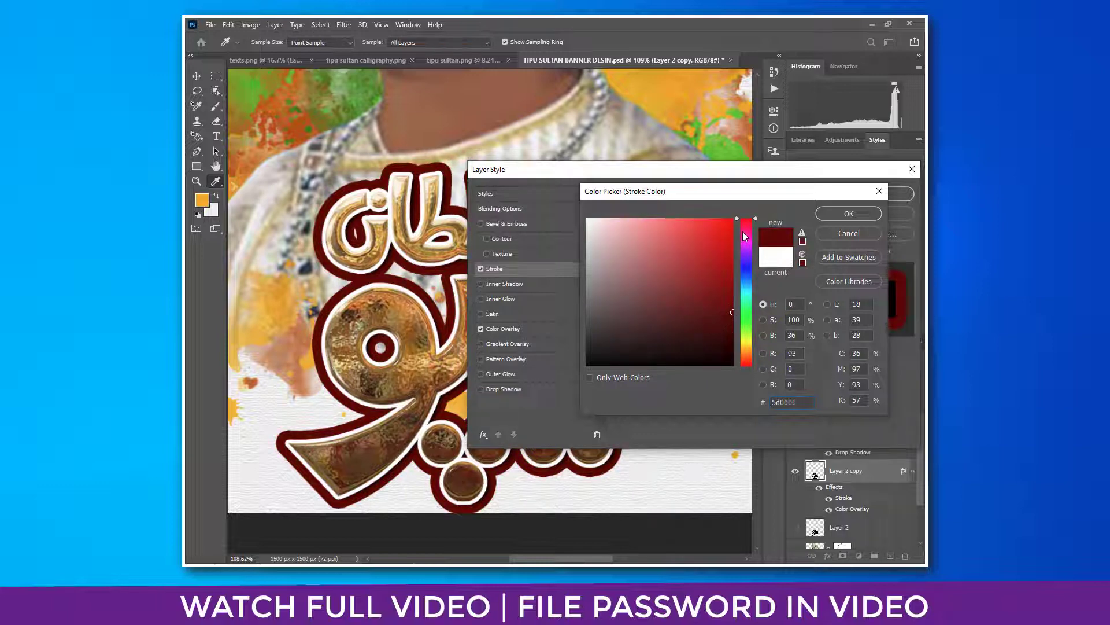
pyautogui.click(824, 214)
pyautogui.moveTo(770, 174)
pyautogui.mouseDown()
pyautogui.moveTo(568, 466)
pyautogui.moveTo(680, 174)
pyautogui.moveTo(775, 165)
pyautogui.moveTo(692, 179)
pyautogui.mouseUp()
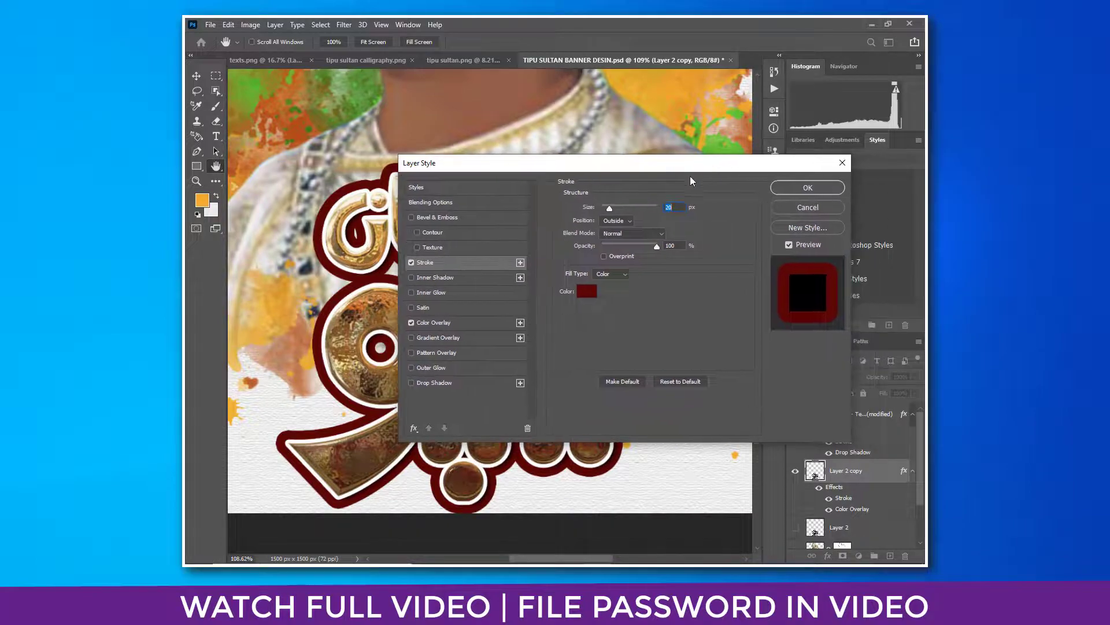
pyautogui.click(807, 188)
# Recolour the stroke of Layer 2 copy to orange, starting from a colour sampled off the banner artwork, and apply it
pyautogui.press('v')
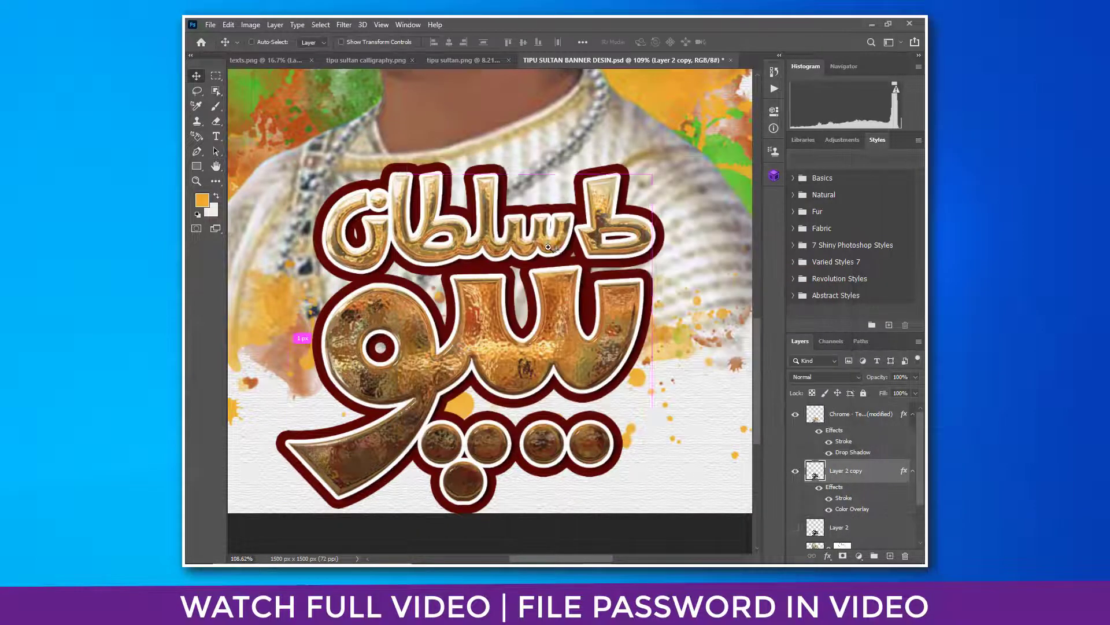
pyautogui.keyDown('ctrl'); pyautogui.rightClick(586, 267); pyautogui.keyUp('ctrl')
pyautogui.click(595, 274)
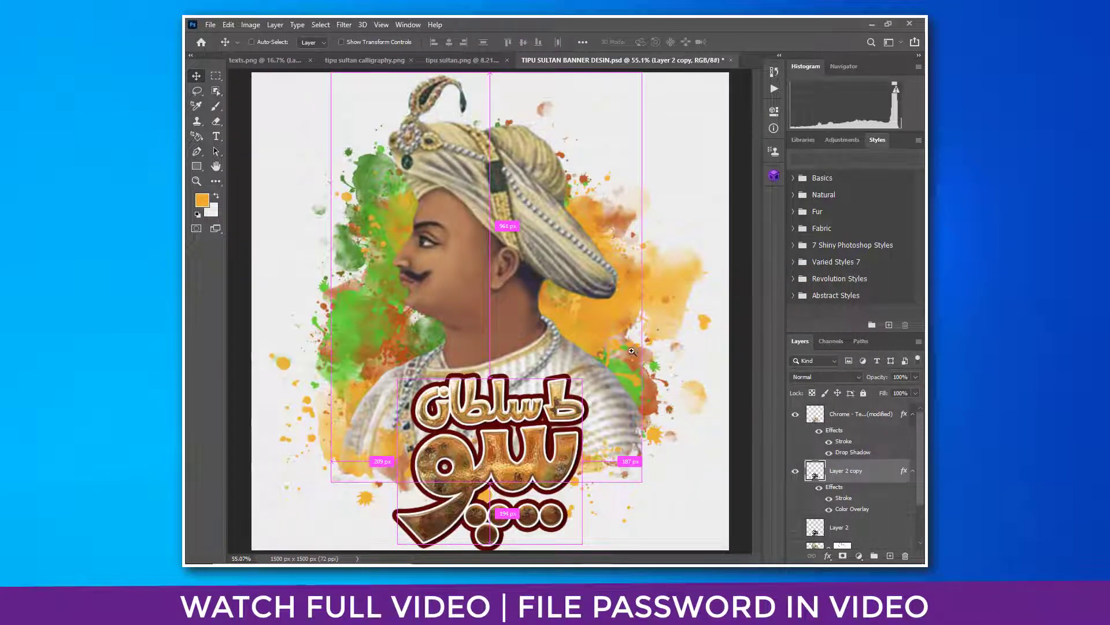
pyautogui.doubleClick(890, 475)
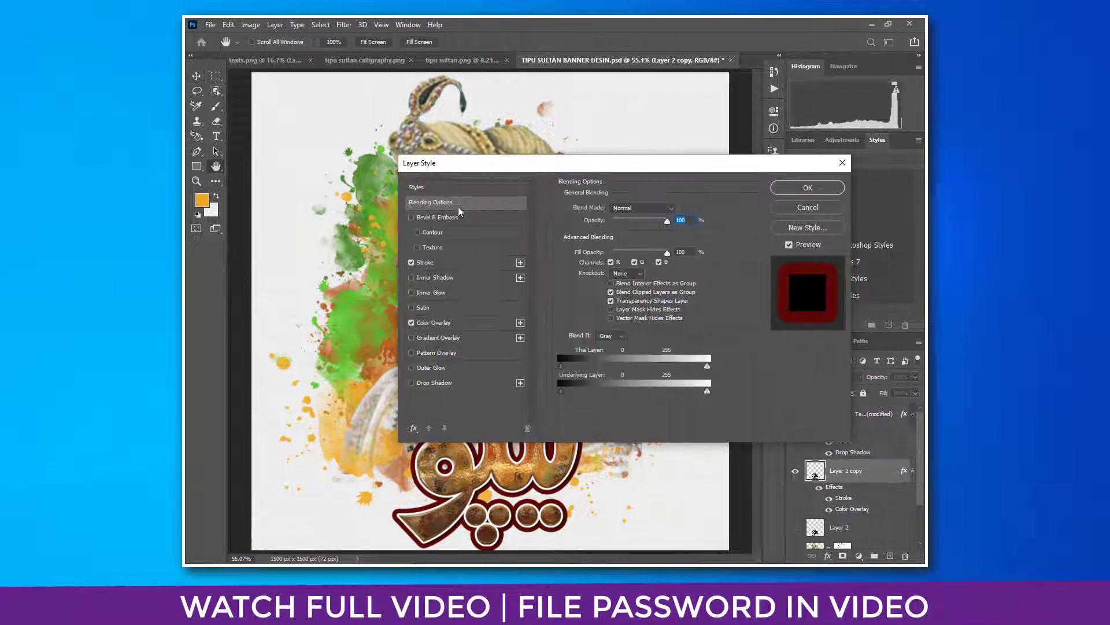
pyautogui.click(434, 324)
pyautogui.click(430, 264)
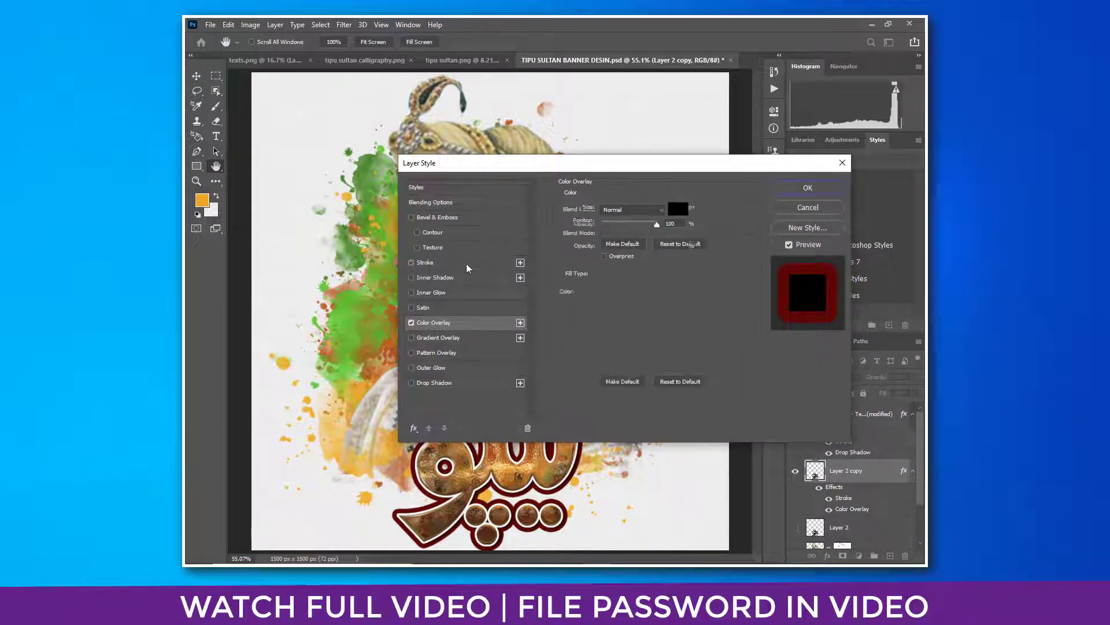
pyautogui.click(587, 291)
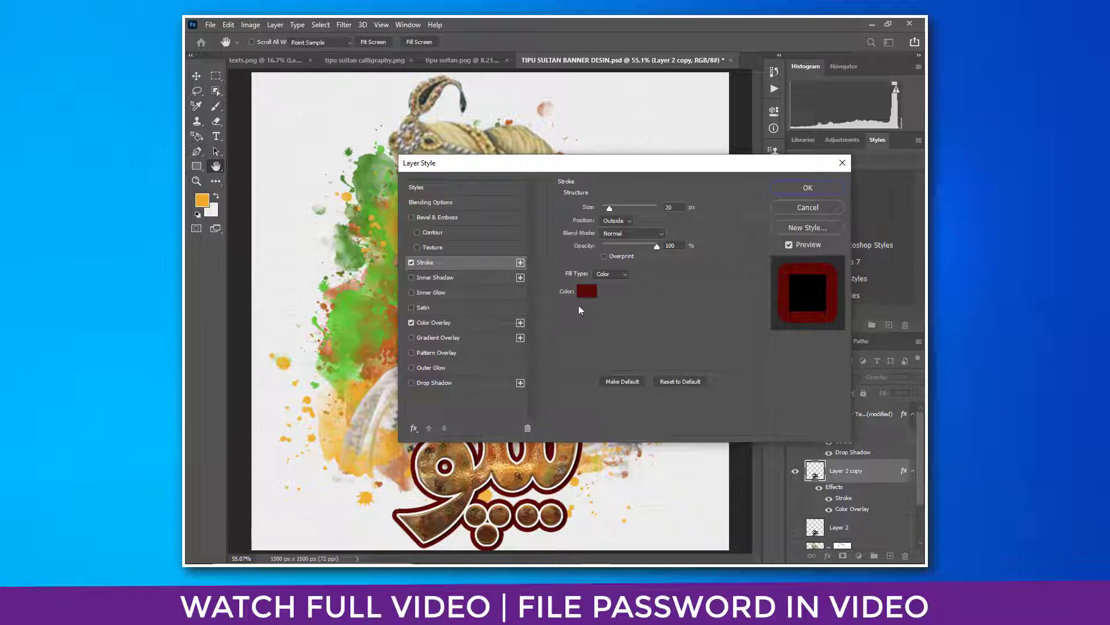
pyautogui.click(389, 444)
pyautogui.moveTo(725, 229); pyautogui.dragTo(745, 214)
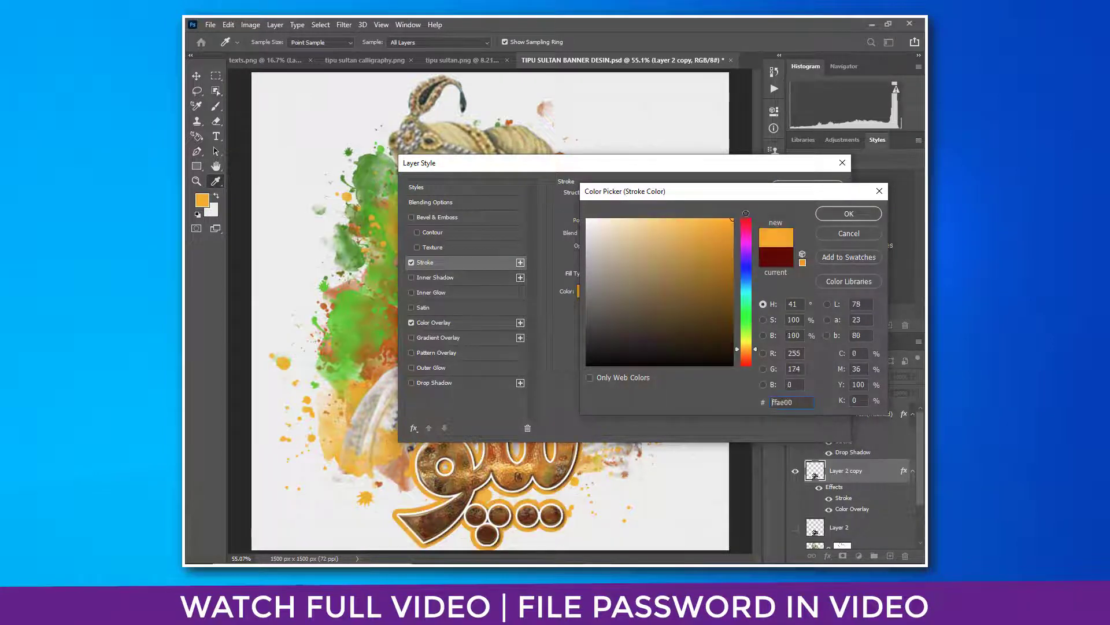
pyautogui.moveTo(746, 349); pyautogui.dragTo(751, 350)
pyautogui.click(849, 214)
pyautogui.click(797, 186)
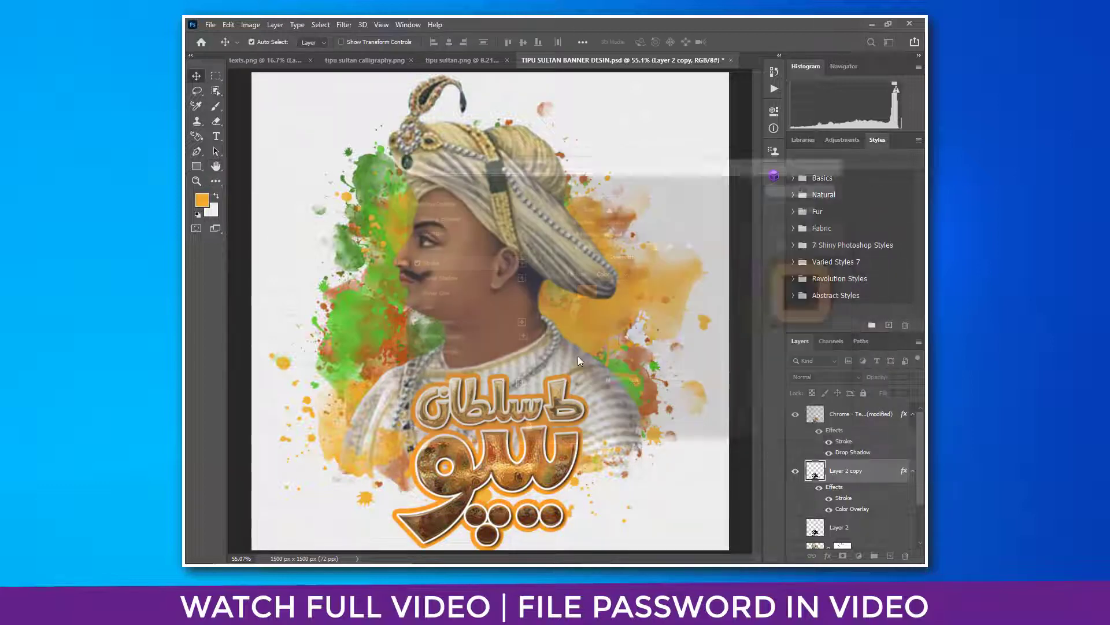
# Set the stroke colour of Layer 2 copy to dark golden brown (765600), apply the style and save the banner
pyautogui.moveTo(607, 323); pyautogui.dragTo(634, 324)
pyautogui.moveTo(596, 393); pyautogui.dragTo(564, 326)
pyautogui.rightClick(564, 327)
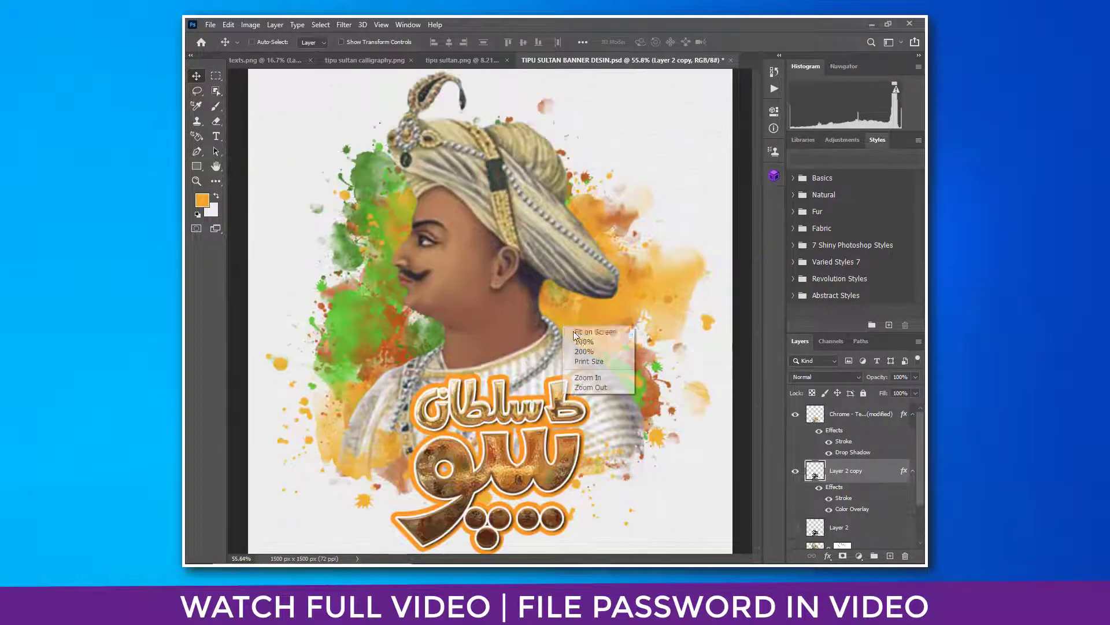
pyautogui.click(584, 333)
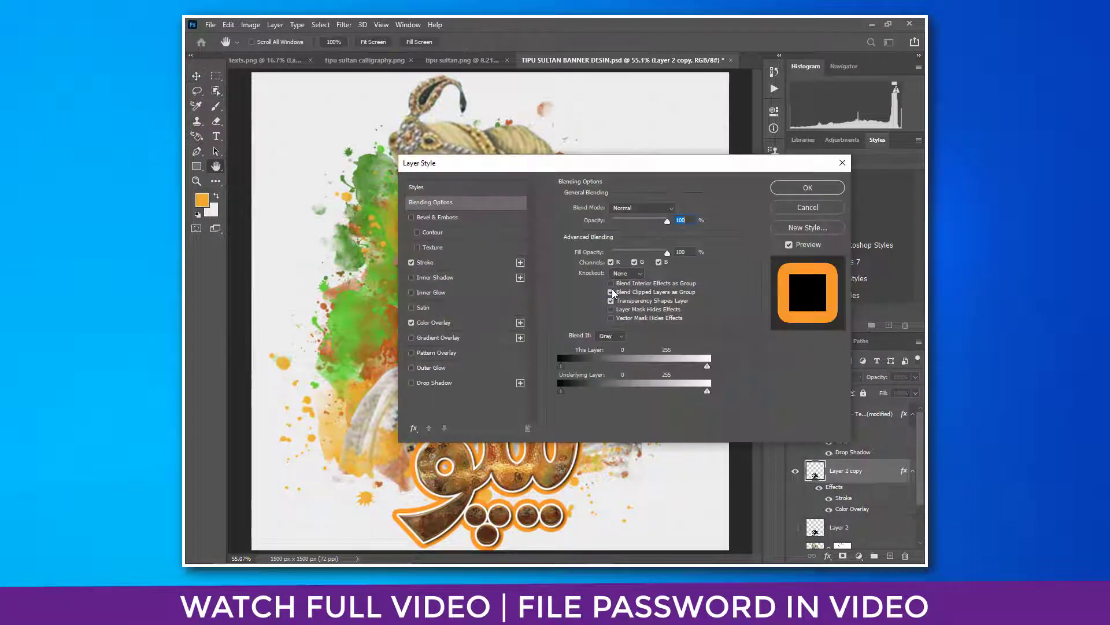
pyautogui.click(424, 262)
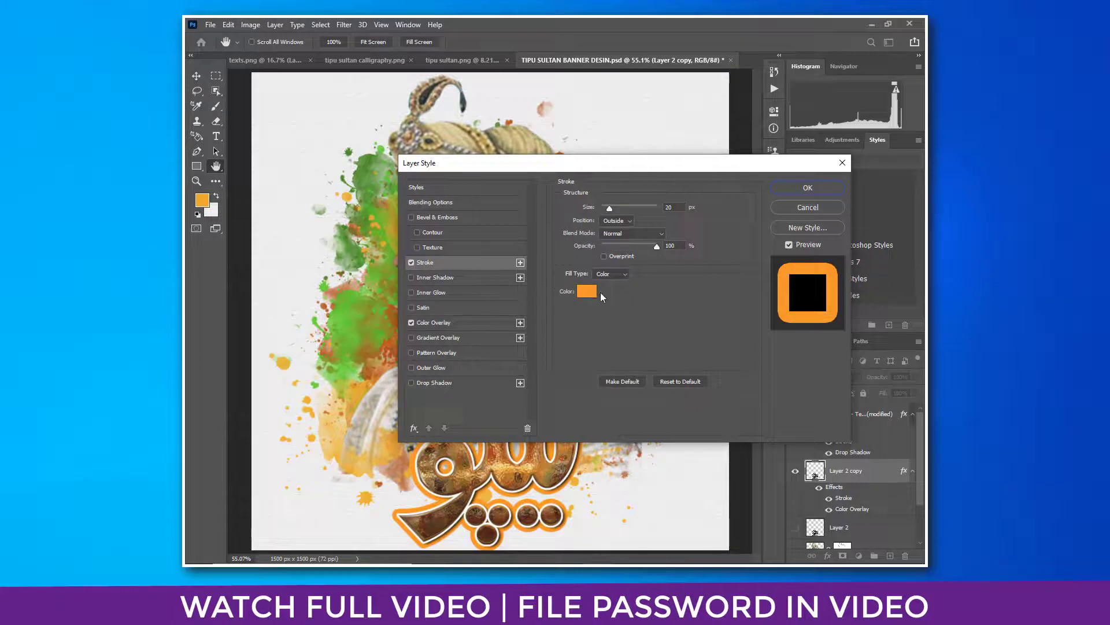
pyautogui.click(579, 291)
pyautogui.click(732, 297)
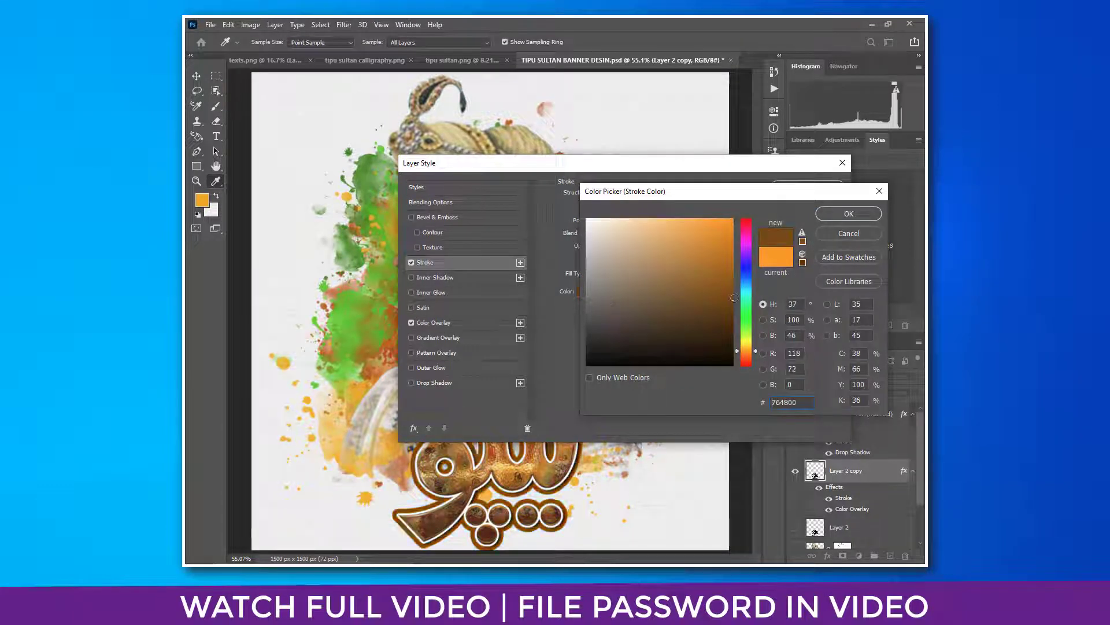
pyautogui.click(746, 307)
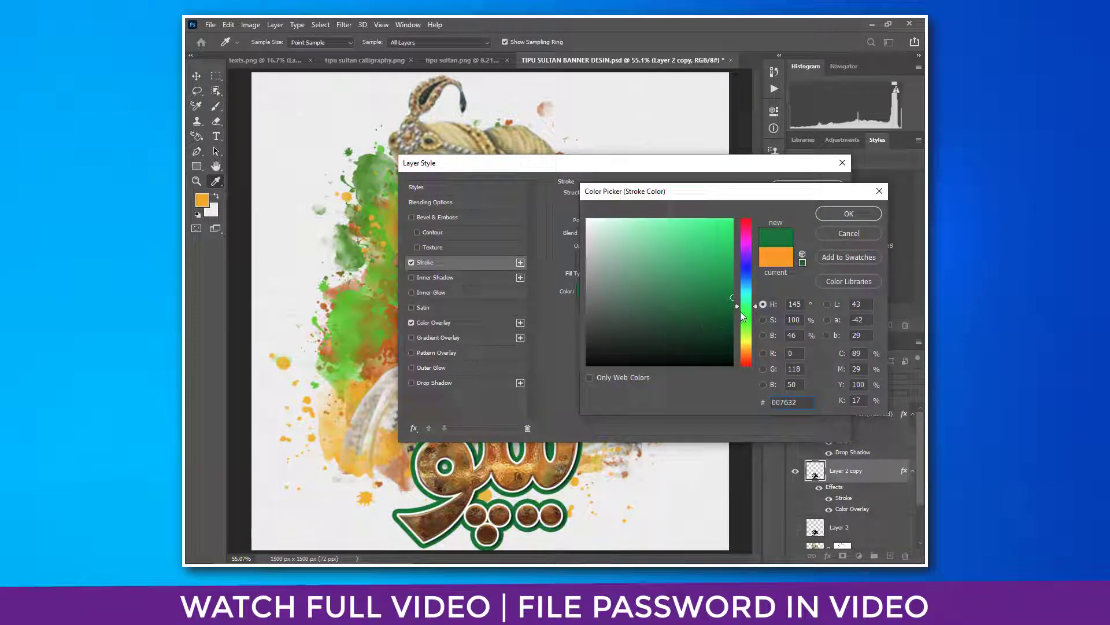
pyautogui.moveTo(750, 312); pyautogui.dragTo(754, 352)
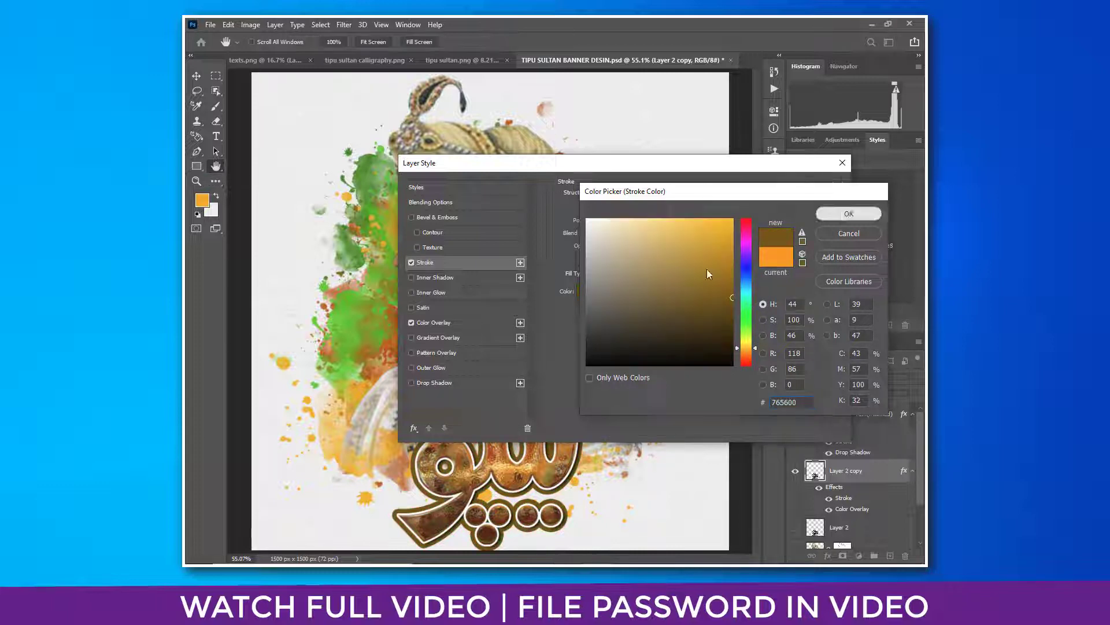
pyautogui.click(846, 214)
pyautogui.click(798, 192)
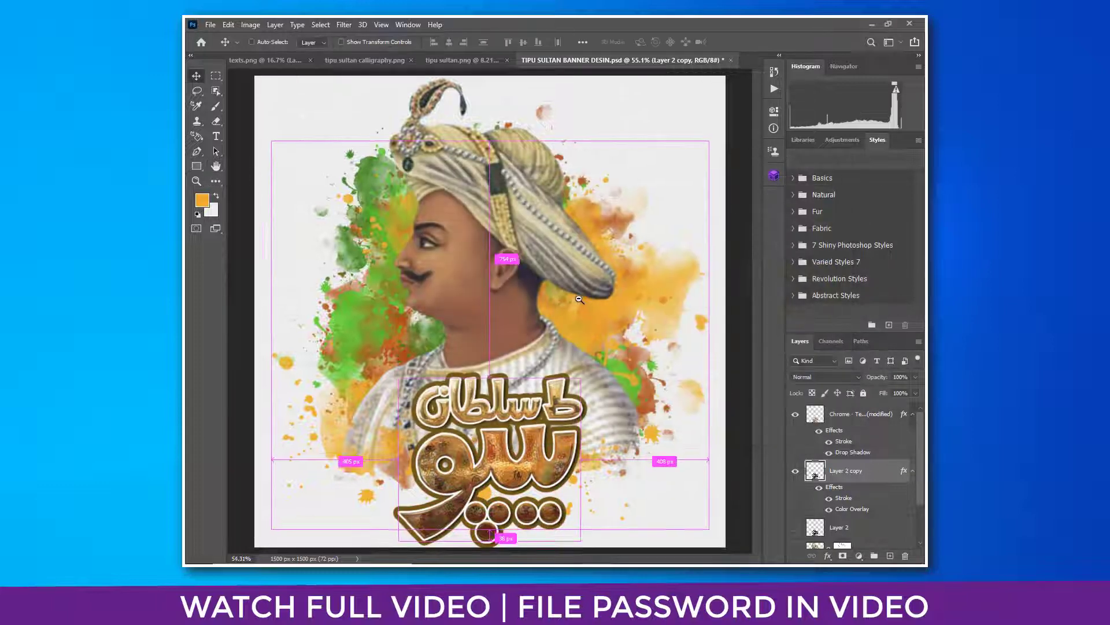
pyautogui.moveTo(585, 303)
pyautogui.mouseDown()
pyautogui.moveTo(598, 302)
pyautogui.moveTo(572, 302)
pyautogui.mouseUp()
pyautogui.hotkey('ctrl', 's')
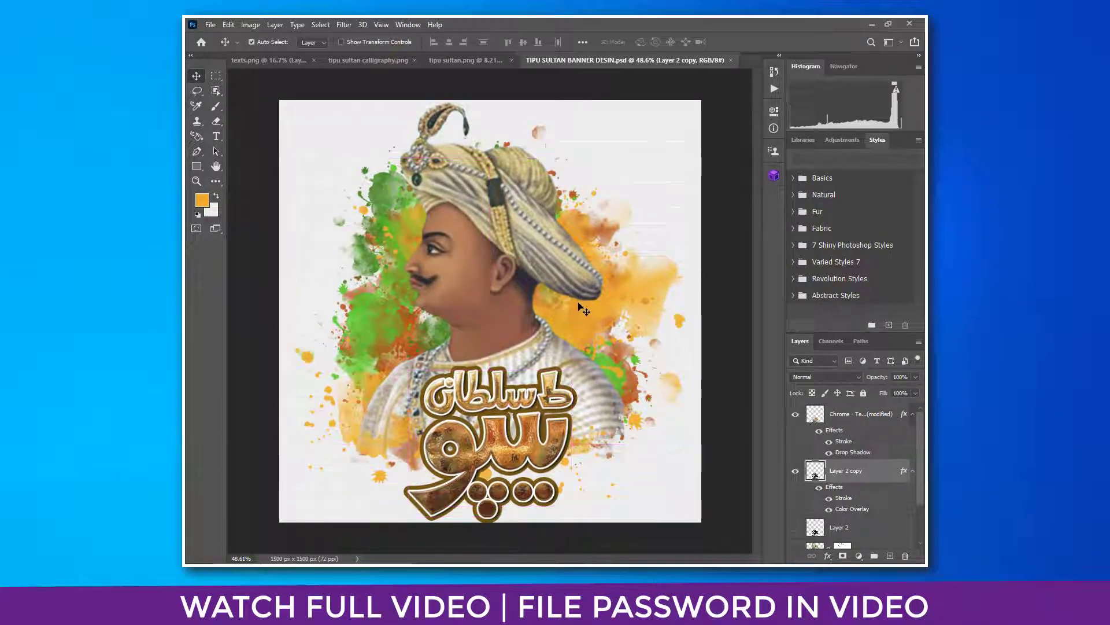
# Lasso the third Urdu text line in texts.png and bring it into the TIPU SULTAN BANNER DESIN.psd document
pyautogui.click(259, 61)
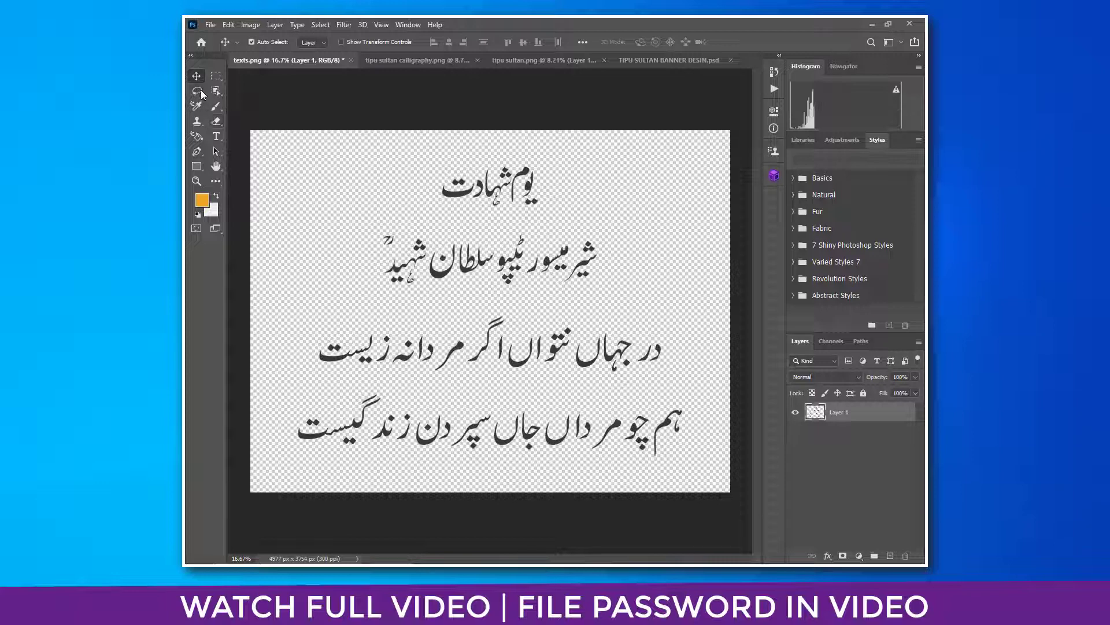
pyautogui.click(200, 91)
pyautogui.moveTo(570, 158)
pyautogui.mouseDown()
pyautogui.moveTo(413, 196)
pyautogui.moveTo(551, 204)
pyautogui.moveTo(567, 165)
pyautogui.mouseUp()
pyautogui.click(665, 333)
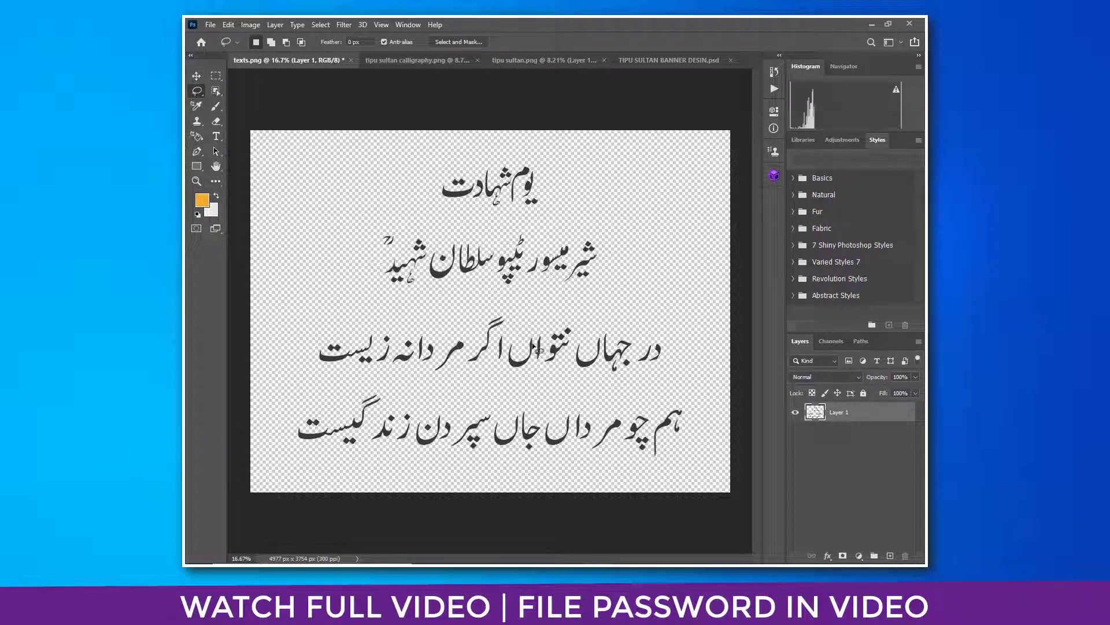
pyautogui.moveTo(691, 322)
pyautogui.mouseDown()
pyautogui.moveTo(472, 309)
pyautogui.moveTo(307, 328)
pyautogui.moveTo(329, 373)
pyautogui.moveTo(597, 389)
pyautogui.moveTo(702, 365)
pyautogui.moveTo(665, 178)
pyautogui.moveTo(676, 66)
pyautogui.moveTo(622, 167)
pyautogui.moveTo(598, 180)
pyautogui.mouseUp()
pyautogui.press('v')
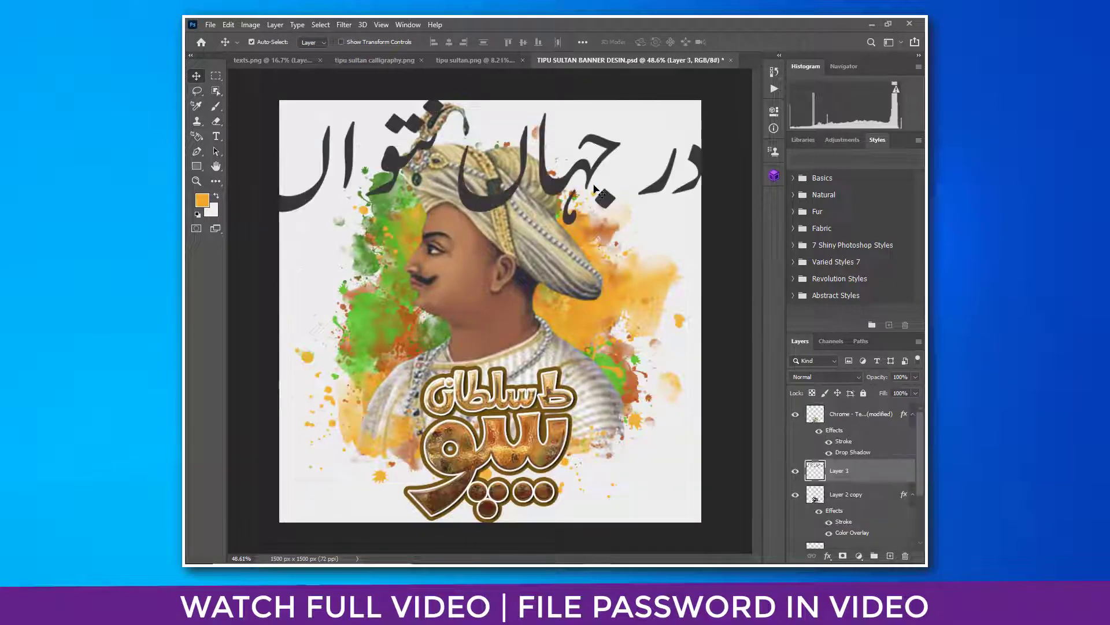
# Scale the imported verse line down and place it in the upper-right corner of the banner canvas
pyautogui.hotkey('ctrl', 't')
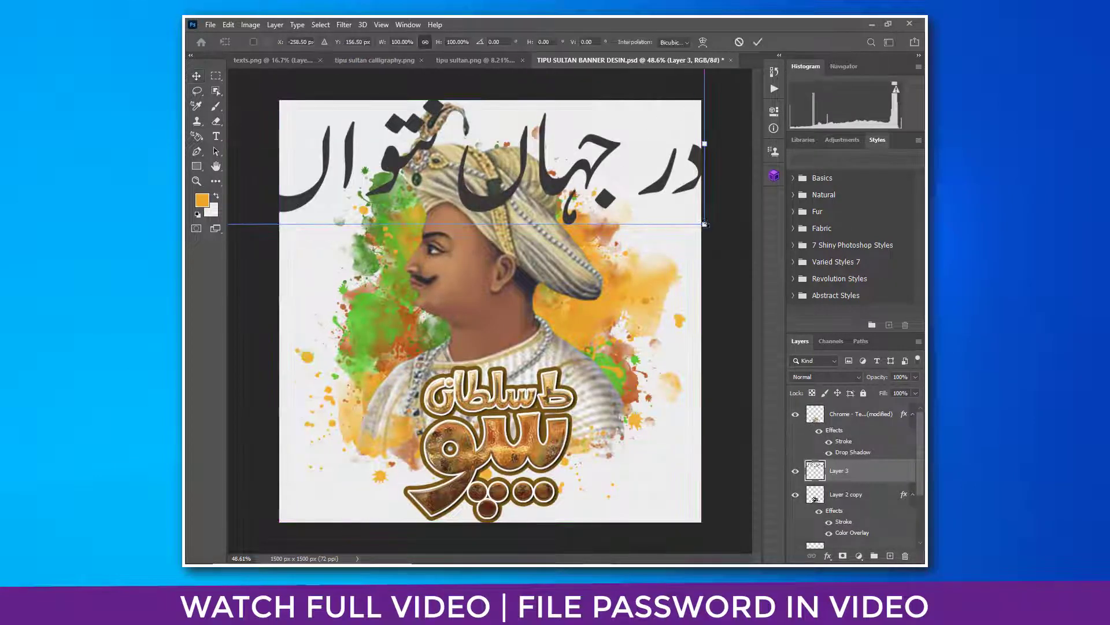
pyautogui.moveTo(705, 223); pyautogui.dragTo(663, 128)
pyautogui.press('Return')
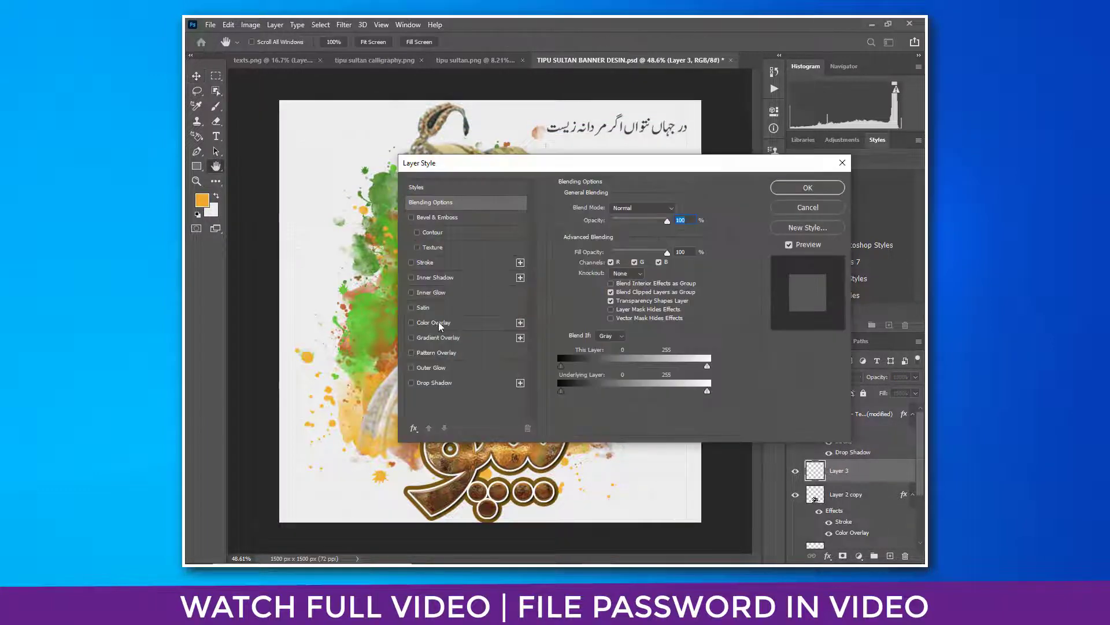
# Add a Color Overlay to the imported verse line on Layer 3 and set its colour to brown (985700)
pyautogui.click(436, 322)
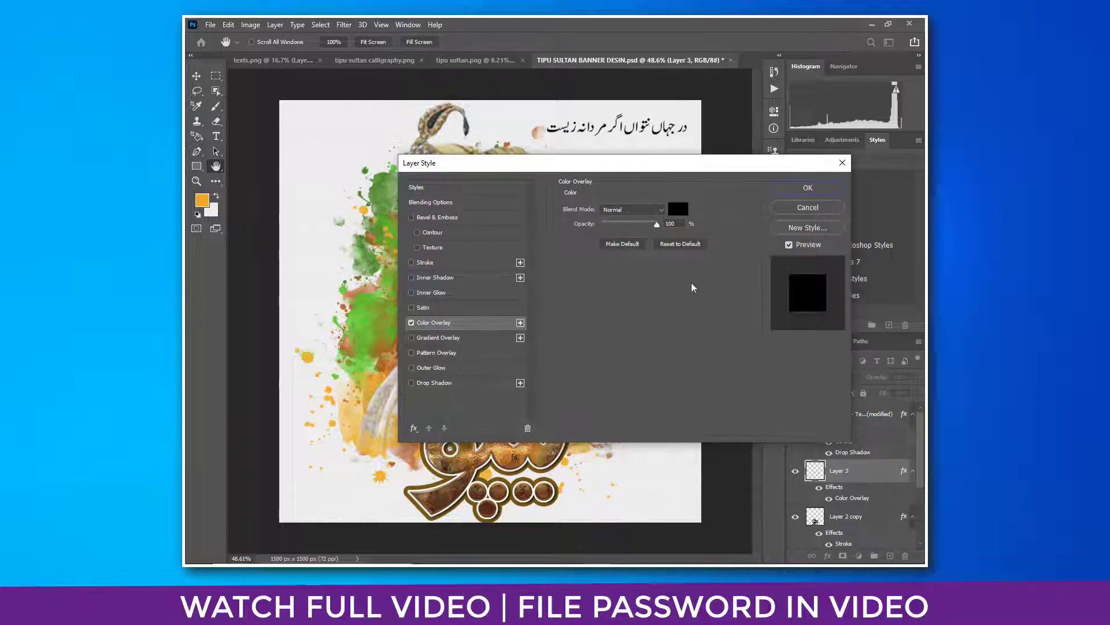
pyautogui.click(678, 210)
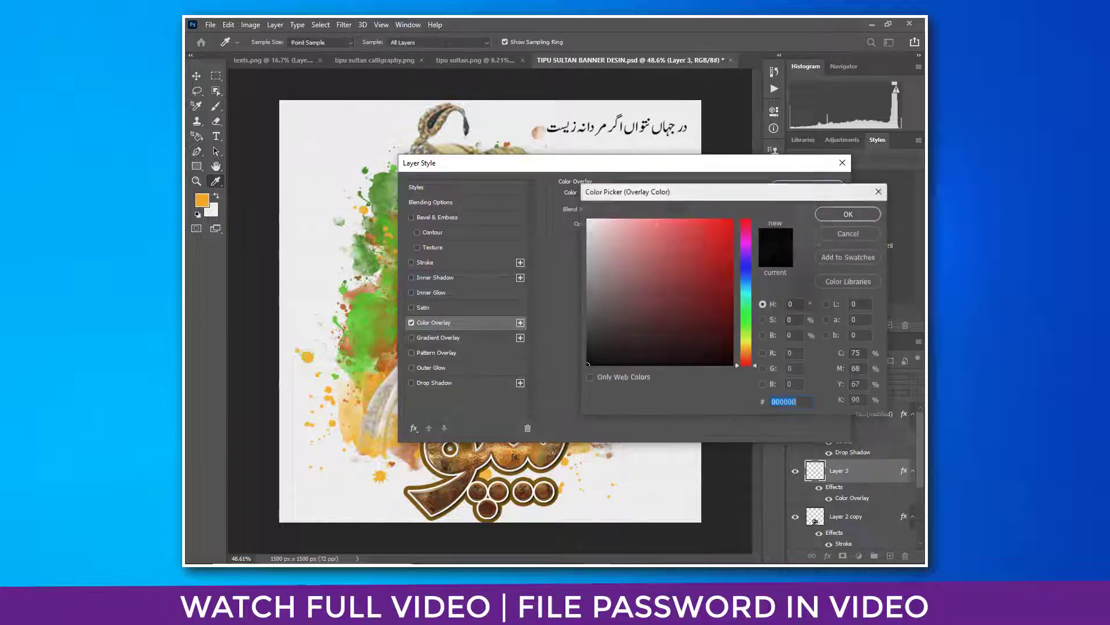
pyautogui.write('ff0000')
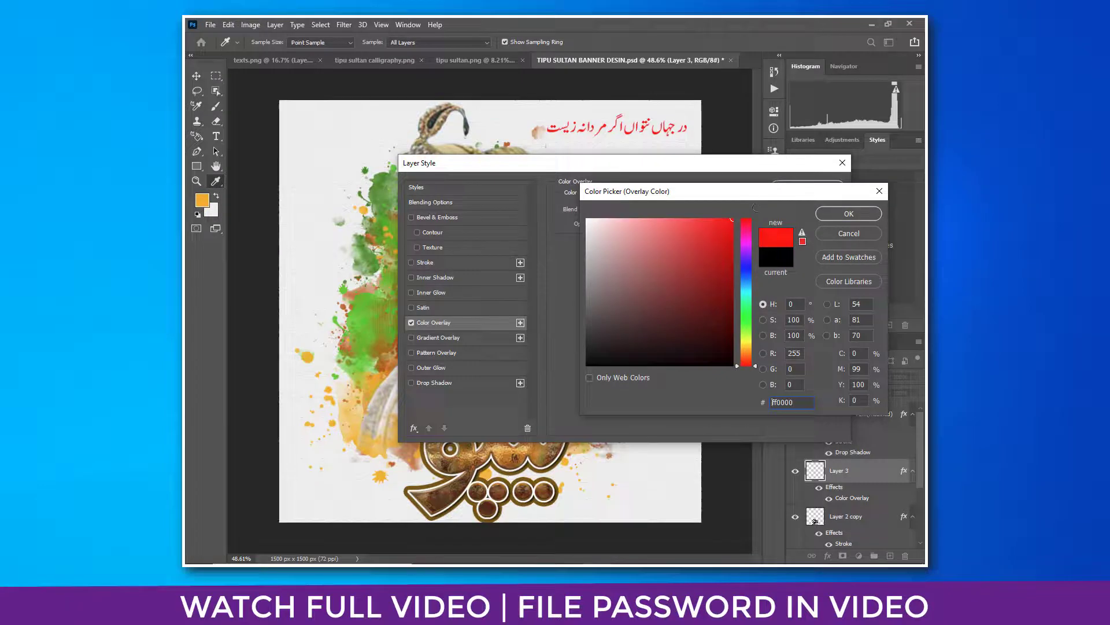
pyautogui.click(390, 347)
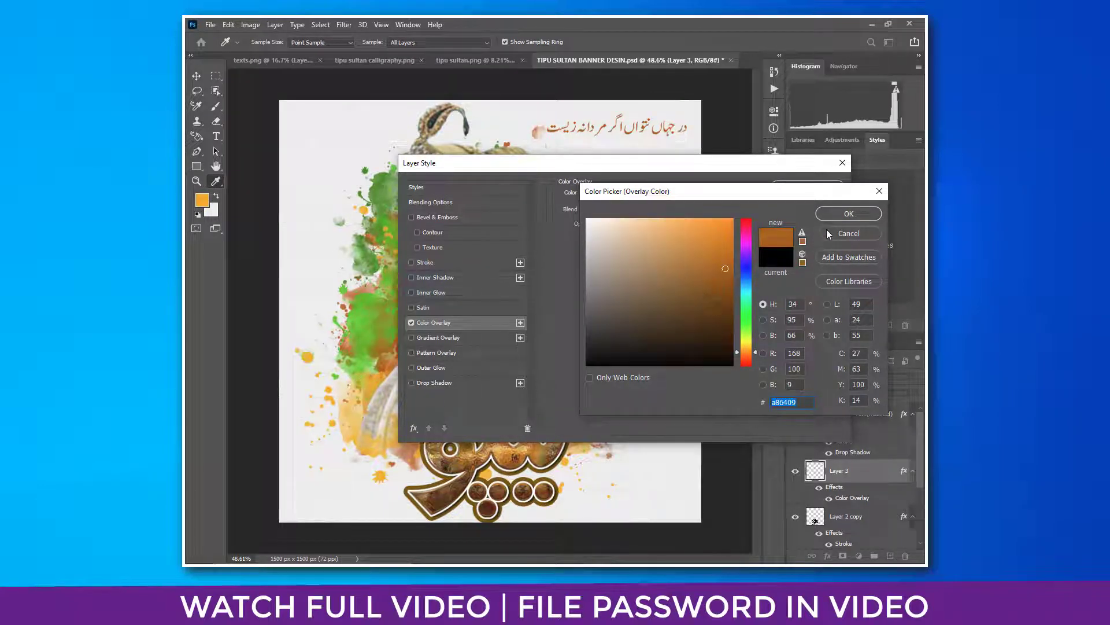
pyautogui.click(733, 277)
pyautogui.click(848, 214)
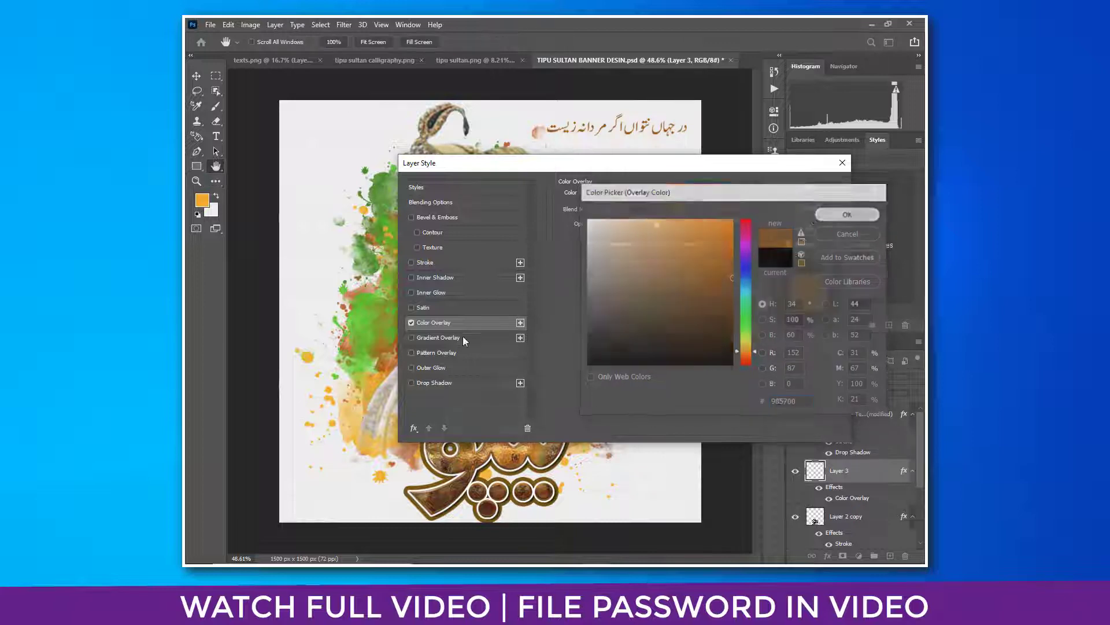
# Try a drop shadow with a 1 px distance on Layer 3, switch it off and apply the layer style
pyautogui.click(420, 383)
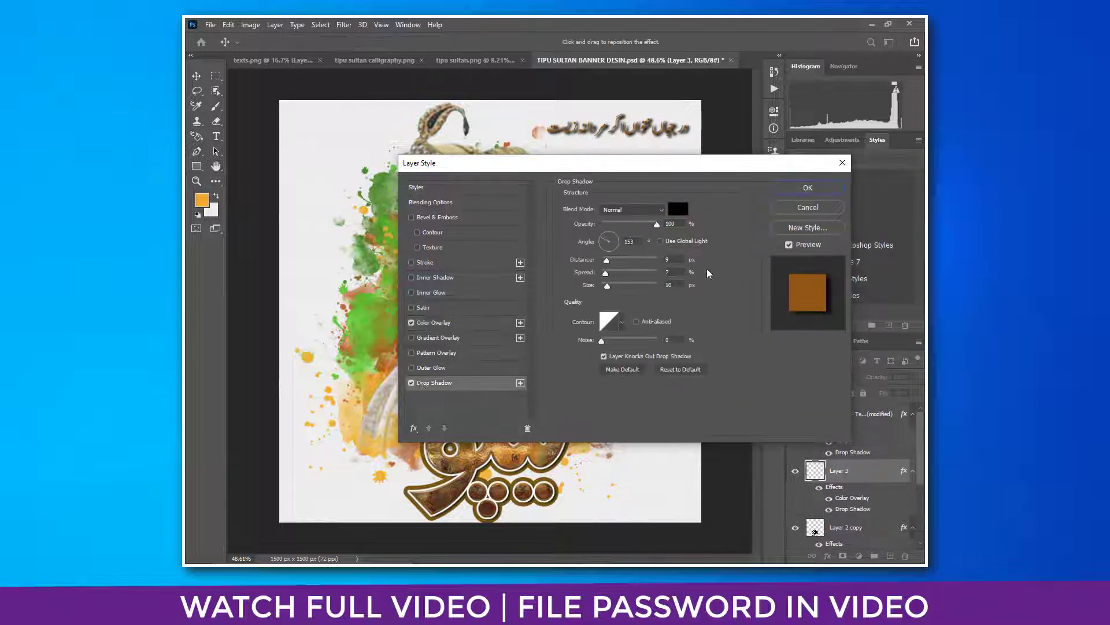
pyautogui.moveTo(590, 263); pyautogui.dragTo(584, 263)
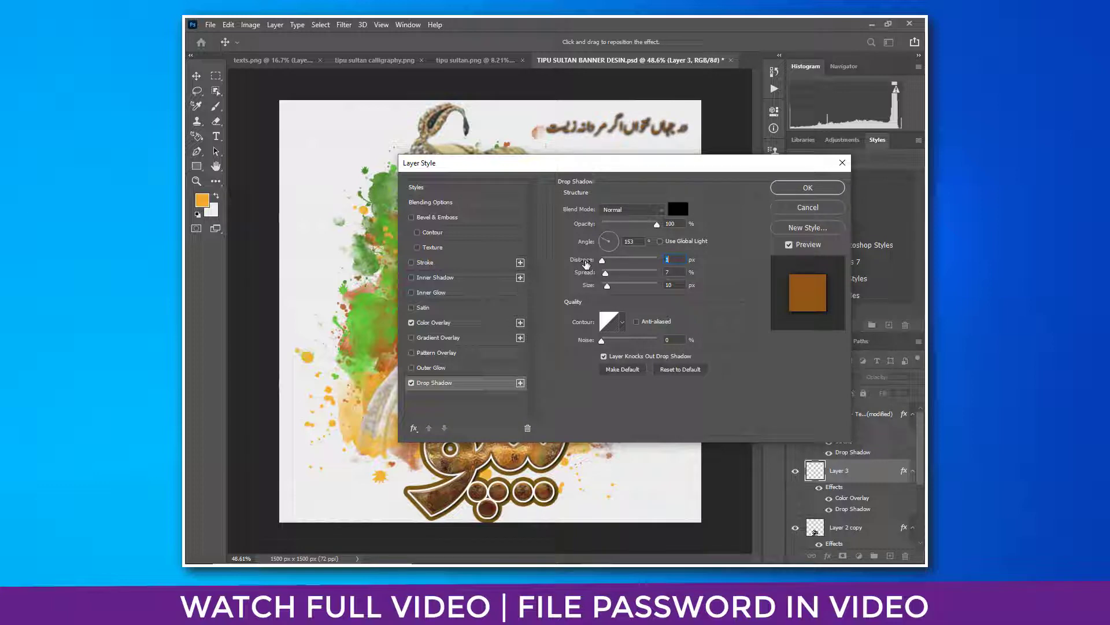
pyautogui.click(412, 383)
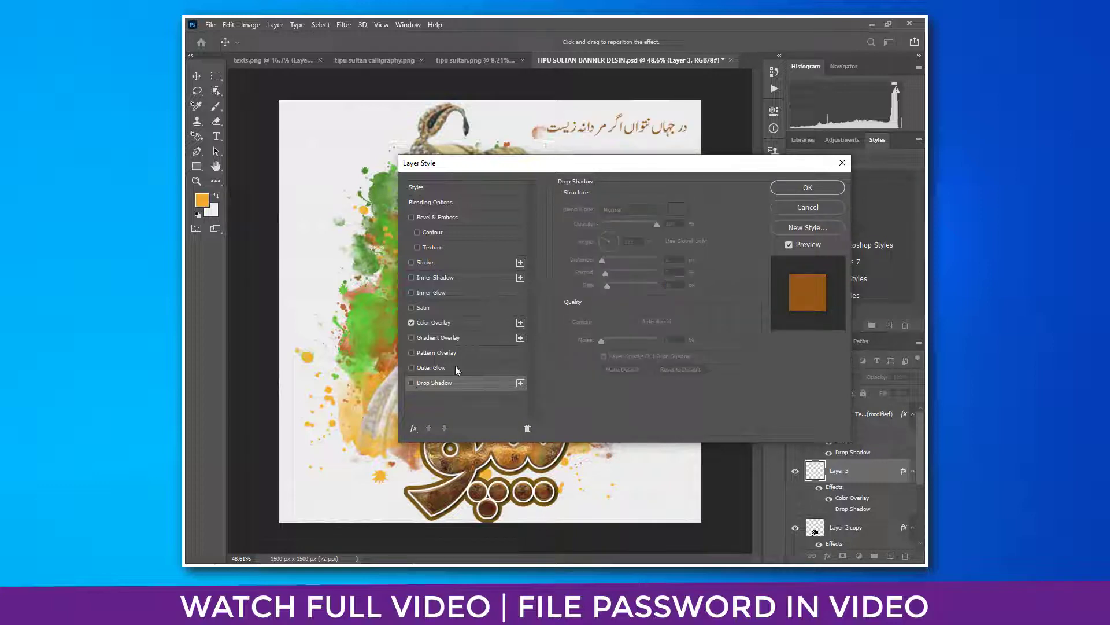
pyautogui.click(786, 189)
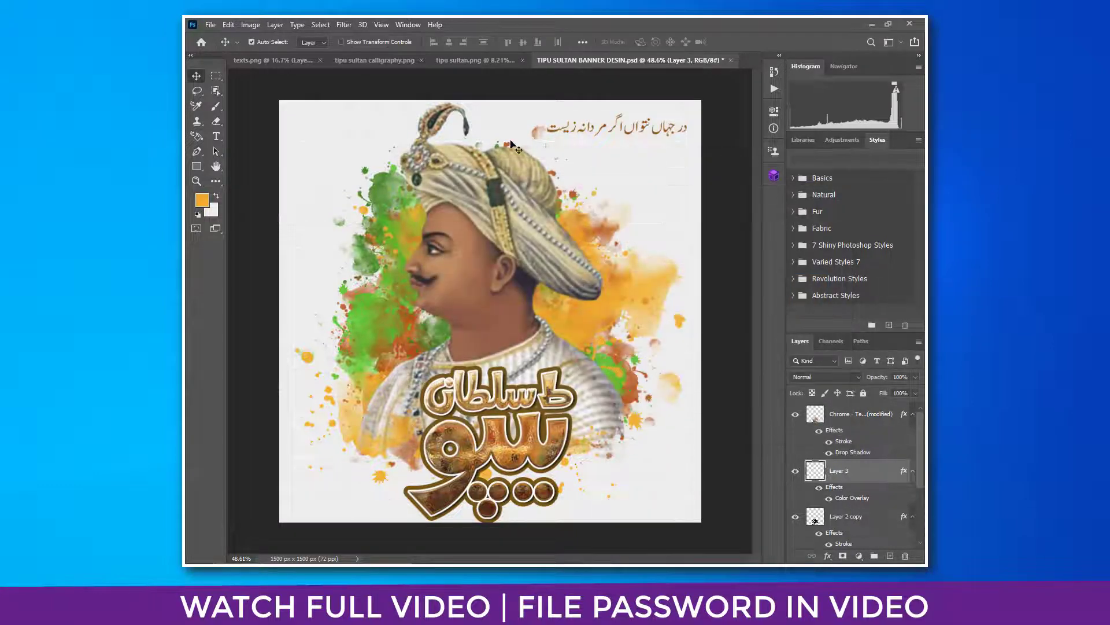
# Lasso the fourth Urdu text line in texts.png and bring it into the TIPU SULTAN BANNER DESIN.psd document
pyautogui.click(291, 59)
pyautogui.click(702, 404)
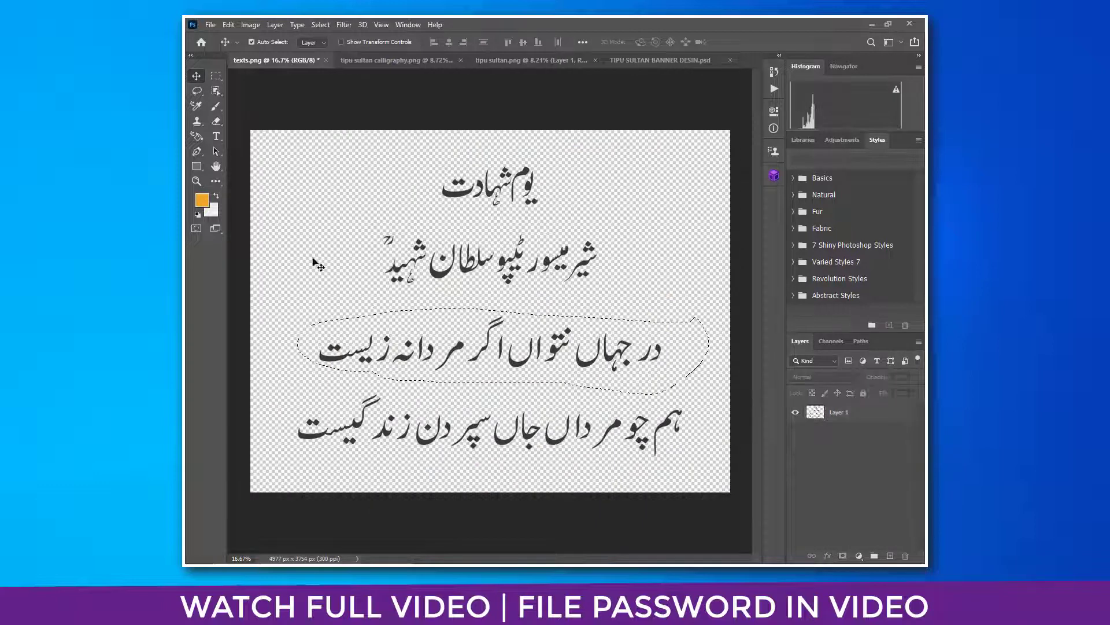
pyautogui.press('l')
pyautogui.click(343, 393)
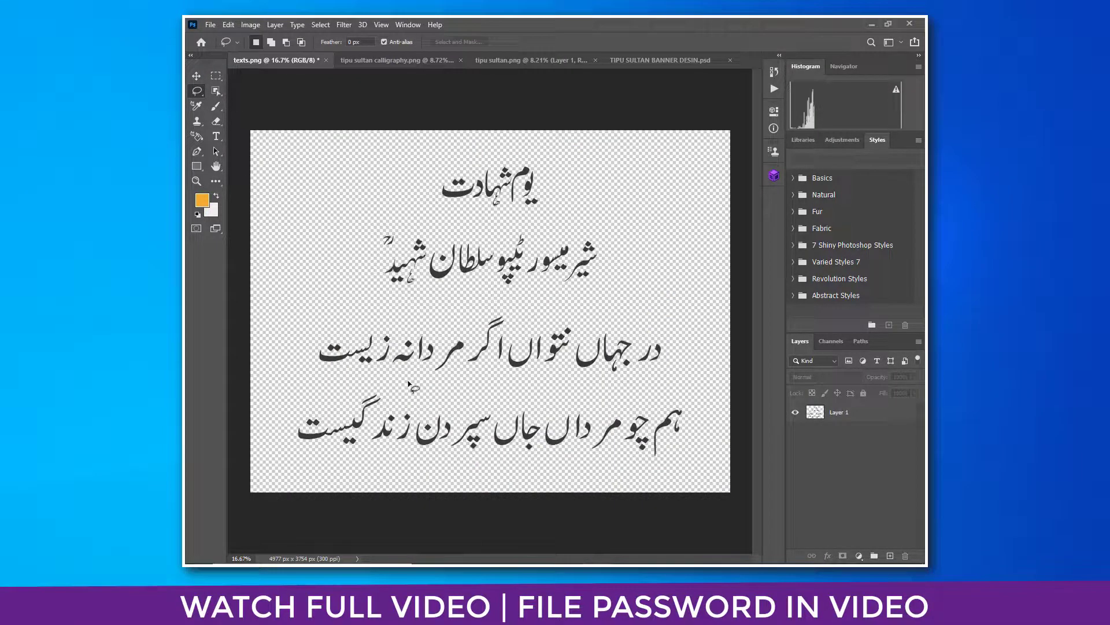
pyautogui.moveTo(417, 380)
pyautogui.mouseDown()
pyautogui.moveTo(298, 393)
pyautogui.moveTo(279, 456)
pyautogui.moveTo(629, 483)
pyautogui.moveTo(691, 460)
pyautogui.moveTo(704, 400)
pyautogui.moveTo(472, 401)
pyautogui.moveTo(415, 382)
pyautogui.mouseUp()
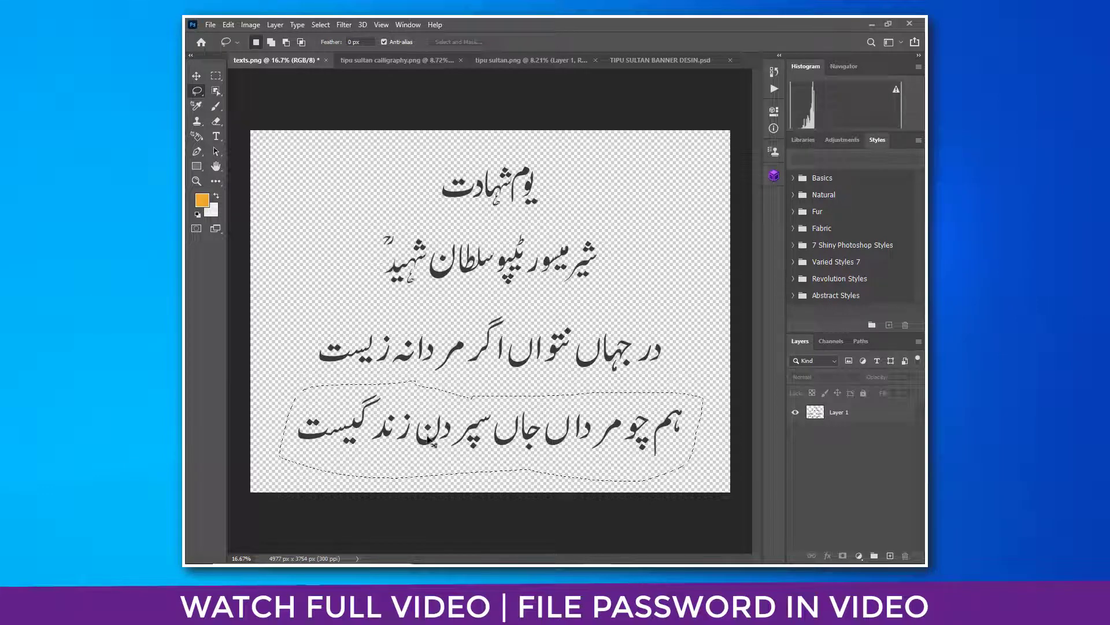
pyautogui.moveTo(426, 436); pyautogui.dragTo(500, 356)
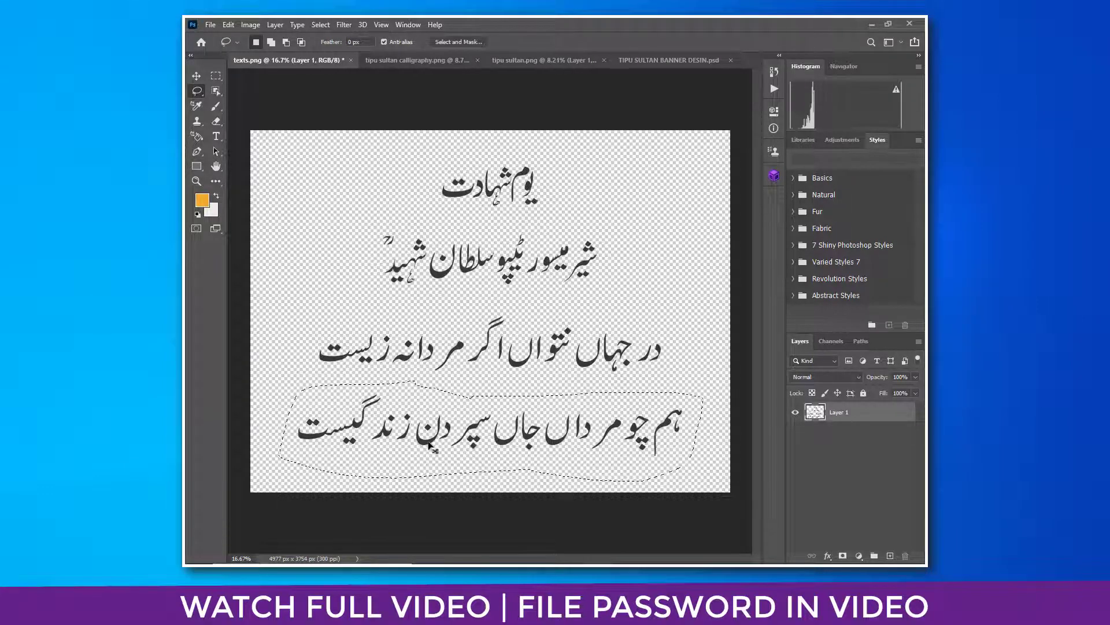
pyautogui.moveTo(434, 448)
pyautogui.mouseDown()
pyautogui.moveTo(450, 449)
pyautogui.moveTo(578, 257)
pyautogui.moveTo(683, 63)
pyautogui.moveTo(625, 186)
pyautogui.moveTo(566, 202)
pyautogui.moveTo(553, 228)
pyautogui.moveTo(523, 243)
pyautogui.mouseUp()
# Scale the second verse line down and place it beneath the first verse line in the banner's upper-right corner
pyautogui.hotkey('ctrl', 't')
pyautogui.moveTo(694, 247); pyautogui.dragTo(610, 322)
pyautogui.moveTo(646, 256); pyautogui.dragTo(515, 257)
pyautogui.moveTo(592, 262)
pyautogui.mouseDown()
pyautogui.moveTo(555, 253)
pyautogui.moveTo(578, 257)
pyautogui.mouseUp()
pyautogui.press('Return')
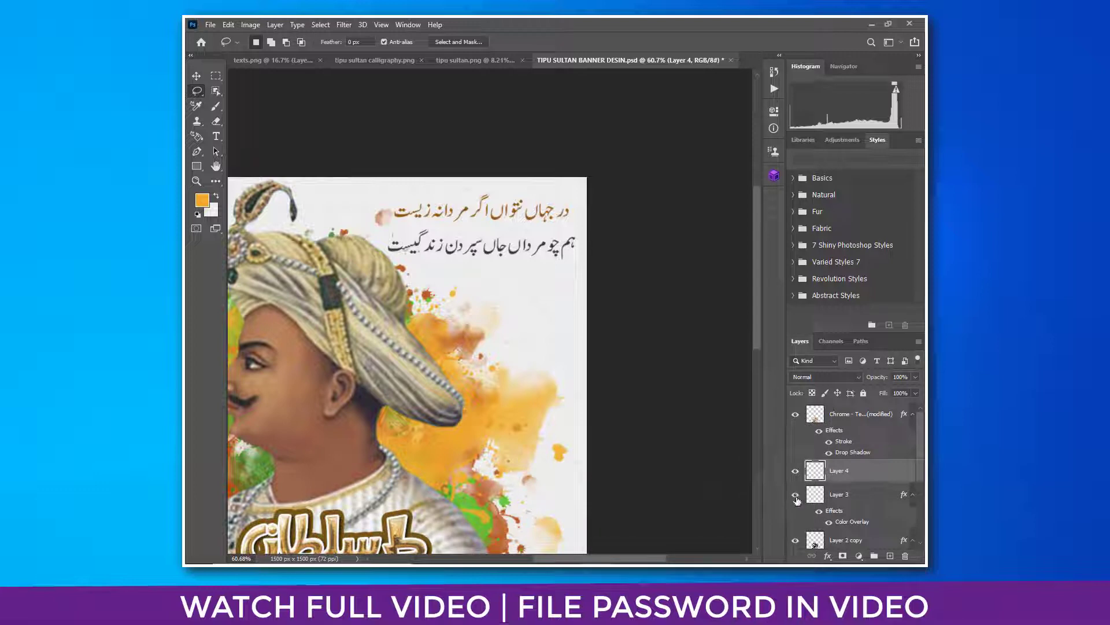
# Copy the layer style of Layer 3 and paste it onto Layer 4
pyautogui.click(796, 496)
pyautogui.click(796, 496)
pyautogui.rightClick(856, 496)
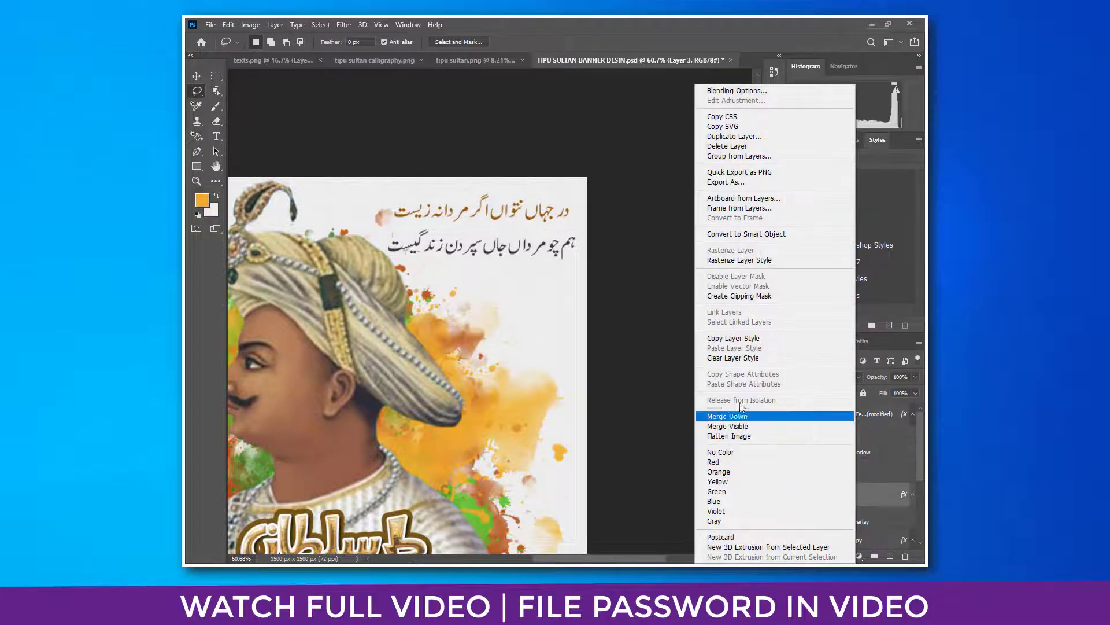
pyautogui.click(733, 338)
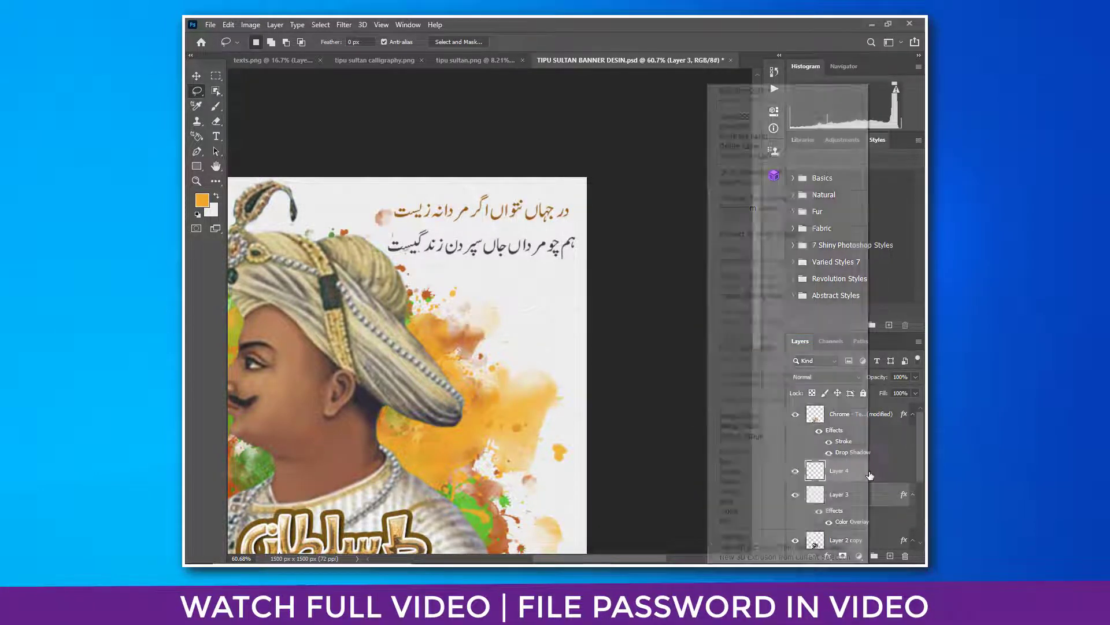
pyautogui.rightClick(870, 475)
pyautogui.click(756, 353)
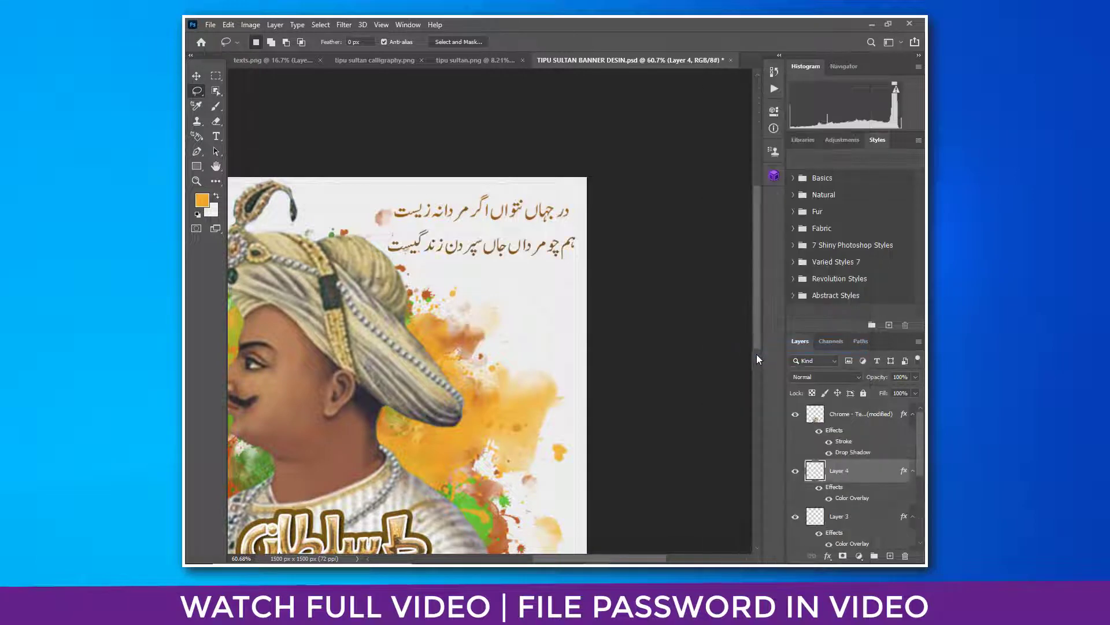
# Move the second verse line up closer to the first verse line
pyautogui.moveTo(513, 230)
pyautogui.mouseDown()
pyautogui.moveTo(556, 288)
pyautogui.moveTo(523, 270)
pyautogui.mouseUp()
pyautogui.press('v')
pyautogui.moveTo(615, 290); pyautogui.dragTo(572, 290)
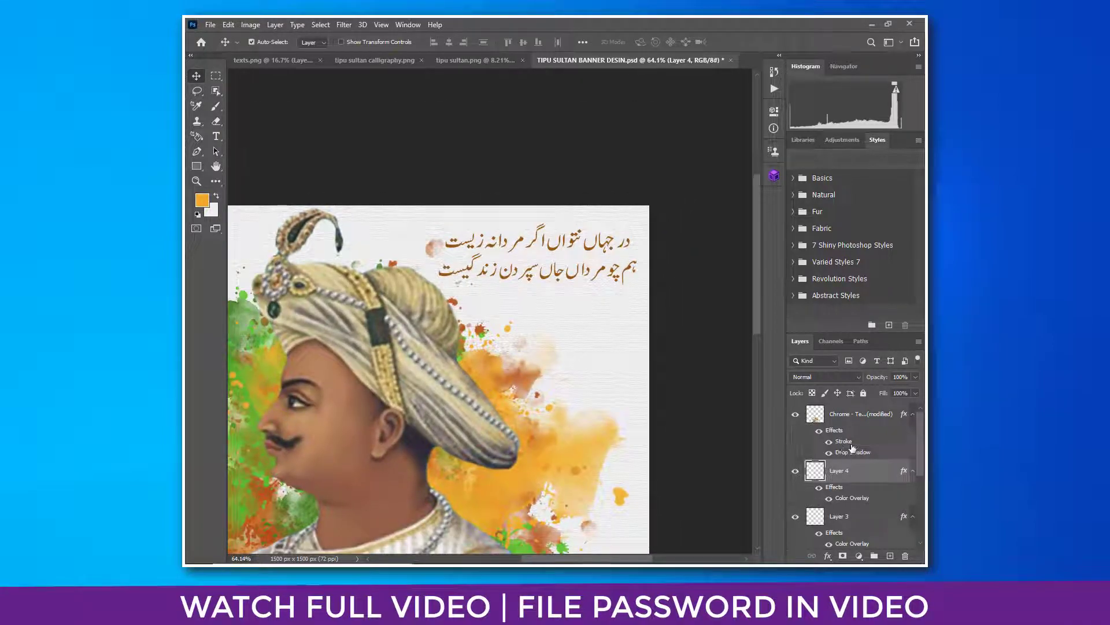
# Group the verse layers Layer 3 and Layer 4 and name the group Poetry
pyautogui.keyDown('shift'); pyautogui.click(856, 522); pyautogui.keyUp('shift')
pyautogui.click(794, 472)
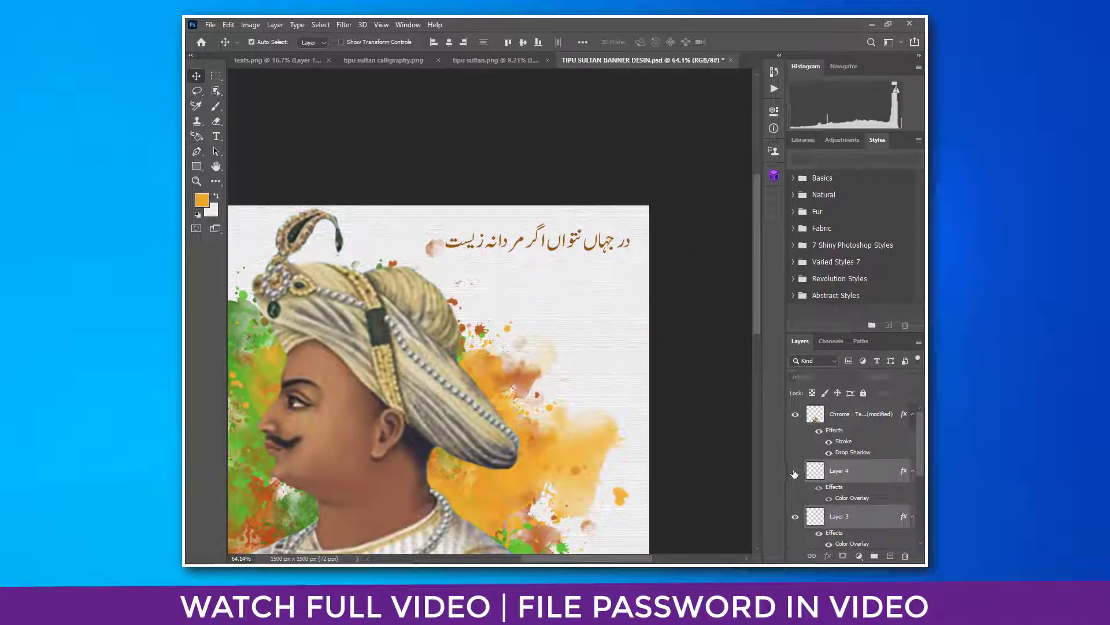
pyautogui.click(795, 472)
pyautogui.hotkey('ctrl', 'g')
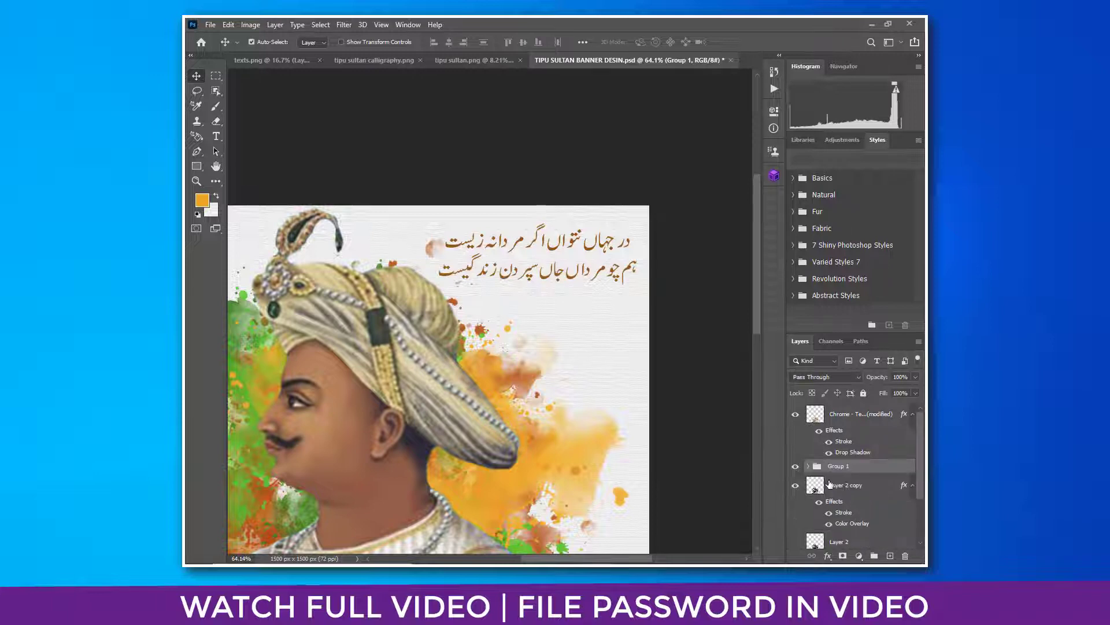
pyautogui.doubleClick(833, 466)
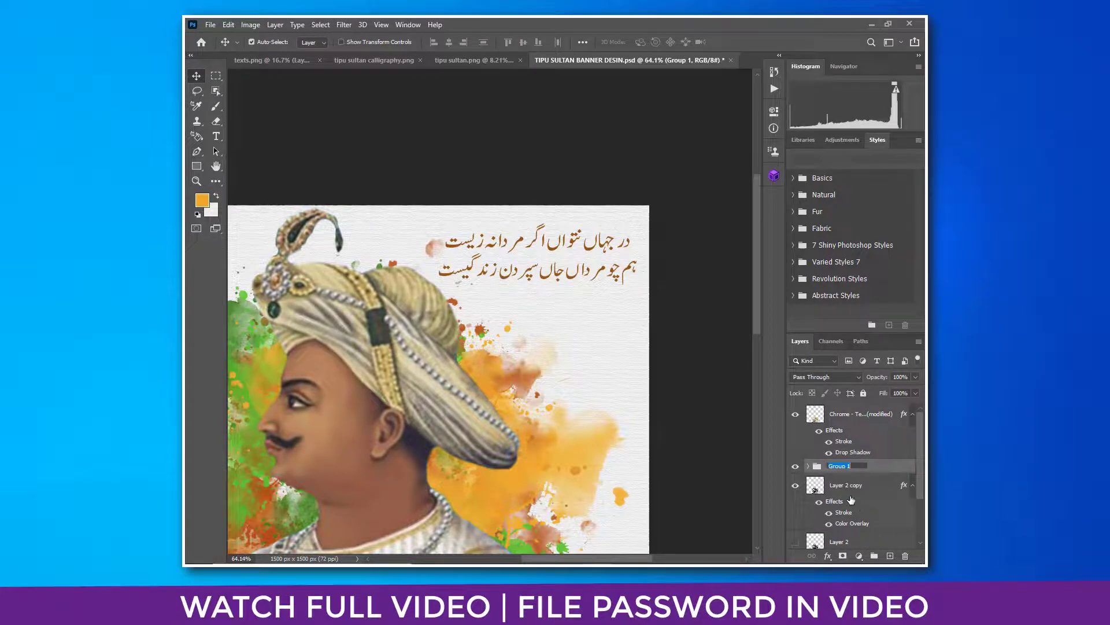
pyautogui.write('c')
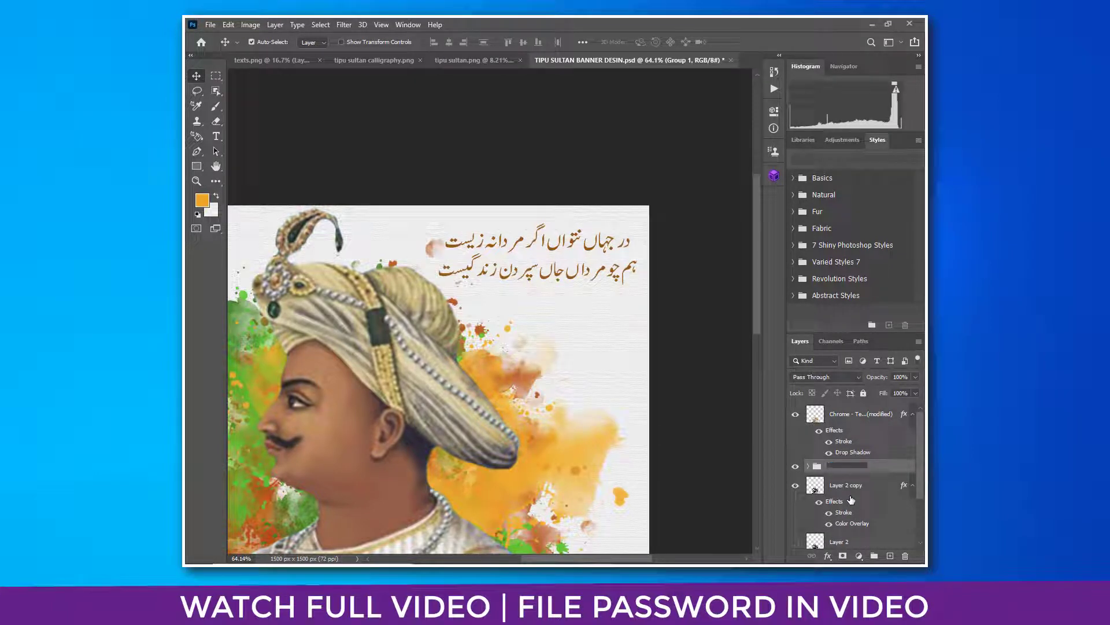
pyautogui.write('oetry')
pyautogui.press('Return')
# Move the Poetry group to the top of the layer stack and collapse the effects of the Chrome layer and Layer 2 copy
pyautogui.click(799, 489)
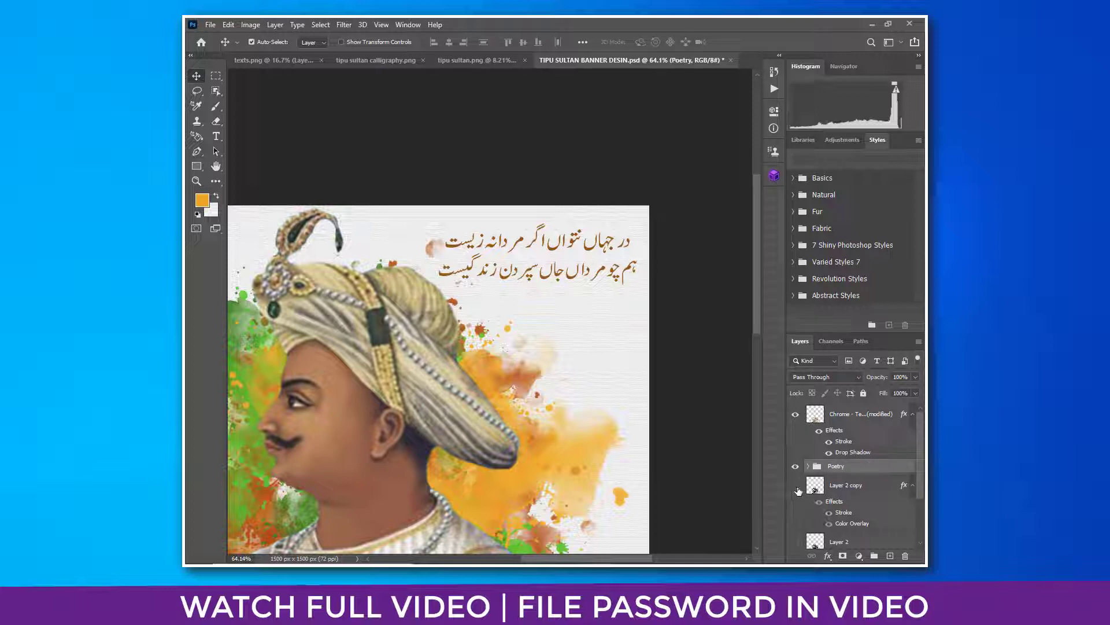
pyautogui.hotkey('ctrl', 'space')
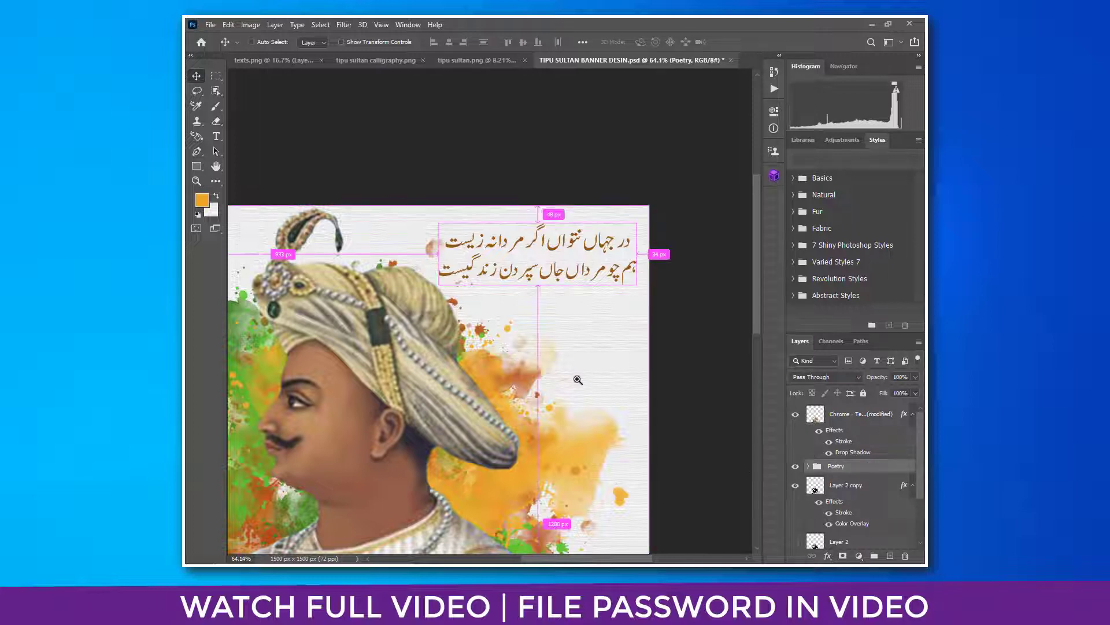
pyautogui.rightClick(594, 389)
pyautogui.click(601, 399)
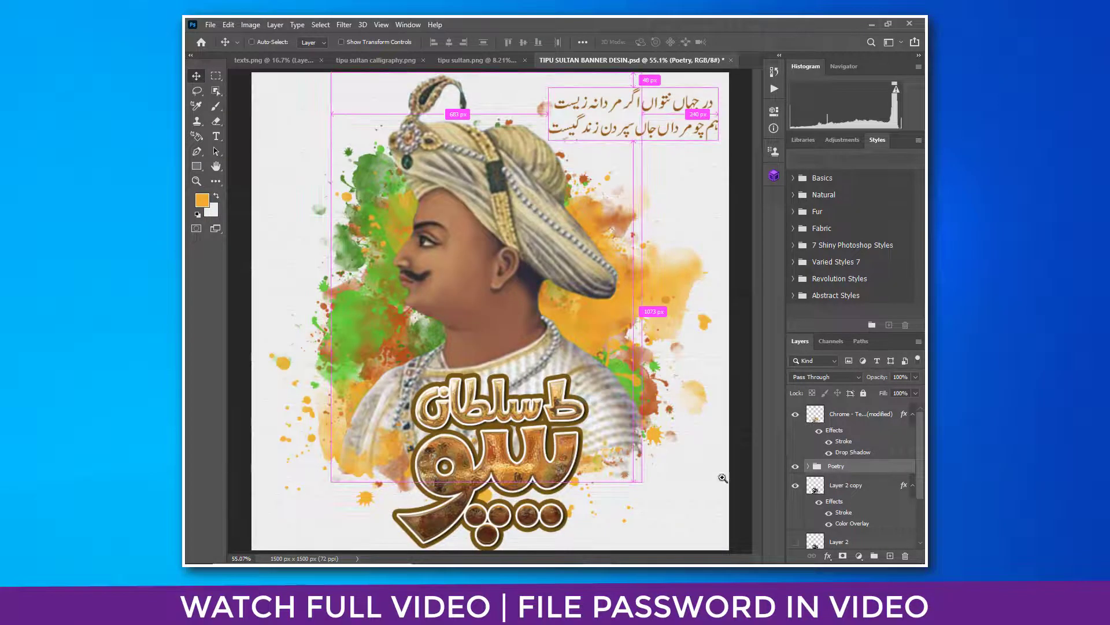
pyautogui.moveTo(838, 467); pyautogui.dragTo(835, 403)
pyautogui.click(914, 431)
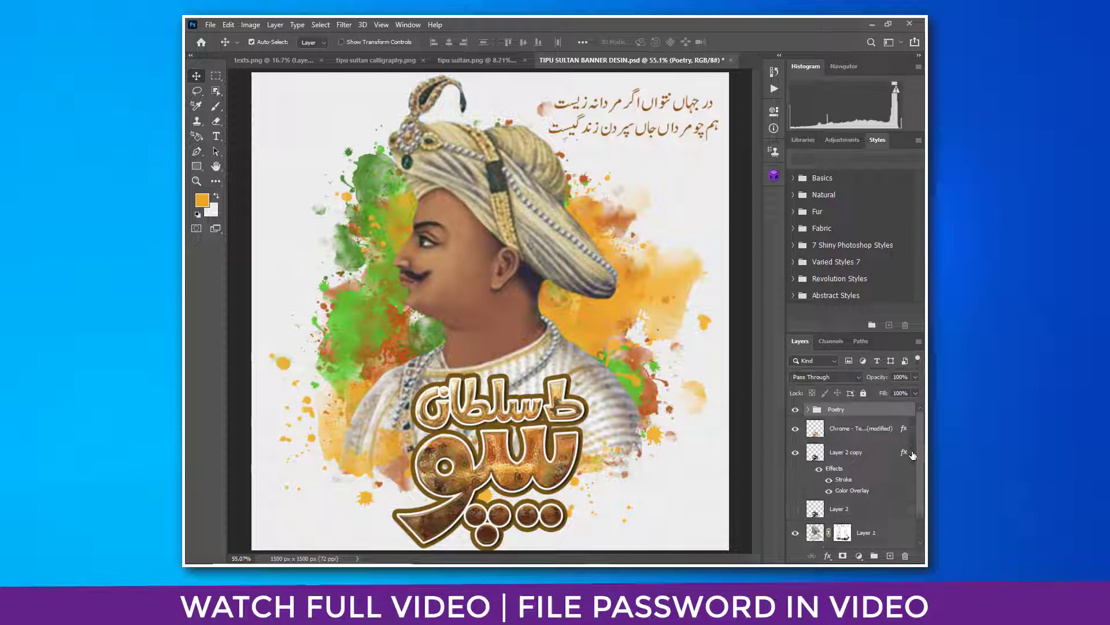
pyautogui.click(913, 452)
# Group Layer 2, Layer 2 copy and the Chrome calligraphy layer, and name the group Title Text
pyautogui.click(871, 479)
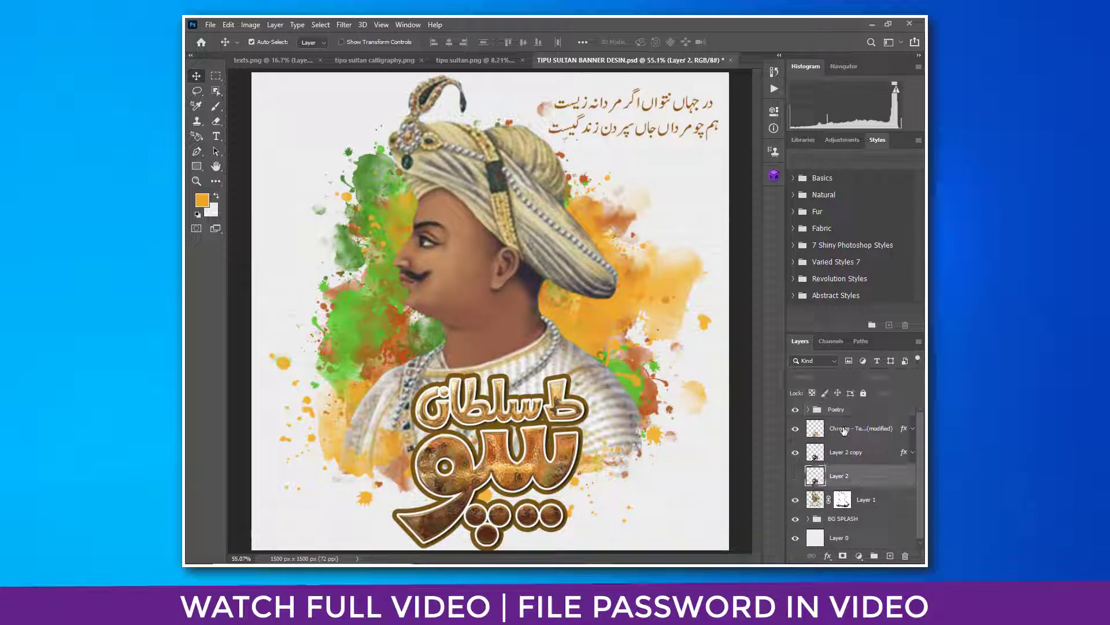
pyautogui.keyDown('shift'); pyautogui.click(842, 437); pyautogui.keyUp('shift')
pyautogui.hotkey('ctrl', 'g')
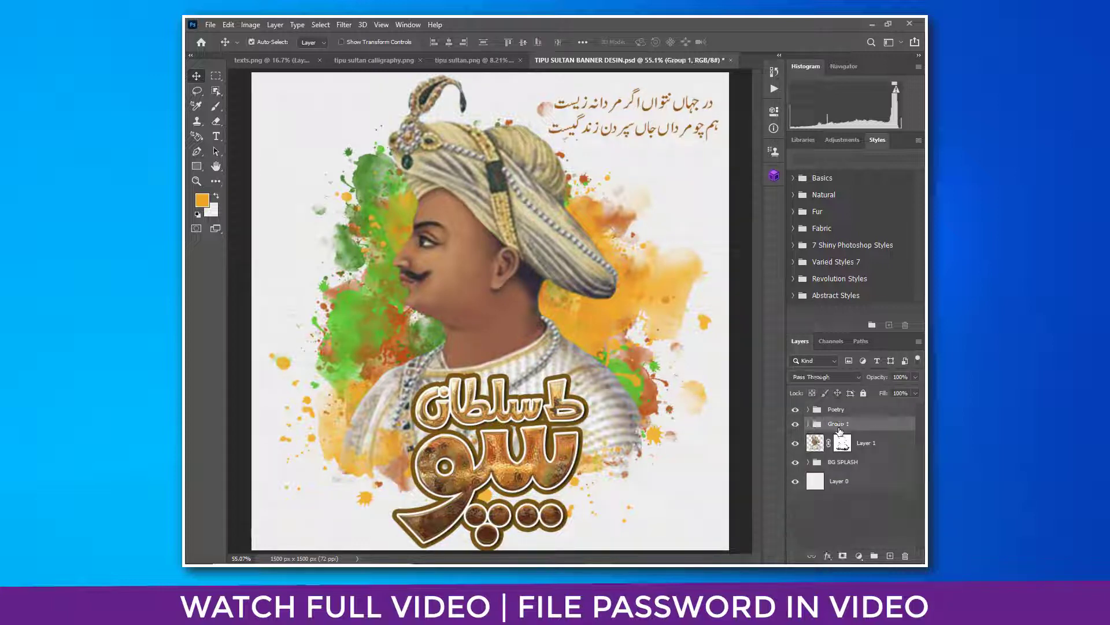
pyautogui.doubleClick(839, 424)
pyautogui.write('t')
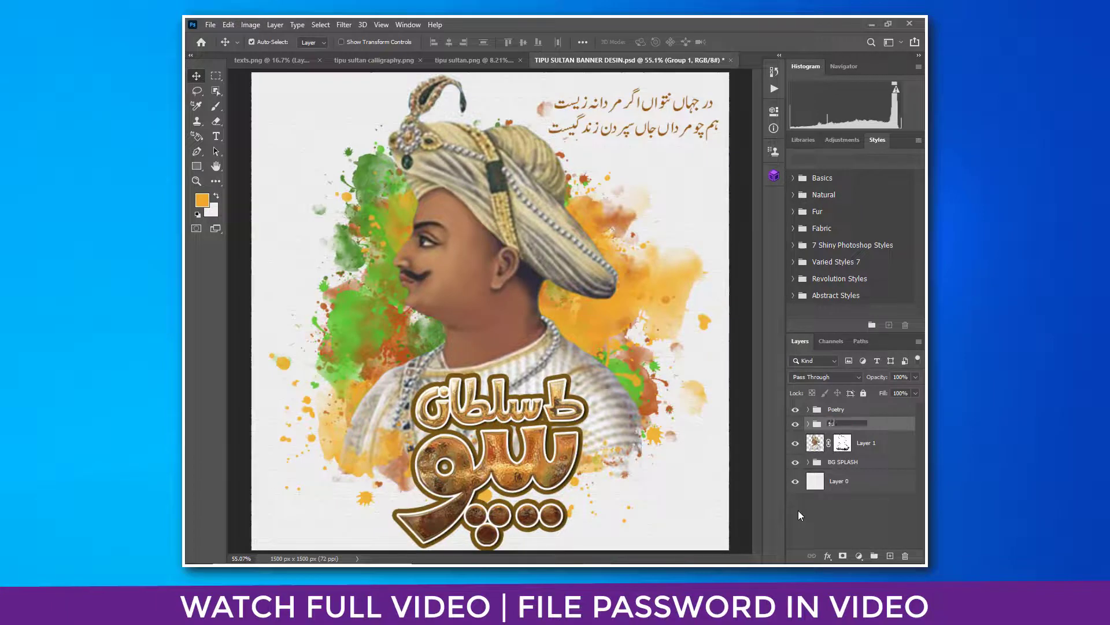
pyautogui.press('BackSpace')
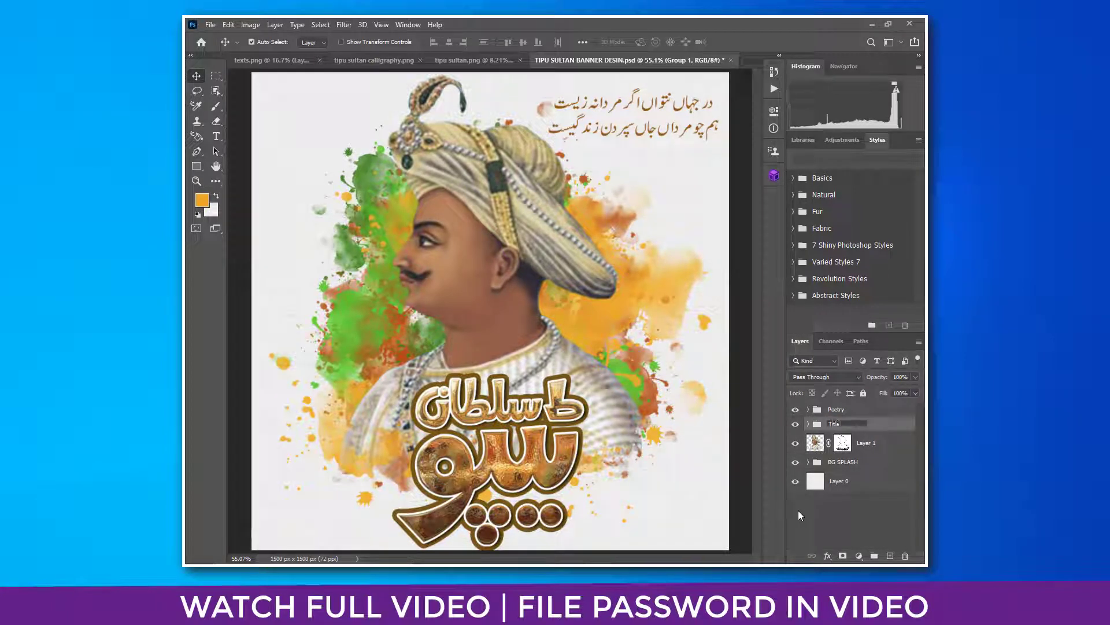
pyautogui.write('tle Text')
pyautogui.press('Return')
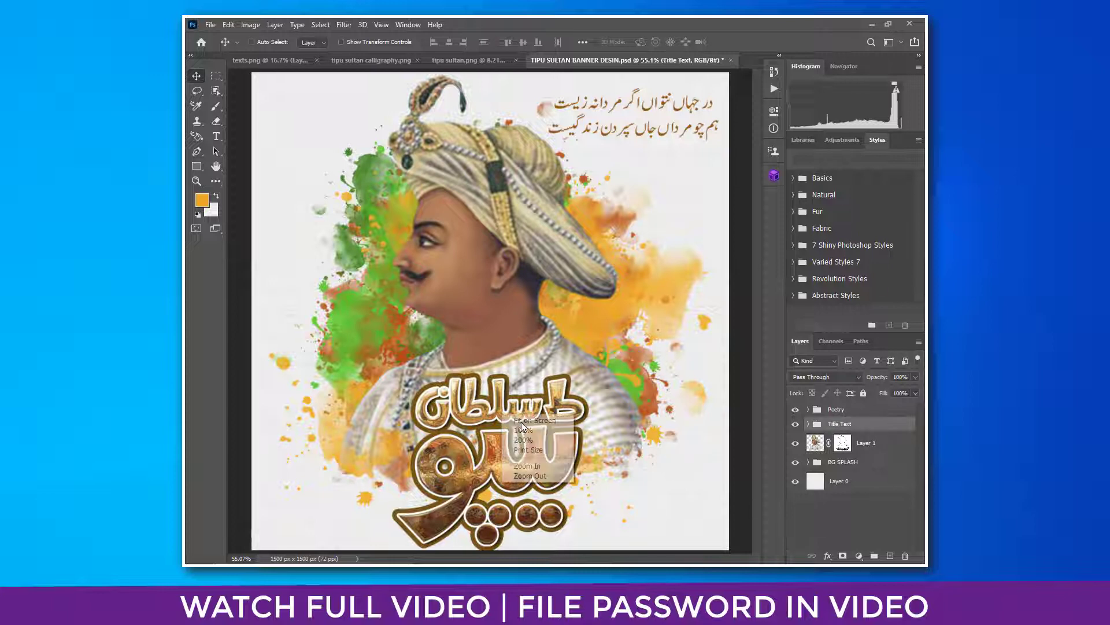
# Duplicate the background Layer 0, adjust the copy with Free Transform and save the banner
pyautogui.moveTo(591, 423)
pyautogui.mouseDown()
pyautogui.moveTo(577, 423)
pyautogui.moveTo(587, 430)
pyautogui.mouseUp()
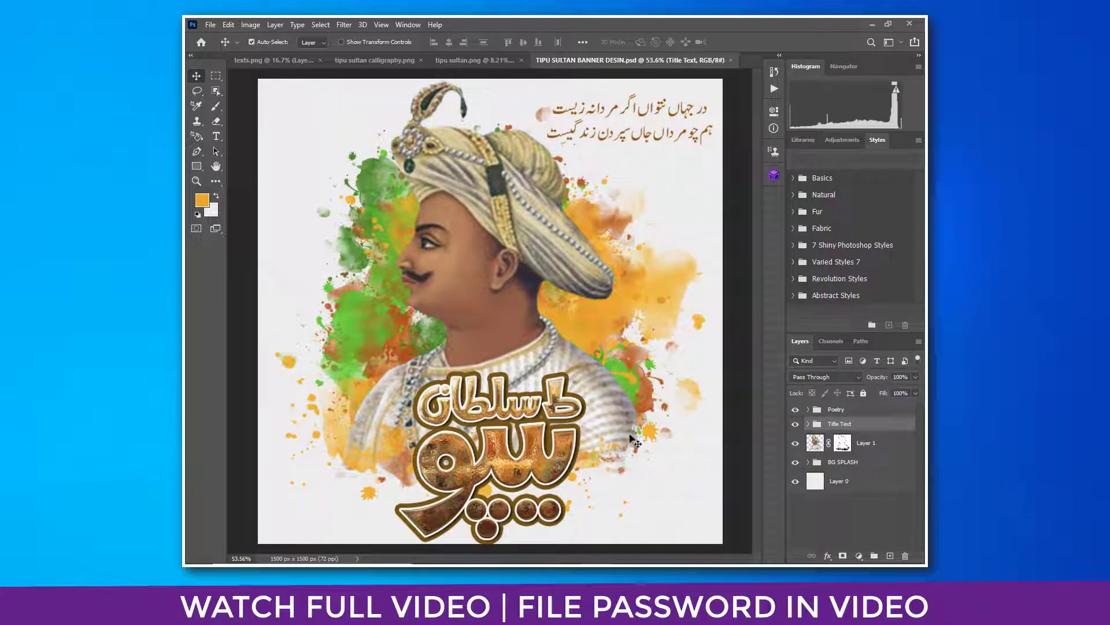
pyautogui.click(851, 487)
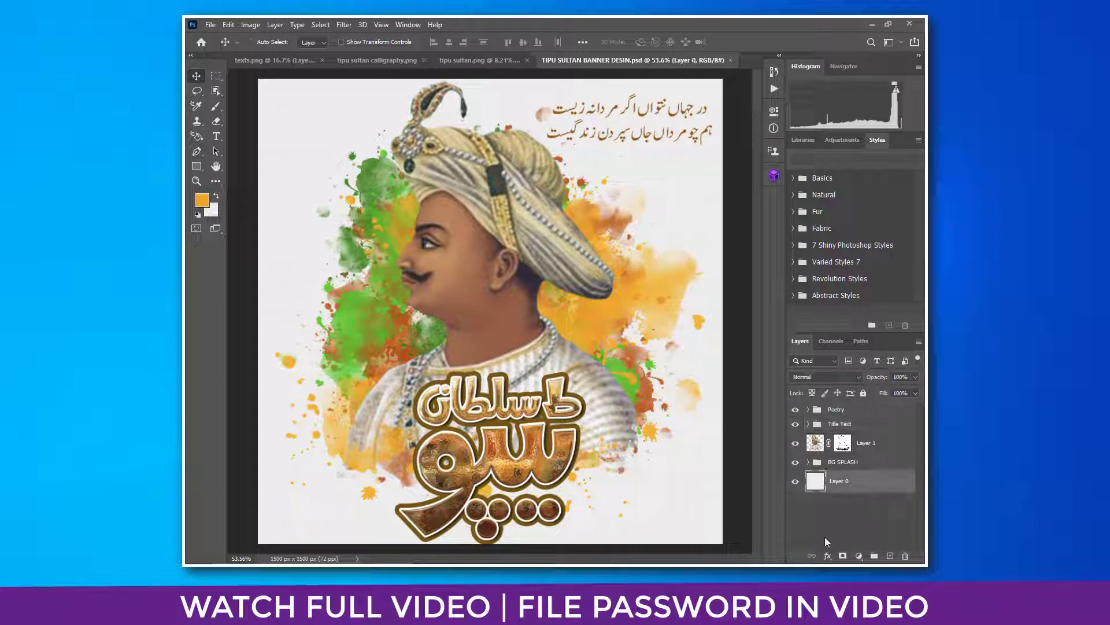
pyautogui.hotkey('ctrl', 'j')
pyautogui.hotkey('ctrl', 't')
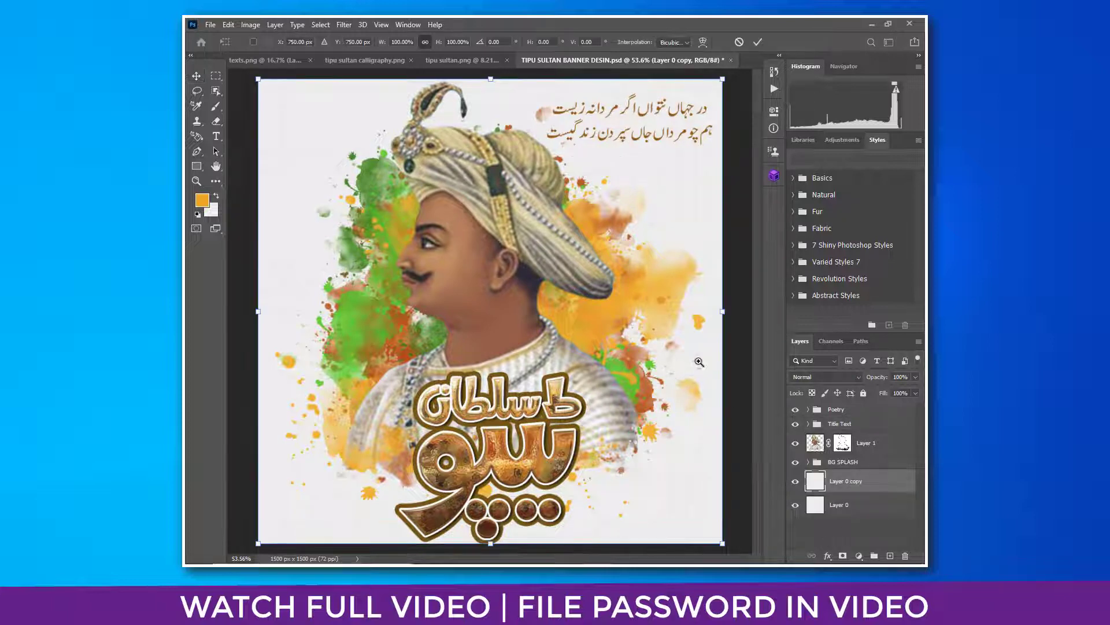
pyautogui.moveTo(699, 362); pyautogui.dragTo(659, 373)
pyautogui.moveTo(682, 479); pyautogui.dragTo(714, 431)
pyautogui.press('Return')
pyautogui.moveTo(494, 354); pyautogui.dragTo(522, 354)
pyautogui.hotkey('ctrl', 's')
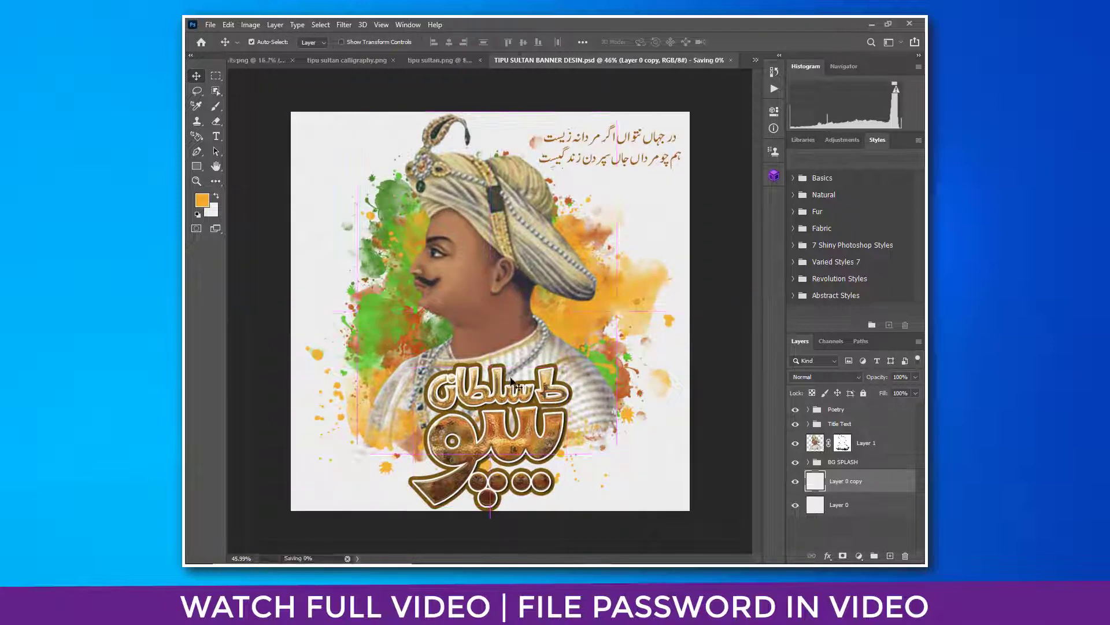
# Select the top line یوم شہادت in texts.png with the Lasso, bring it into the banner and move its layer to the top
pyautogui.click(270, 60)
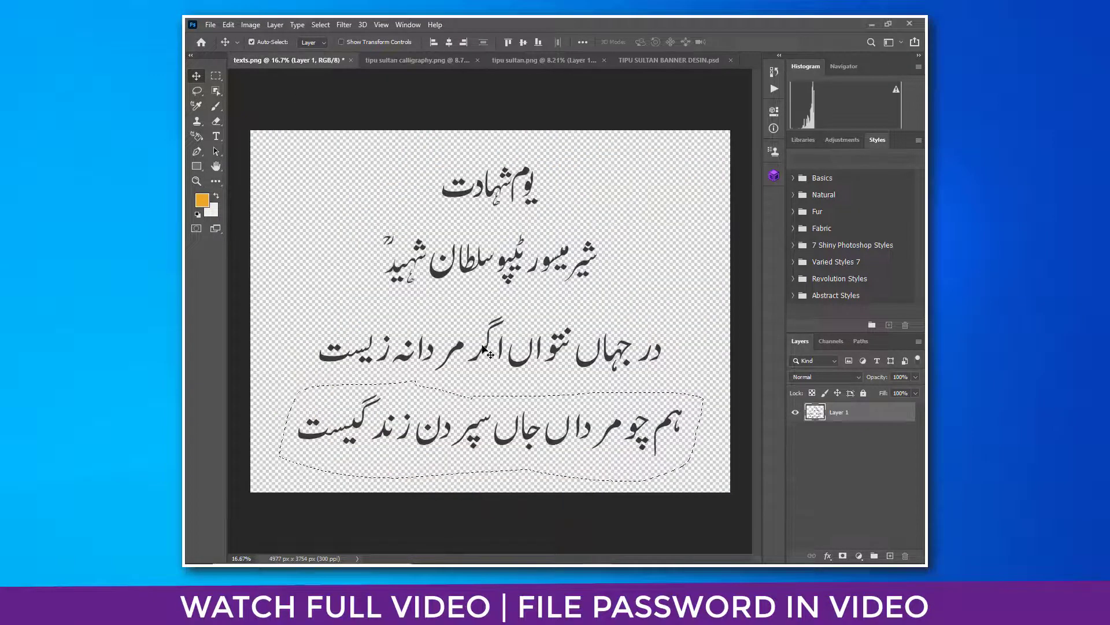
pyautogui.hotkey('ctrl', 'd')
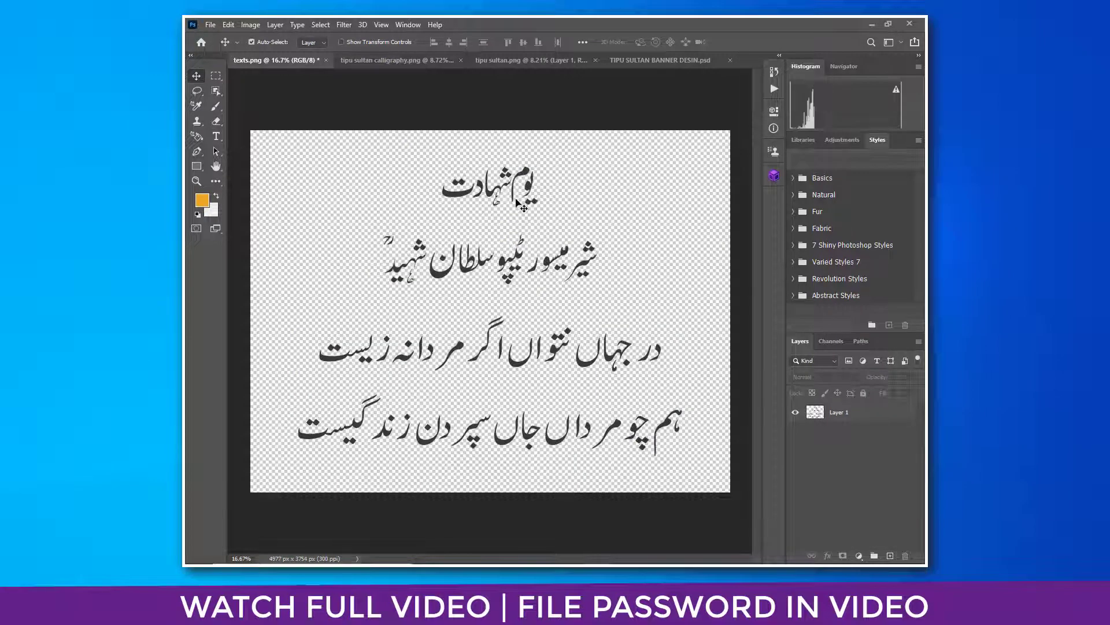
pyautogui.click(197, 91)
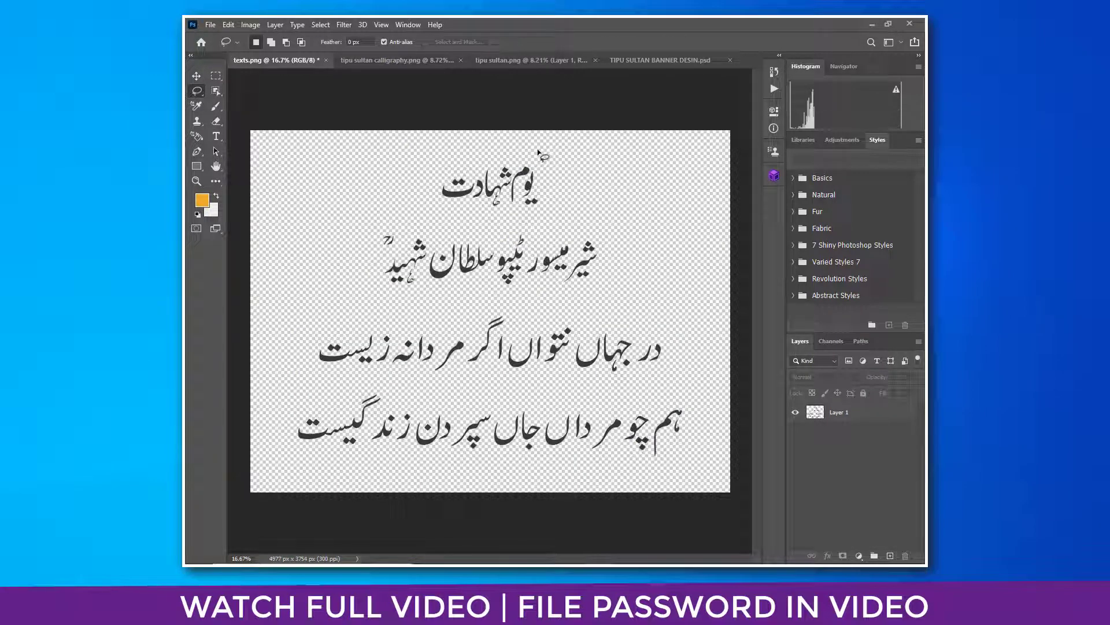
pyautogui.moveTo(538, 152)
pyautogui.mouseDown()
pyautogui.moveTo(493, 226)
pyautogui.moveTo(604, 177)
pyautogui.mouseUp()
pyautogui.press('v')
pyautogui.moveTo(567, 144)
pyautogui.mouseDown()
pyautogui.moveTo(594, 149)
pyautogui.moveTo(645, 67)
pyautogui.moveTo(607, 265)
pyautogui.moveTo(622, 220)
pyautogui.mouseUp()
pyautogui.moveTo(501, 221); pyautogui.dragTo(636, 425)
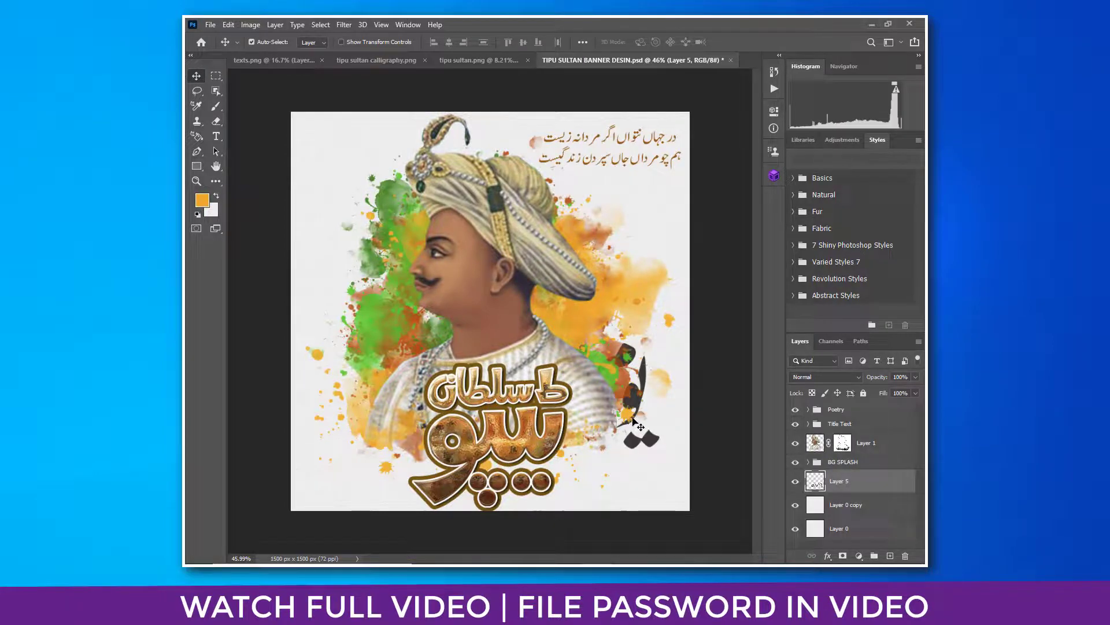
pyautogui.hotkey('ctrl', 'shift', ']')
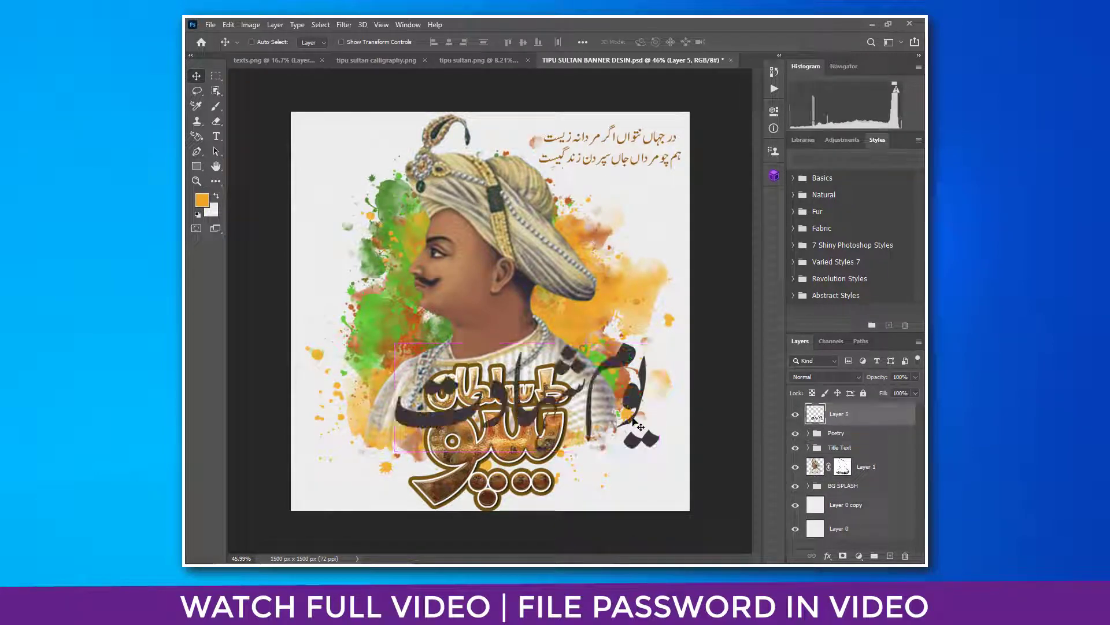
# Shrink the یوم شہادت line with Free Transform, place it in the banner's lower-right corner and keep its layer selected
pyautogui.hotkey('ctrl', 't')
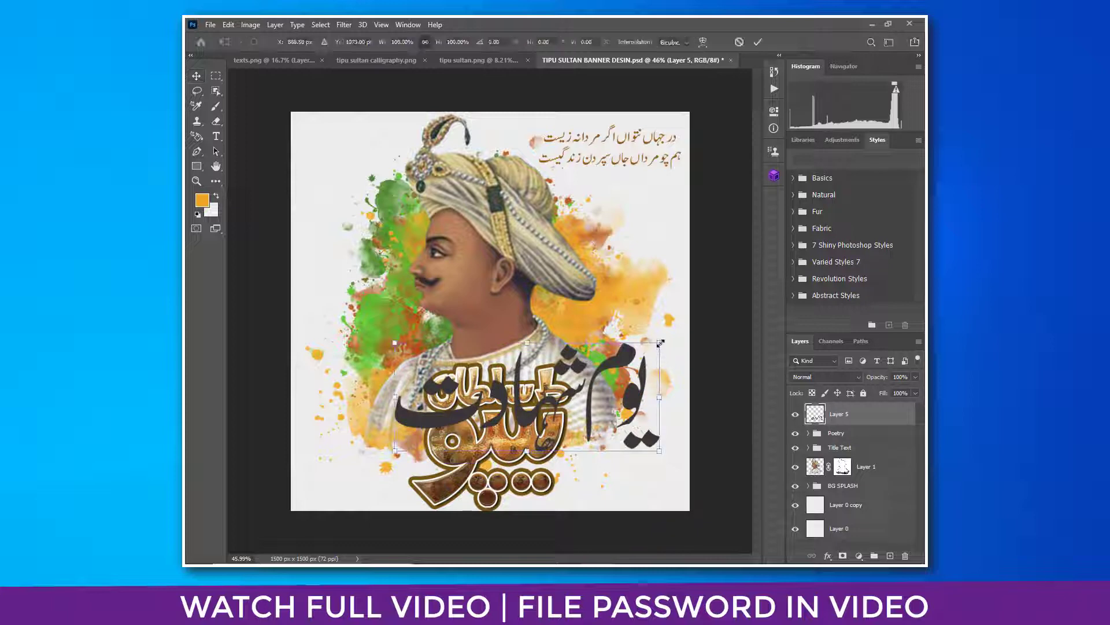
pyautogui.moveTo(660, 343); pyautogui.dragTo(667, 459)
pyautogui.press('Return')
pyautogui.click(668, 460)
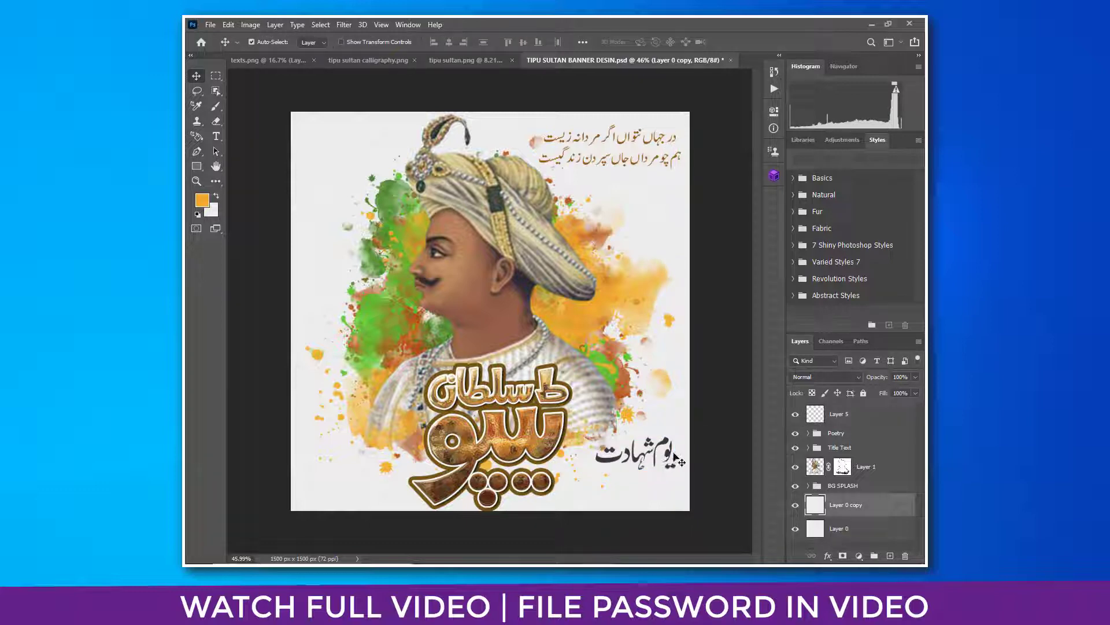
pyautogui.click(668, 459)
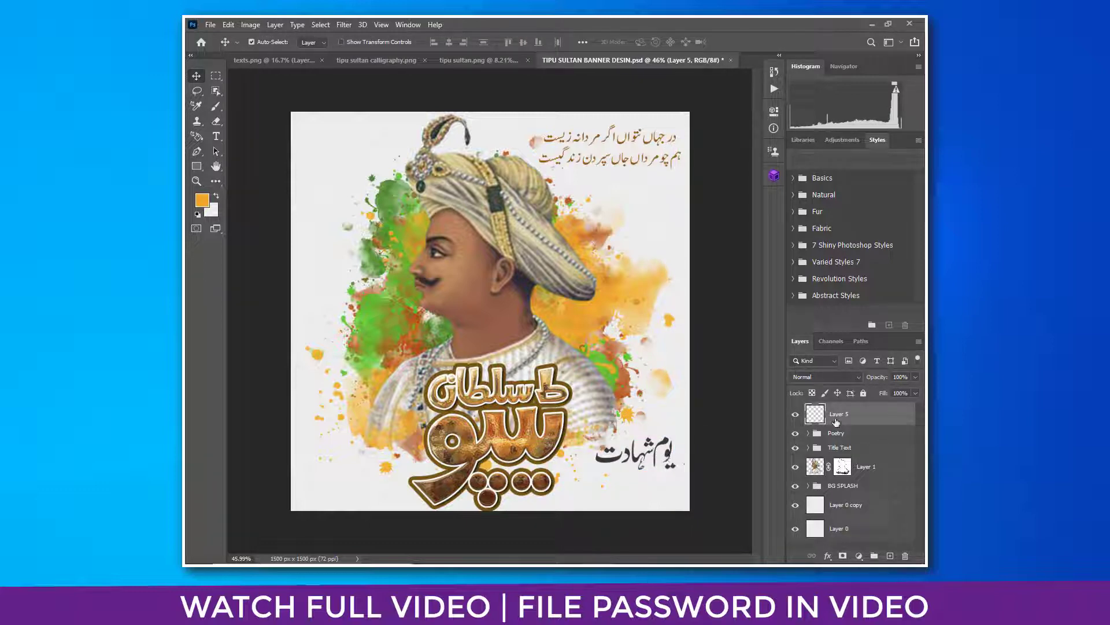
# Apply a dark green 036c00 Color Overlay to the یوم شہادت line
pyautogui.doubleClick(571, 376)
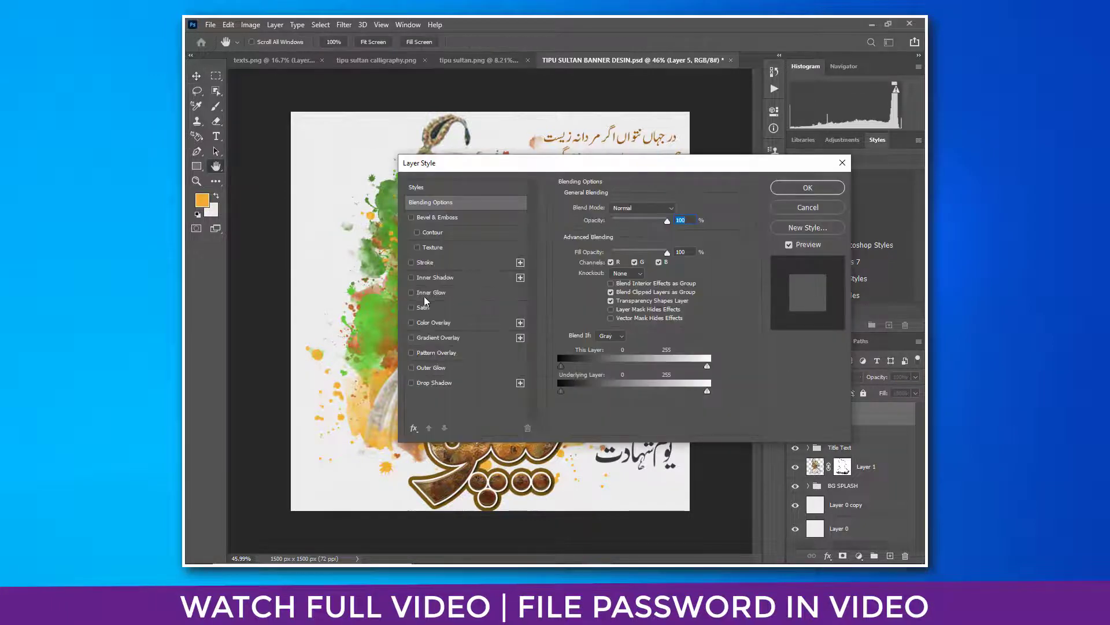
pyautogui.click(420, 324)
pyautogui.click(672, 215)
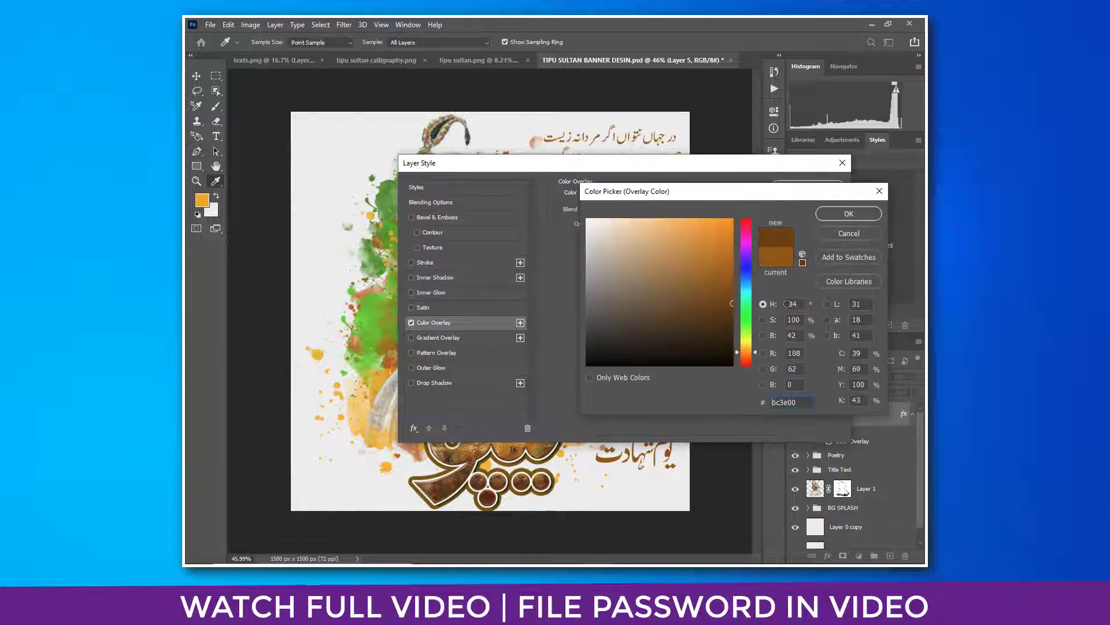
pyautogui.click(751, 308)
pyautogui.moveTo(750, 311); pyautogui.dragTo(748, 317)
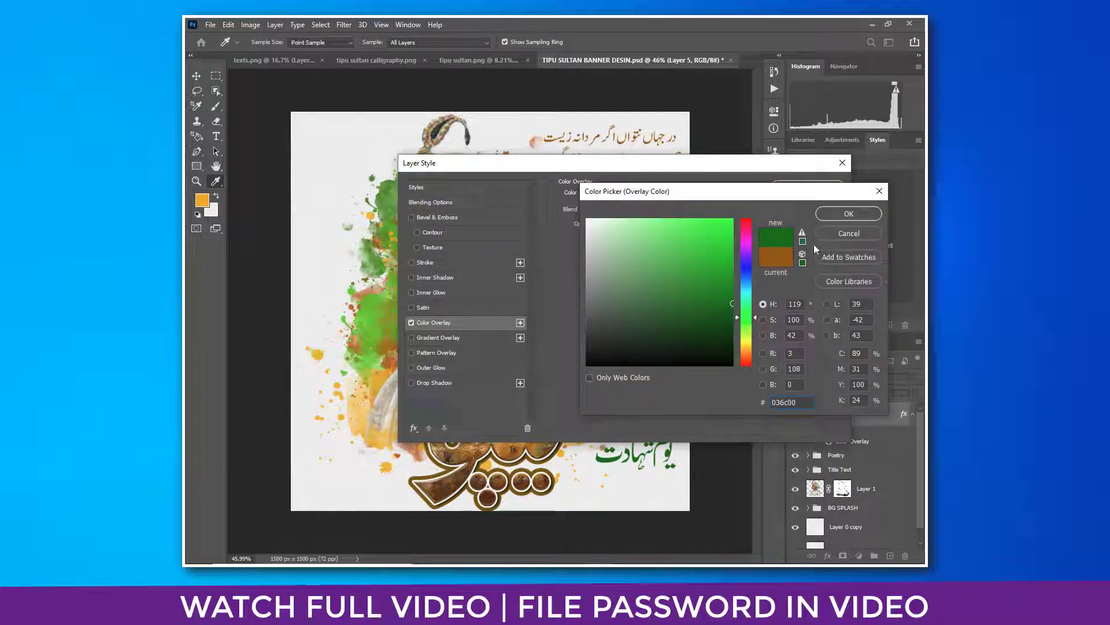
pyautogui.click(828, 215)
pyautogui.click(798, 188)
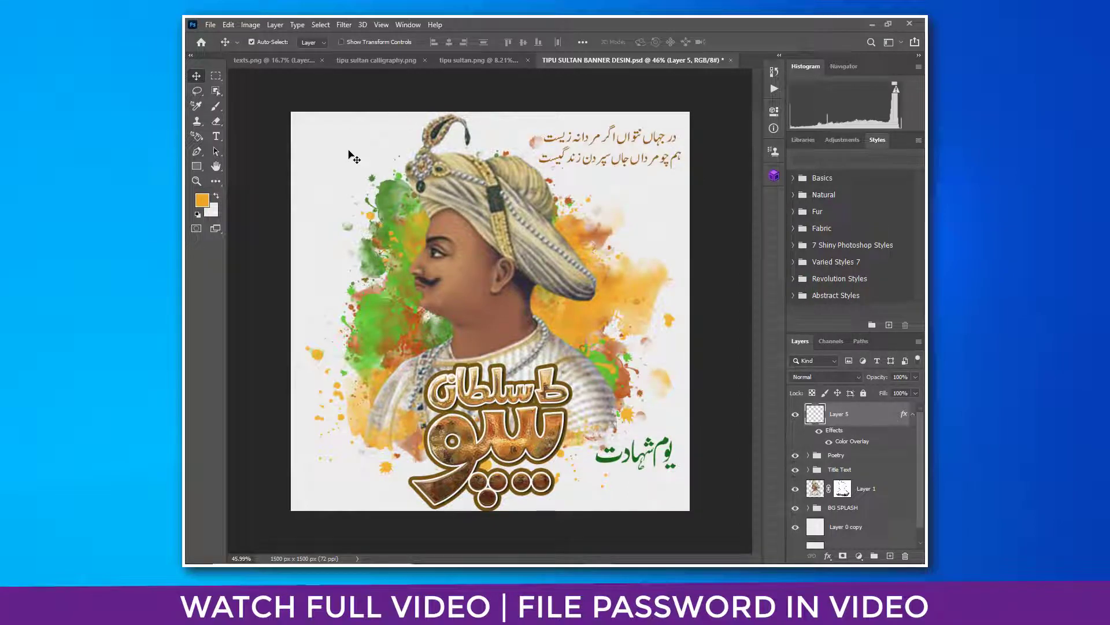
# Select the second line شیر میسور ٹیپو سلطان شہید in texts.png with the Lasso and bring it into the banner as a new layer
pyautogui.click(273, 62)
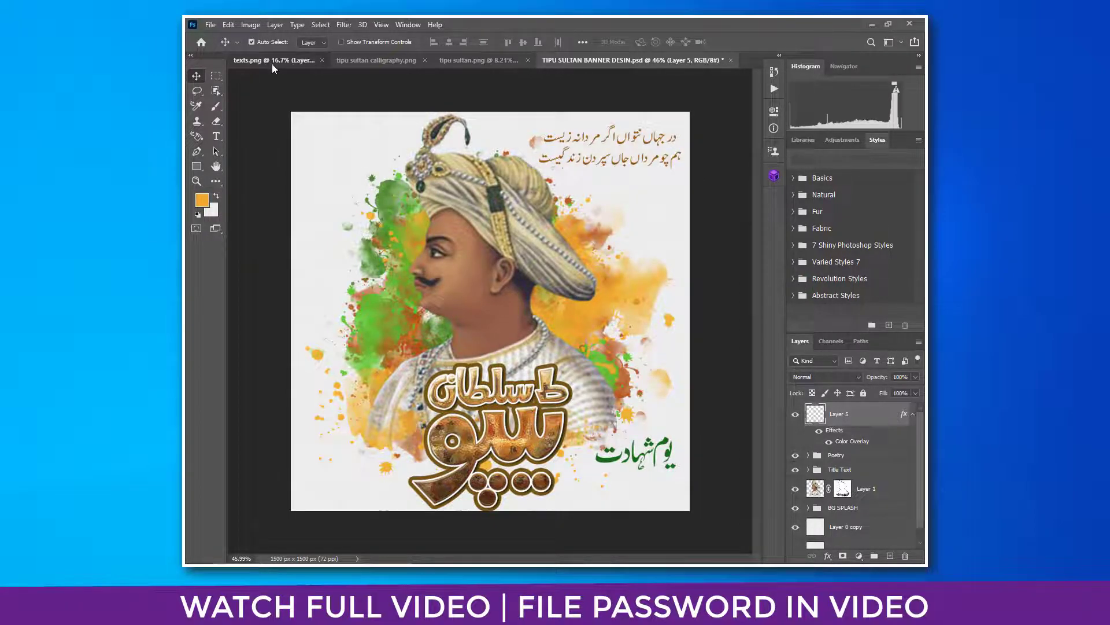
pyautogui.click(599, 307)
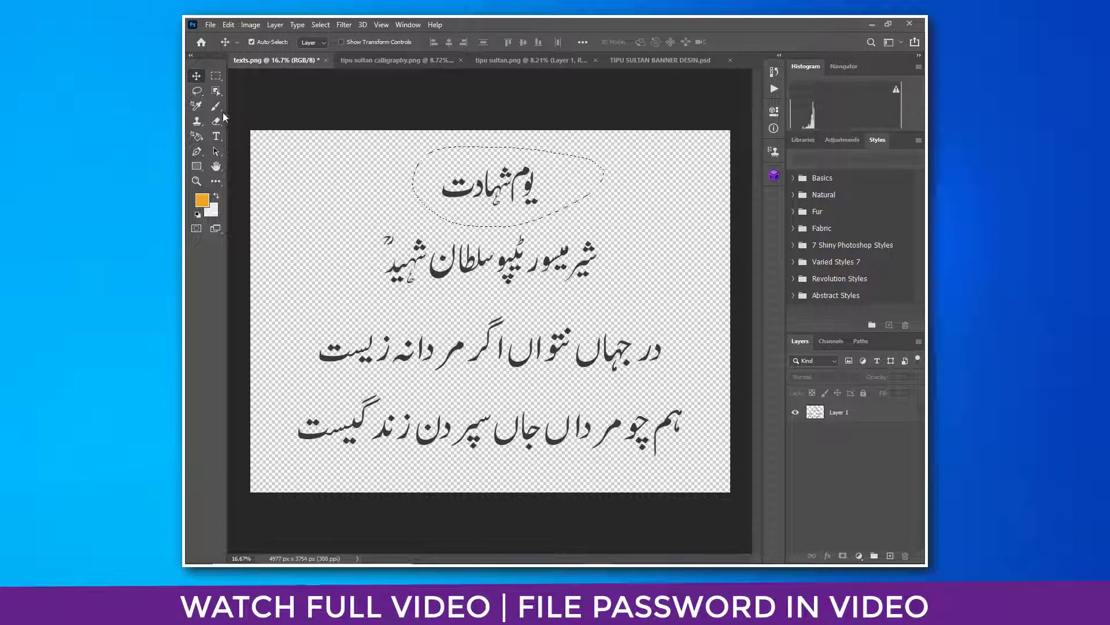
pyautogui.click(197, 91)
pyautogui.moveTo(632, 233)
pyautogui.mouseDown()
pyautogui.moveTo(474, 218)
pyautogui.moveTo(351, 242)
pyautogui.moveTo(604, 265)
pyautogui.moveTo(590, 260)
pyautogui.moveTo(666, 56)
pyautogui.moveTo(570, 335)
pyautogui.mouseUp()
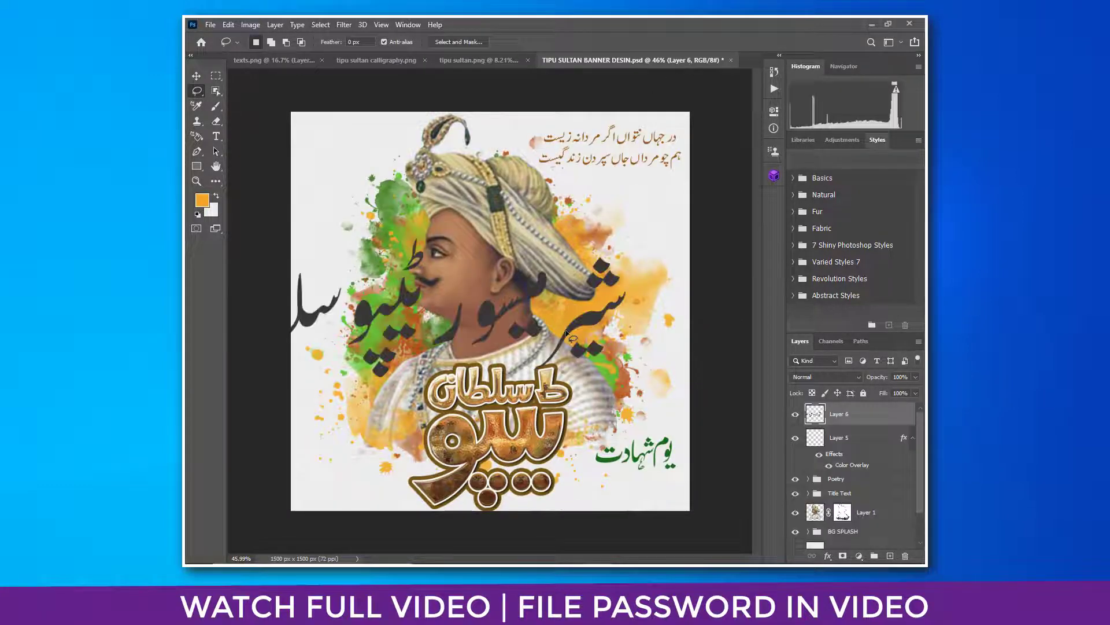
# Scale the second line to 20% in the banner's lower-right corner and arrange the green یوم شہادت line centred just above it
pyautogui.hotkey('ctrl', 't')
pyautogui.moveTo(632, 235); pyautogui.dragTo(654, 120)
pyautogui.moveTo(683, 203); pyautogui.dragTo(658, 490)
pyautogui.moveTo(607, 354); pyautogui.dragTo(646, 370)
pyautogui.moveTo(651, 538); pyautogui.dragTo(501, 422)
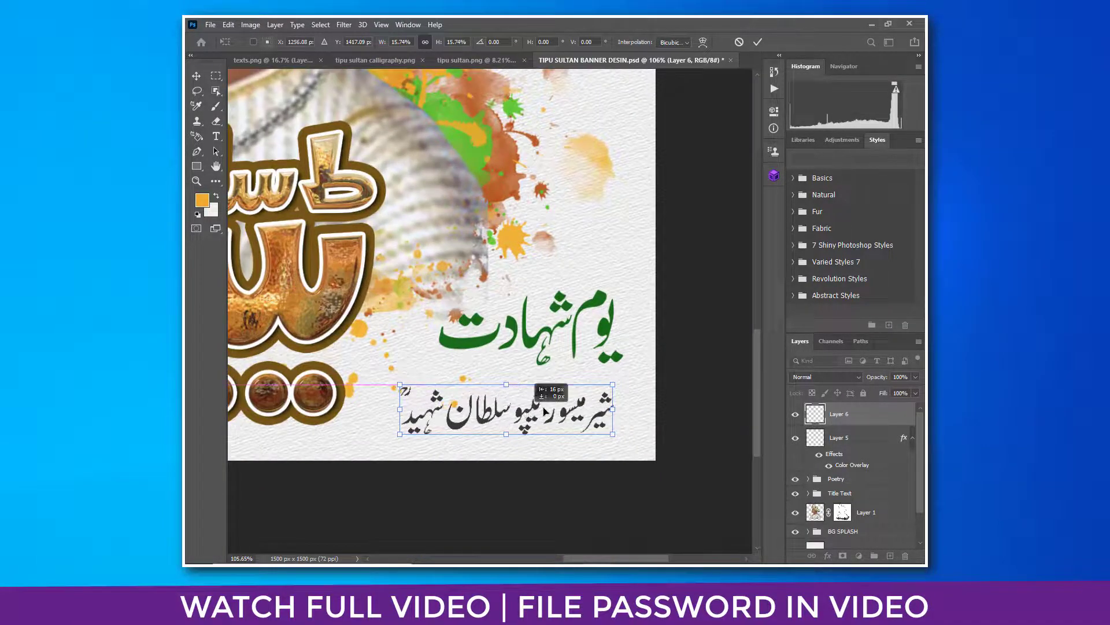
pyautogui.moveTo(586, 391); pyautogui.dragTo(642, 363)
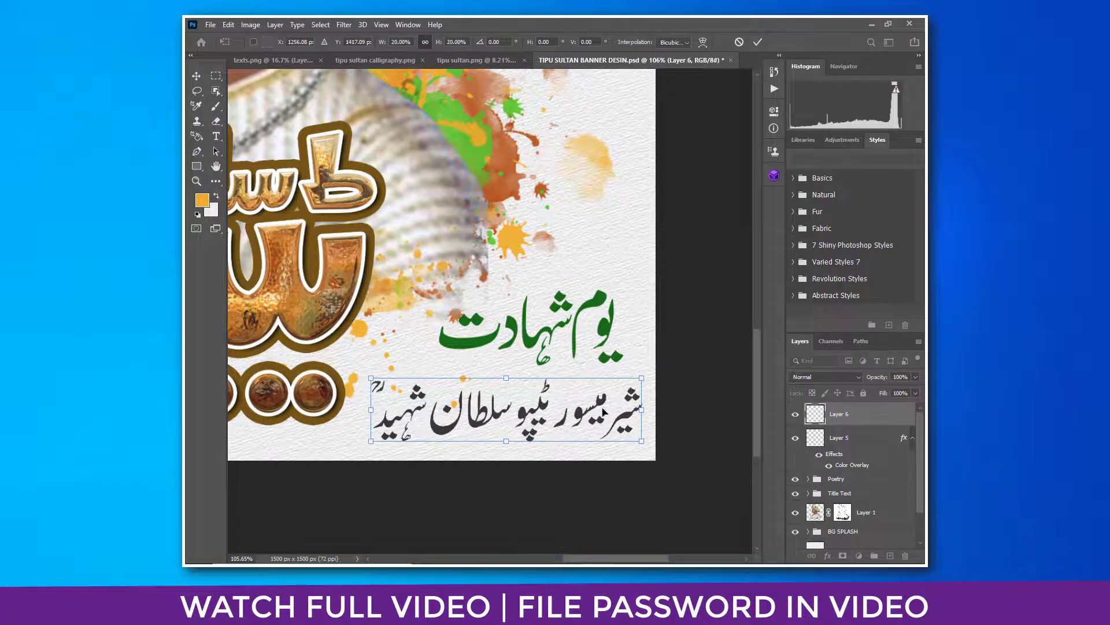
pyautogui.moveTo(604, 410); pyautogui.dragTo(601, 383)
pyautogui.press('Return')
pyautogui.press('l')
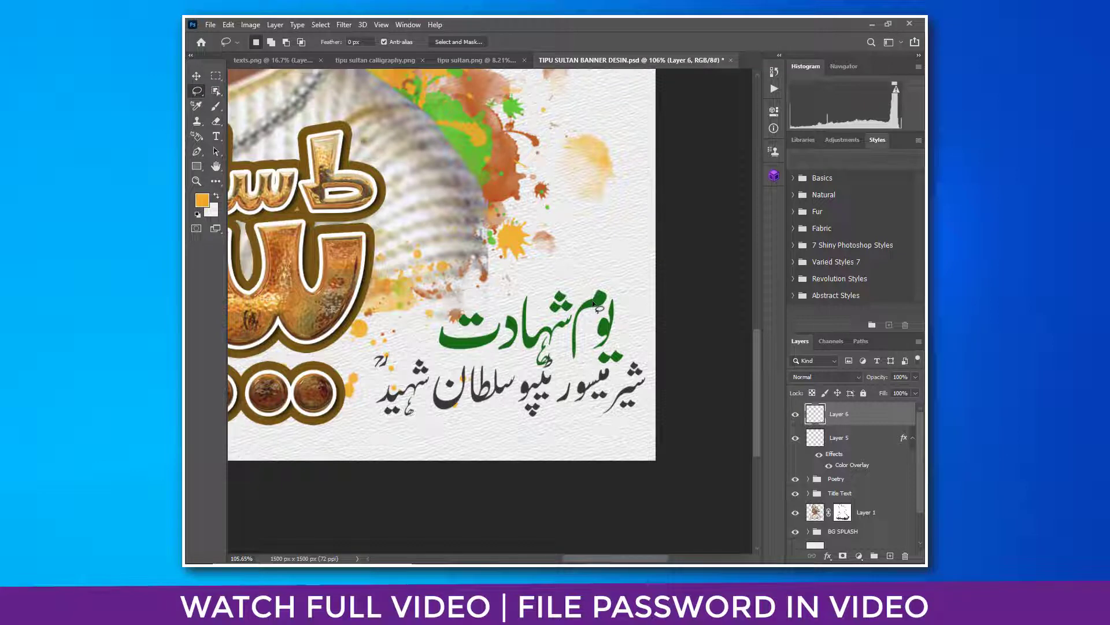
pyautogui.press('v')
pyautogui.moveTo(593, 303); pyautogui.dragTo(576, 295)
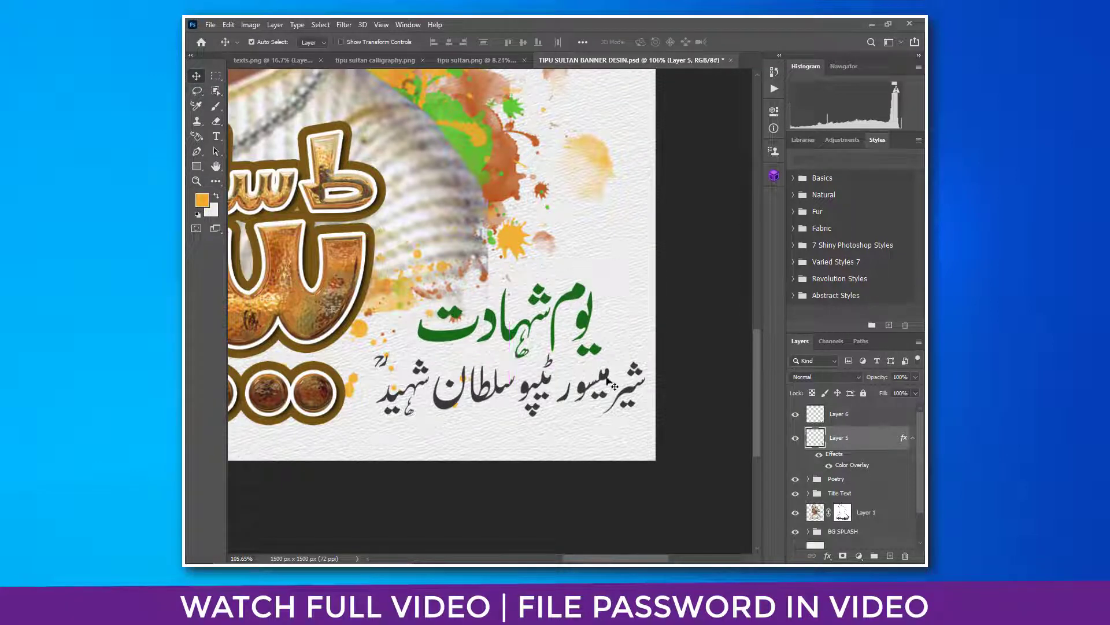
# Merge the two text lines Layer 5 and Layer 6 and apply the dark green Color Overlay to the merged layer
pyautogui.keyDown('shift'); pyautogui.click(847, 415); pyautogui.keyUp('shift')
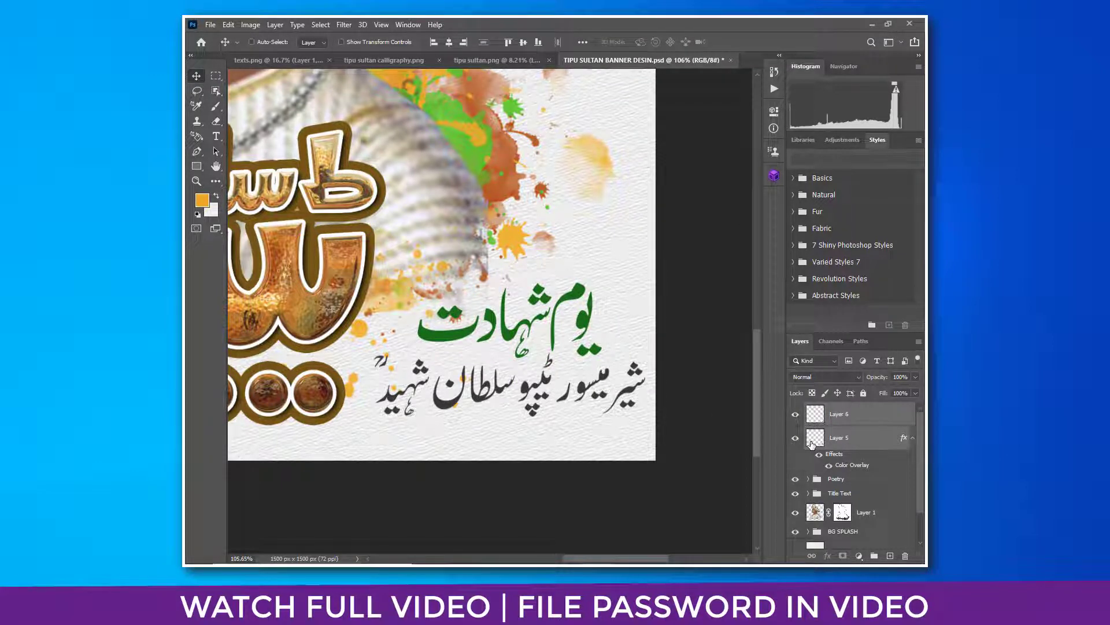
pyautogui.hotkey('ctrl', 'e')
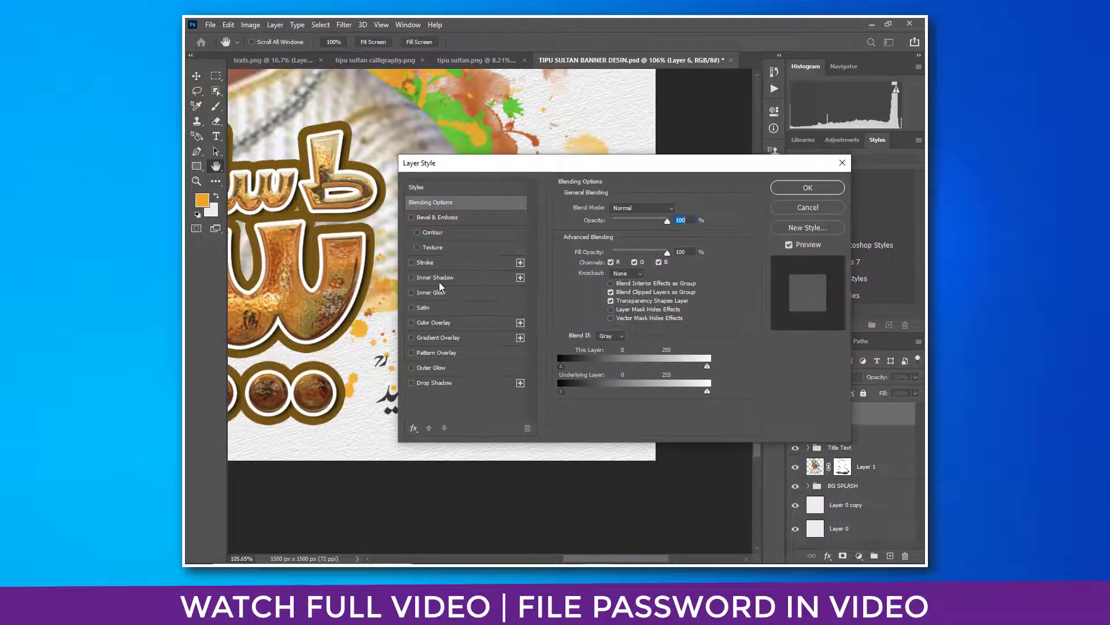
pyautogui.click(427, 323)
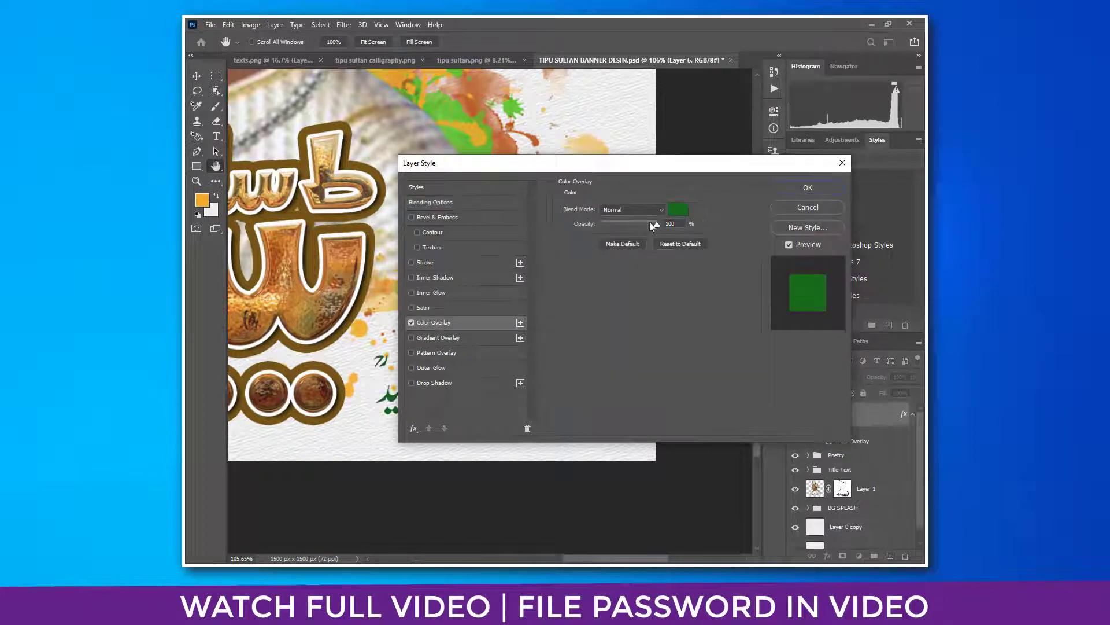
pyautogui.click(780, 192)
# Scale down the merged green text, place it beneath the brown verse lines in the banner's upper right and save the file
pyautogui.rightClick(523, 287)
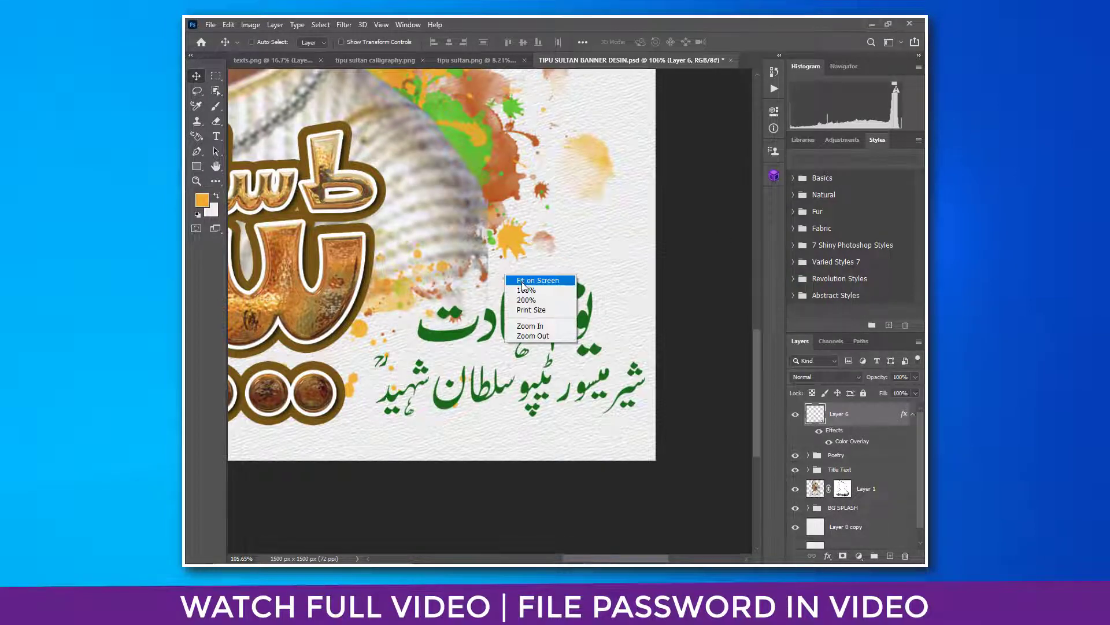
pyautogui.click(522, 281)
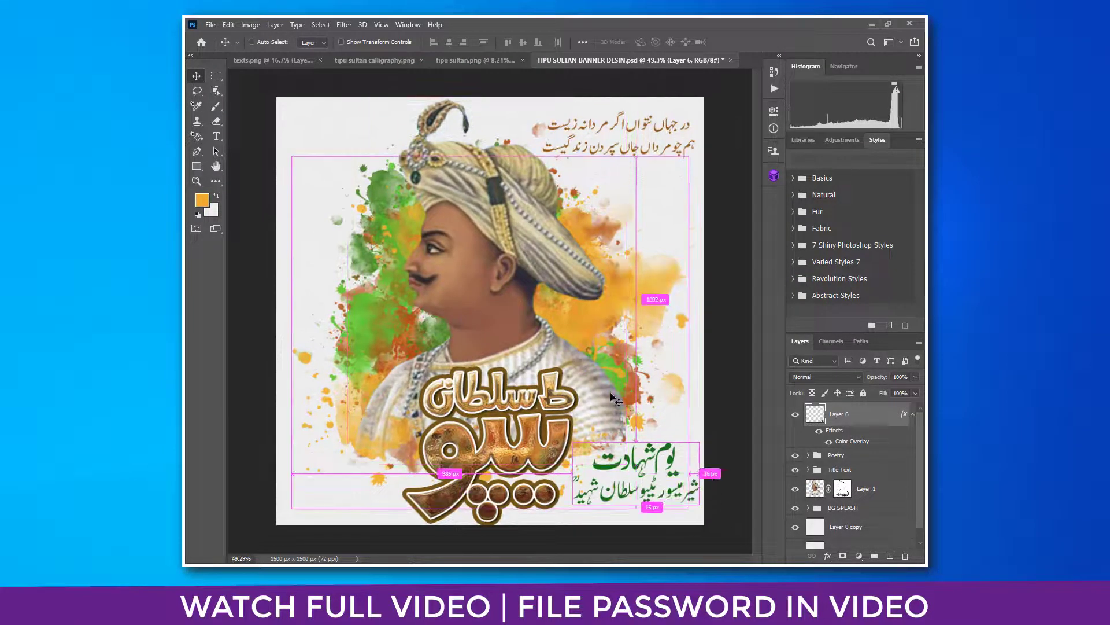
pyautogui.hotkey('ctrl', 't')
pyautogui.moveTo(699, 441); pyautogui.dragTo(639, 198)
pyautogui.press('Return')
pyautogui.moveTo(623, 301)
pyautogui.mouseDown()
pyautogui.moveTo(611, 301)
pyautogui.moveTo(621, 304)
pyautogui.mouseUp()
pyautogui.hotkey('ctrl', 's')
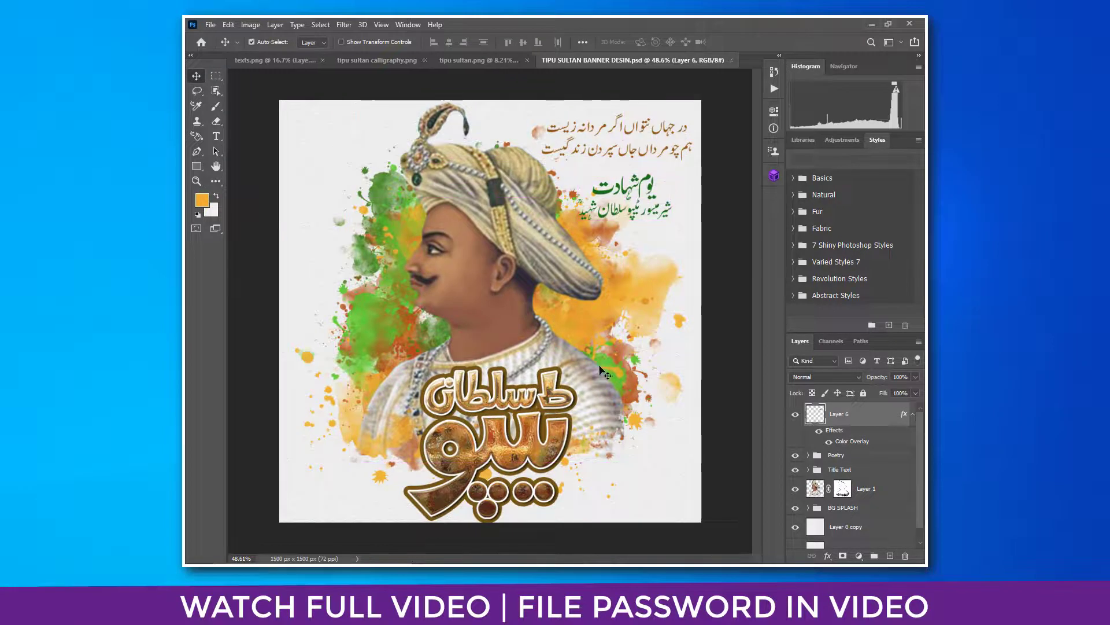
# Stamp all visible layers into a new top layer and apply the Camera Raw Bright color preset to it
pyautogui.moveTo(697, 426); pyautogui.dragTo(685, 427)
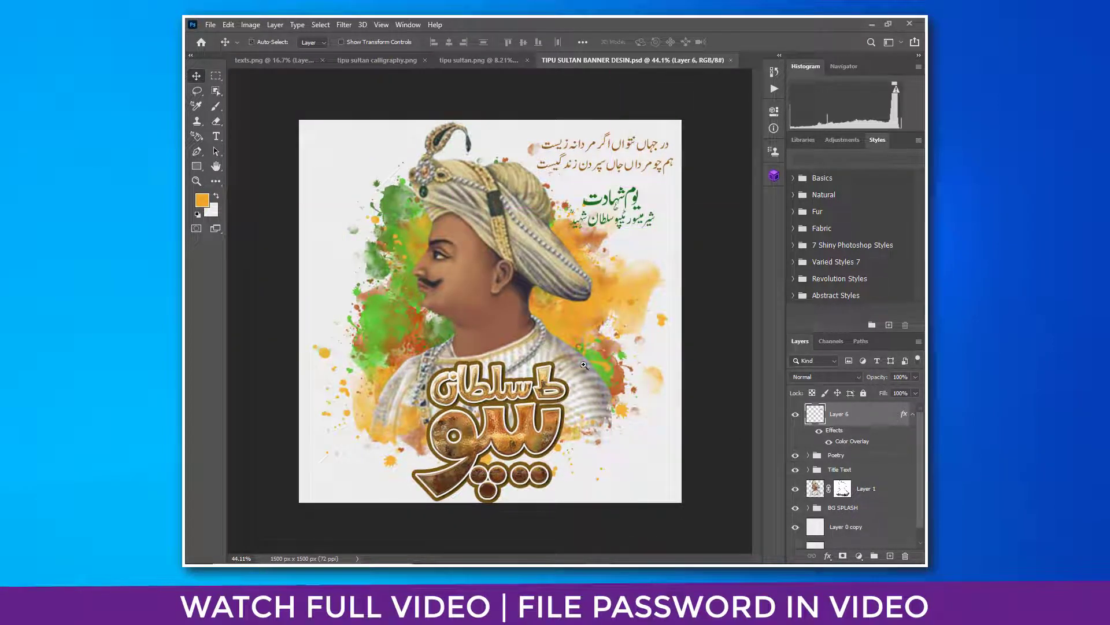
pyautogui.moveTo(584, 365)
pyautogui.mouseDown()
pyautogui.moveTo(605, 366)
pyautogui.moveTo(585, 367)
pyautogui.mouseUp()
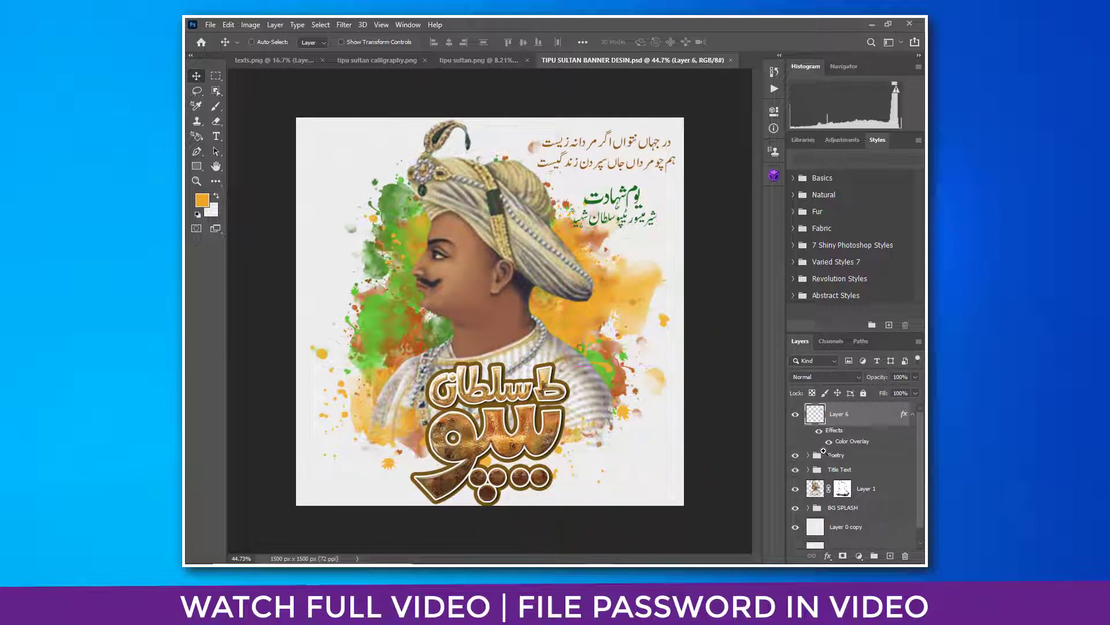
pyautogui.hotkey('ctrl', 'shift', 'alt', 'e')
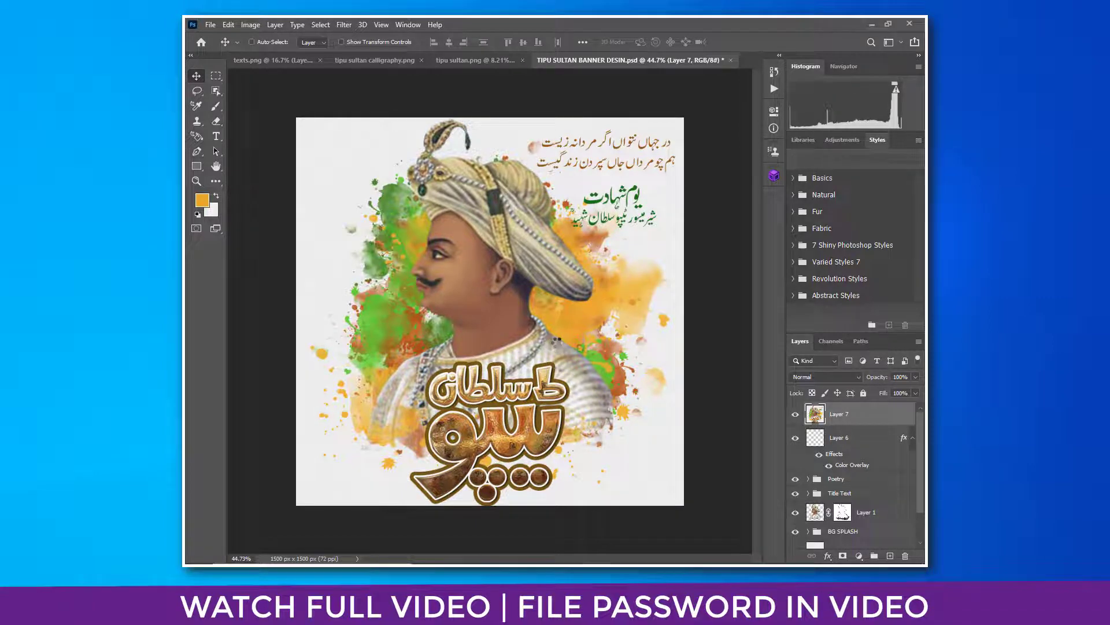
pyautogui.hotkey('ctrl', 'shift', 'a')
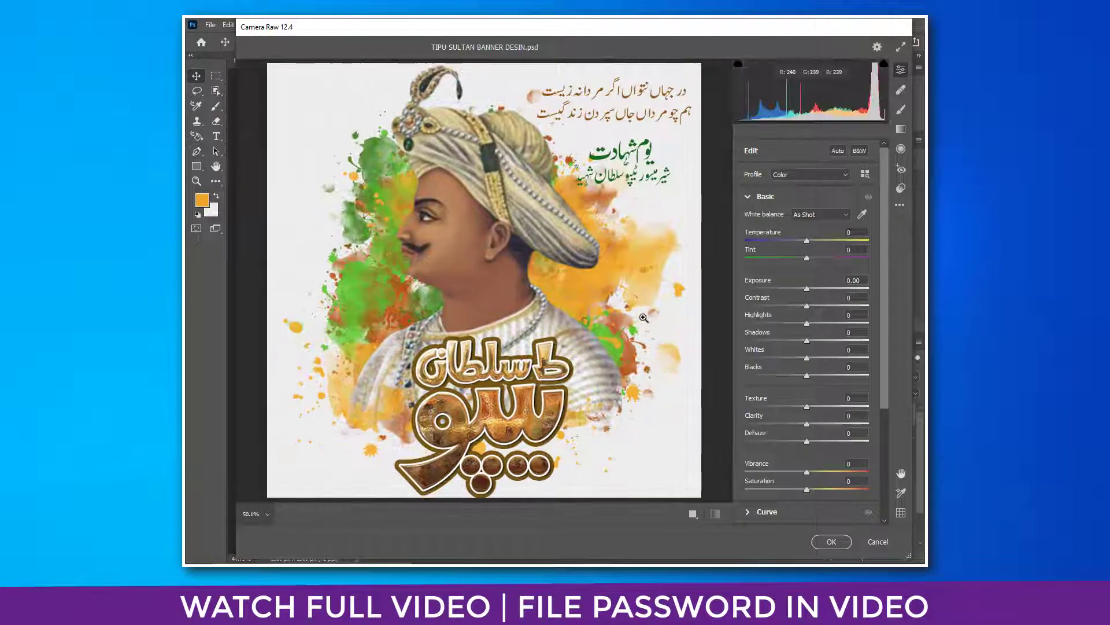
pyautogui.click(900, 189)
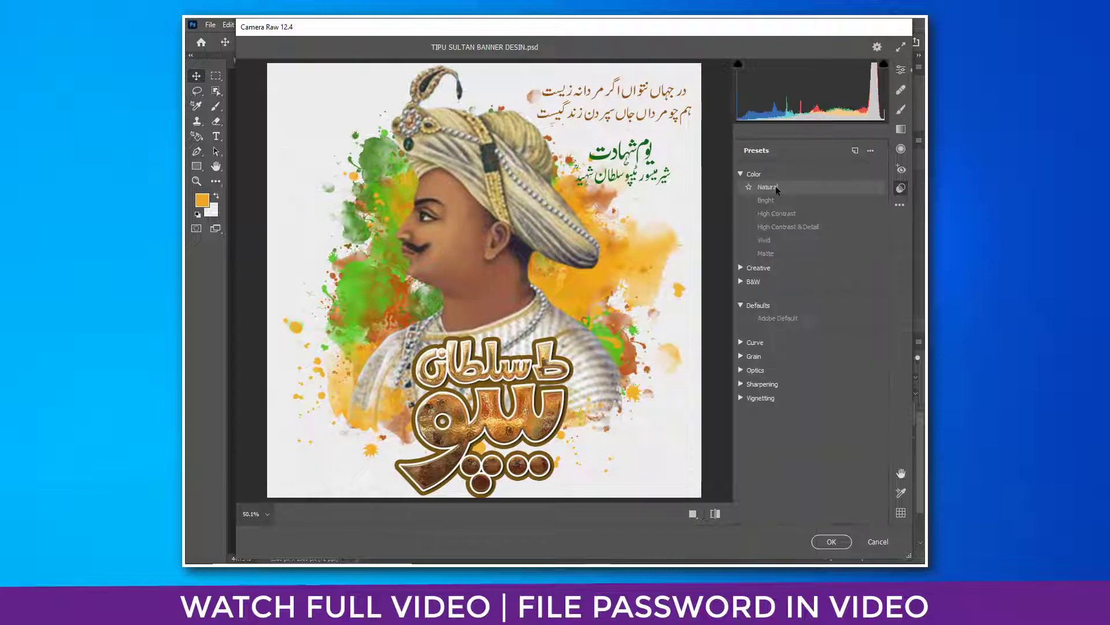
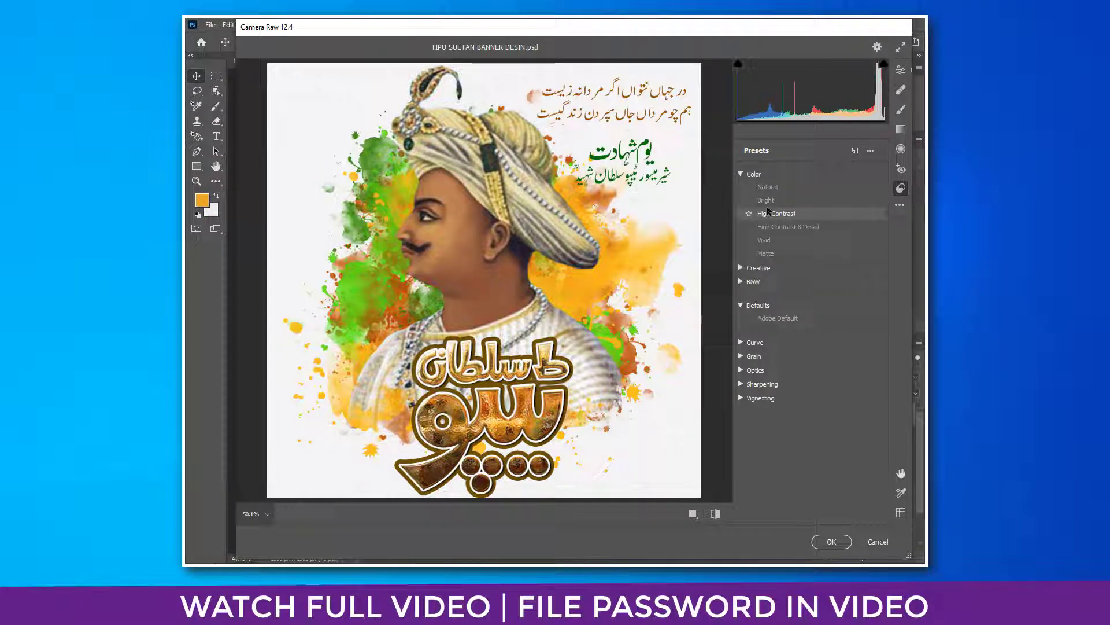
pyautogui.click(767, 203)
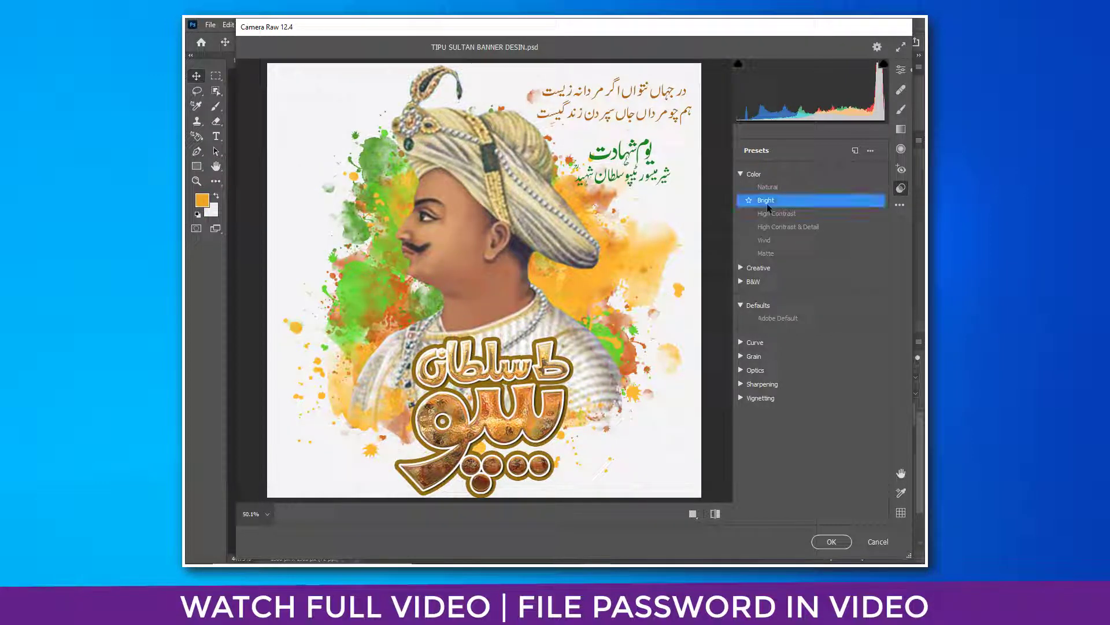
pyautogui.click(832, 541)
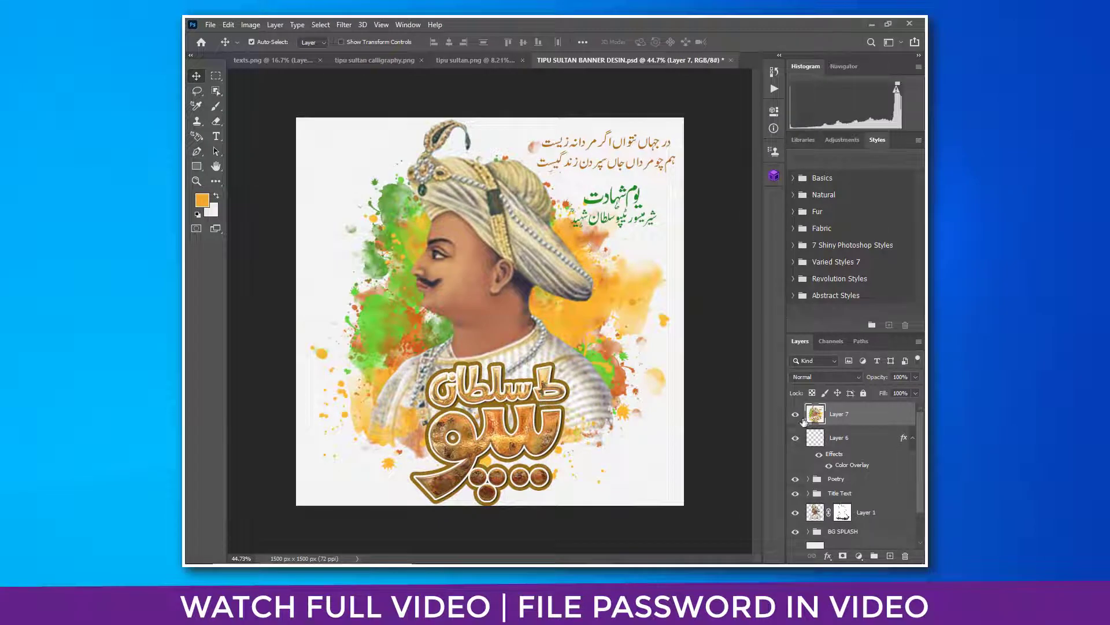
# Hide the stamped Layer 7 and expand the Title Text group to review its layers
pyautogui.click(809, 493)
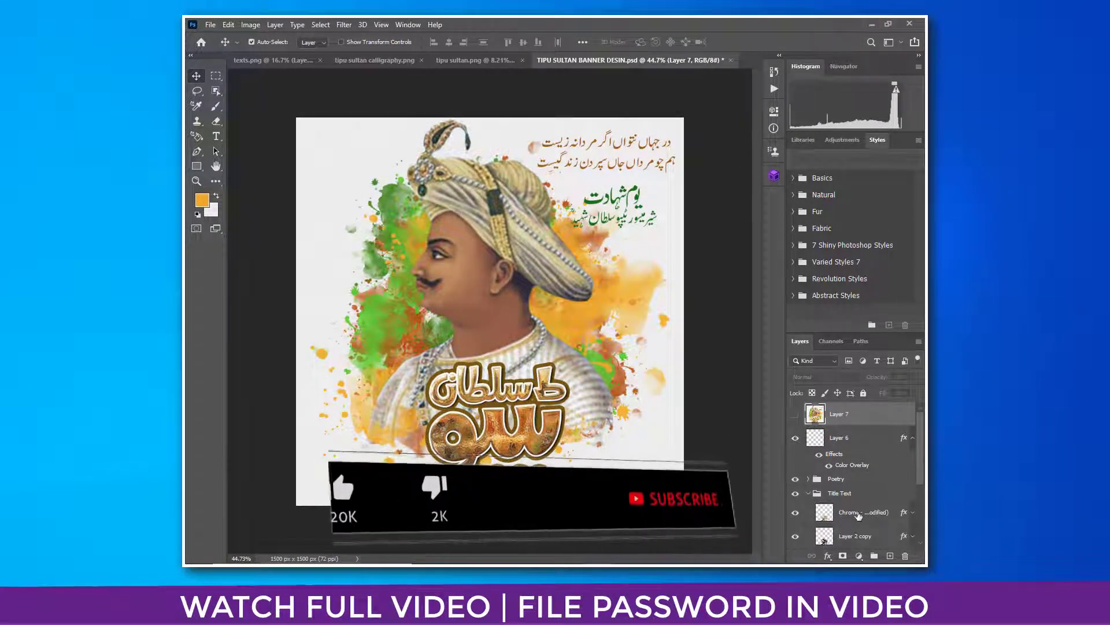
pyautogui.moveTo(919, 474); pyautogui.dragTo(920, 498)
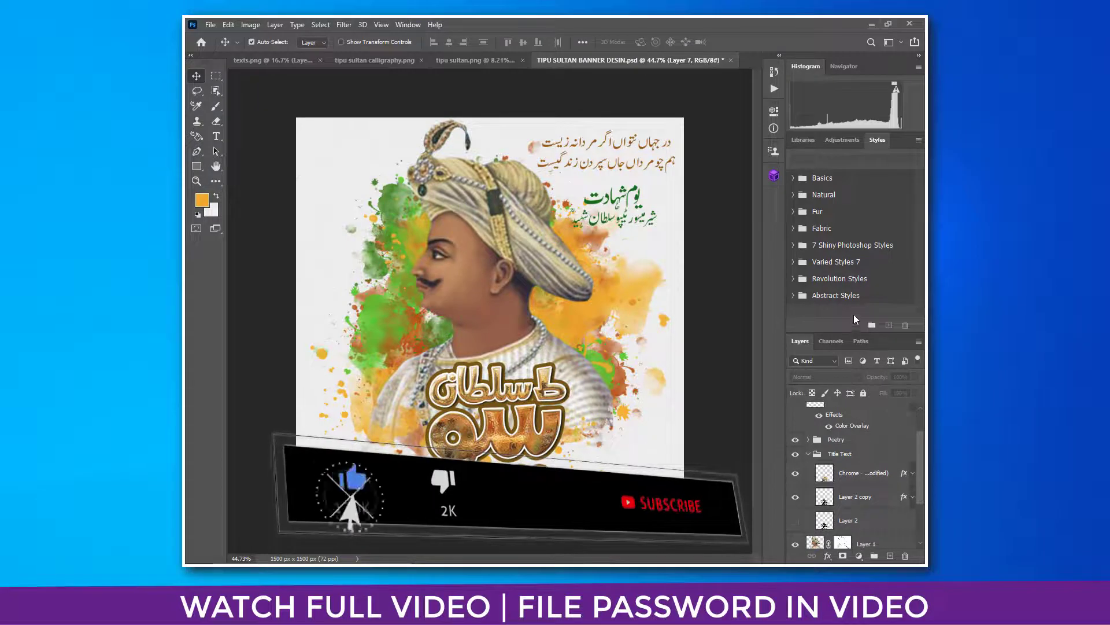
# Hide the Chrome and Layer 2 copy layers in the Title Text group and show the plain black Layer 2
pyautogui.moveTo(871, 333); pyautogui.dragTo(850, 245)
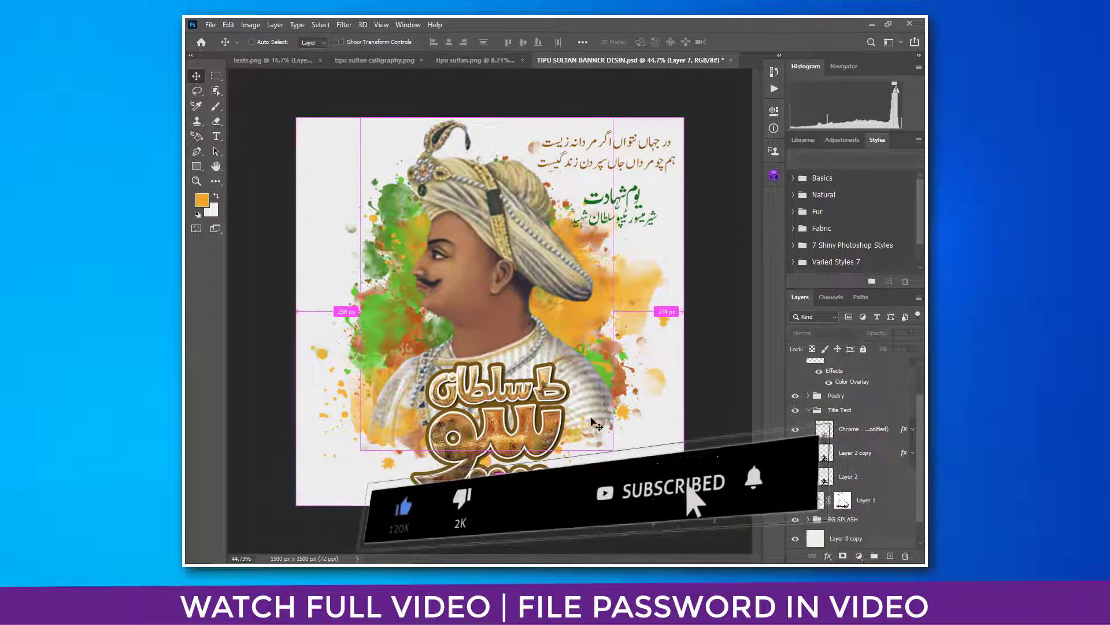
pyautogui.hotkey('ctrl', 's')
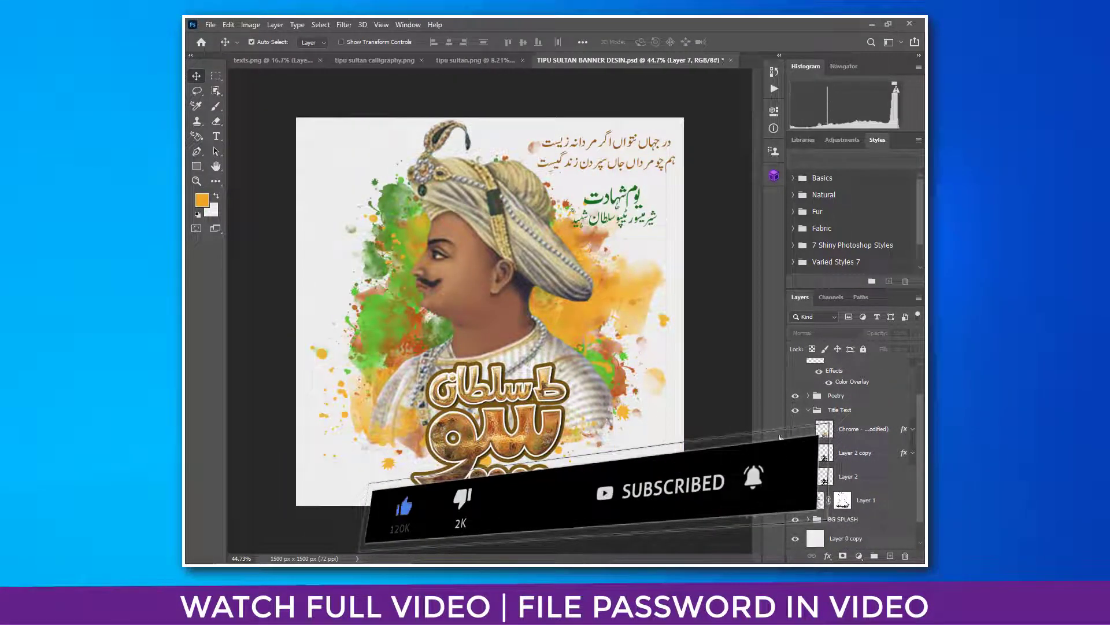
pyautogui.click(795, 428)
pyautogui.click(795, 453)
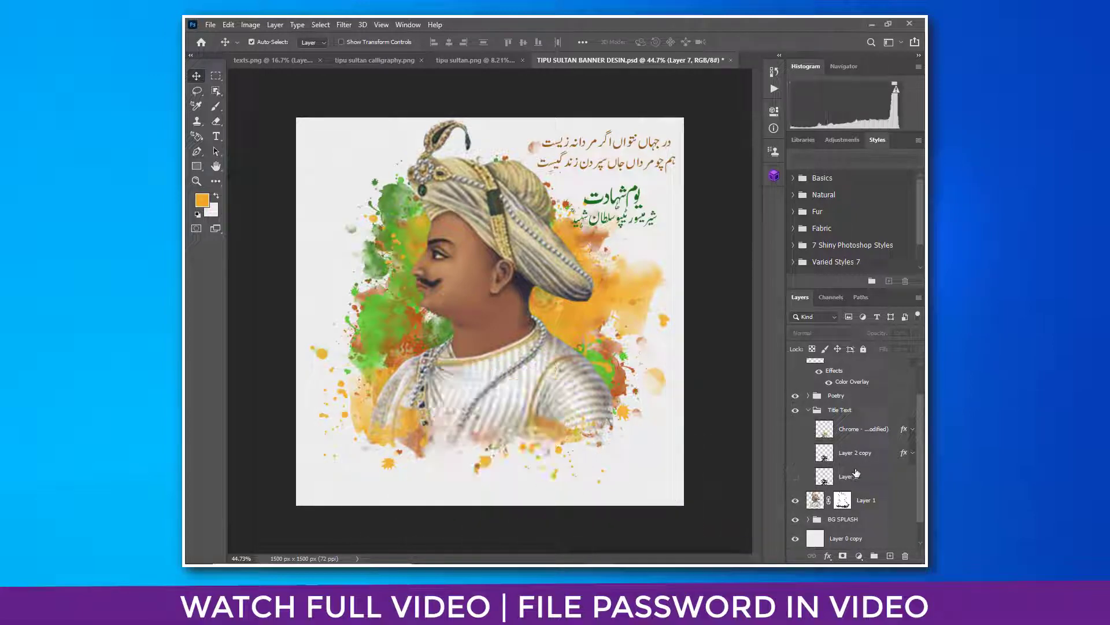
pyautogui.click(847, 480)
pyautogui.click(796, 476)
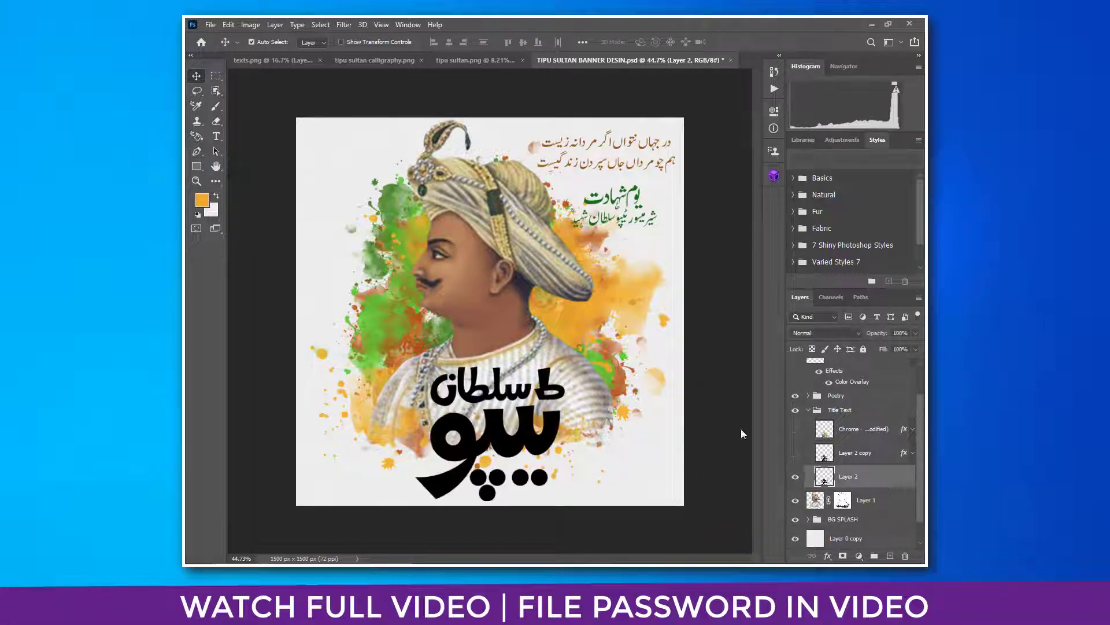
# Open the Alien Skin Eye Candy 7 filter on Layer 2 and look through the Chrome effect's factory preset categories
pyautogui.click(346, 25)
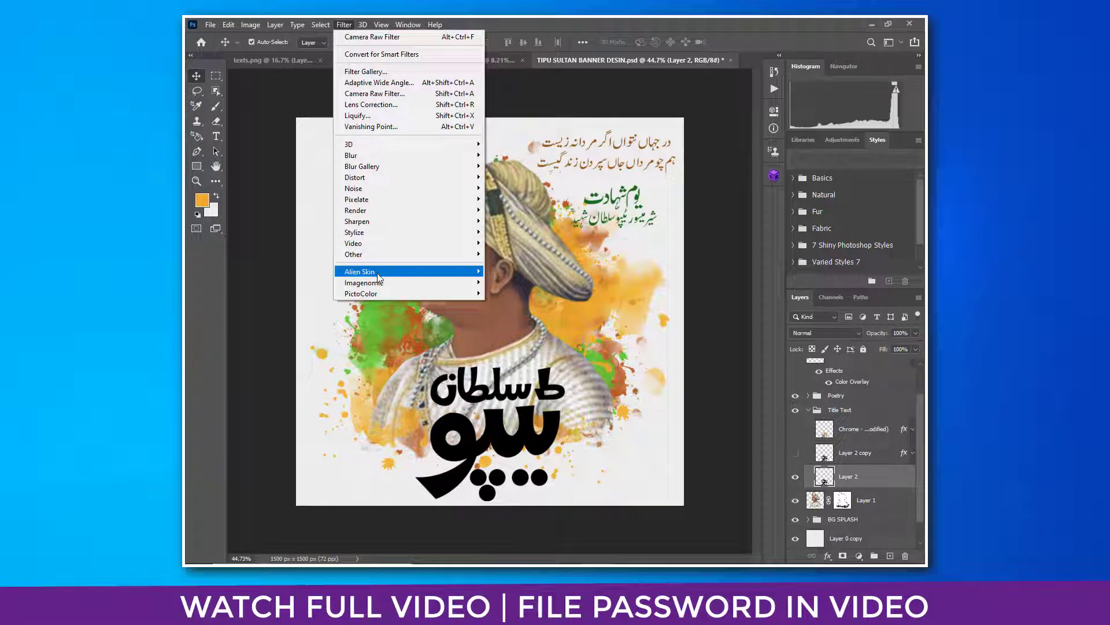
pyautogui.click(507, 271)
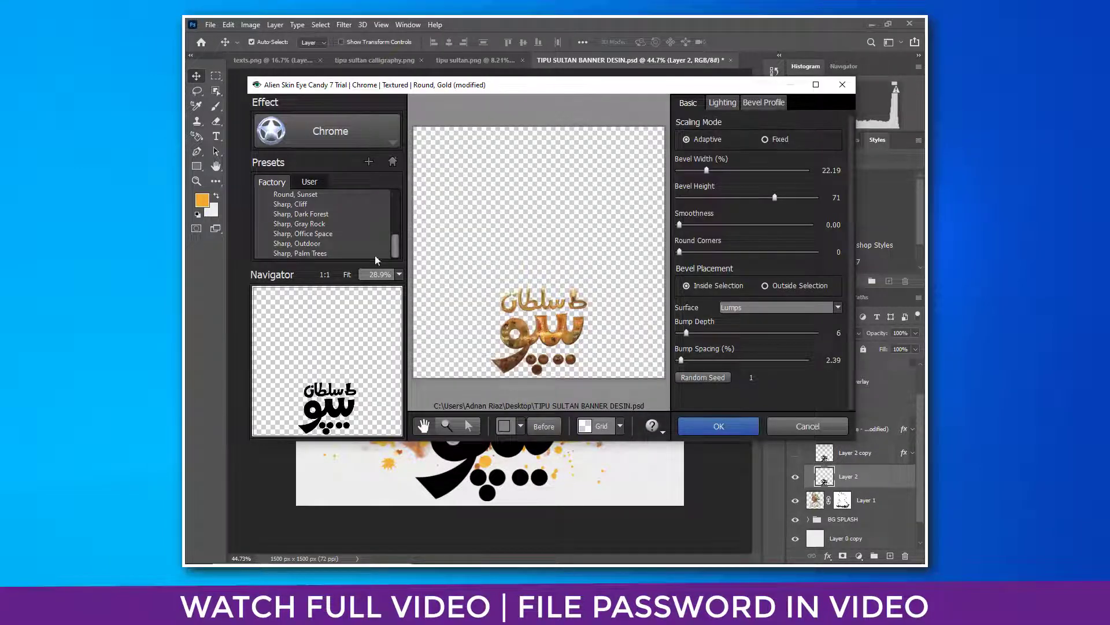
pyautogui.scroll(5, 279, 222)
pyautogui.click(259, 234)
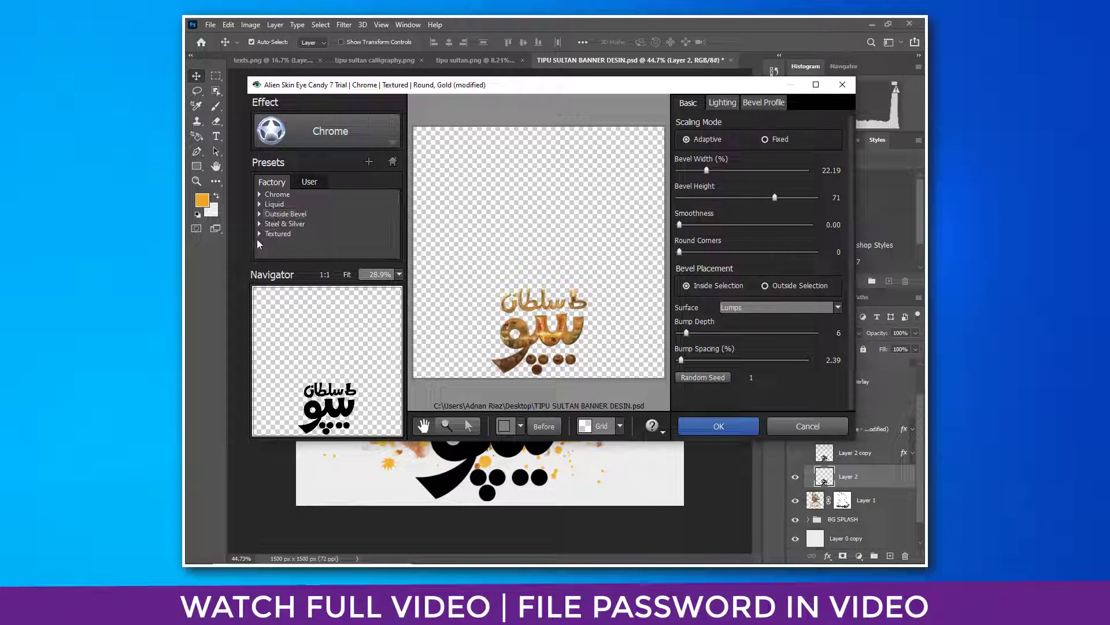
pyautogui.click(260, 195)
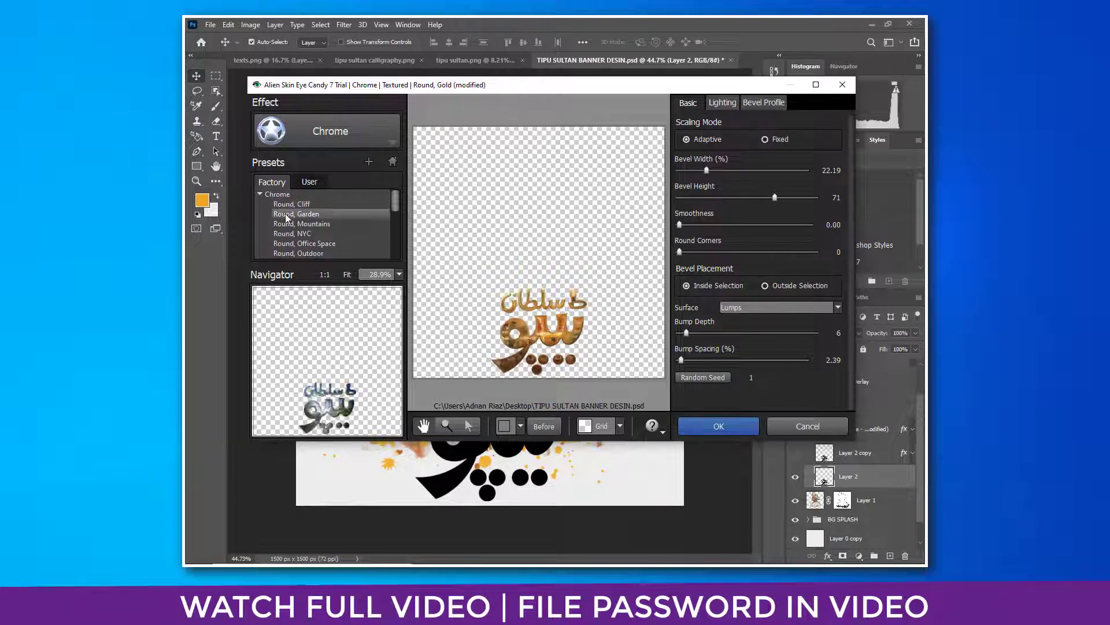
pyautogui.click(259, 194)
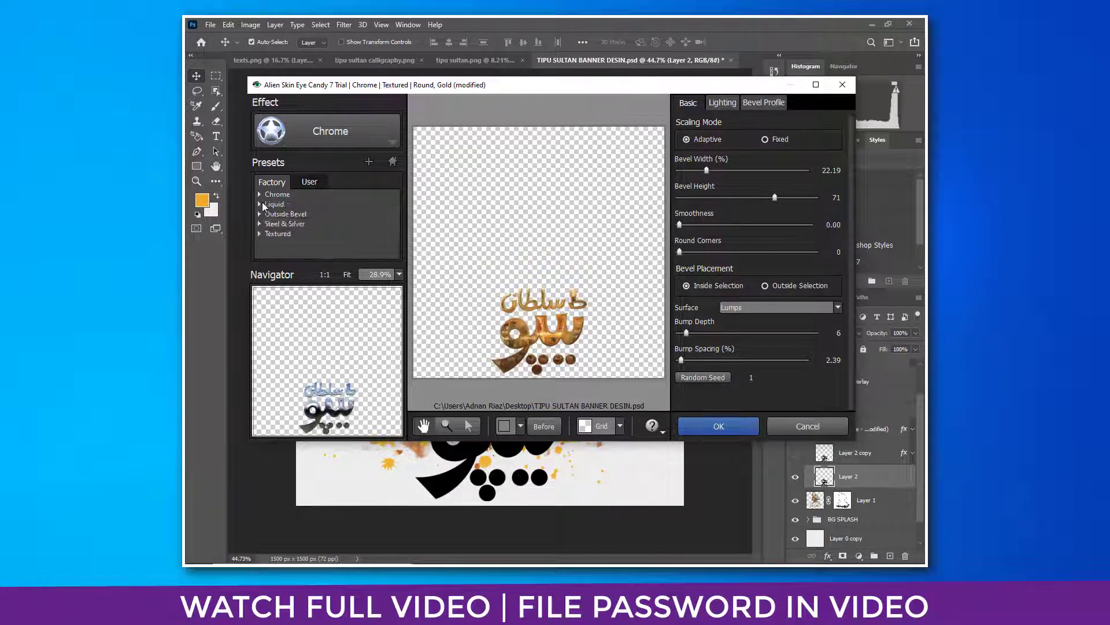
pyautogui.click(261, 224)
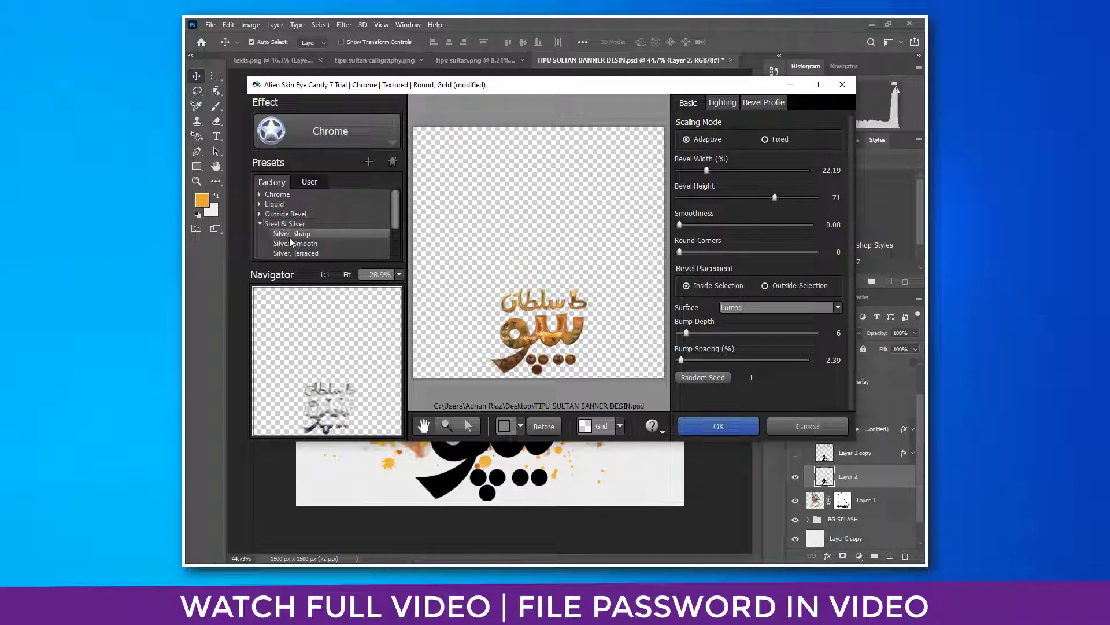
pyautogui.click(260, 224)
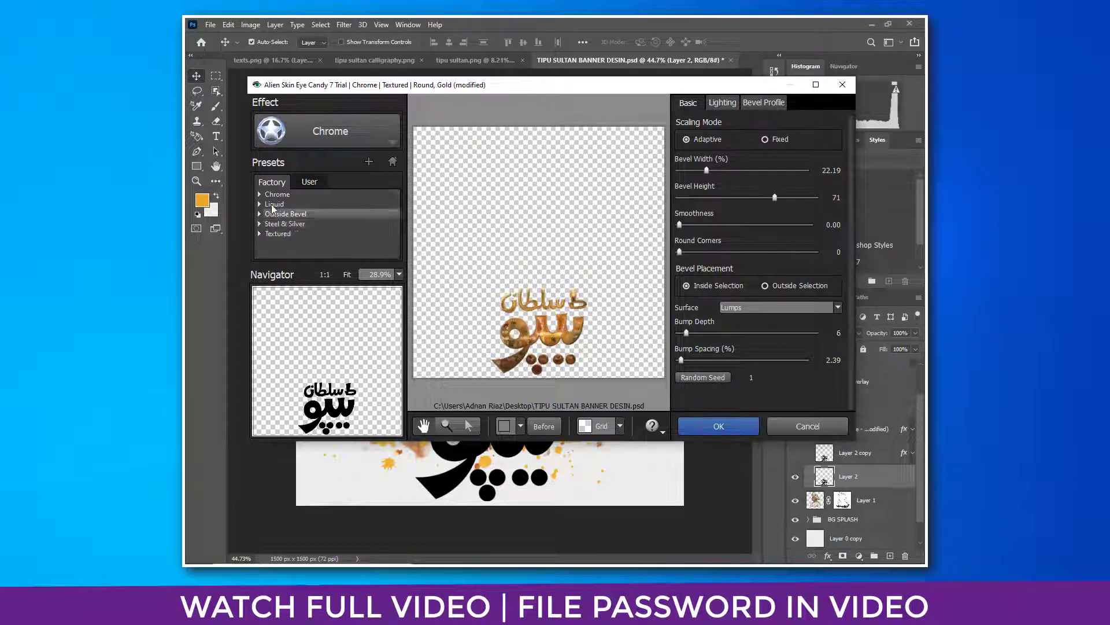
# Switch the effect to Bevel and choose the Bevel preset from the Text (Thin Shapes) category
pyautogui.click(366, 133)
pyautogui.click(353, 194)
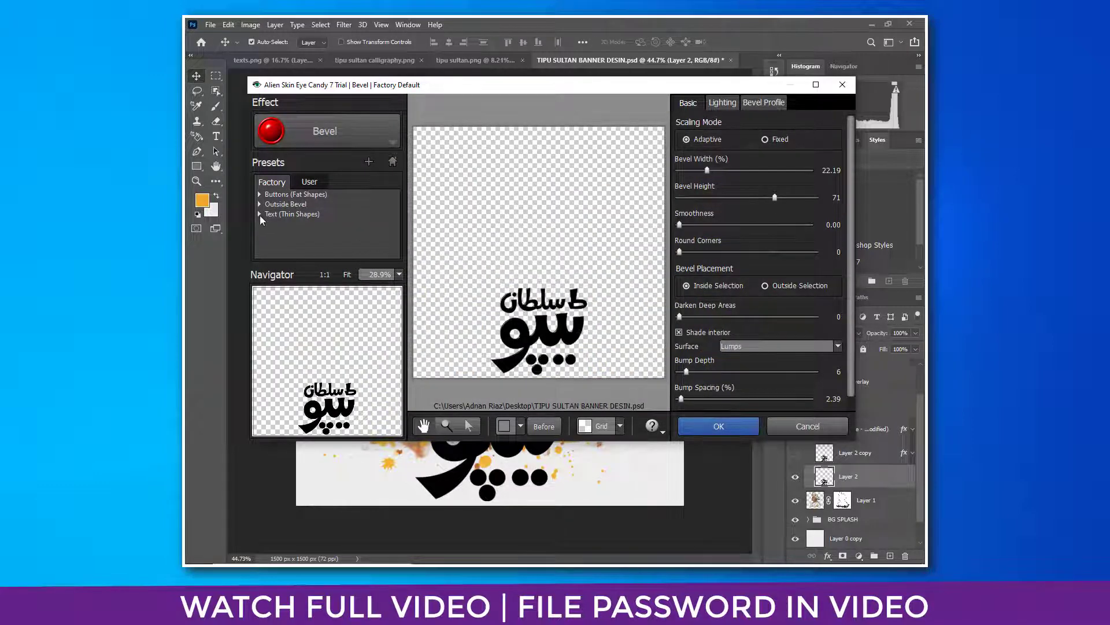
pyautogui.click(259, 214)
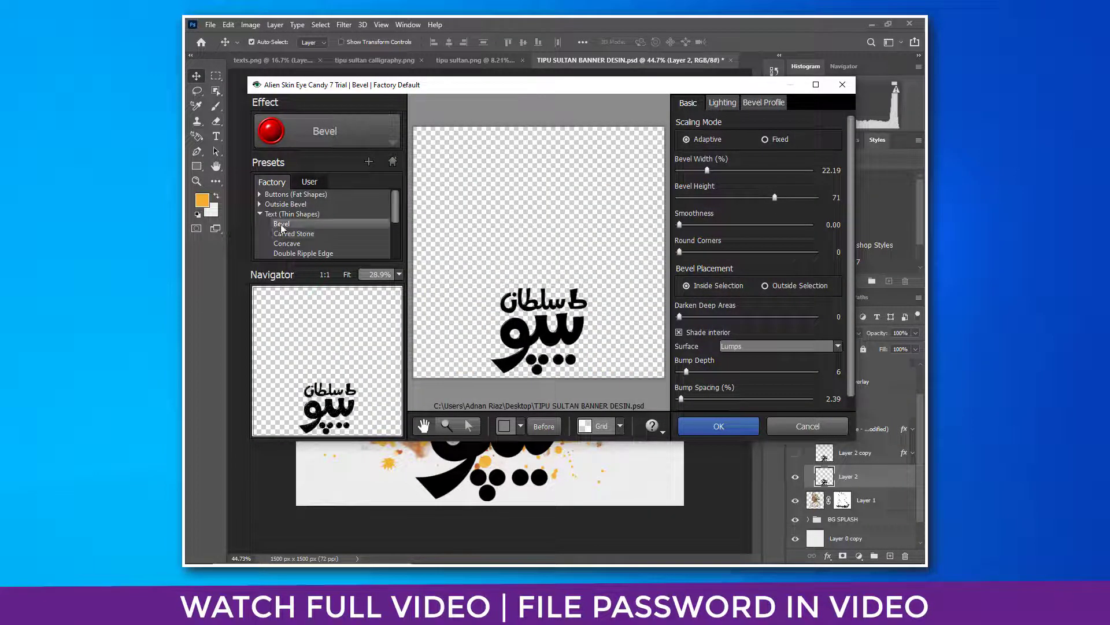
pyautogui.click(280, 224)
# Set the bevel lighting's Highlight Color to dark green 138431
pyautogui.click(736, 104)
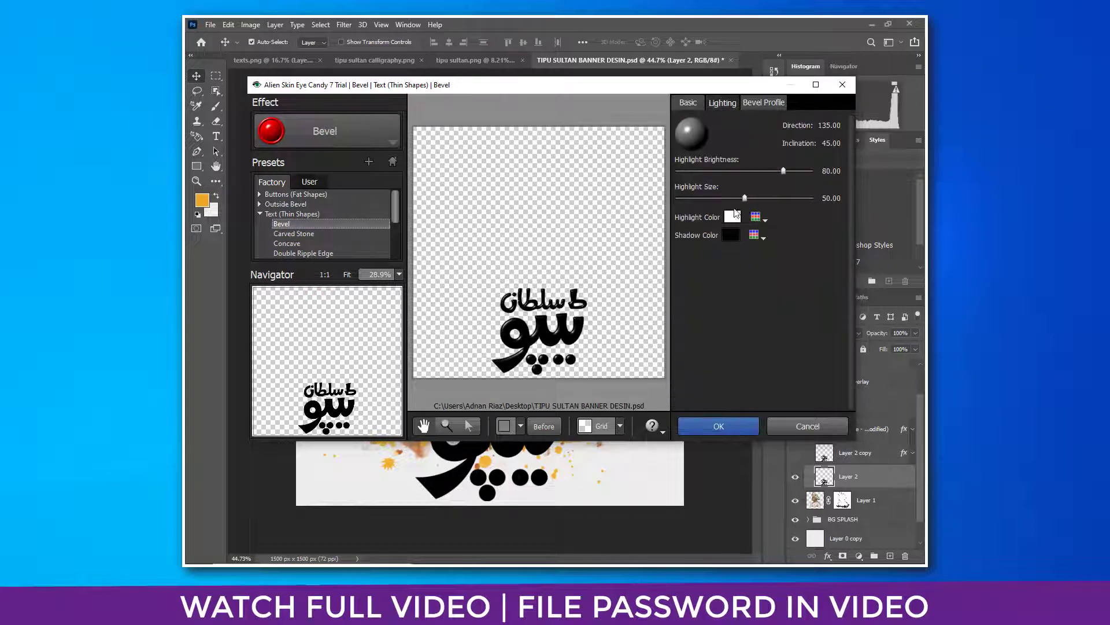
pyautogui.click(732, 216)
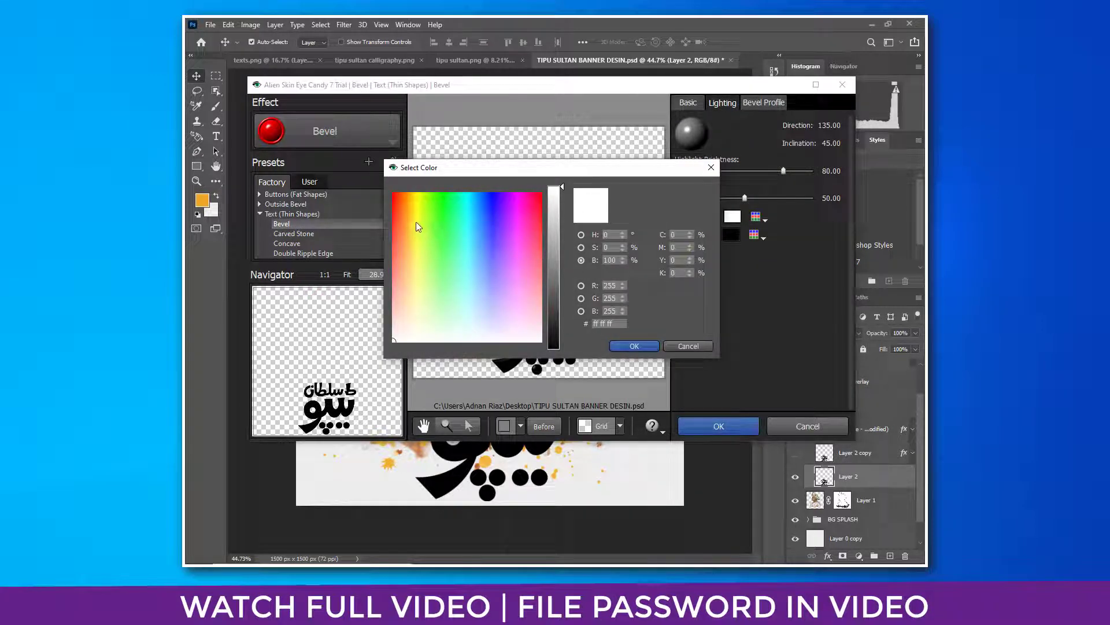
pyautogui.click(446, 218)
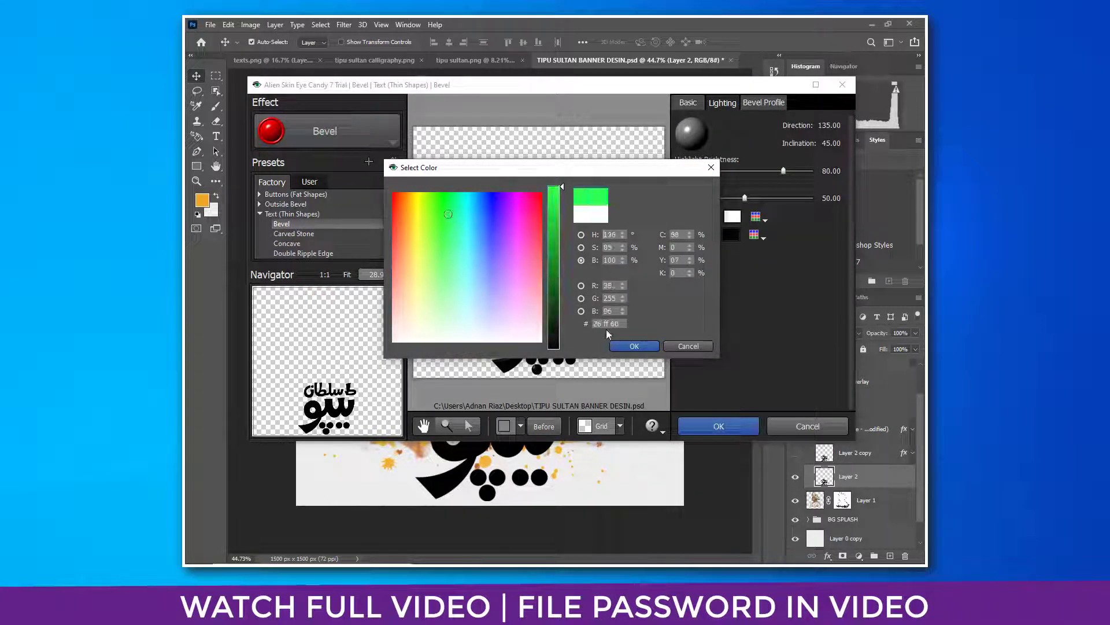
pyautogui.click(550, 266)
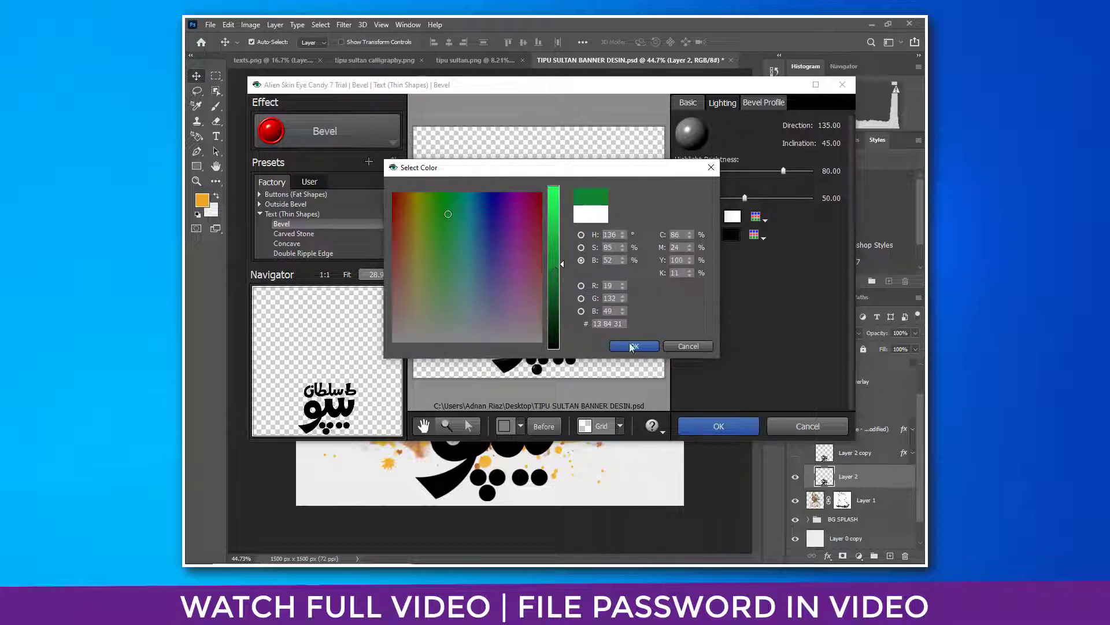
pyautogui.click(632, 346)
# Set the bevel lighting's Shadow Color to green 188f24
pyautogui.click(731, 234)
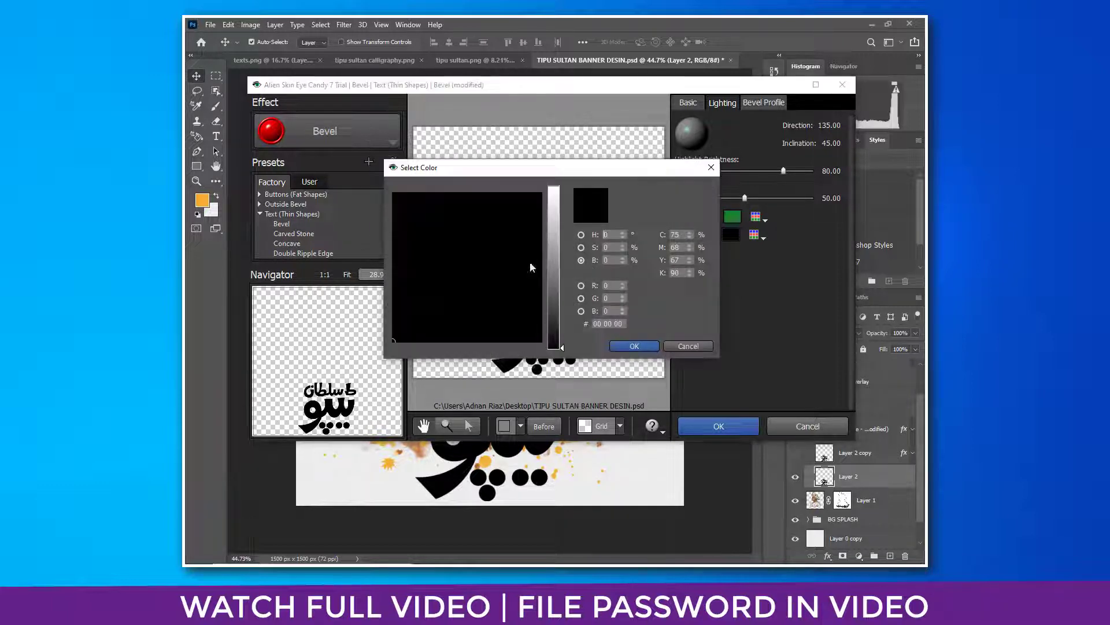
pyautogui.moveTo(566, 311); pyautogui.dragTo(556, 269)
pyautogui.moveTo(556, 206); pyautogui.dragTo(556, 196)
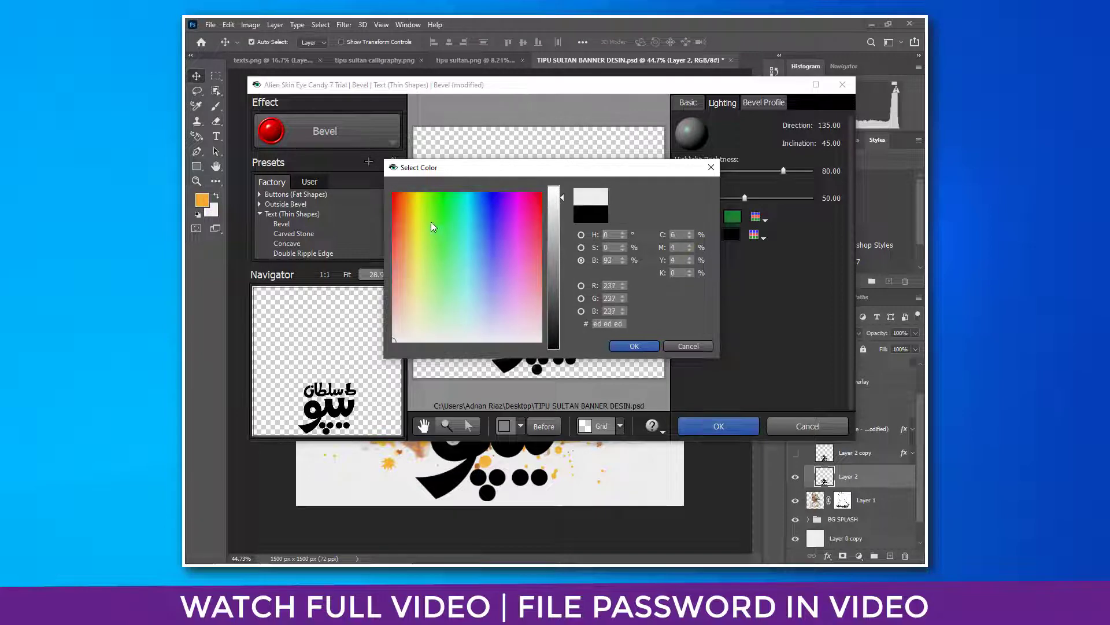
pyautogui.moveTo(432, 223); pyautogui.dragTo(444, 218)
pyautogui.click(555, 257)
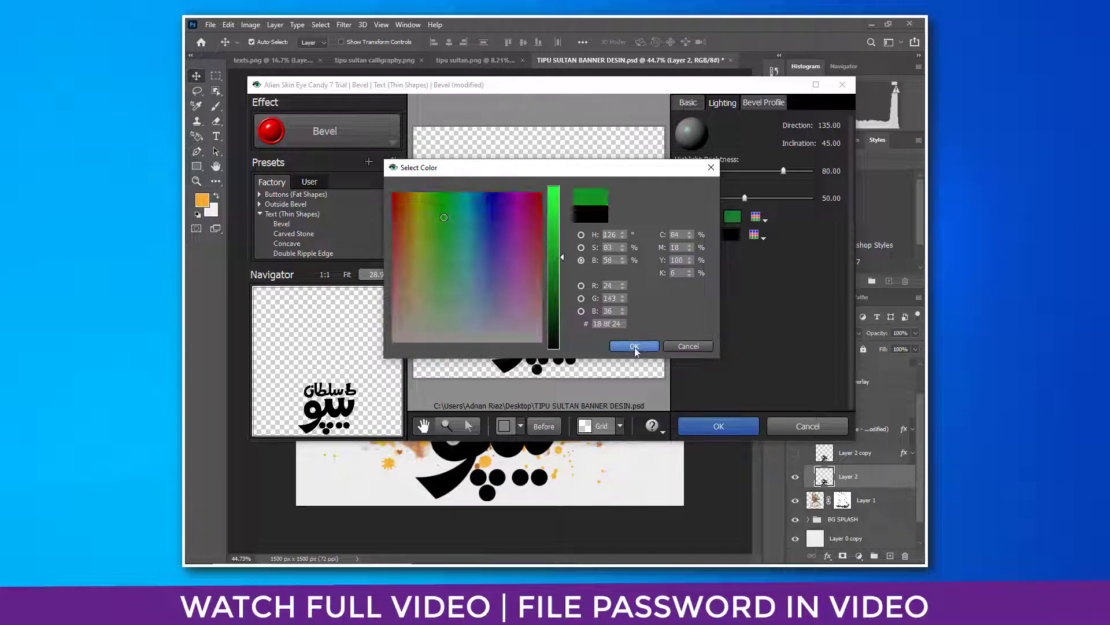
pyautogui.click(634, 346)
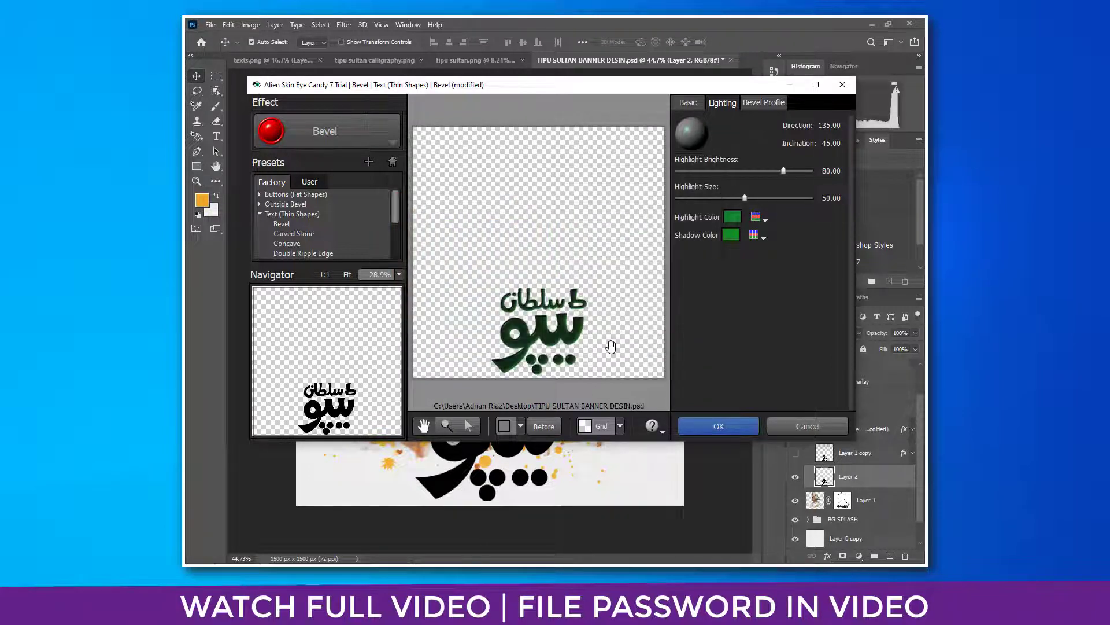
# Raise the bevel's Highlight Brightness and Highlight Size to 100 and apply the filter
pyautogui.keyDown('ctrl'); pyautogui.click(548, 344); pyautogui.keyUp('ctrl')
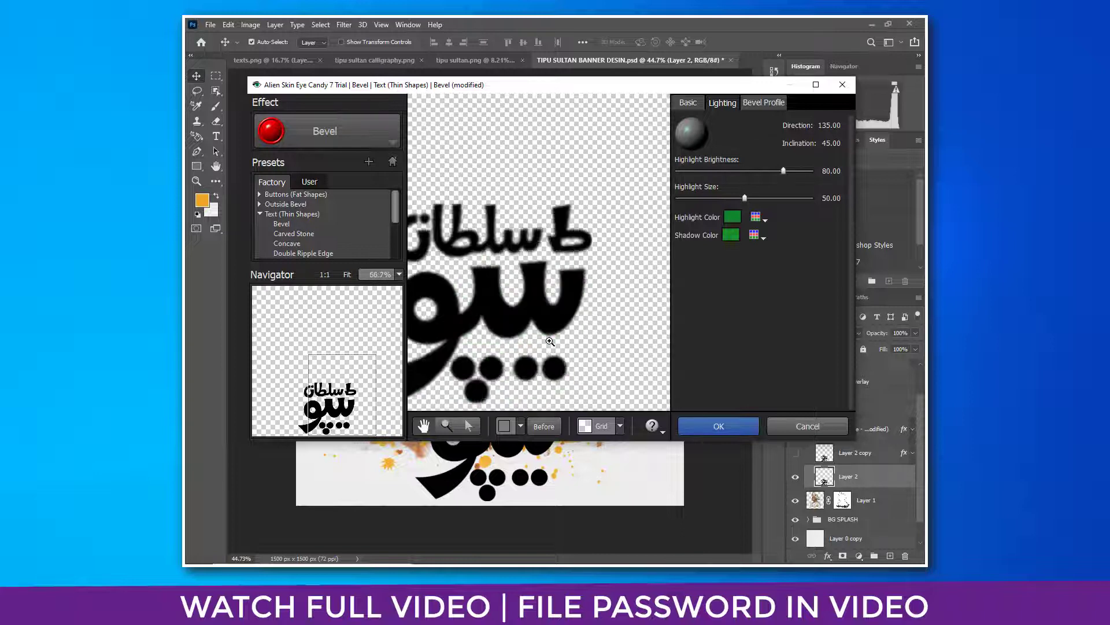
pyautogui.moveTo(550, 342); pyautogui.dragTo(596, 346)
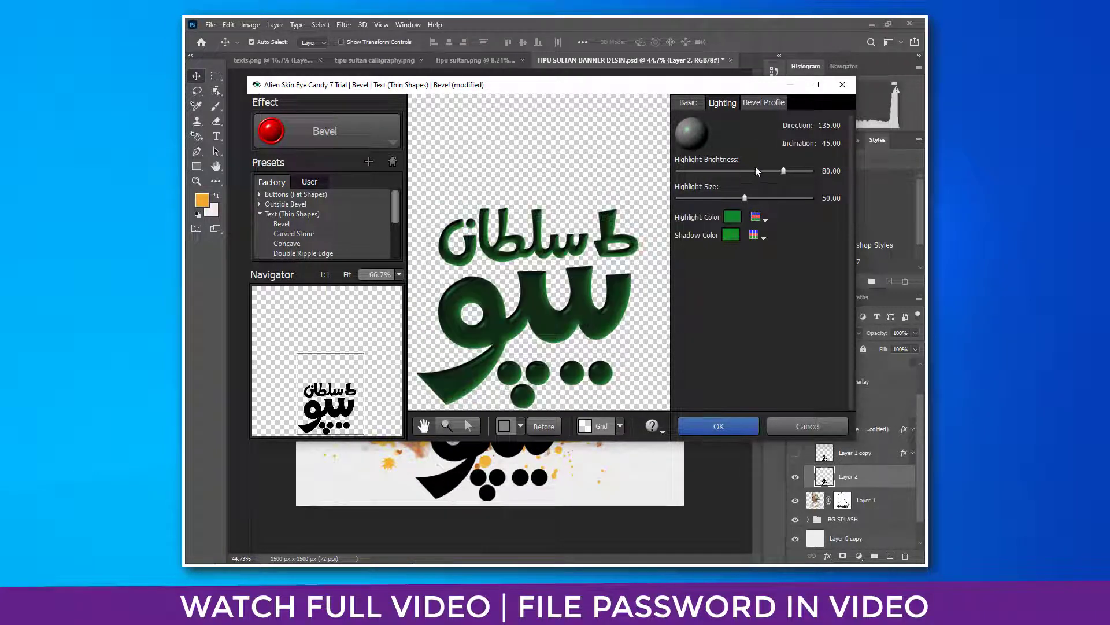
pyautogui.moveTo(783, 171); pyautogui.dragTo(818, 175)
pyautogui.moveTo(744, 197); pyautogui.dragTo(817, 199)
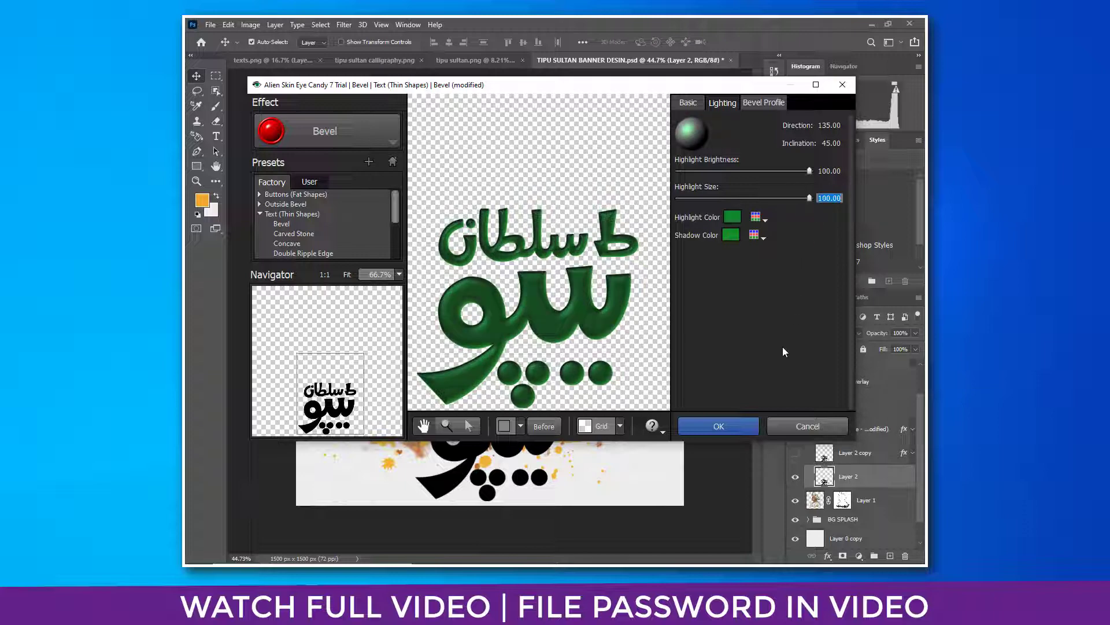
pyautogui.click(737, 424)
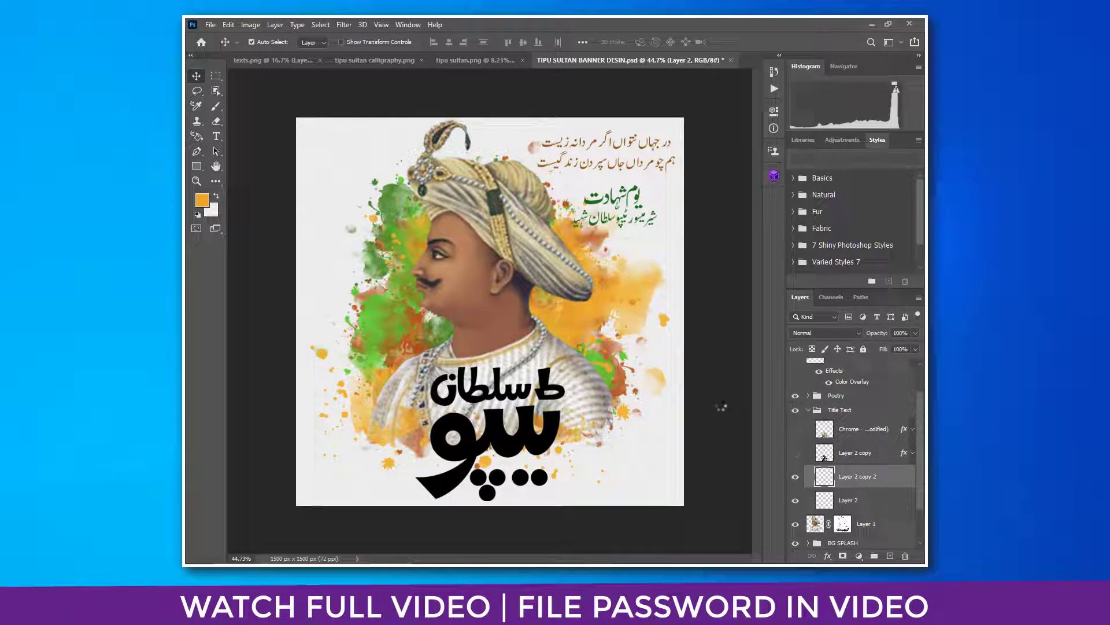
# Place the new green Bevel layer at the top of the Title Text group and show the Chrome and Layer 2 copy layers
pyautogui.moveTo(843, 476); pyautogui.dragTo(824, 452)
pyautogui.click(796, 455)
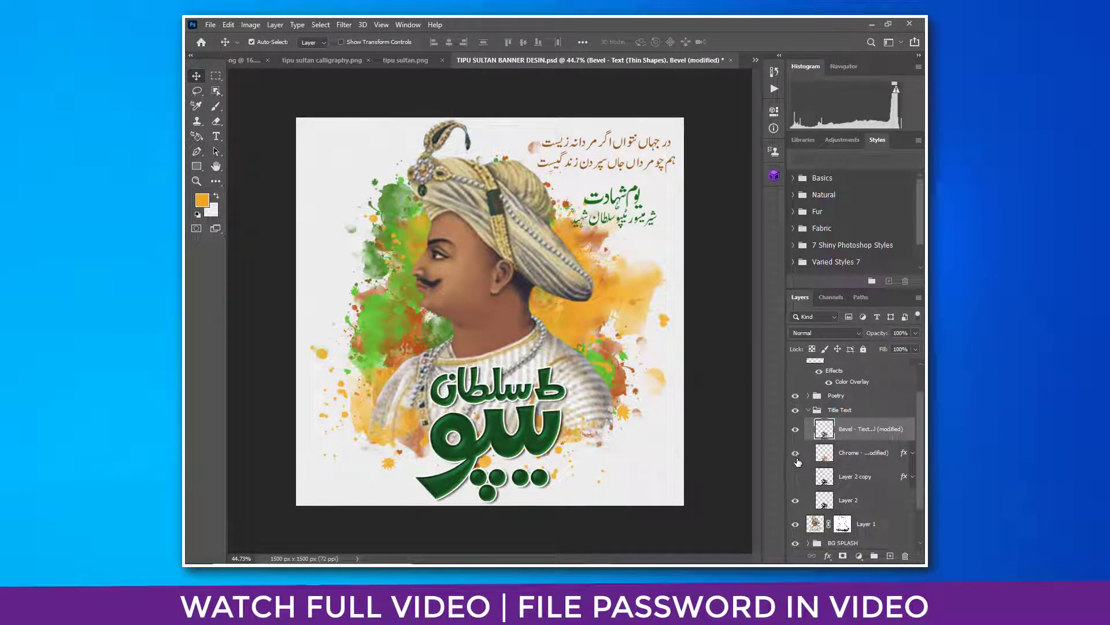
pyautogui.click(796, 476)
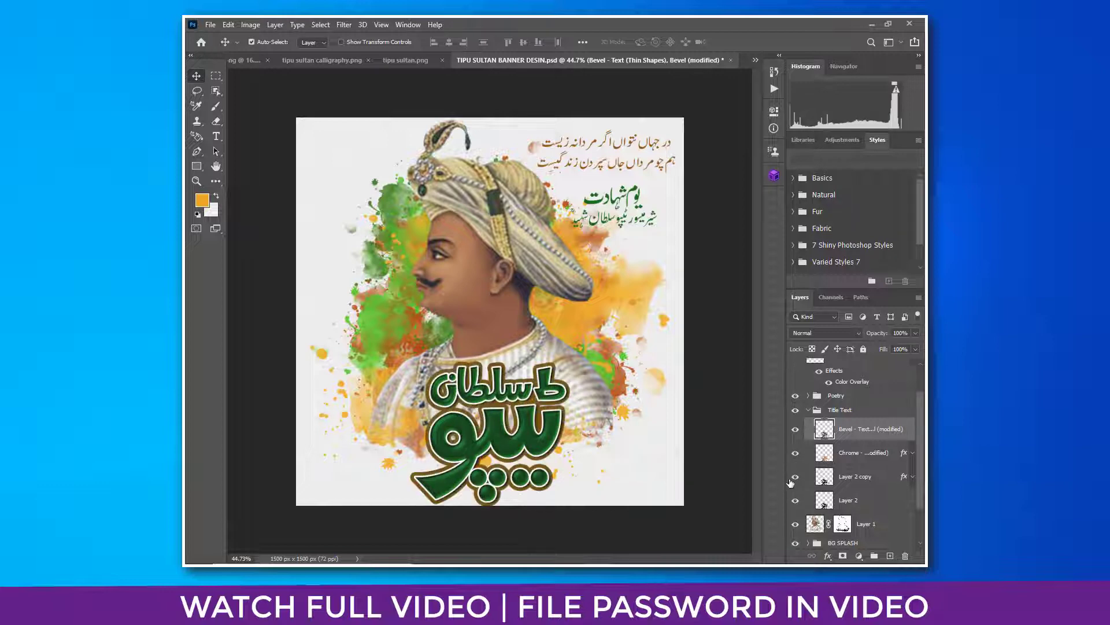
# Duplicate Layer 2 copy, hiding the original and keeping the duplicate visible
pyautogui.click(861, 481)
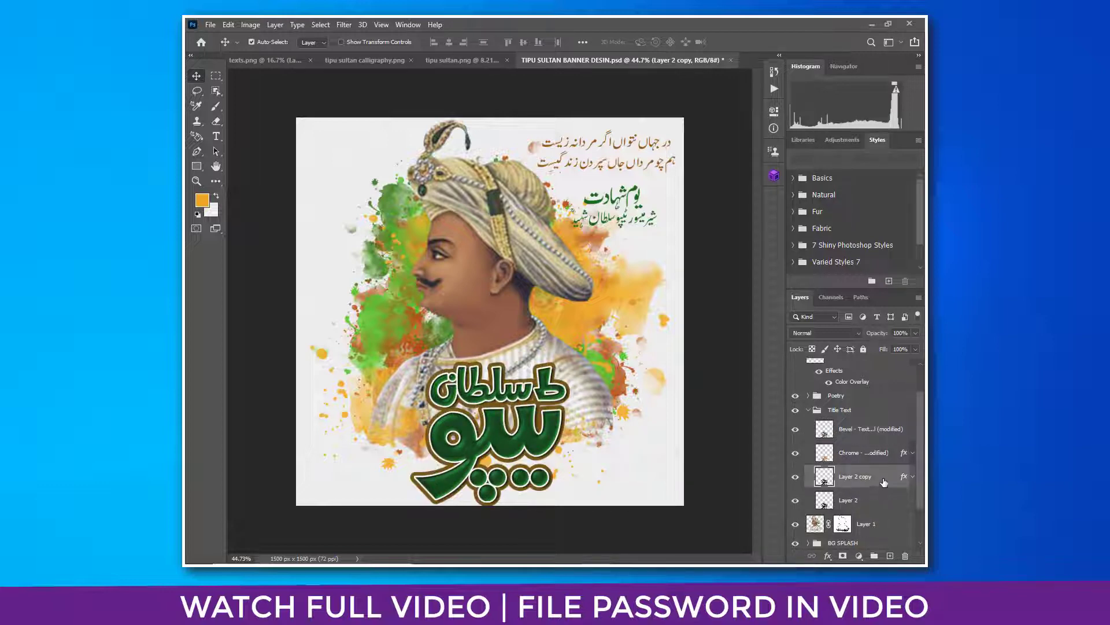
pyautogui.hotkey('ctrl', 'j')
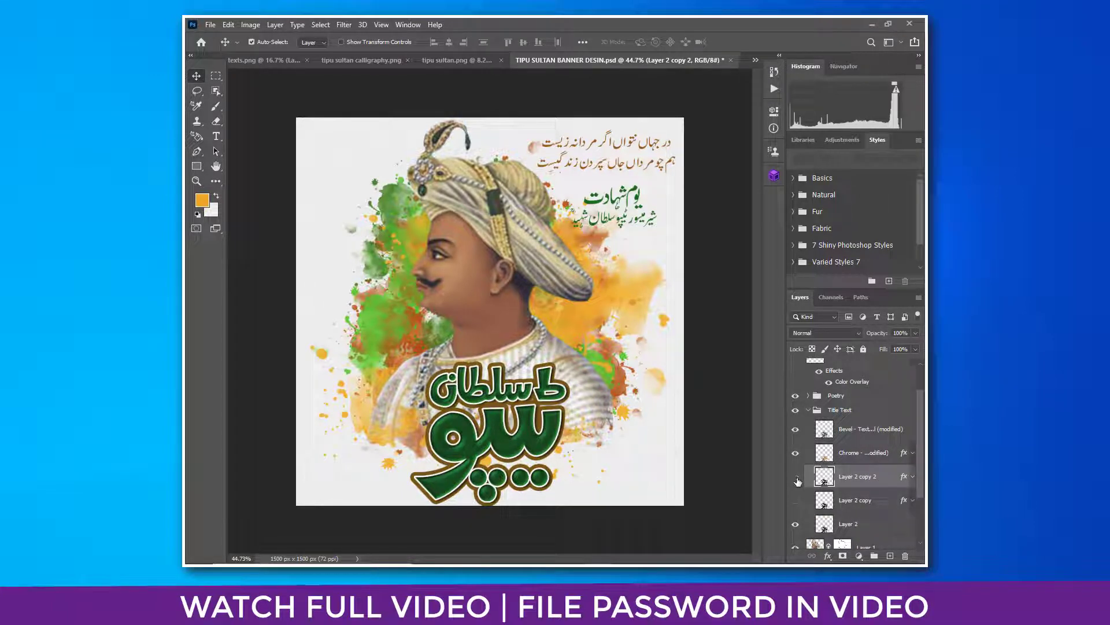
pyautogui.click(798, 481)
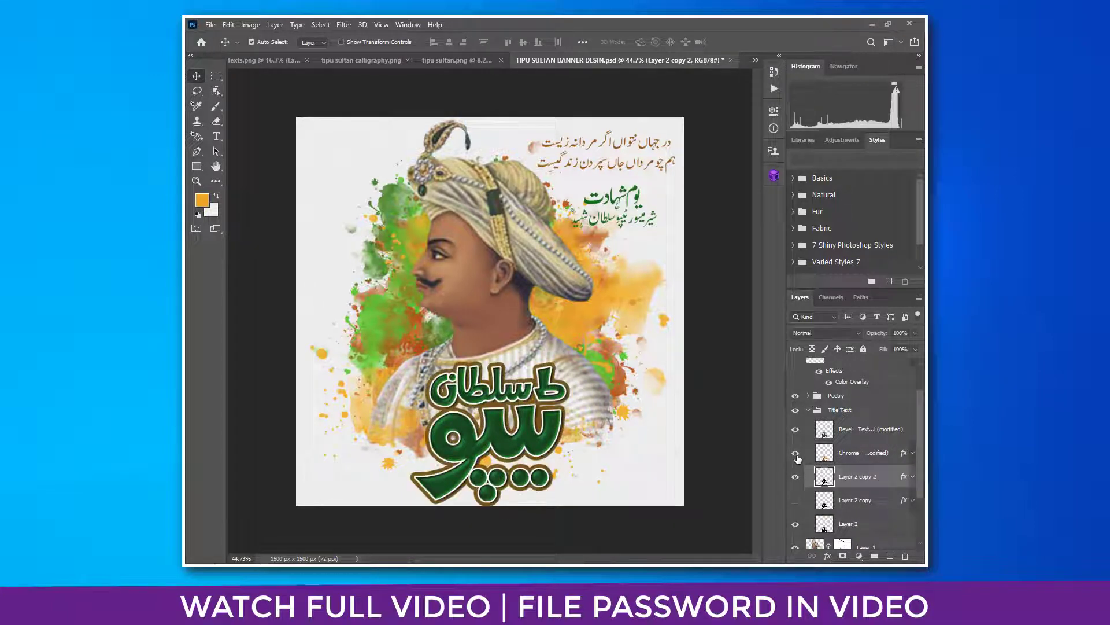
# Group the Chrome layer with Layer 2 copy 2 and name the group "text 1"
pyautogui.click(850, 459)
pyautogui.keyDown('ctrl'); pyautogui.click(850, 481); pyautogui.keyUp('ctrl')
pyautogui.hotkey('ctrl', 'g')
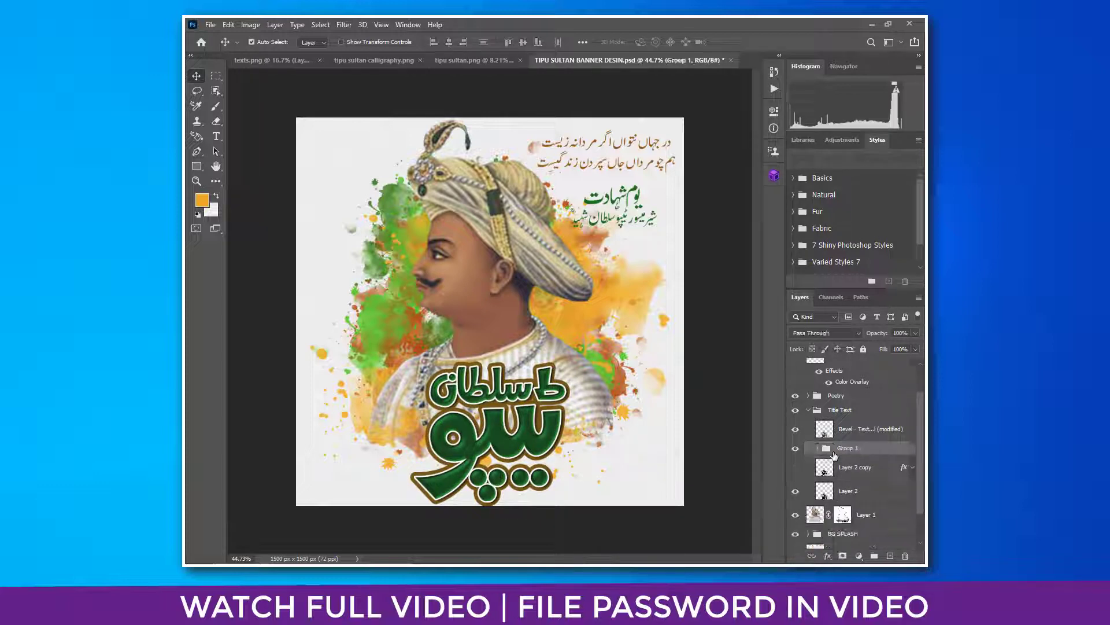
pyautogui.doubleClick(842, 451)
pyautogui.write('text 1')
pyautogui.press('Return')
# Toggle the visibility of the Bevel layer and the text 1 group to compare the gold and green lettering
pyautogui.click(795, 431)
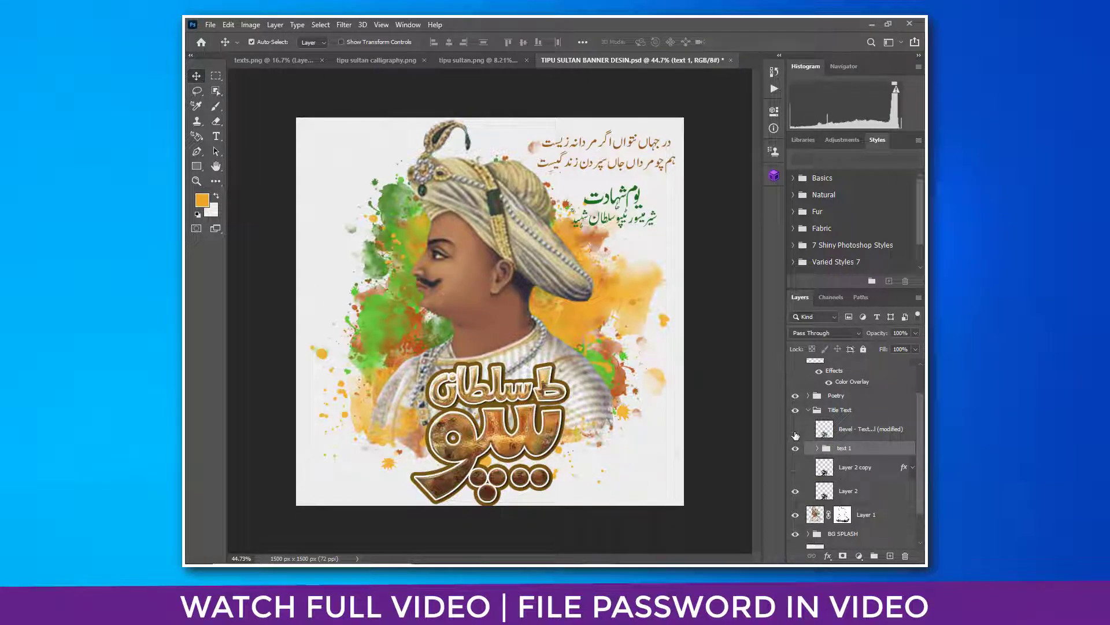
pyautogui.click(796, 431)
pyautogui.click(796, 449)
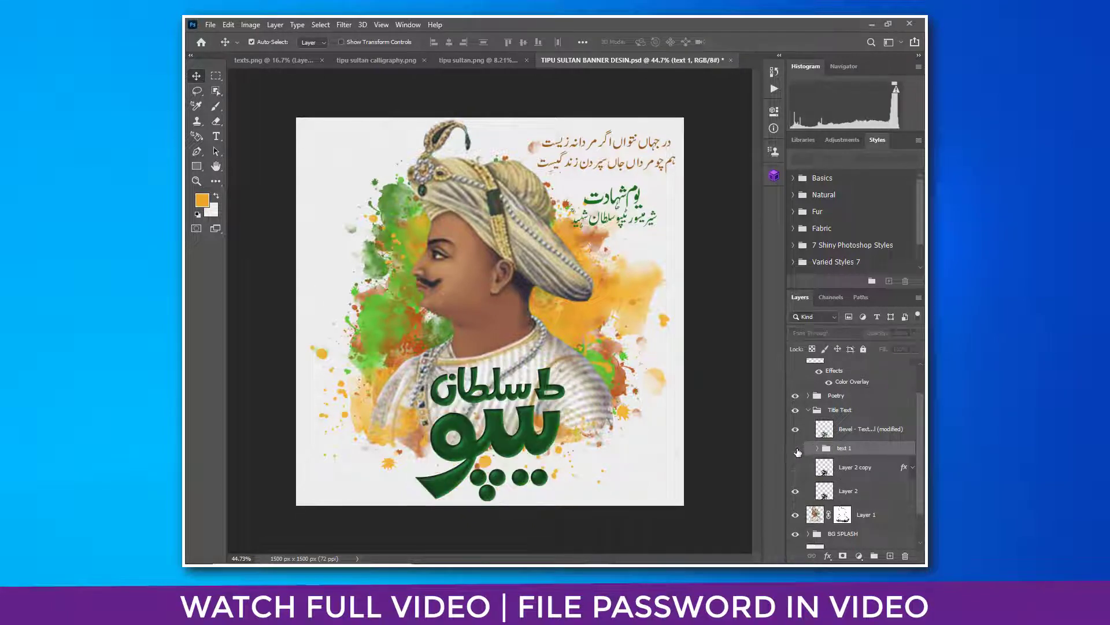
pyautogui.click(796, 449)
# Move Layer 2 copy above the text 1 group, directly beneath the Bevel layer, and make it visible
pyautogui.moveTo(844, 469); pyautogui.dragTo(842, 444)
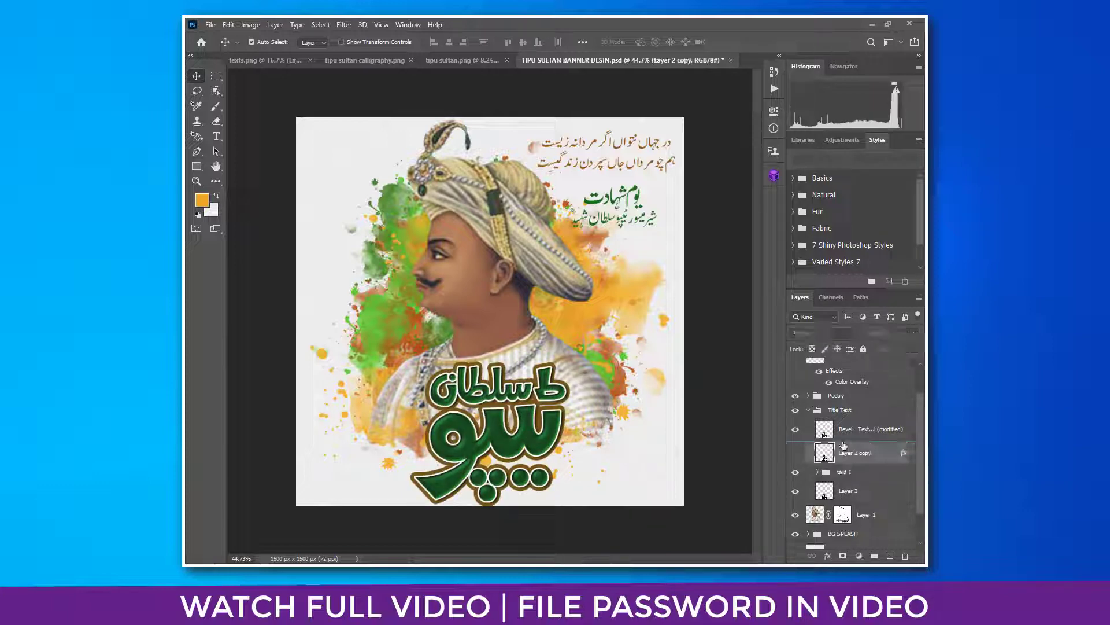
pyautogui.click(796, 453)
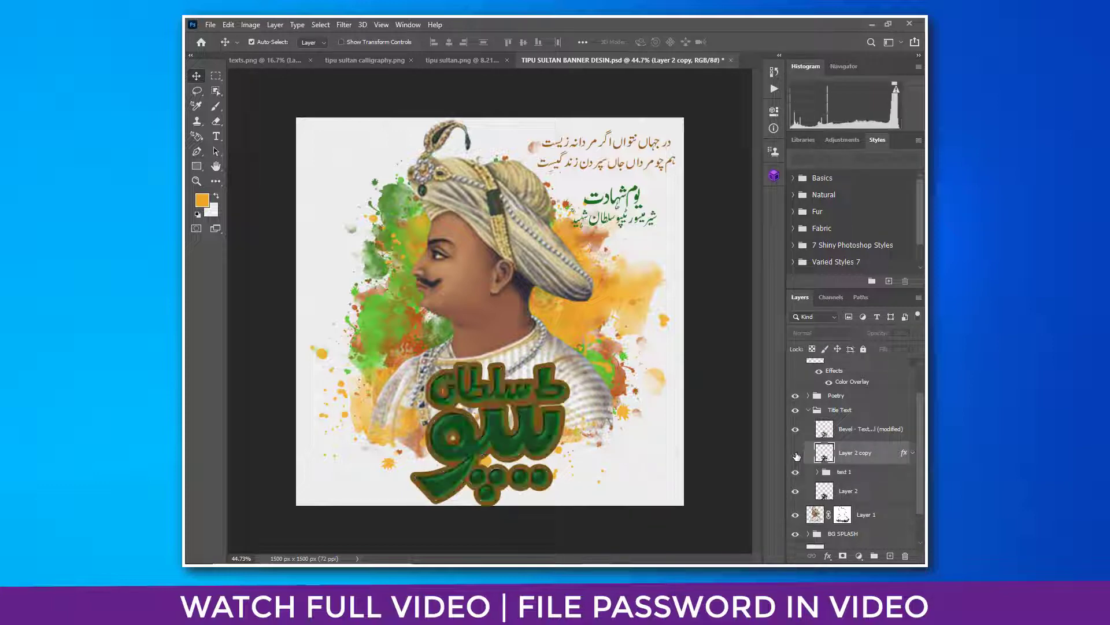
# Hide Layer 2 copy and the text 1 group, and give the Bevel layer Bevel & Emboss plus an 11 px brown outside stroke
pyautogui.click(795, 453)
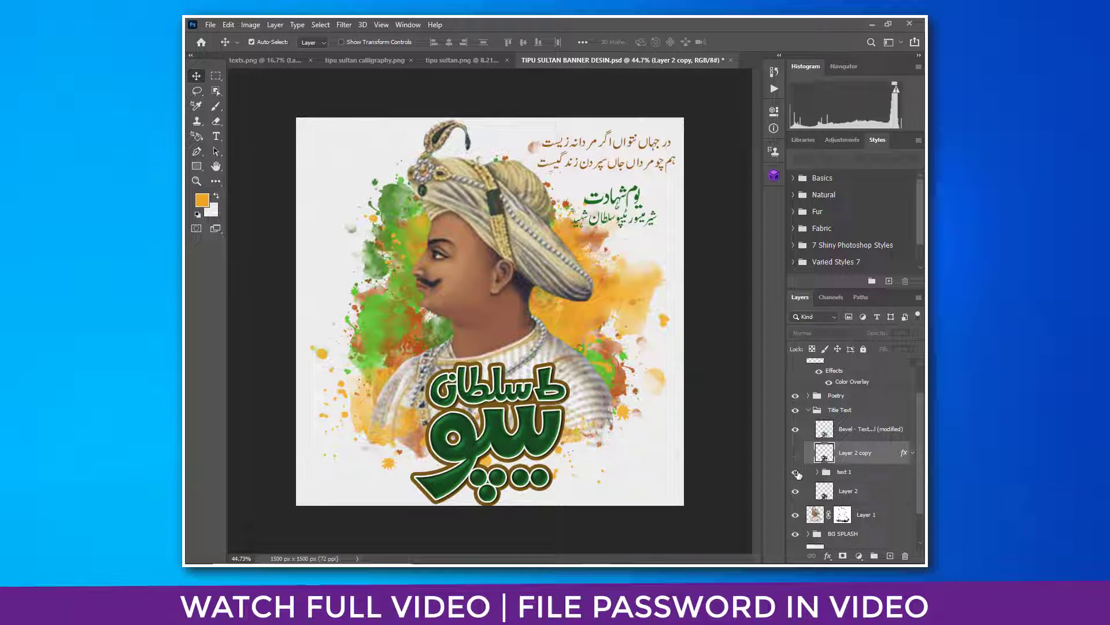
pyautogui.click(796, 472)
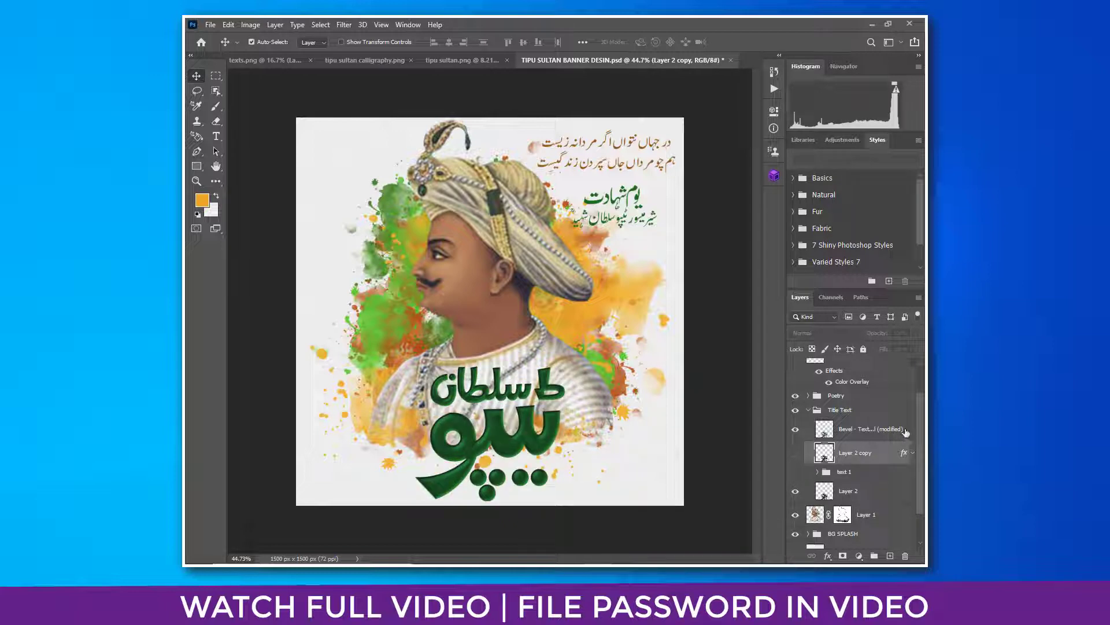
pyautogui.rightClick(862, 434)
pyautogui.click(754, 92)
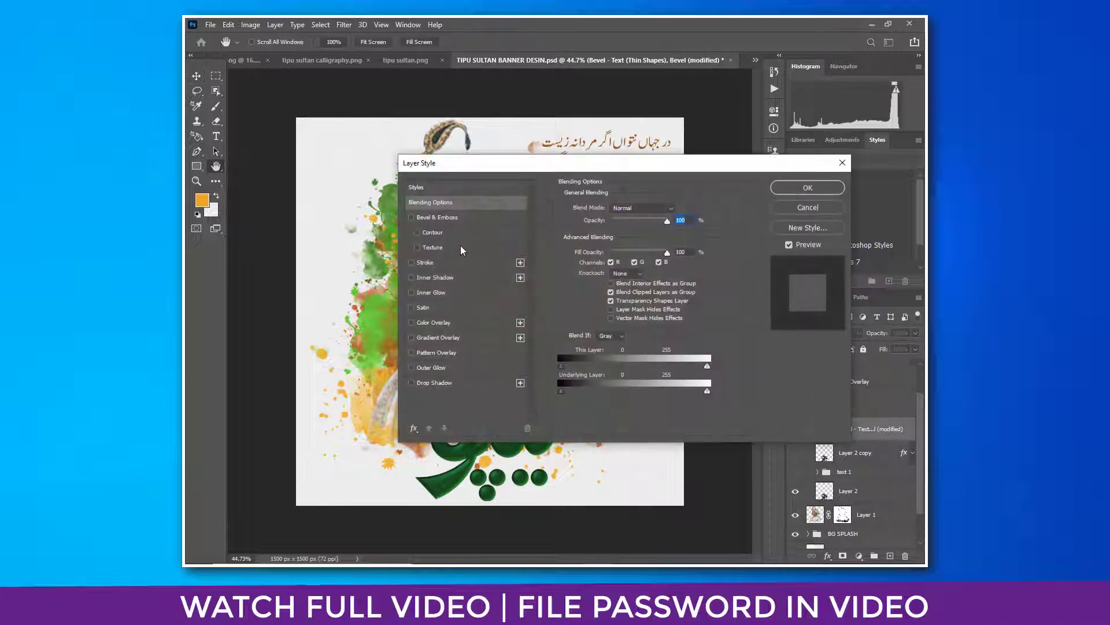
pyautogui.click(428, 250)
pyautogui.click(424, 262)
pyautogui.click(417, 247)
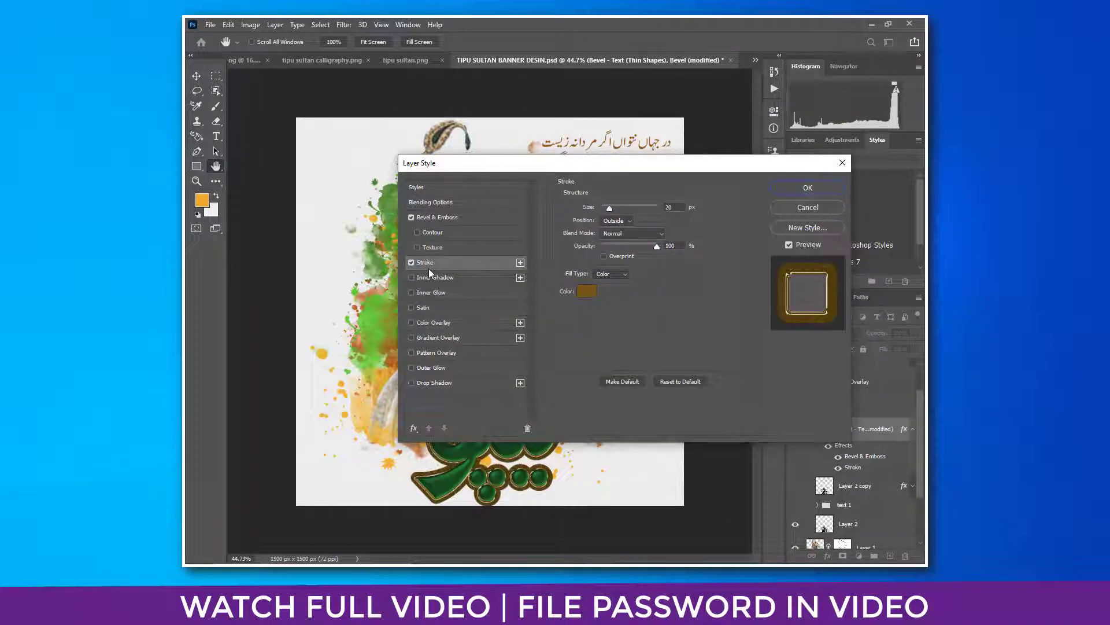
pyautogui.moveTo(590, 211); pyautogui.dragTo(586, 210)
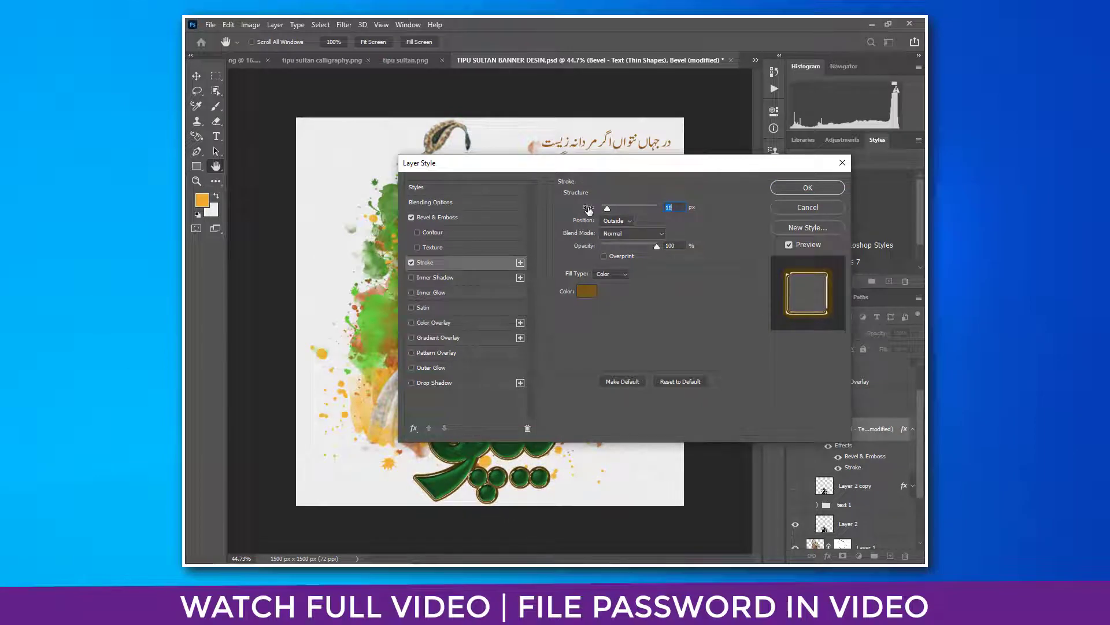
pyautogui.click(785, 189)
# Toggle the Bevel layer's visibility to compare the green beveled lettering with the plain black lettering underneath
pyautogui.hotkey('ctrl', 'space')
pyautogui.click(519, 414)
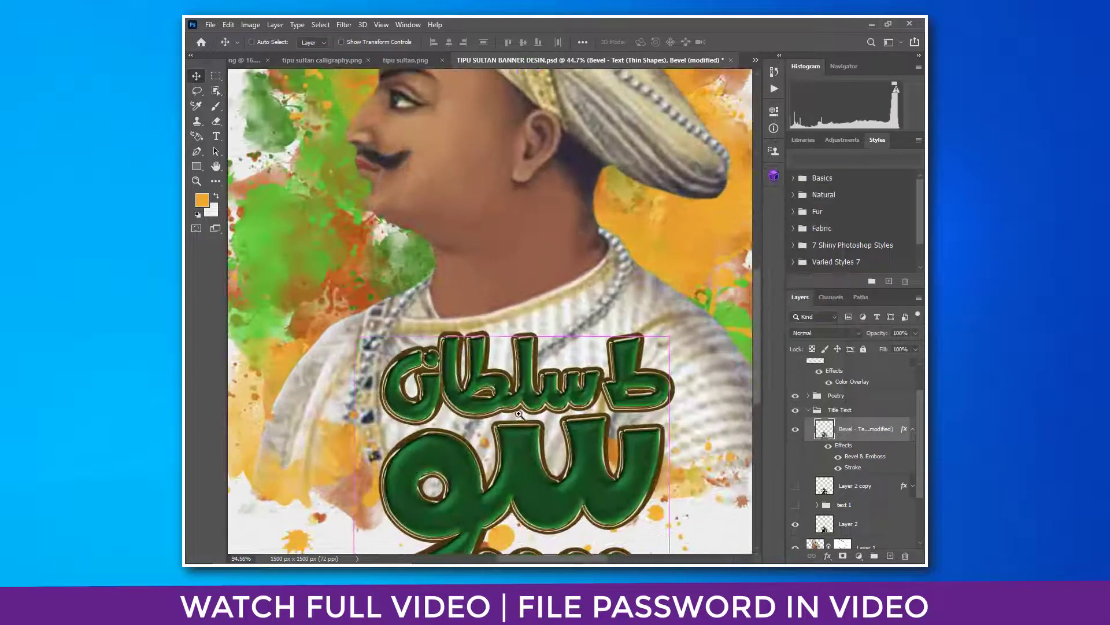
pyautogui.scroll(-3, 518, 414)
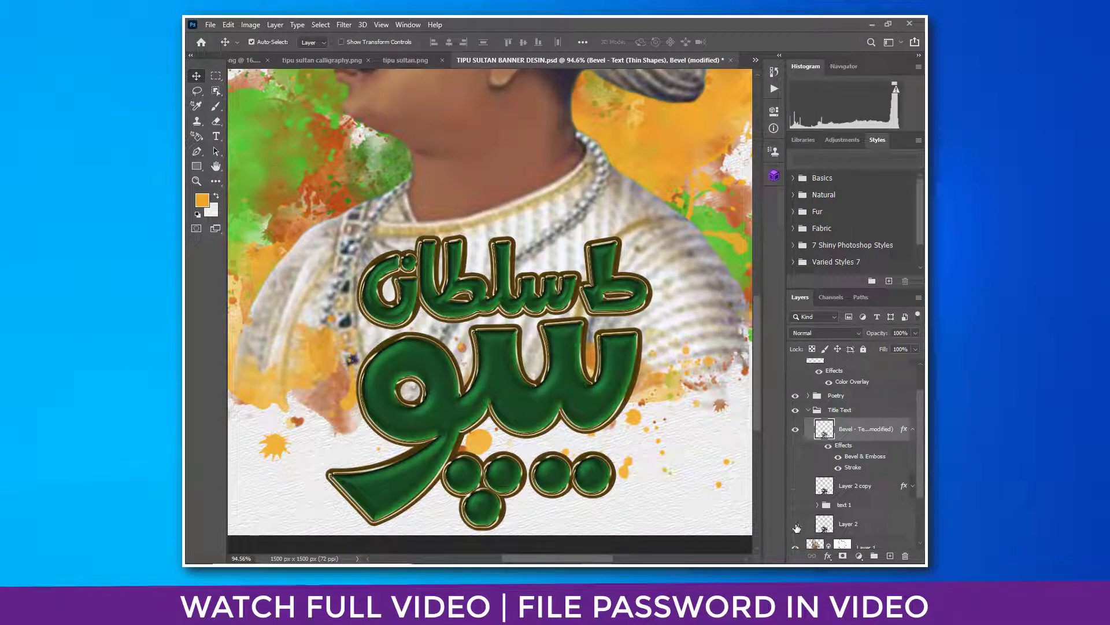
pyautogui.click(795, 429)
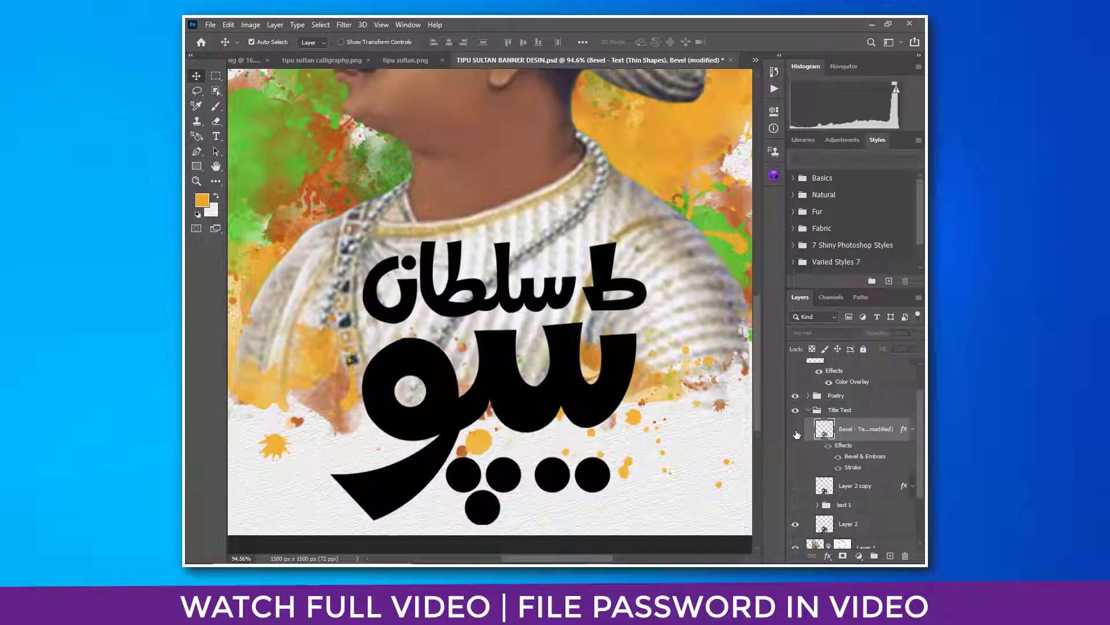
pyautogui.click(795, 429)
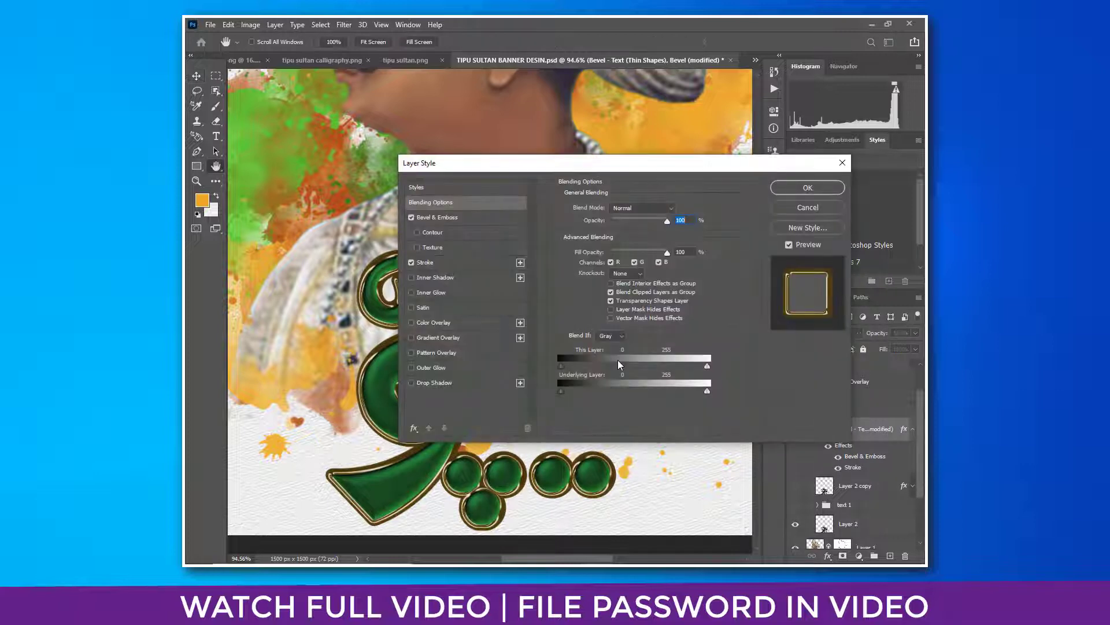
# Change the Bevel layer's stroke color to white (ffffff) and make the stroke thinner
pyautogui.click(412, 263)
pyautogui.click(431, 263)
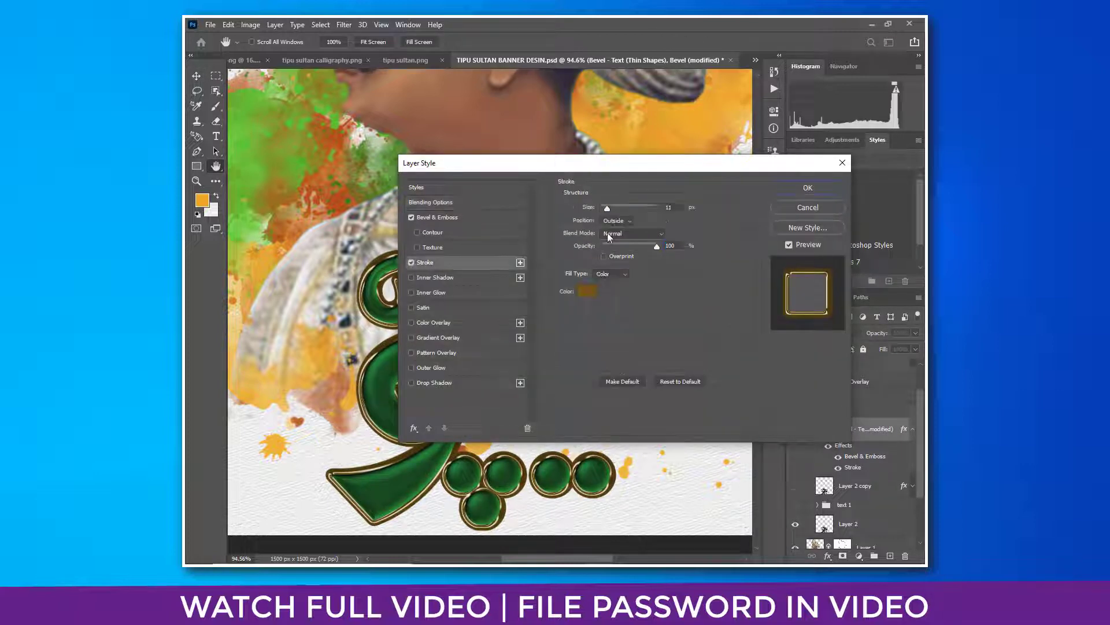
pyautogui.click(588, 294)
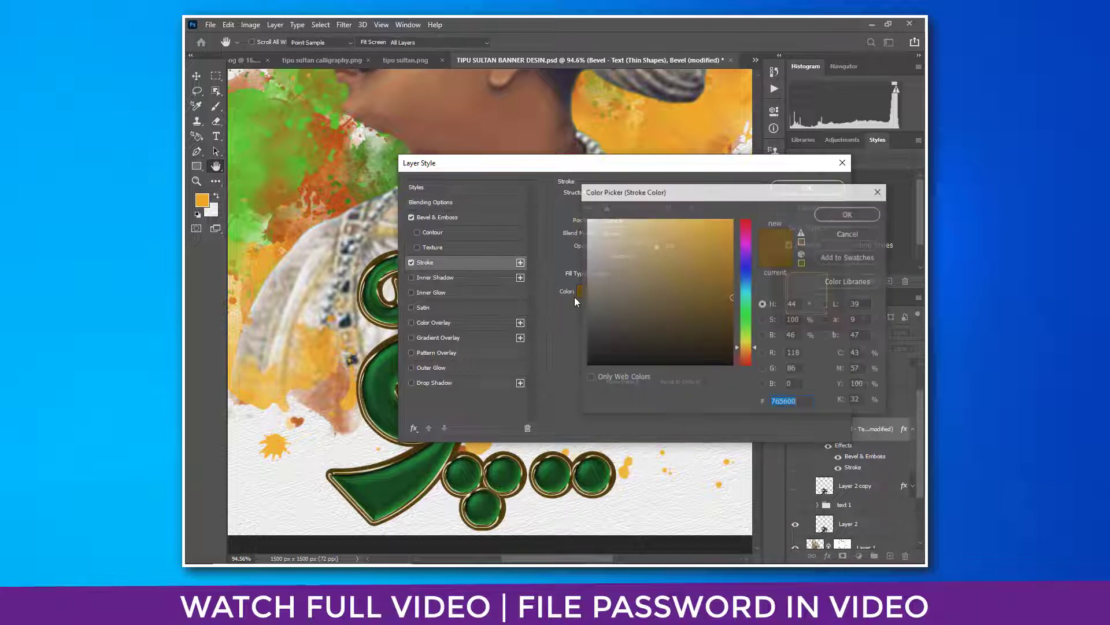
pyautogui.click(587, 220)
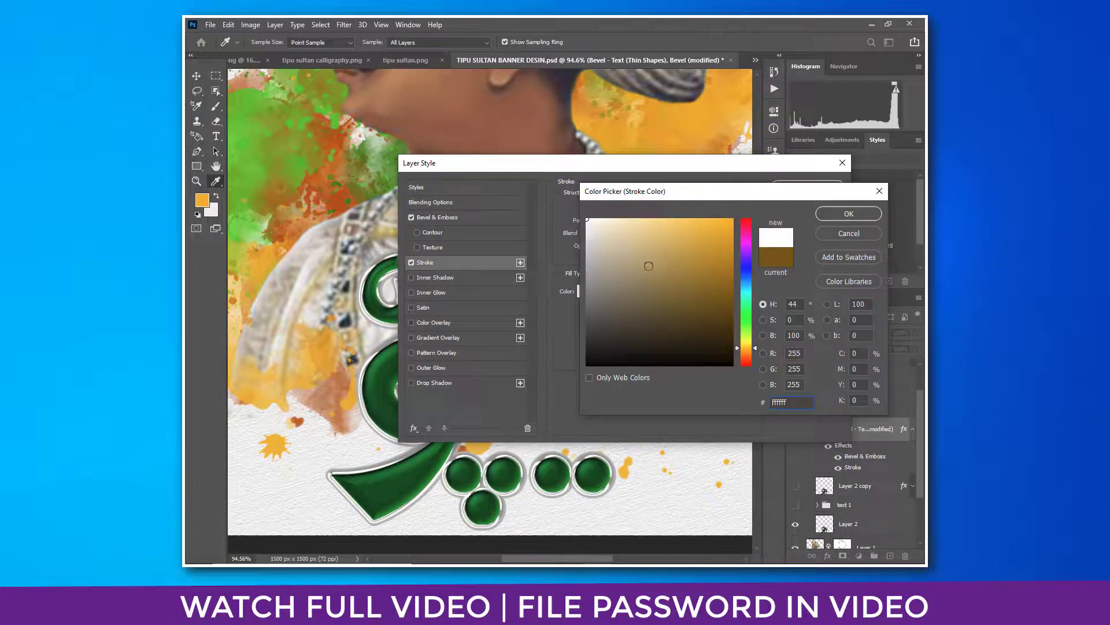
pyautogui.click(831, 215)
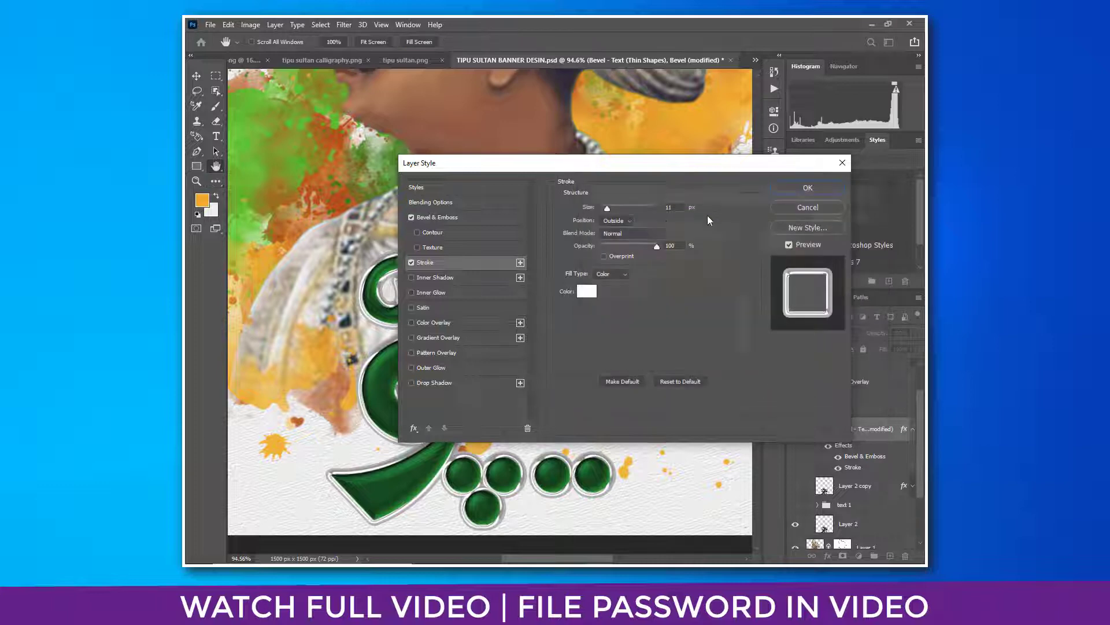
pyautogui.moveTo(588, 209); pyautogui.dragTo(586, 208)
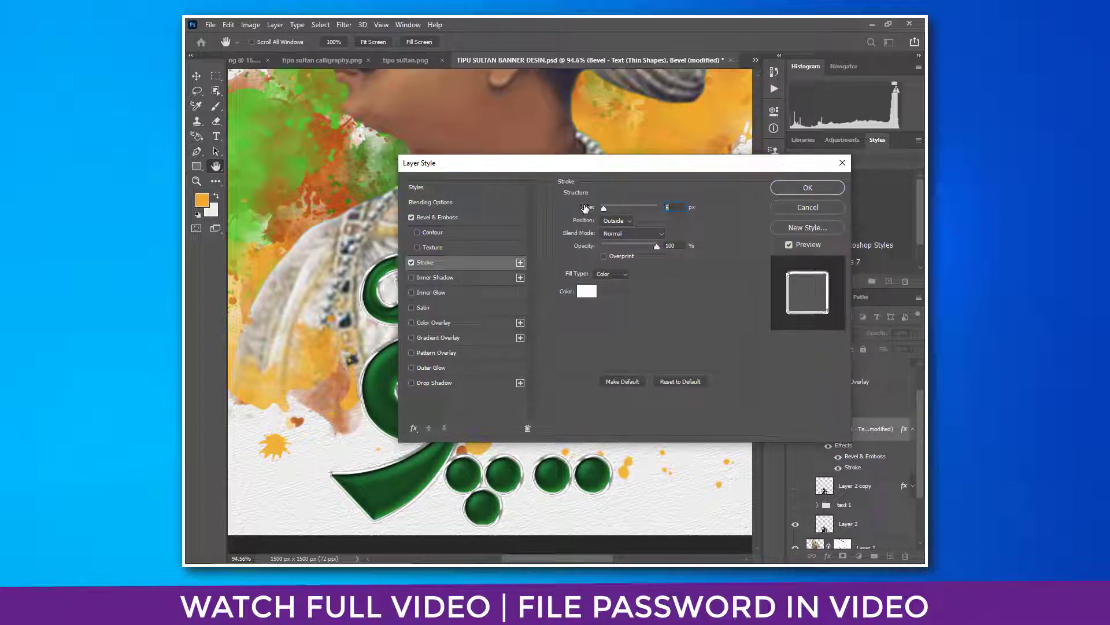
pyautogui.click(808, 188)
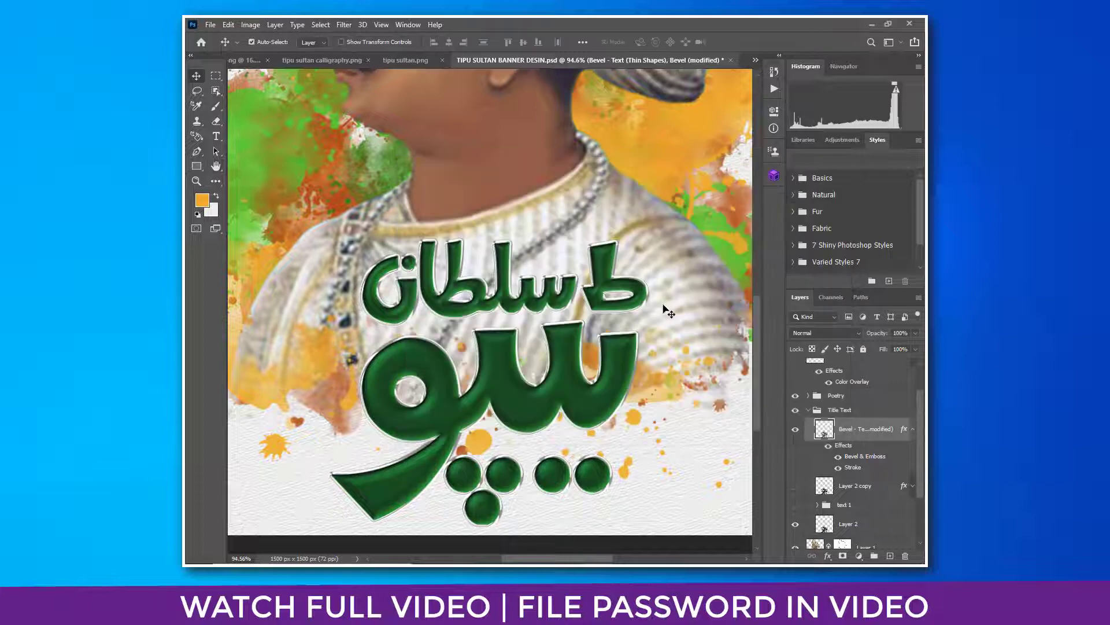
# Show Layer 2 copy and change its stroke color from brown to dark green 003b10
pyautogui.click(796, 487)
pyautogui.click(885, 489)
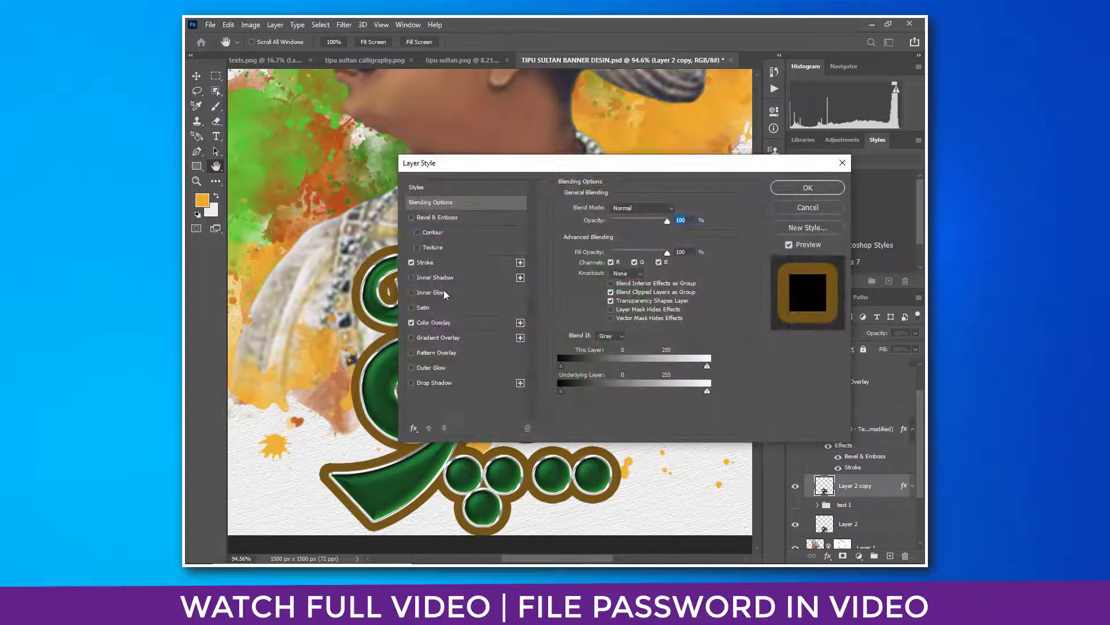
pyautogui.click(433, 323)
pyautogui.click(427, 263)
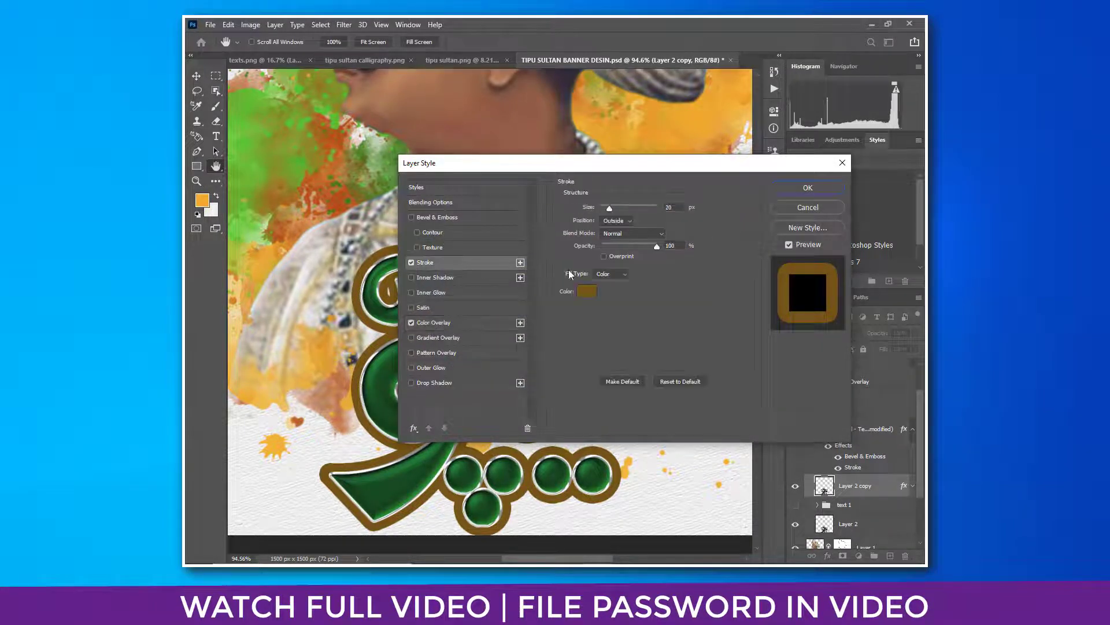
pyautogui.click(587, 293)
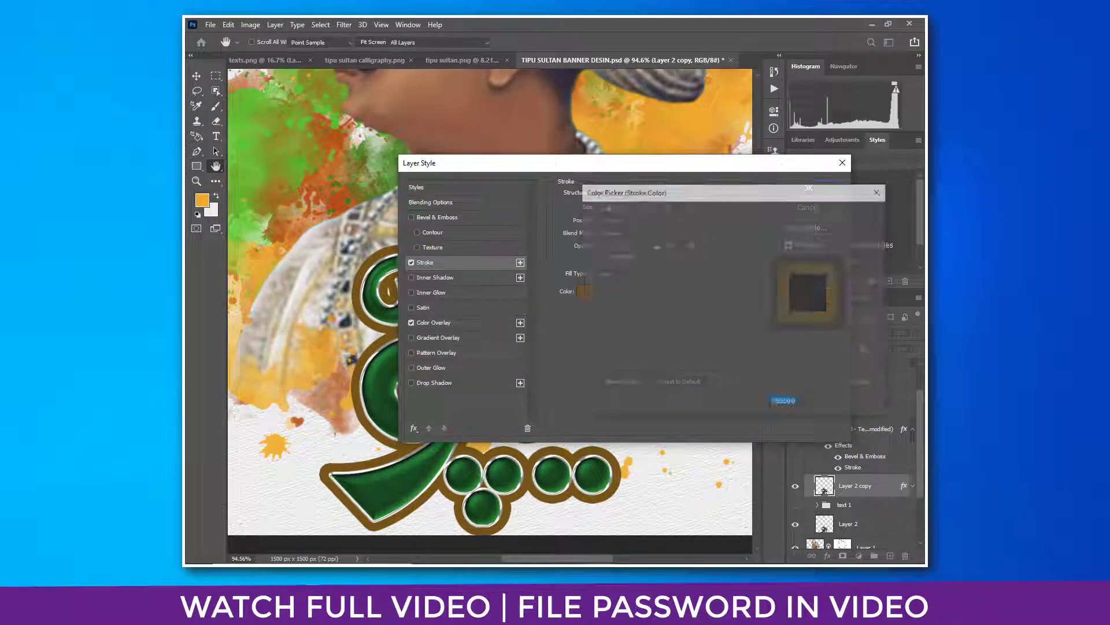
pyautogui.click(592, 461)
pyautogui.click(734, 319)
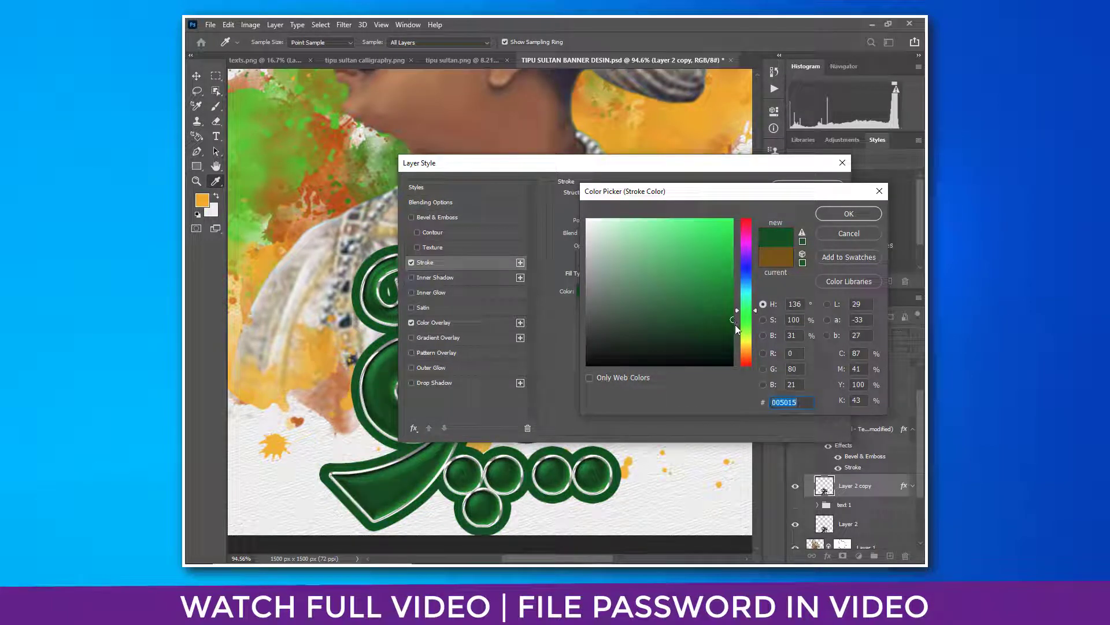
pyautogui.moveTo(733, 320); pyautogui.dragTo(733, 331)
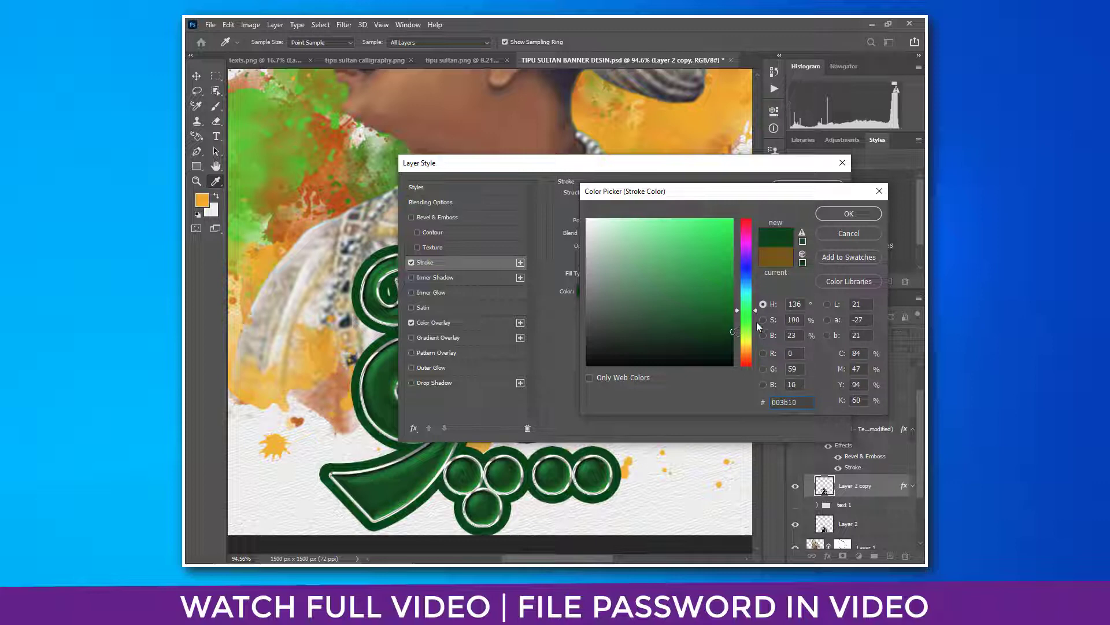
pyautogui.click(839, 217)
pyautogui.click(808, 189)
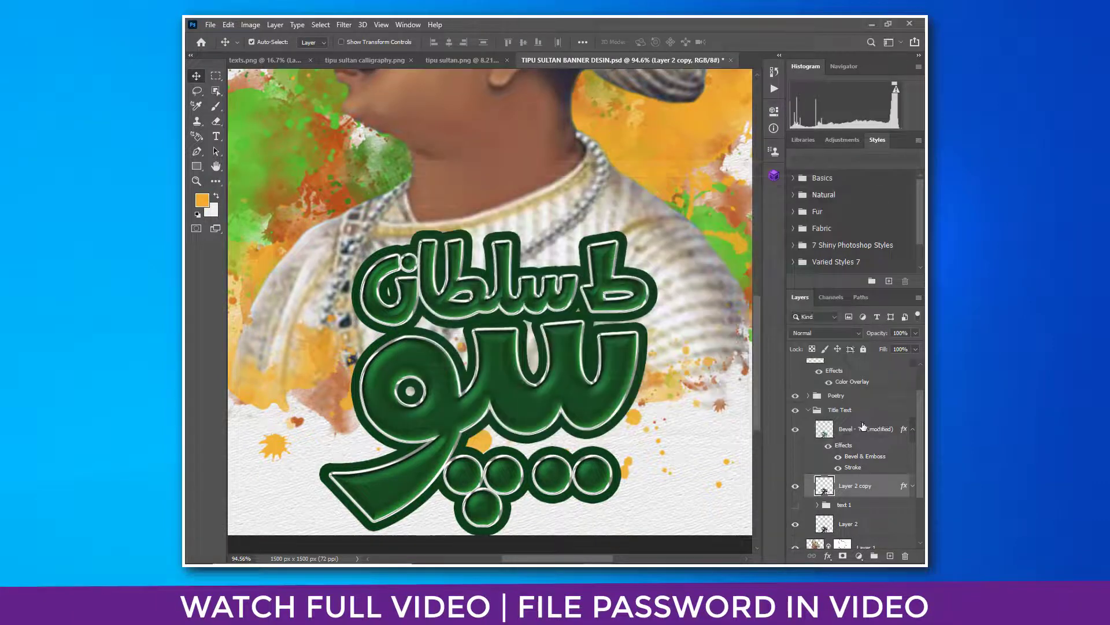
# Make the white stroke on the Bevel layer slightly thicker
pyautogui.click(864, 428)
pyautogui.rightClick(864, 429)
pyautogui.click(716, 92)
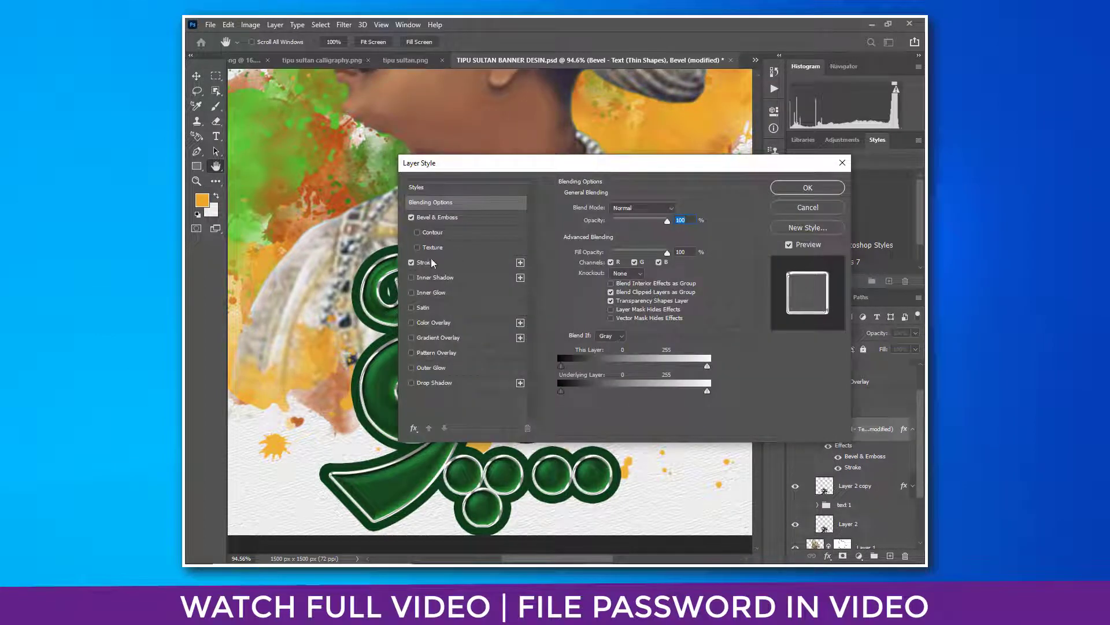
pyautogui.click(431, 263)
pyautogui.moveTo(587, 209); pyautogui.dragTo(586, 210)
pyautogui.click(808, 187)
pyautogui.press('v')
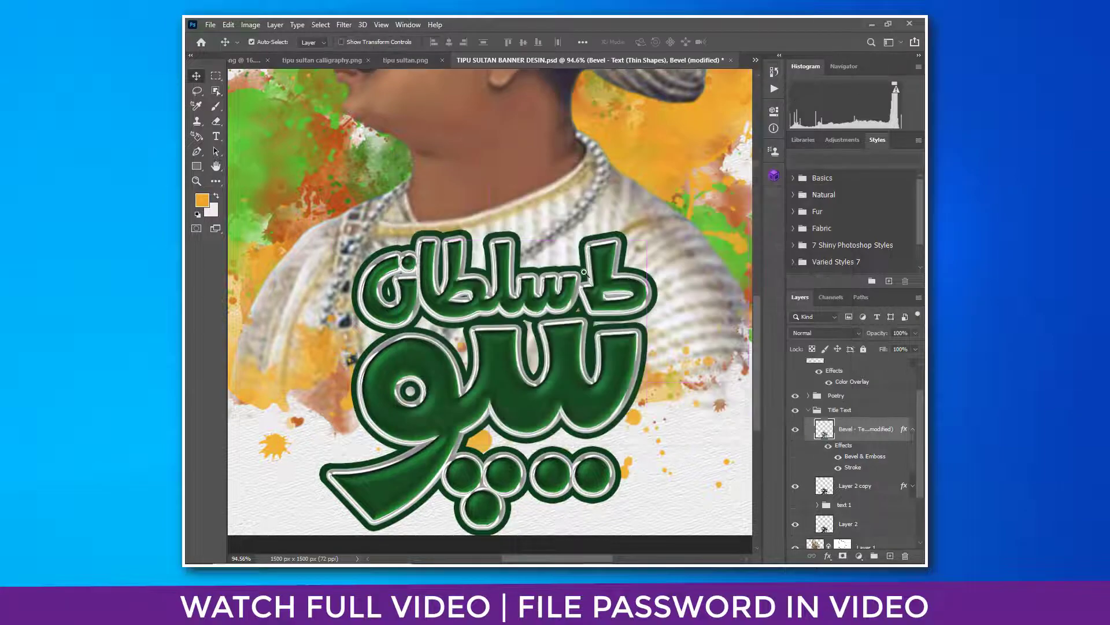
# Group the Bevel layer with Layer 2 copy and name the group "text 2"
pyautogui.rightClick(592, 269)
pyautogui.click(596, 293)
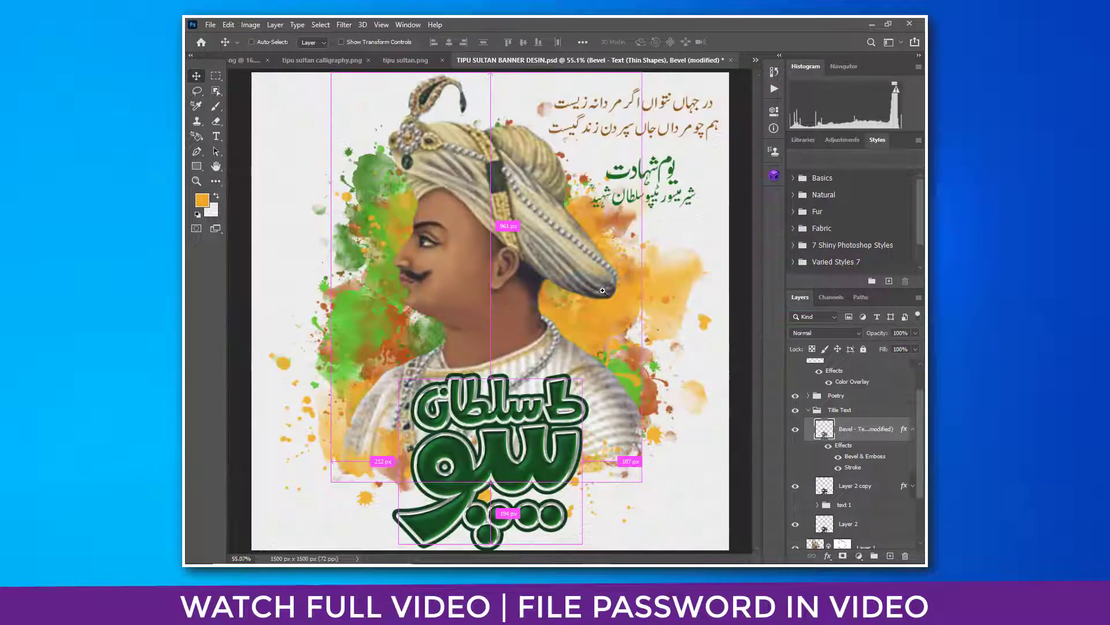
pyautogui.click(913, 429)
pyautogui.keyDown('shift'); pyautogui.click(827, 463); pyautogui.keyUp('shift')
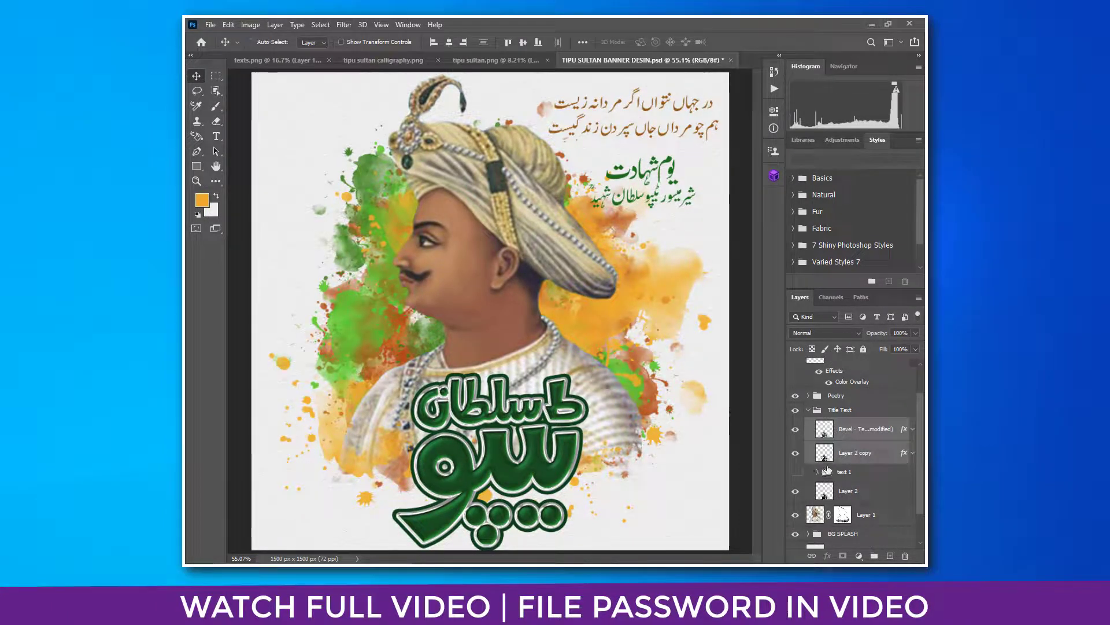
pyautogui.hotkey('ctrl', 'g')
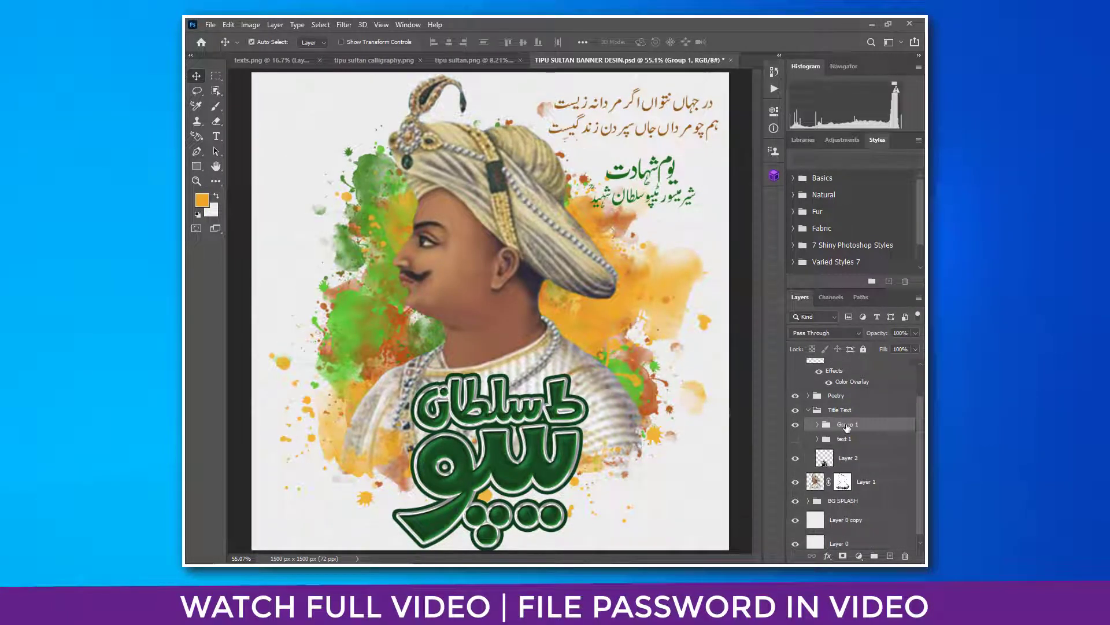
pyautogui.doubleClick(846, 425)
pyautogui.write('text 2')
pyautogui.press('Return')
# Toggle the text 2 and text 1 groups to compare the letterings, leaving text 2 visible with text 1 and Layer 2 hidden
pyautogui.click(796, 425)
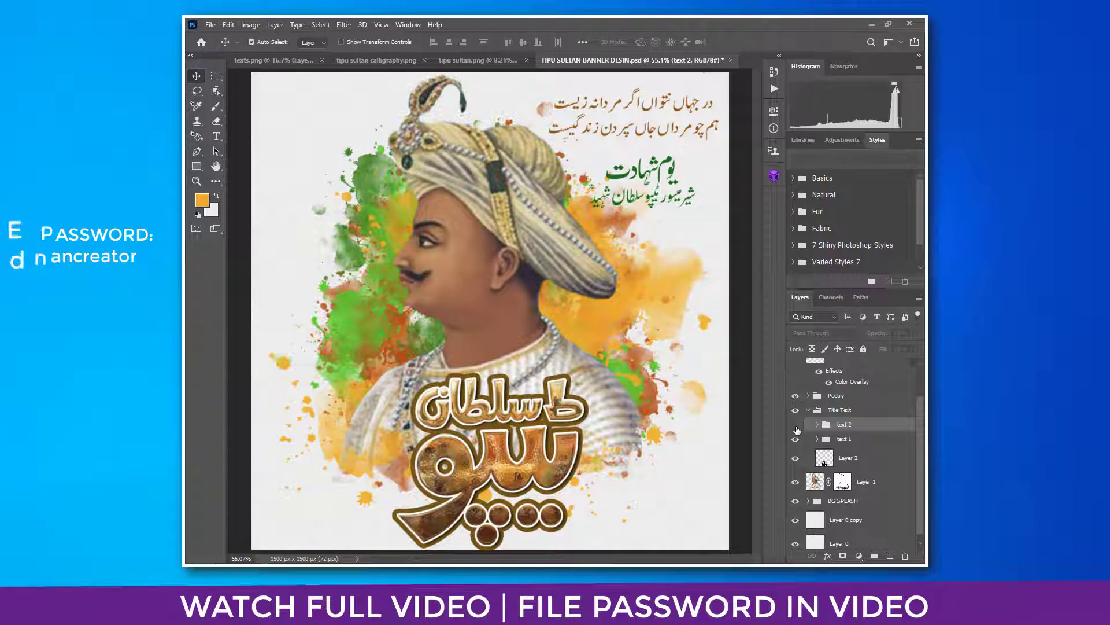
pyautogui.click(796, 426)
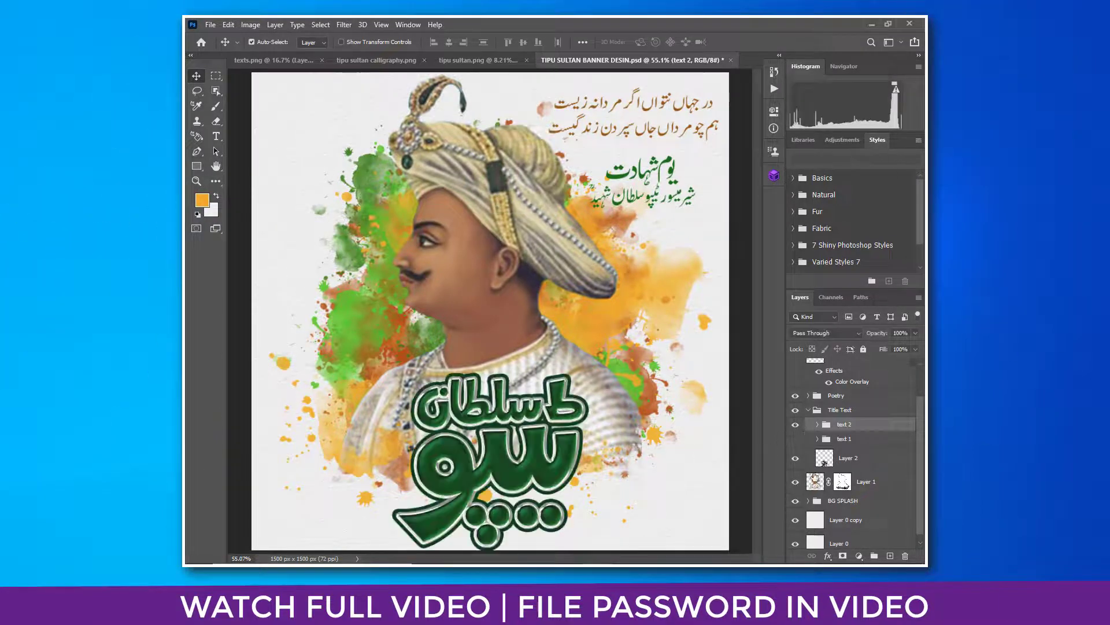
pyautogui.moveTo(628, 440); pyautogui.dragTo(616, 406)
pyautogui.scroll(2, 826, 407)
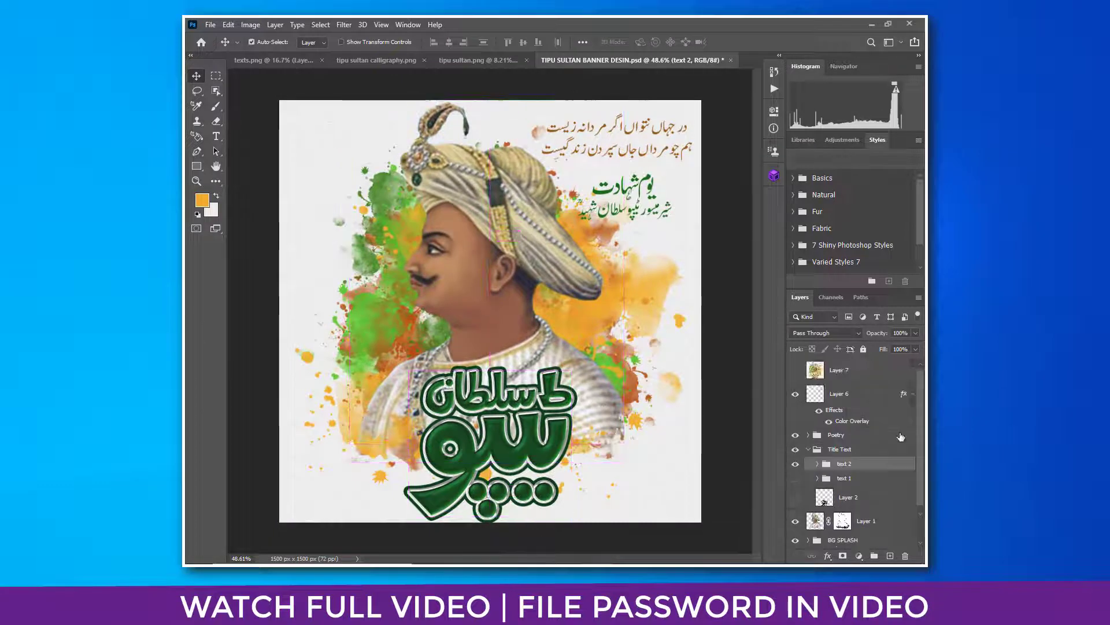
# Check the hidden merged Layer 7, then stamp all visible layers into a new layer directly above Layer 6
pyautogui.click(796, 371)
pyautogui.click(795, 371)
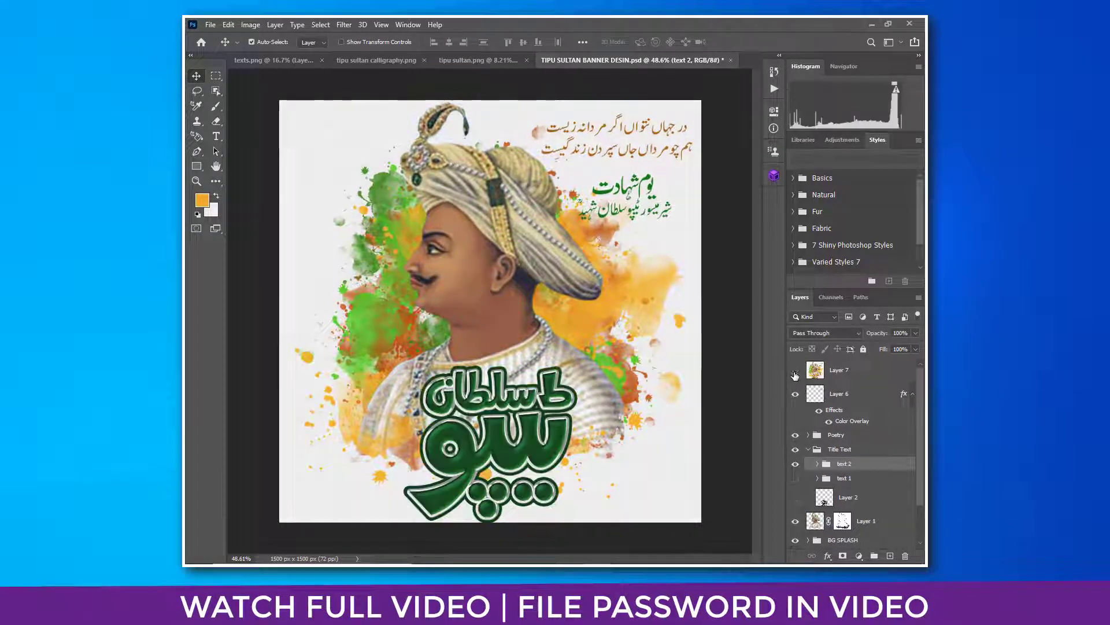
pyautogui.click(856, 373)
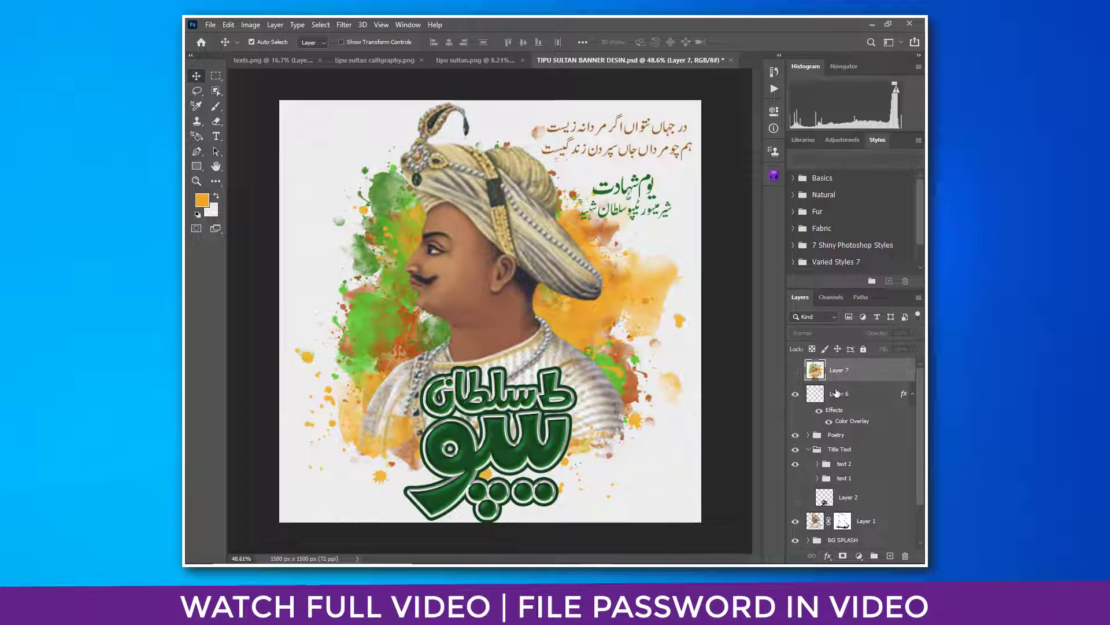
pyautogui.click(836, 393)
pyautogui.hotkey('ctrl', 'shift', 'alt', 'e')
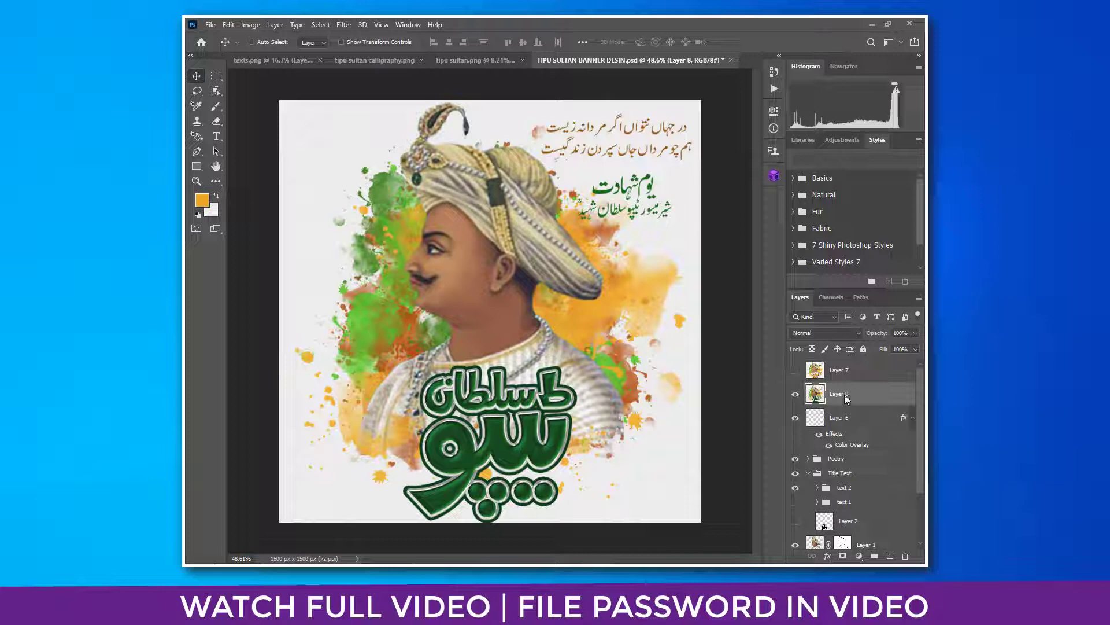
# Apply the Camera Raw creative preset Warm Contrast to the merged Layer 8 and toggle the layer to compare the result
pyautogui.hotkey('ctrl', 'shift', 'a')
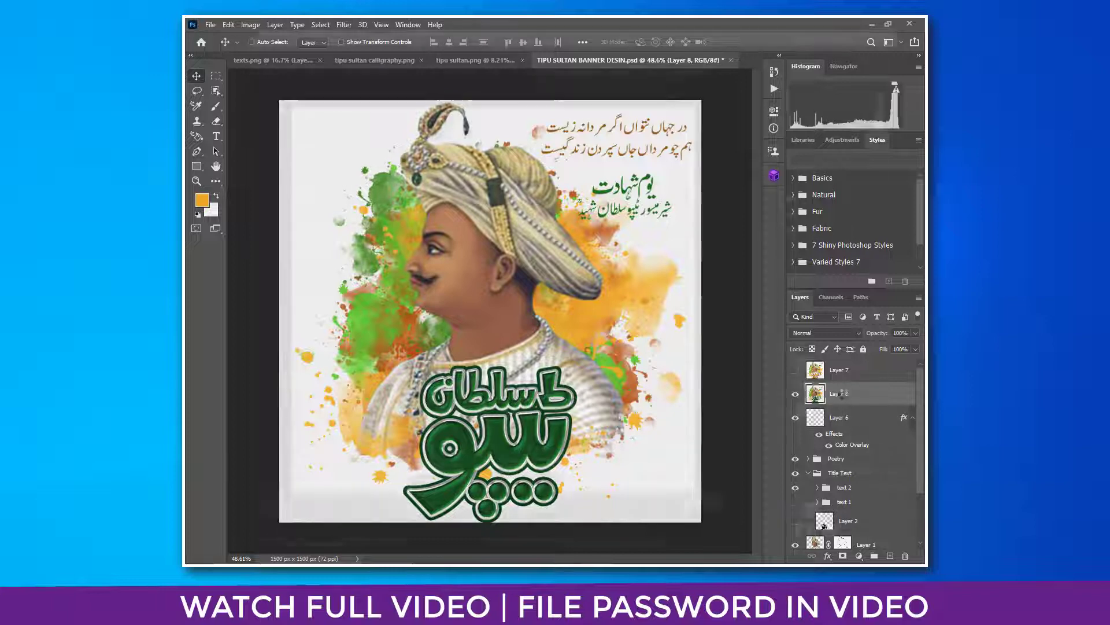
pyautogui.click(902, 187)
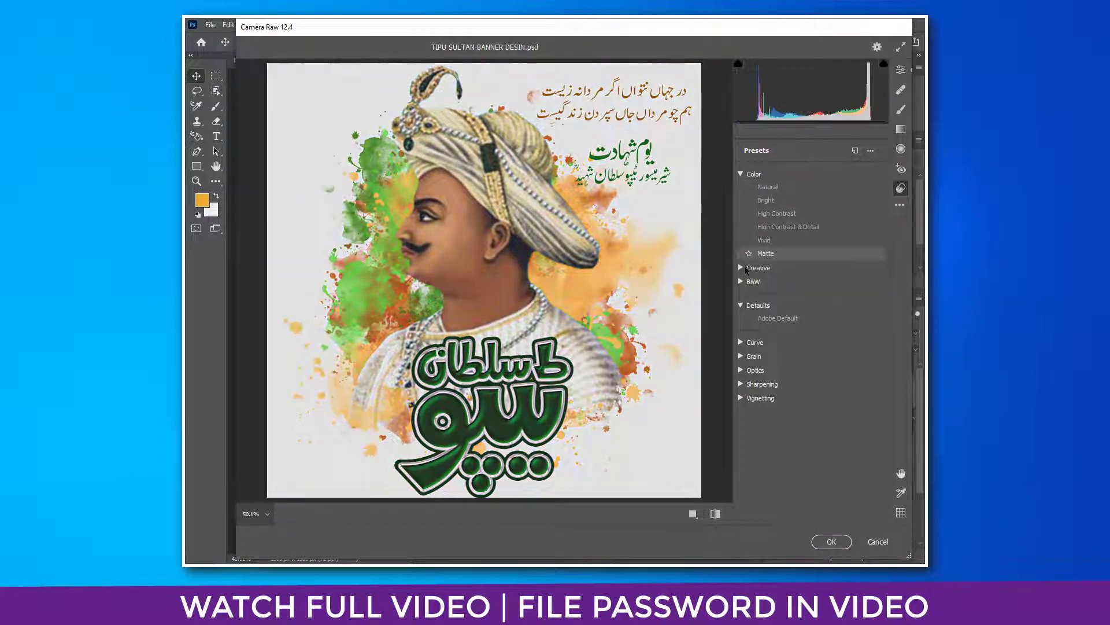
pyautogui.click(744, 267)
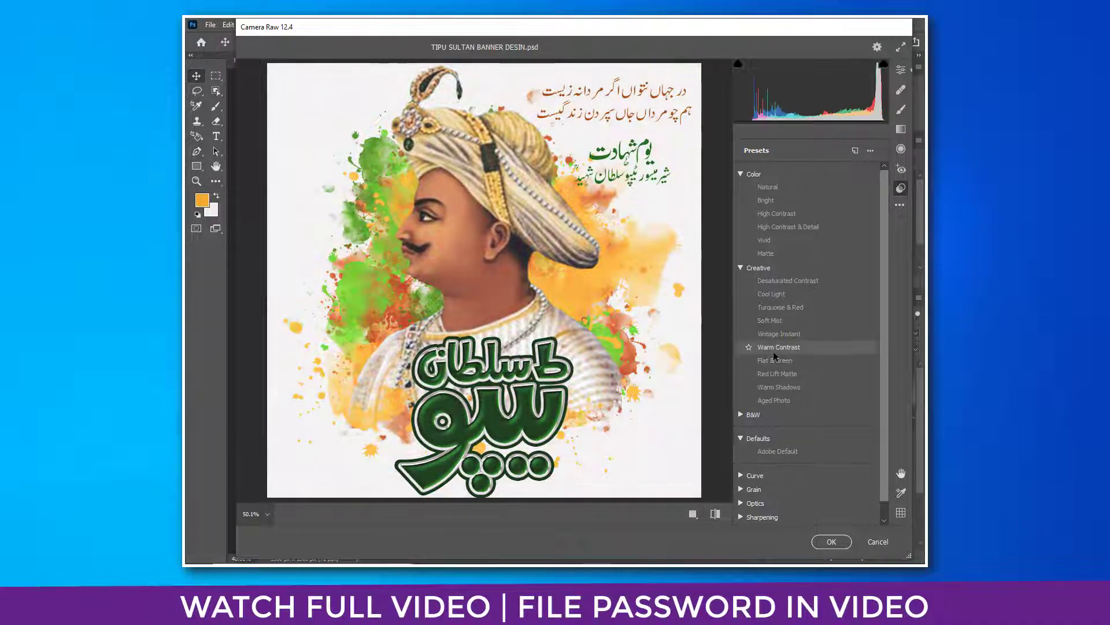
pyautogui.click(774, 350)
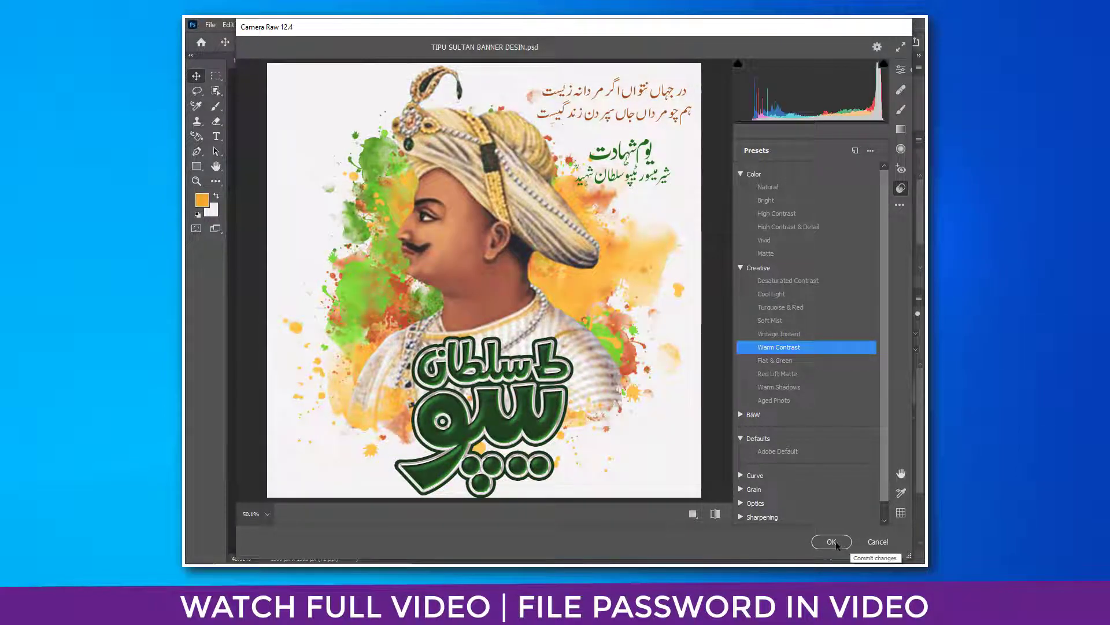
pyautogui.click(832, 542)
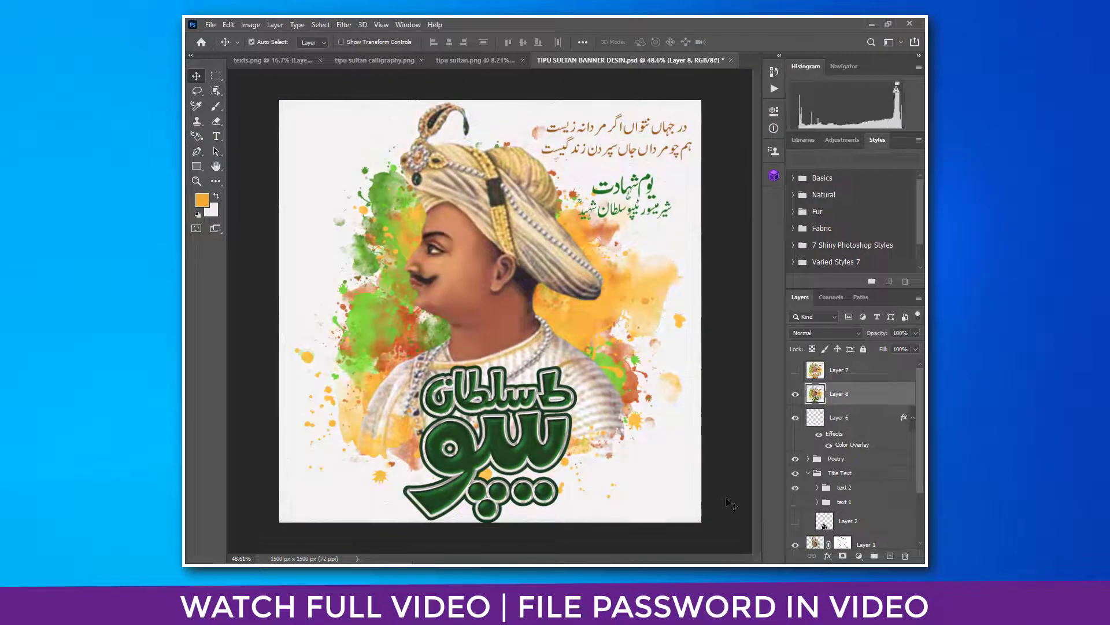
pyautogui.click(796, 395)
pyautogui.click(796, 395)
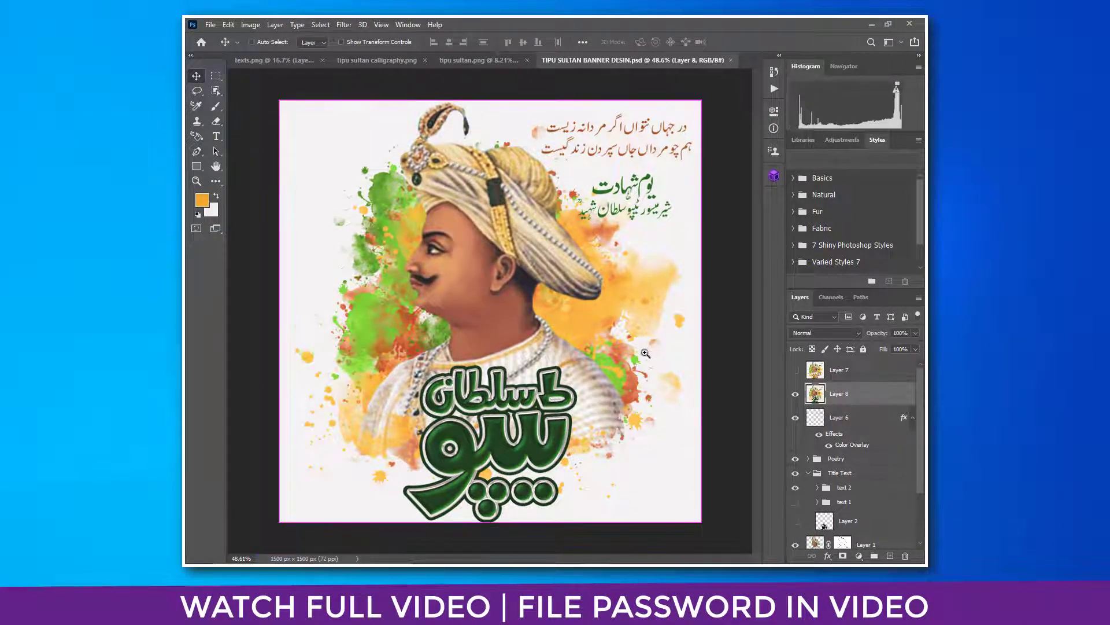
# Add a text layer above Layer 8 near the banner's lower-left corner reading ADNAN'S GRAPHICS followed by the contact phone number
pyautogui.hotkey('ctrl', '-')
pyautogui.hotkey('ctrl', '+')
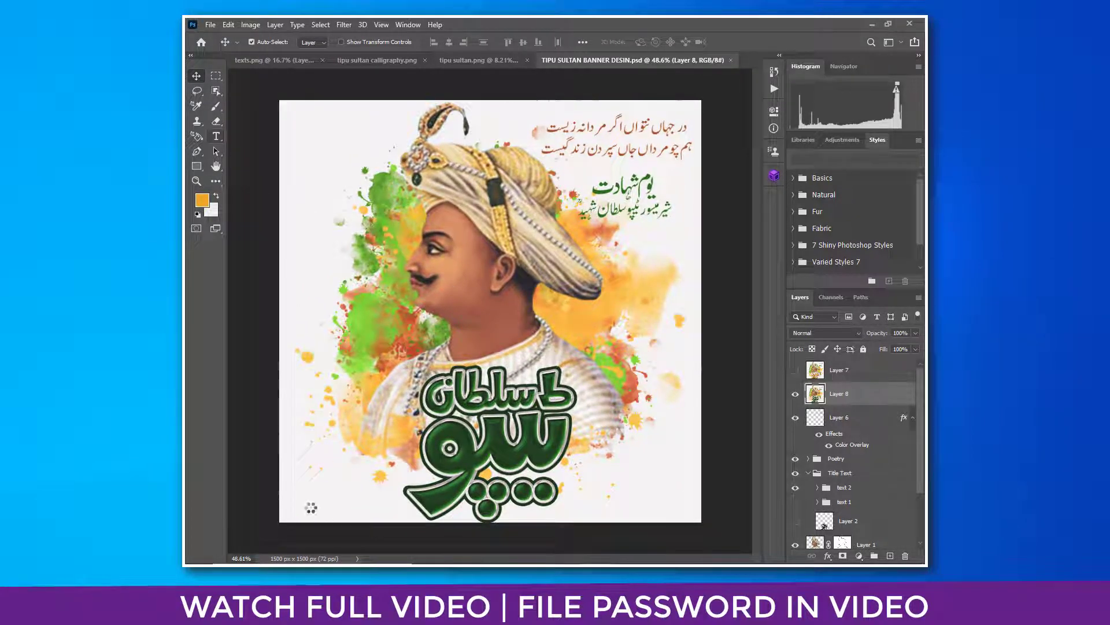
pyautogui.press('t')
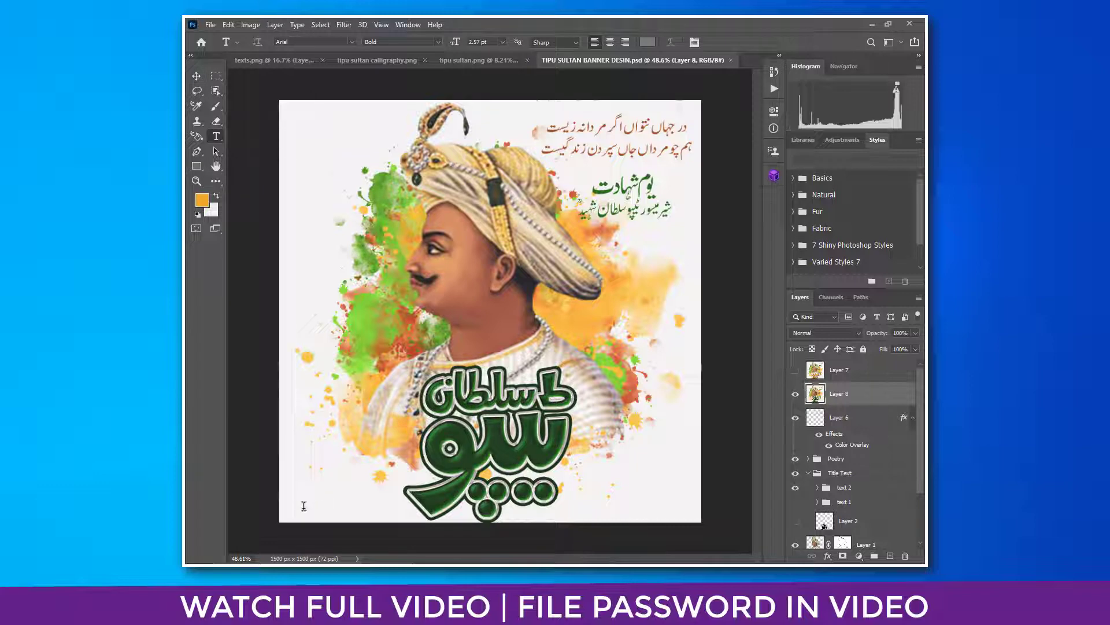
pyautogui.click(309, 499)
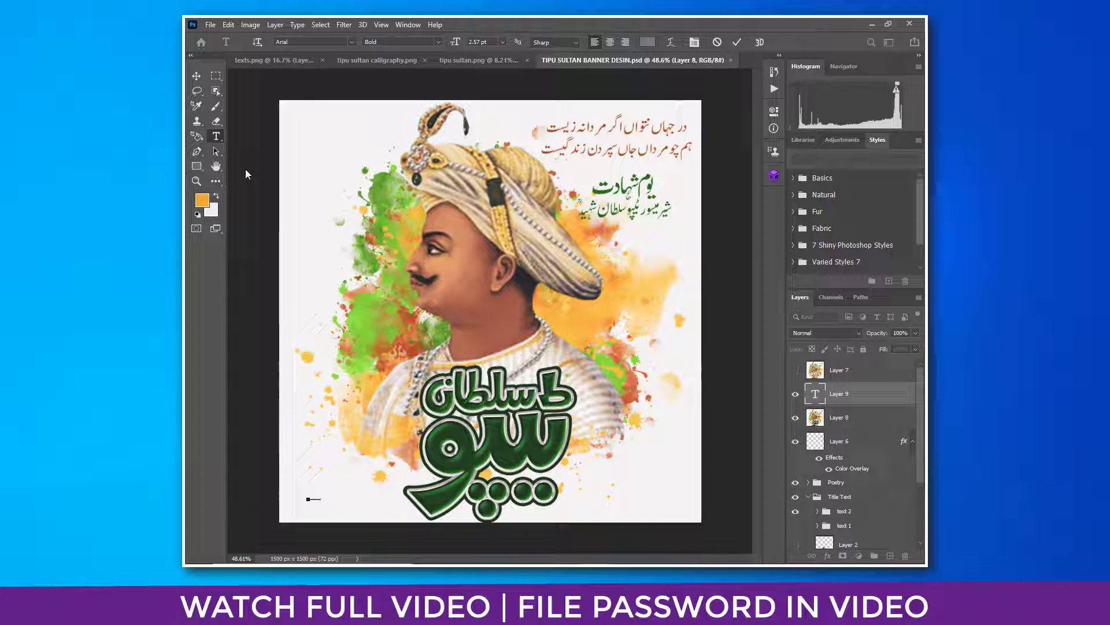
pyautogui.click(196, 75)
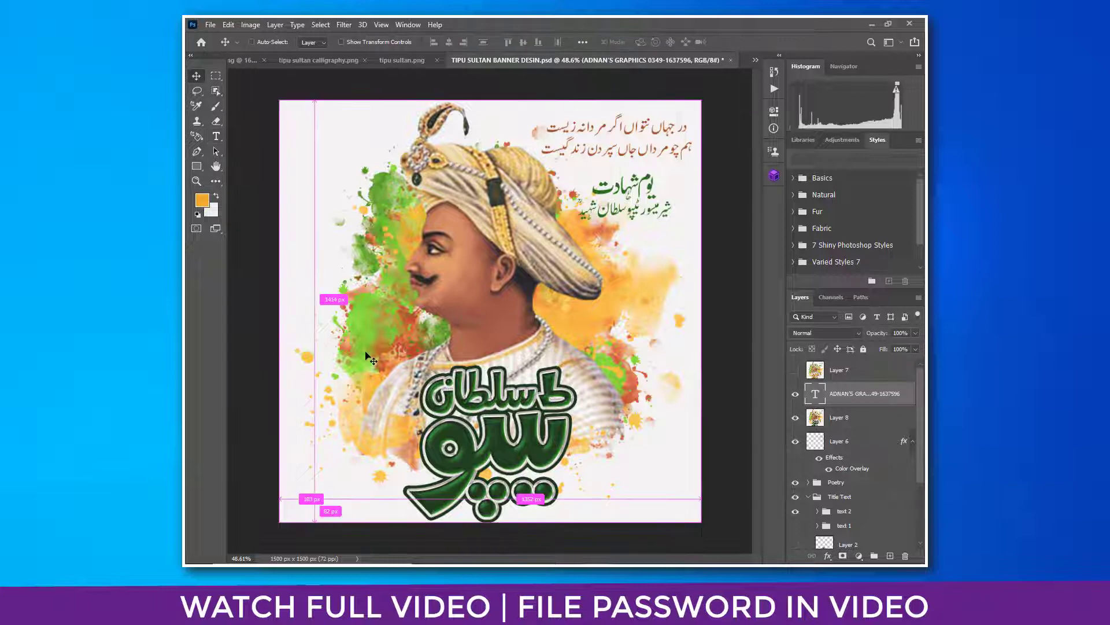
# Enlarge the ADNAN'S GRAPHICS credit line, place it in the banner's bottom-right corner and save the document
pyautogui.hotkey('ctrl', 't')
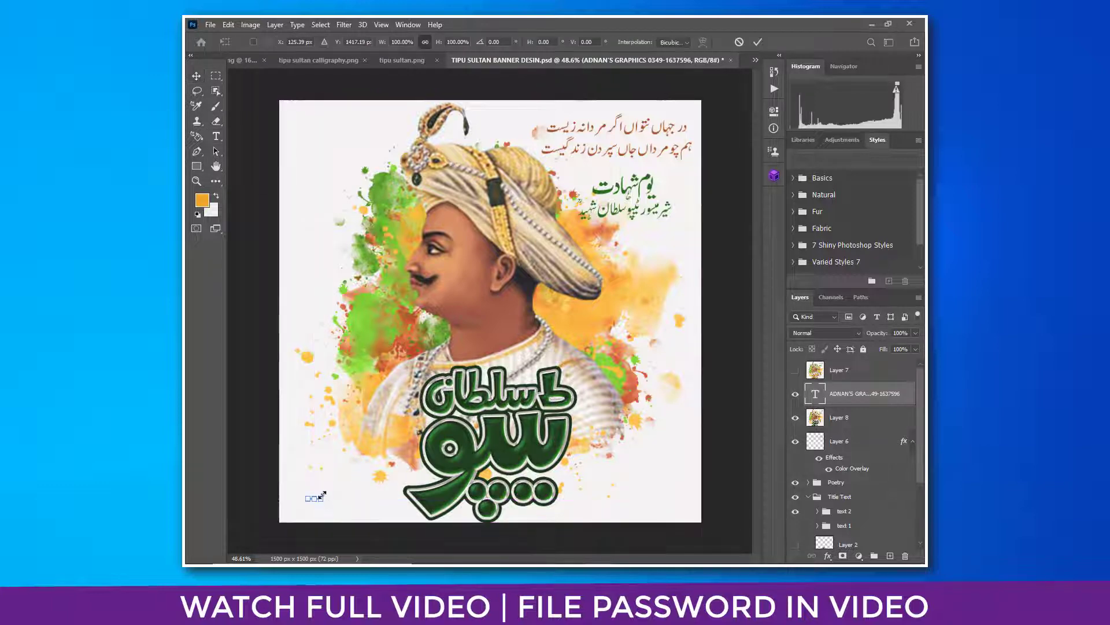
pyautogui.moveTo(322, 495); pyautogui.dragTo(482, 429)
pyautogui.moveTo(374, 494); pyautogui.dragTo(580, 518)
pyautogui.moveTo(580, 517); pyautogui.dragTo(588, 514)
pyautogui.press('Return')
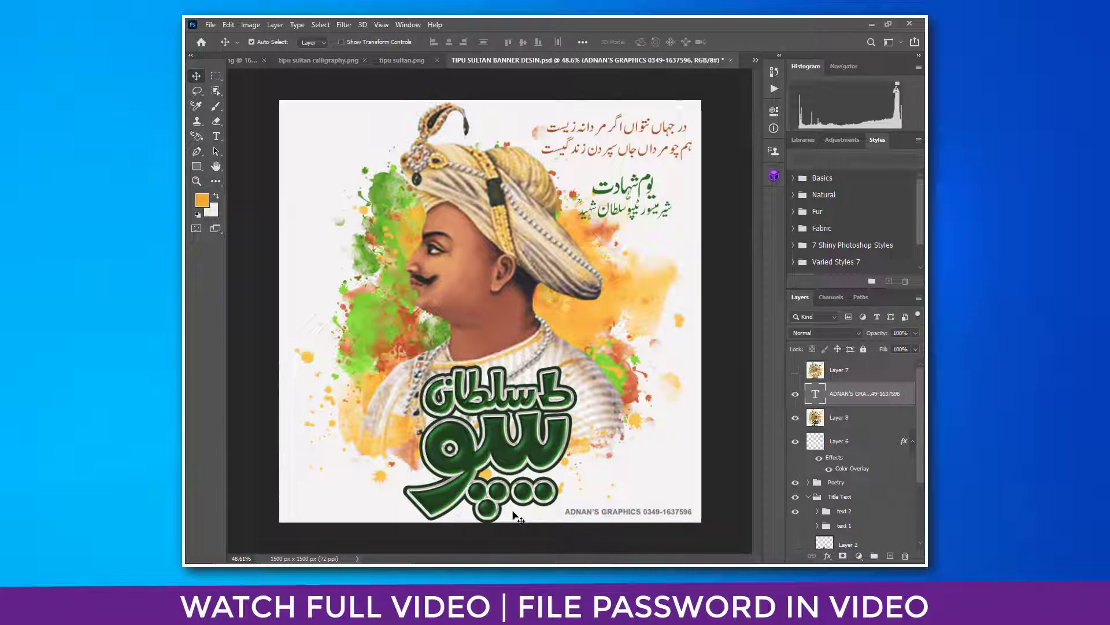
pyautogui.hotkey('ctrl', '-')
pyautogui.hotkey('ctrl', '0')
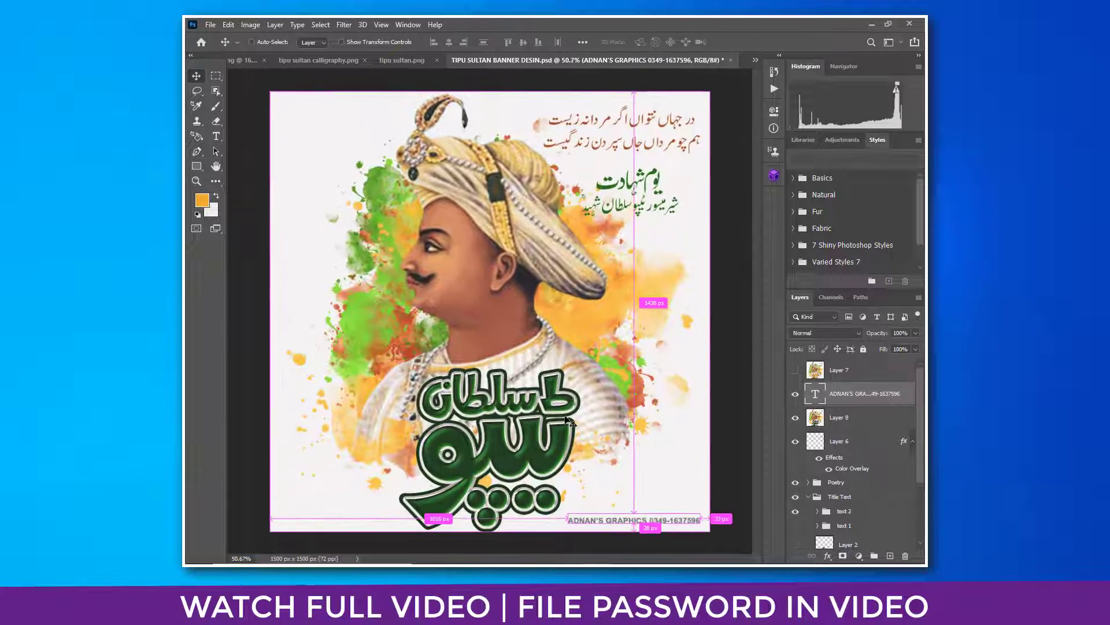
pyautogui.hotkey('ctrl', 's')
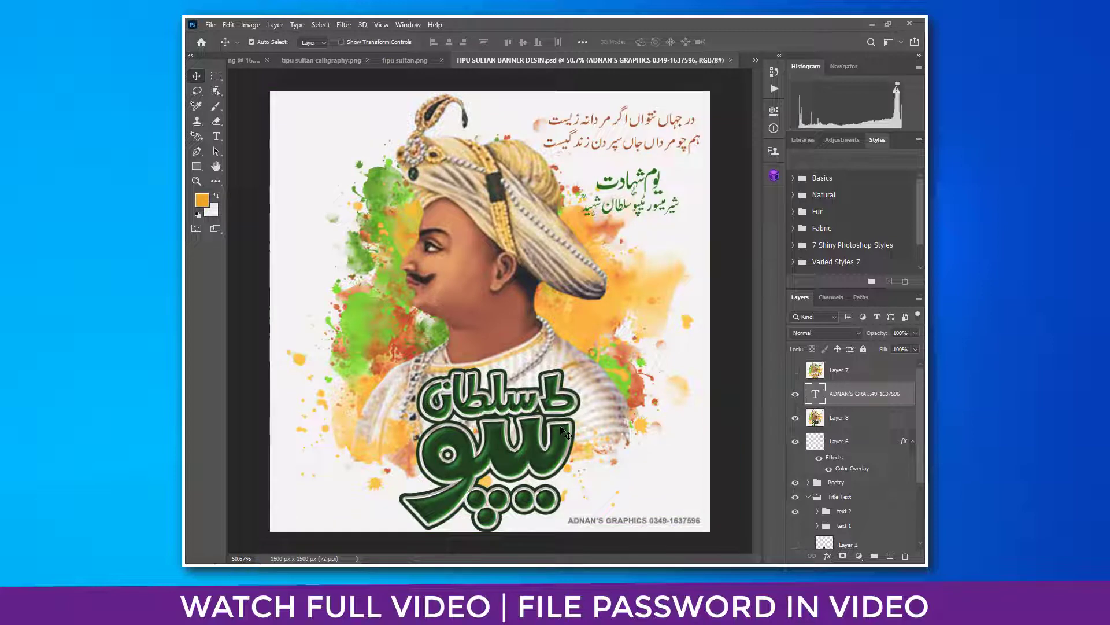
# Show the merged Layer 7 and hide it again to compare the gold lettering version with the green one
pyautogui.scroll(2, 580, 394)
pyautogui.scroll(-2, 579, 394)
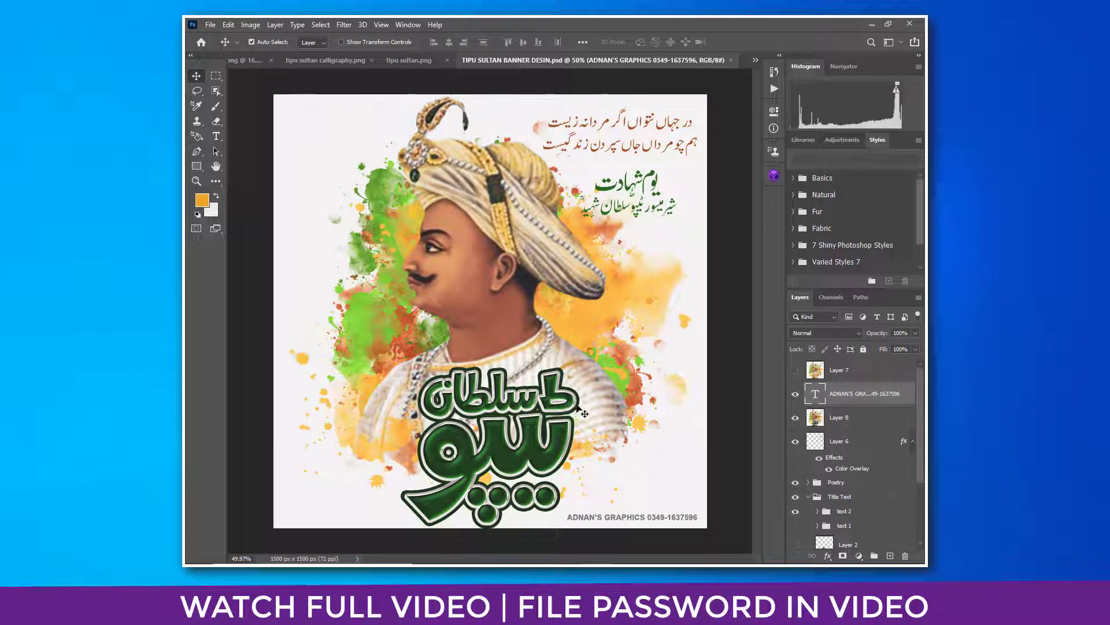
pyautogui.click(796, 372)
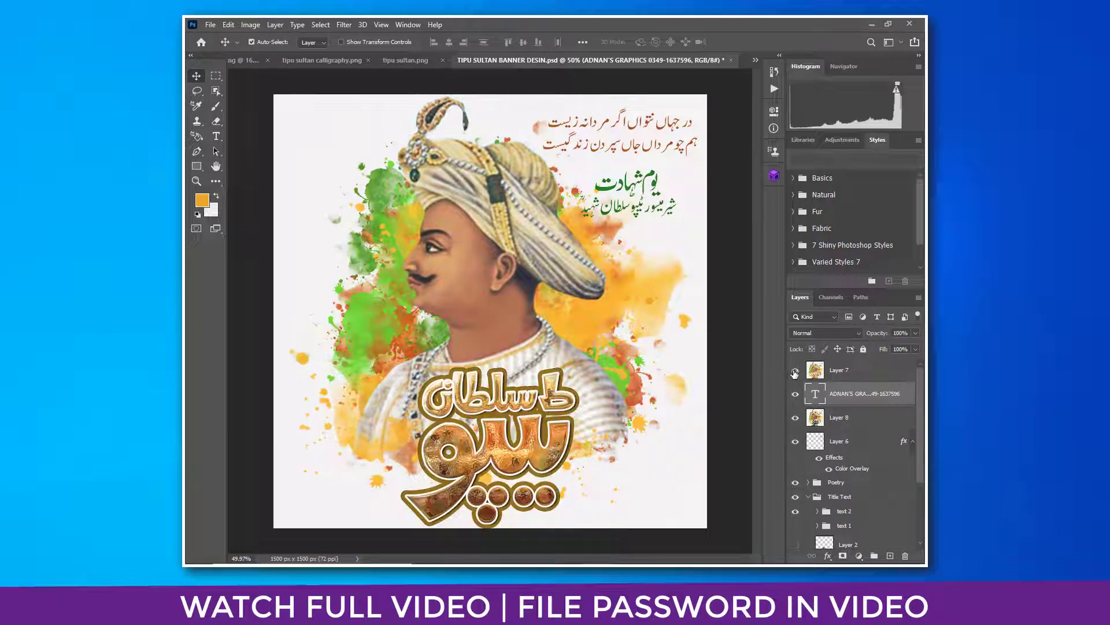
pyautogui.click(796, 372)
pyautogui.scroll(-2, 600, 338)
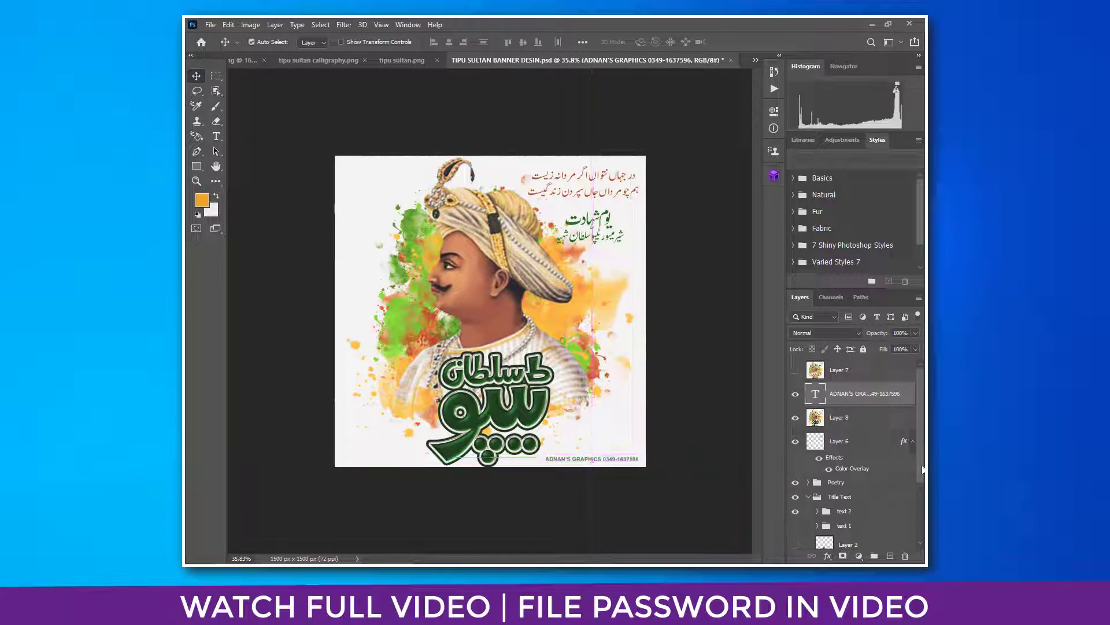
pyautogui.moveTo(921, 464)
pyautogui.mouseDown()
pyautogui.moveTo(919, 502)
pyautogui.moveTo(920, 460)
pyautogui.mouseUp()
pyautogui.scroll(1, 549, 355)
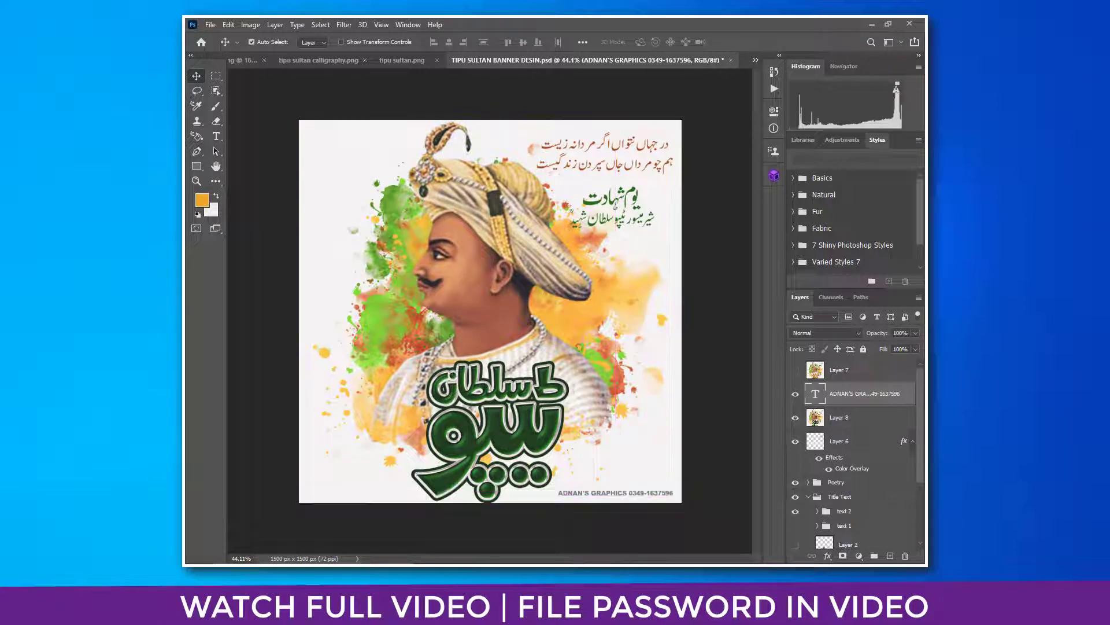
pyautogui.click(599, 563)
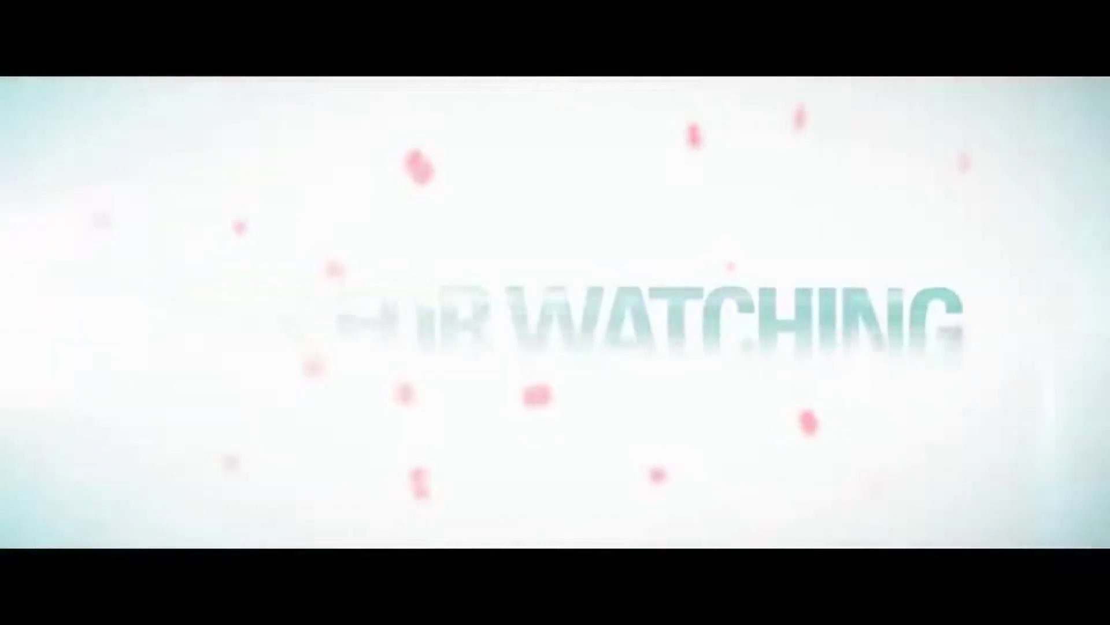